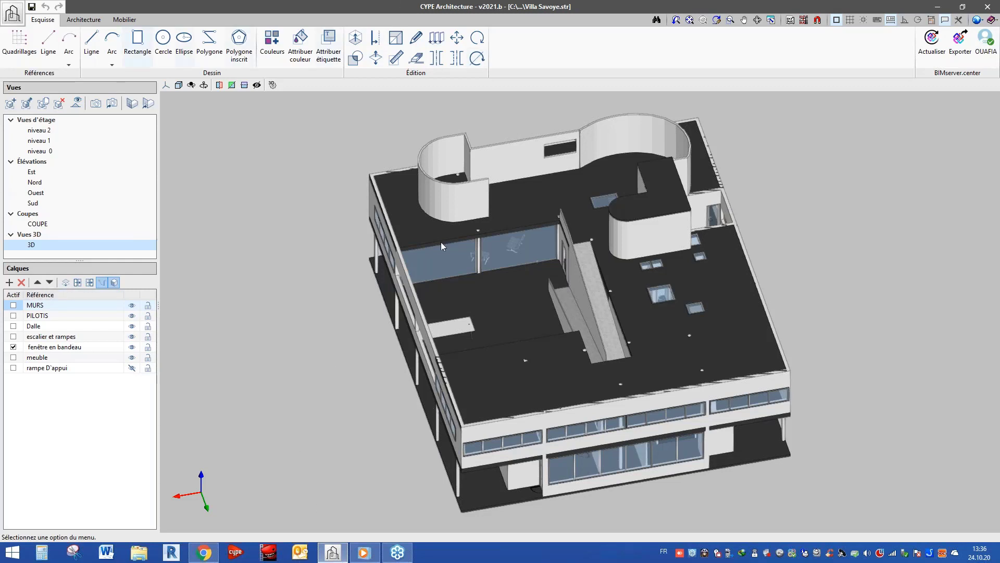
# Examine the Esquisse drawing commands and the Architecture construction commands, including the available vertical elements
pyautogui.click(32, 6)
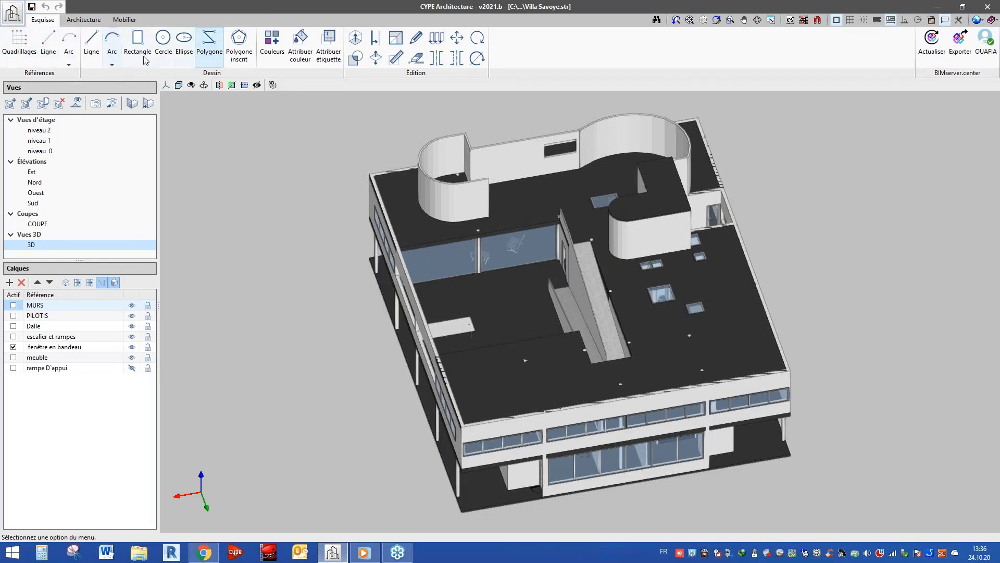
pyautogui.click(137, 41)
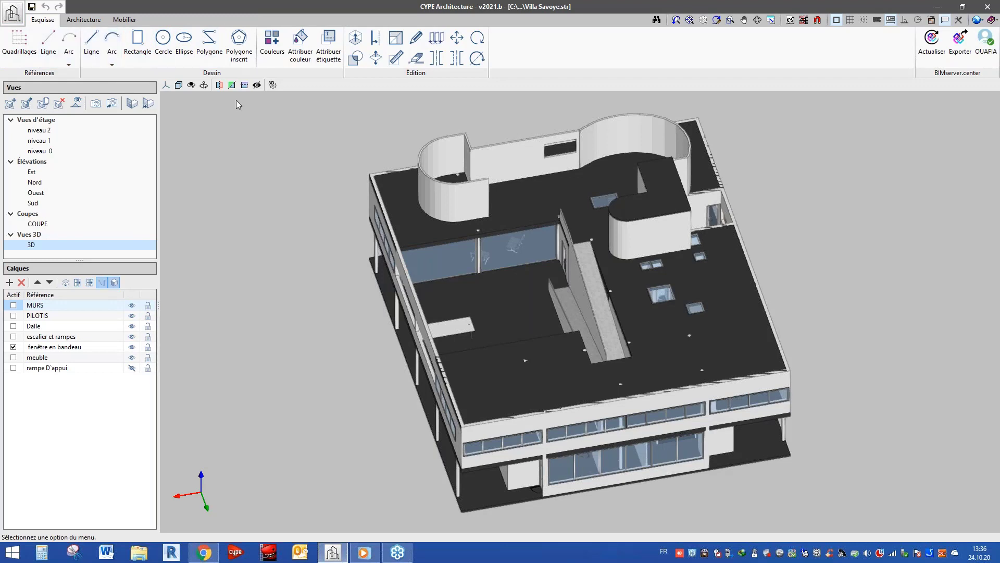
pyautogui.click(94, 21)
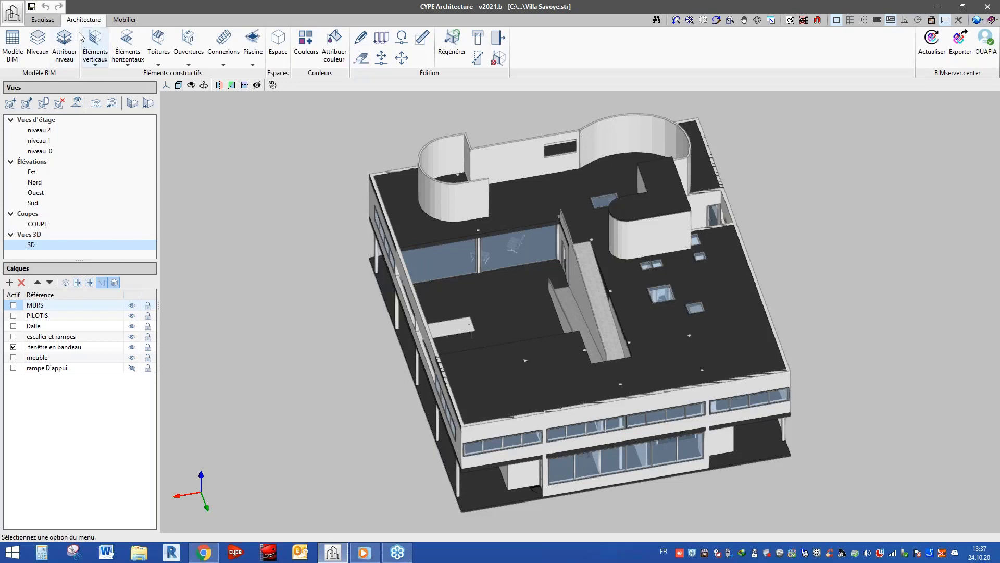
pyautogui.click(47, 22)
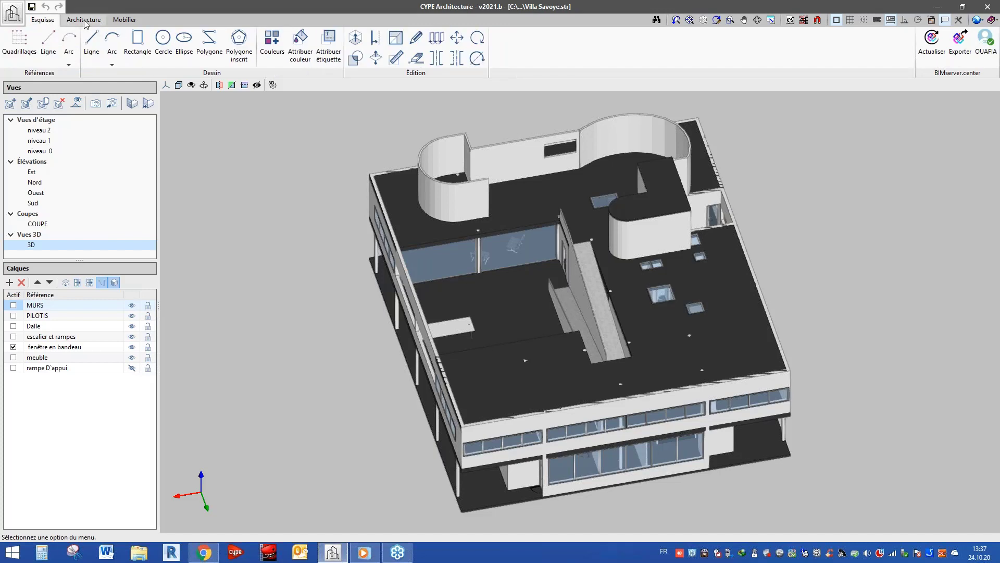
pyautogui.click(85, 22)
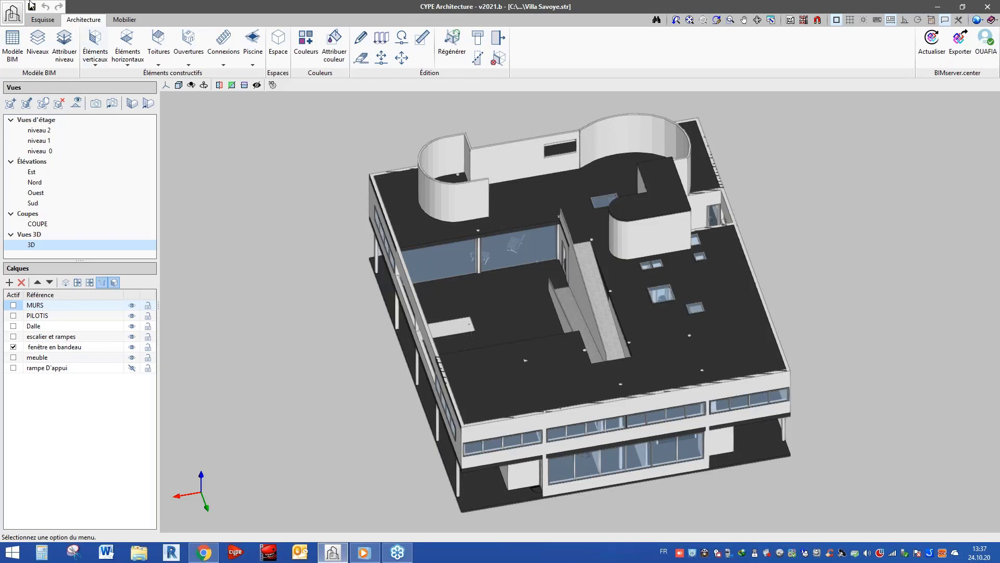
pyautogui.click(46, 19)
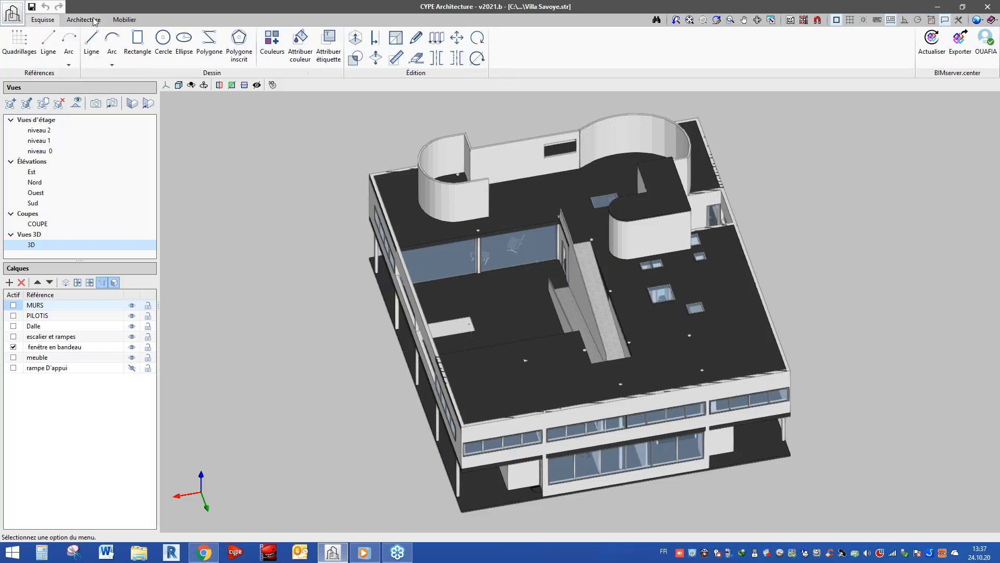
pyautogui.click(94, 19)
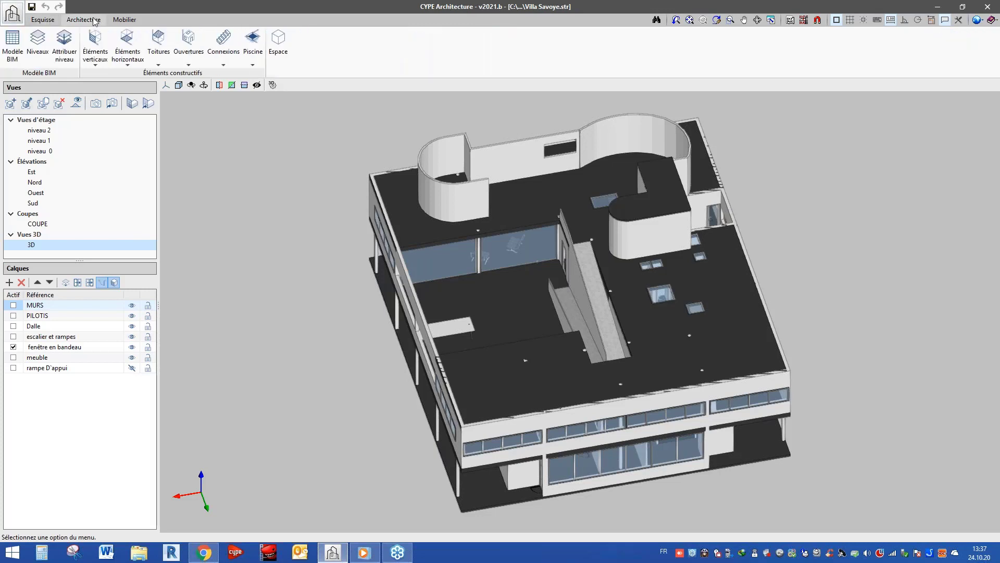
pyautogui.click(42, 24)
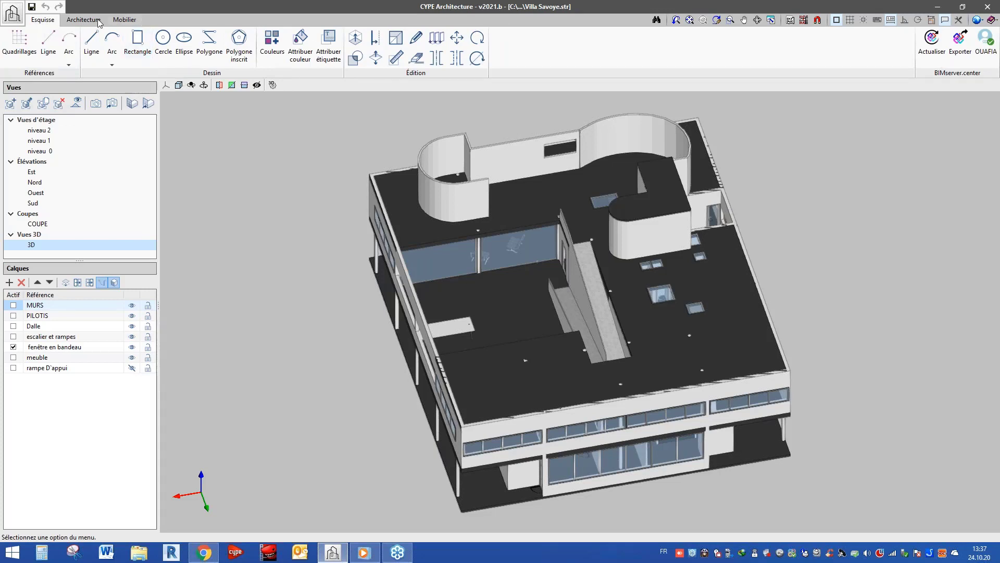
pyautogui.click(71, 20)
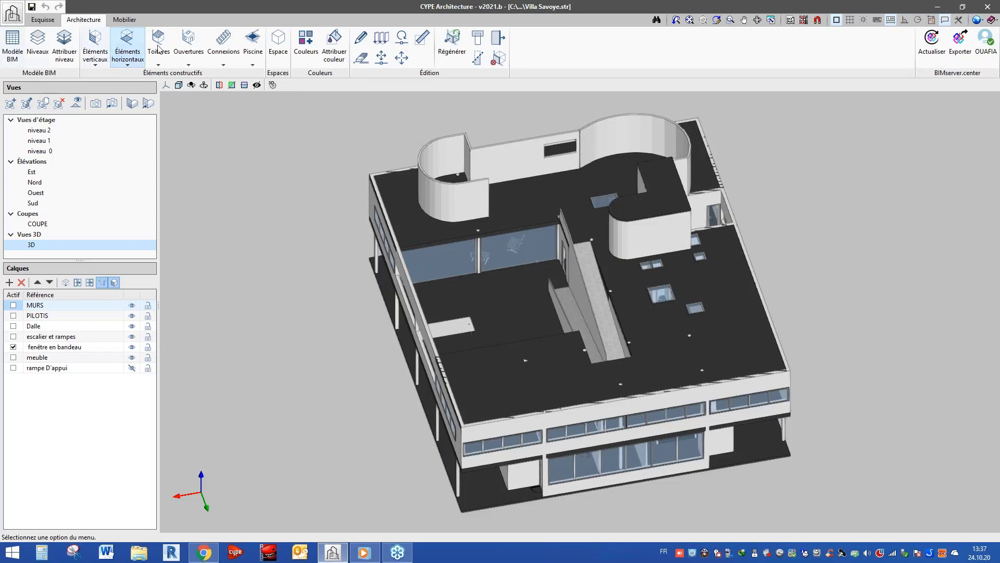
pyautogui.click(96, 61)
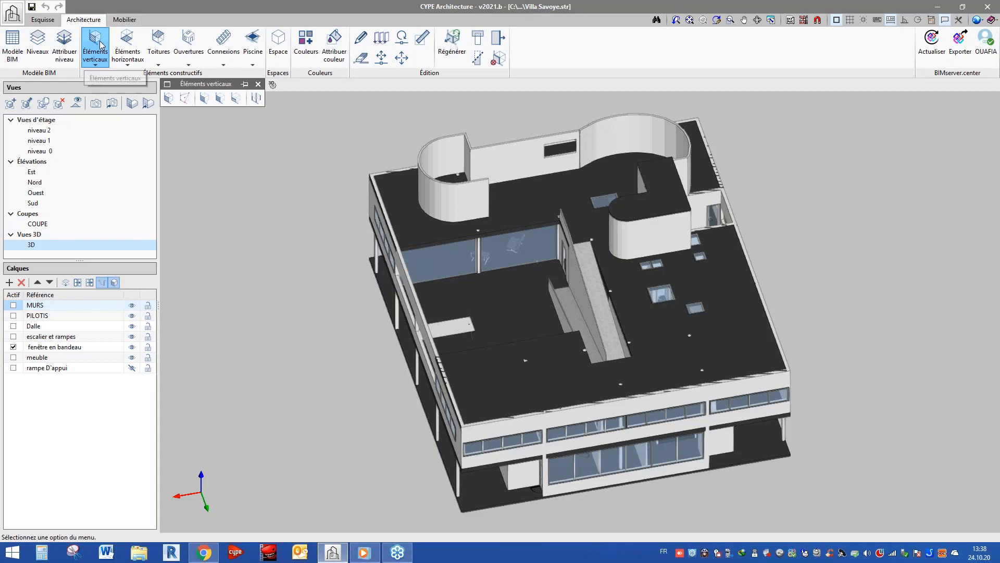
# Review the arc construction variants and the options for drawing a circle among the sketching tools
pyautogui.click(37, 20)
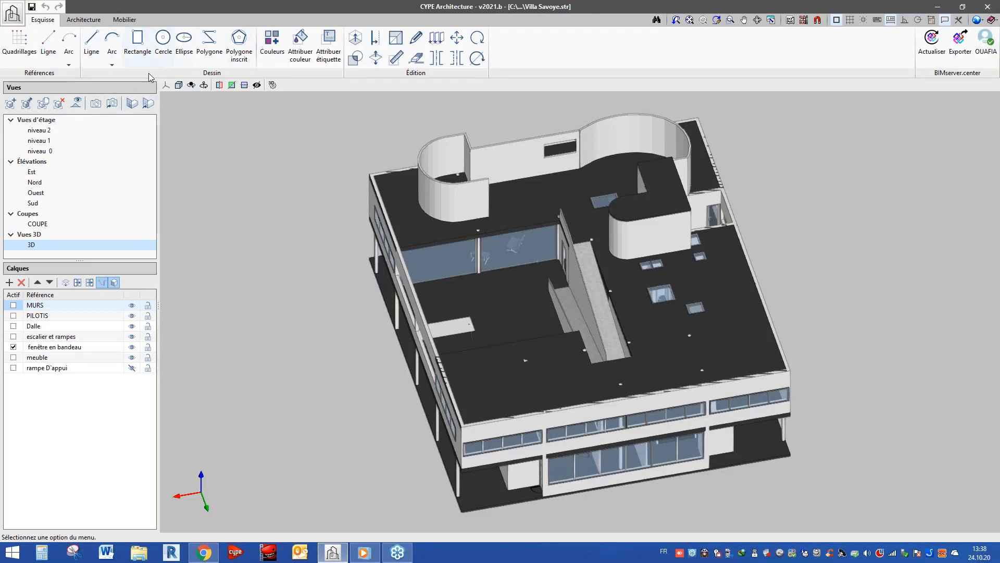
pyautogui.click(111, 63)
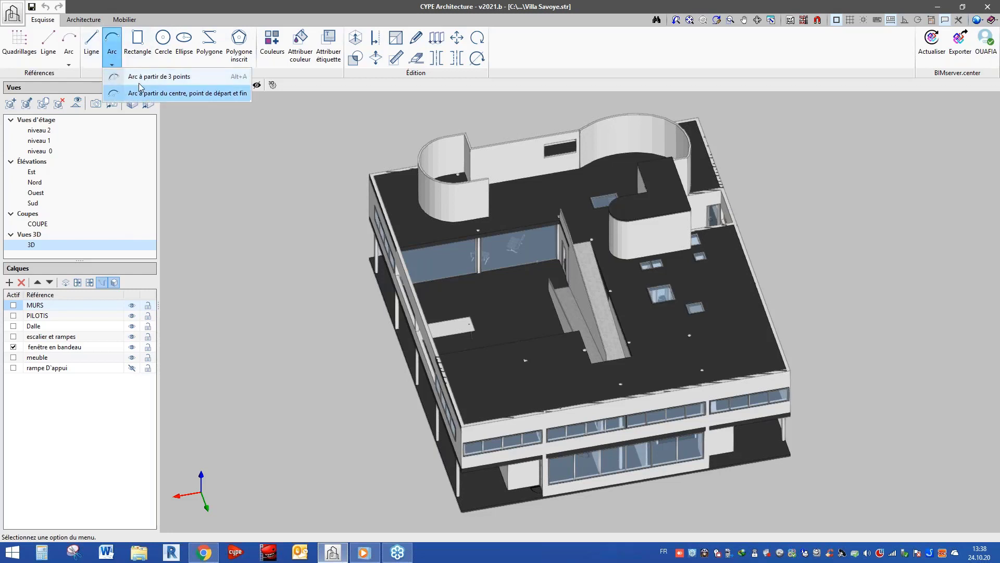
pyautogui.click(138, 41)
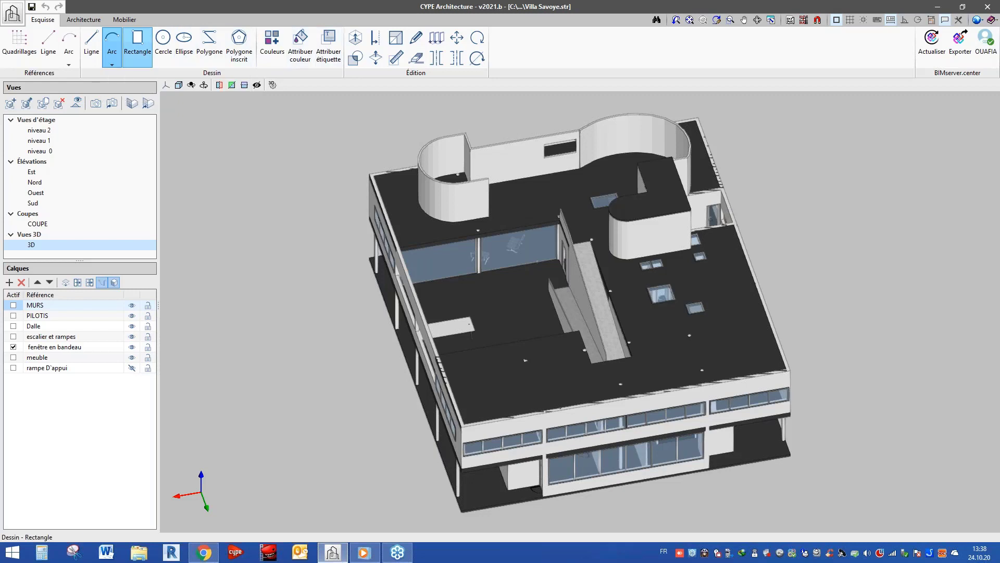
pyautogui.click(171, 49)
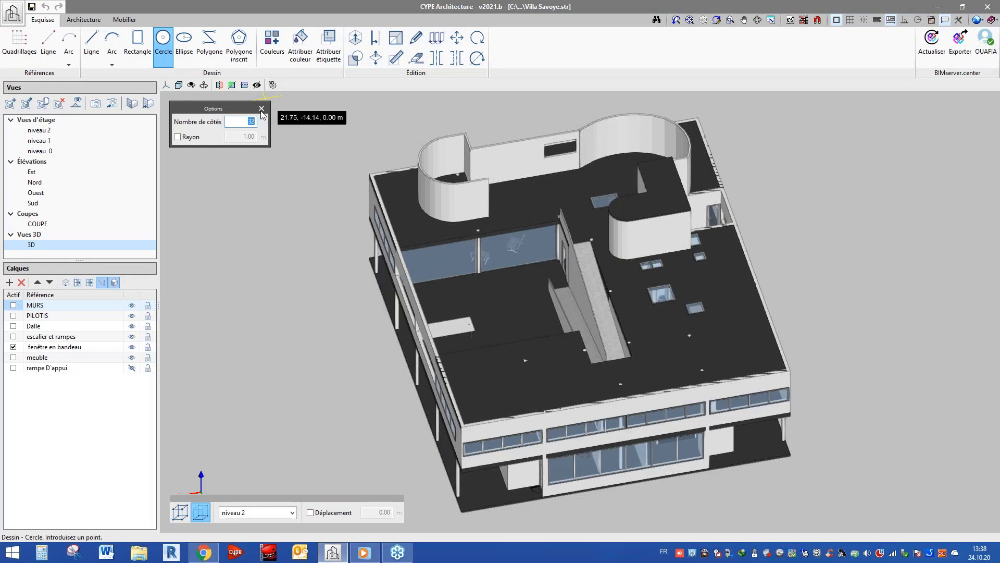
pyautogui.click(262, 109)
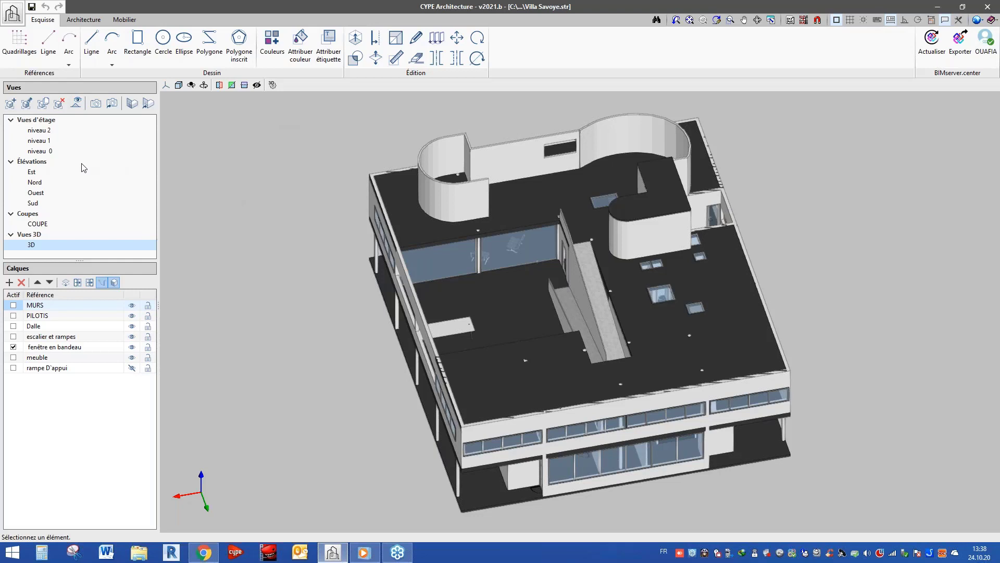
# Review the Quadrillages settings for grid position, display options and grid lines, then close them without changes
pyautogui.click(78, 105)
pyautogui.click(26, 42)
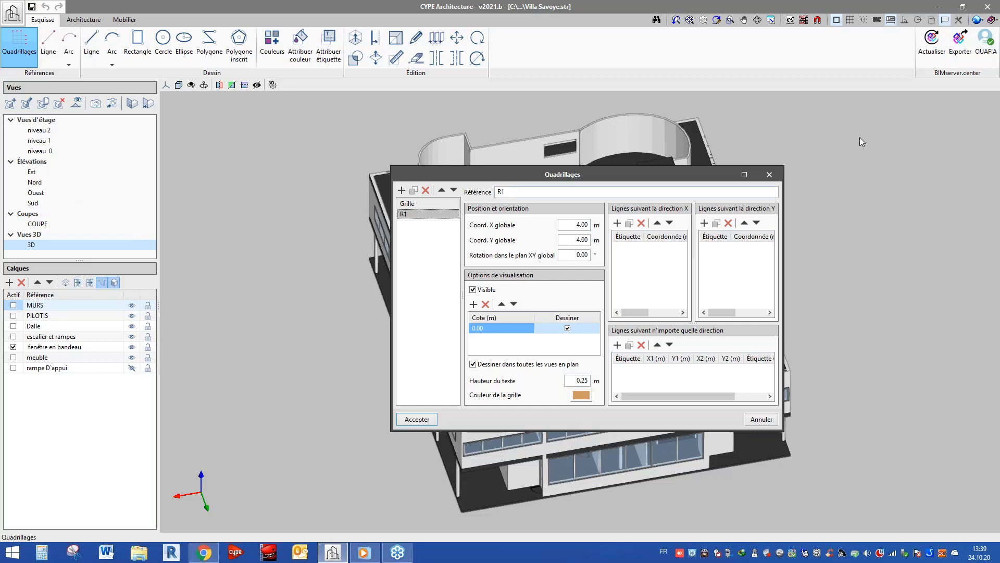
pyautogui.click(770, 175)
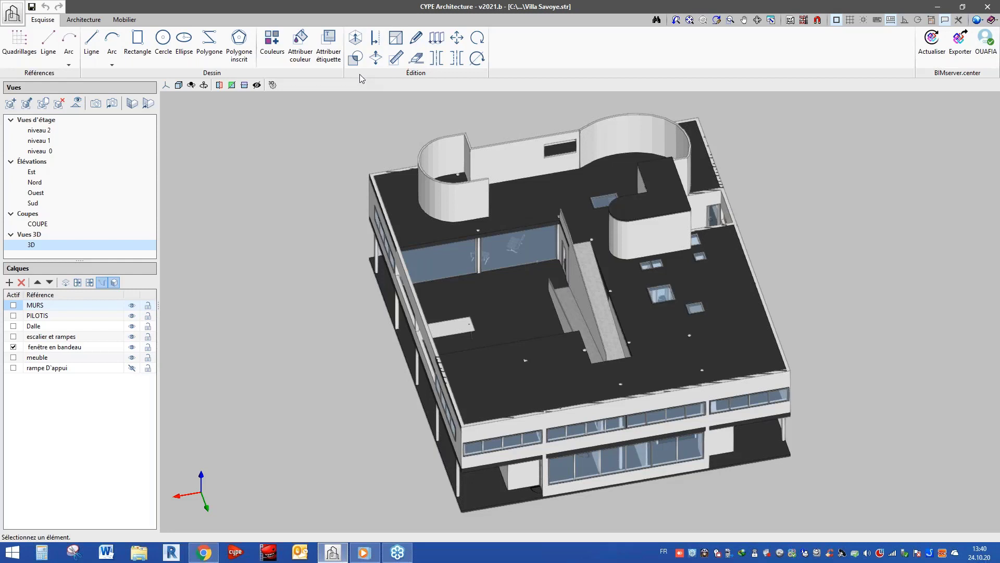
# Examine the wall (Mur) properties and the available vertical and horizontal construction elements
pyautogui.click(89, 21)
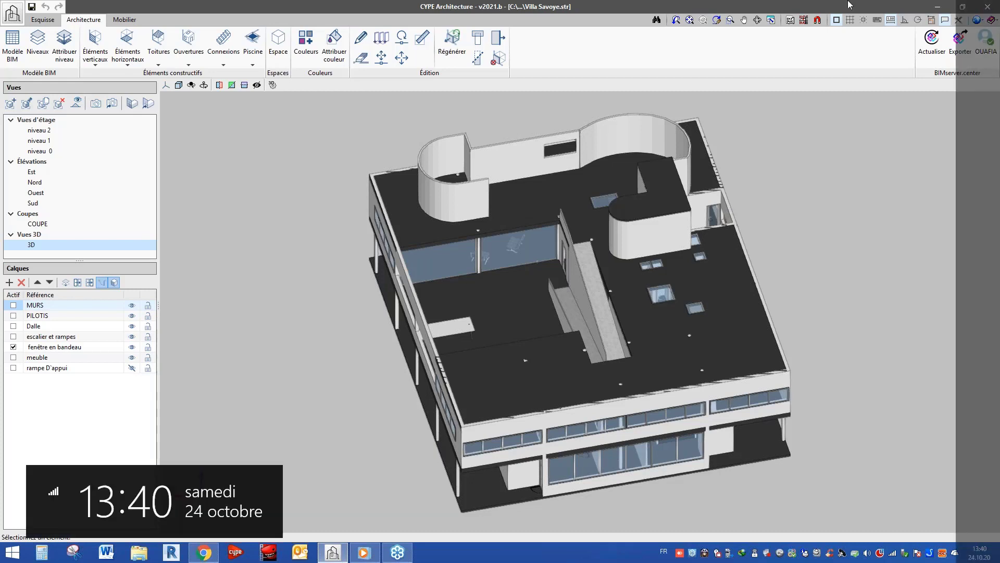
pyautogui.click(95, 47)
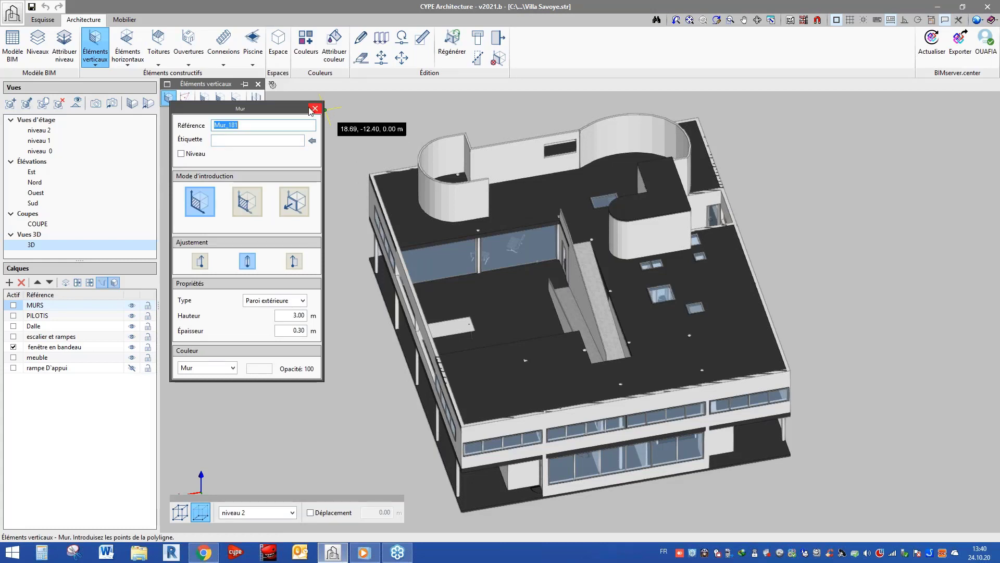
pyautogui.click(315, 109)
pyautogui.click(125, 49)
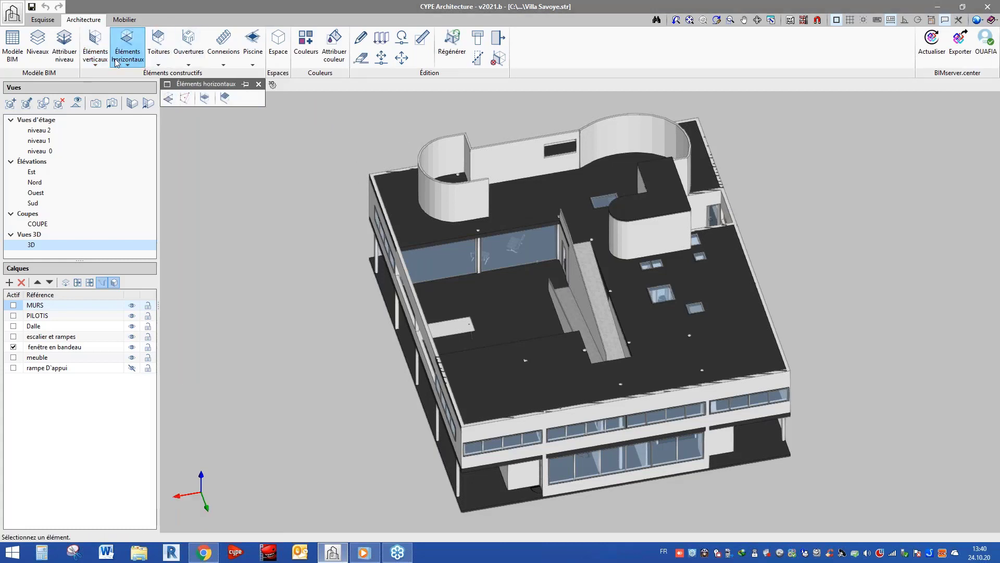
pyautogui.click(109, 57)
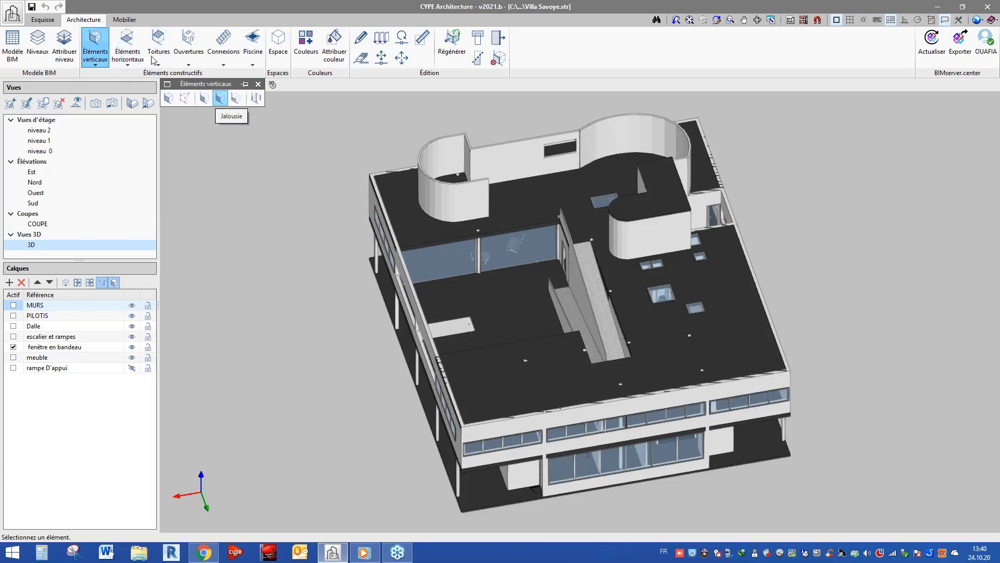
pyautogui.click(128, 50)
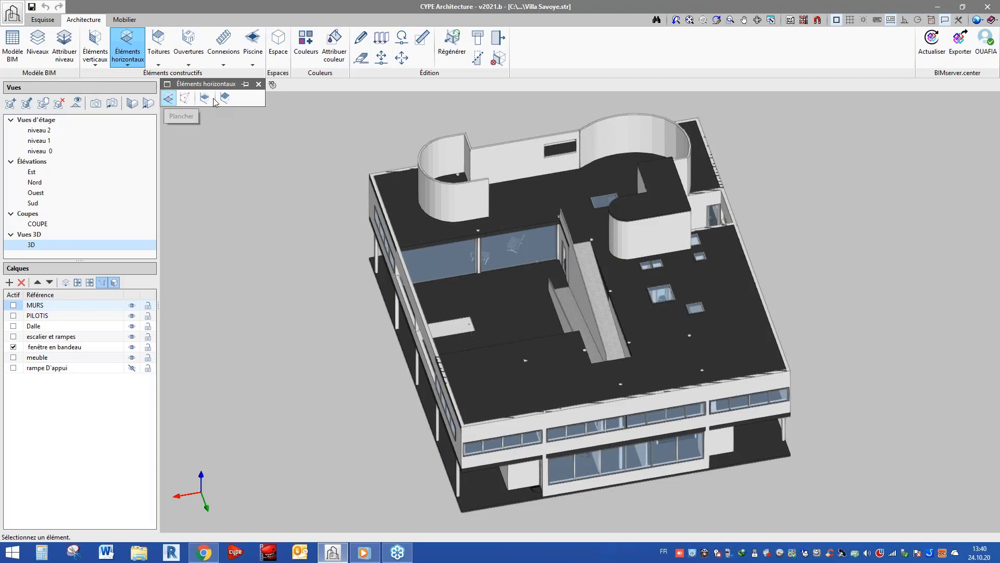
pyautogui.click(258, 84)
# Review the connection tools, checking the settings for a stair flight, a modular stair assembly and a modular ramp assembly
pyautogui.click(224, 54)
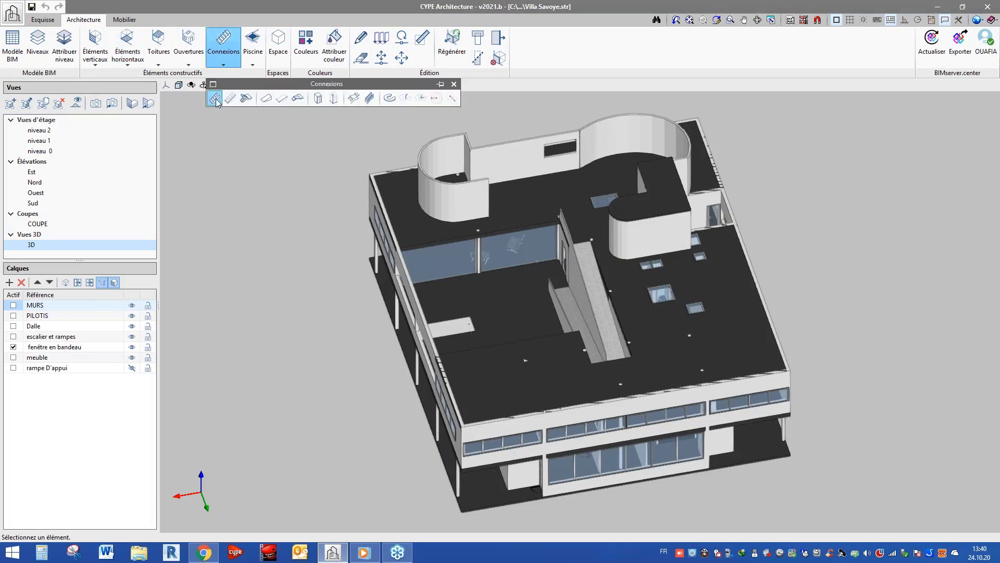
pyautogui.click(214, 98)
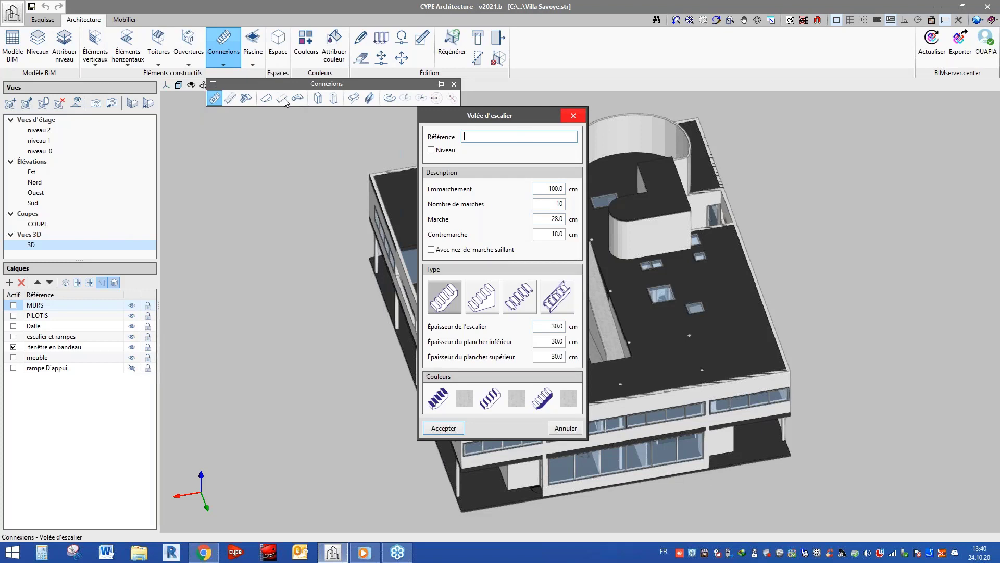
pyautogui.click(246, 98)
pyautogui.click(246, 99)
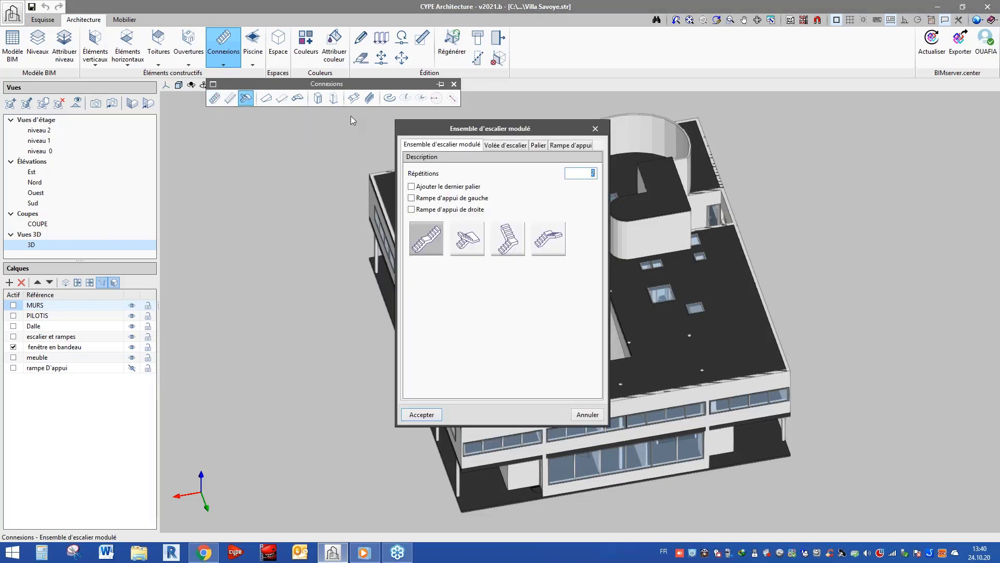
pyautogui.click(298, 98)
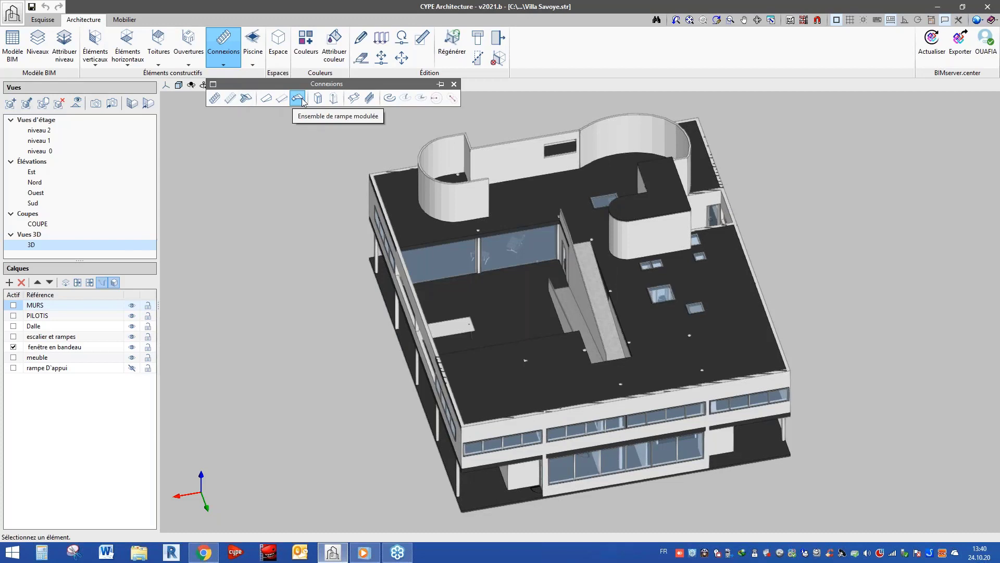
pyautogui.click(300, 99)
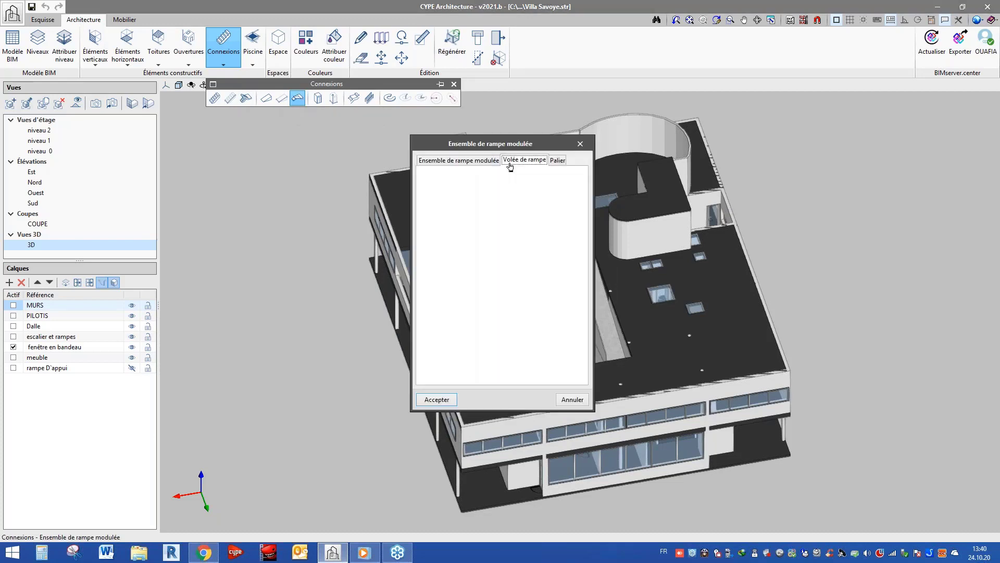
pyautogui.click(579, 143)
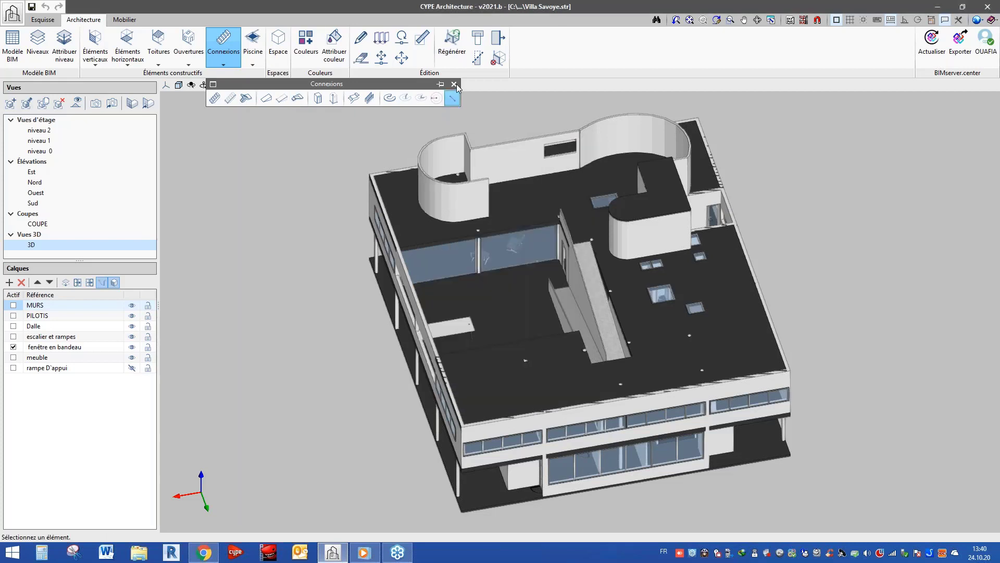
pyautogui.click(453, 84)
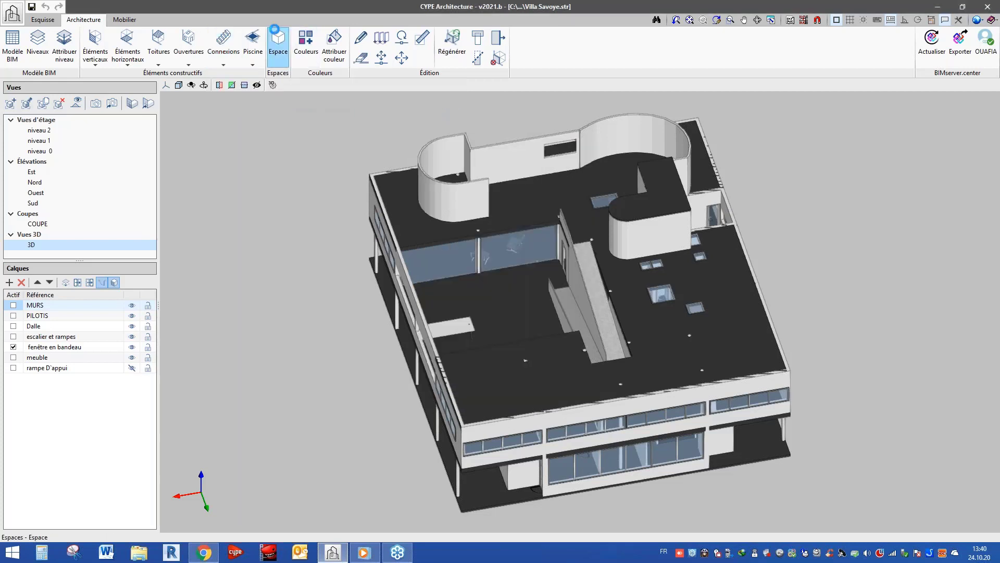
# Review the properties offered for creating a space (Espace) and an opening (Ouverture) without placing either
pyautogui.click(275, 31)
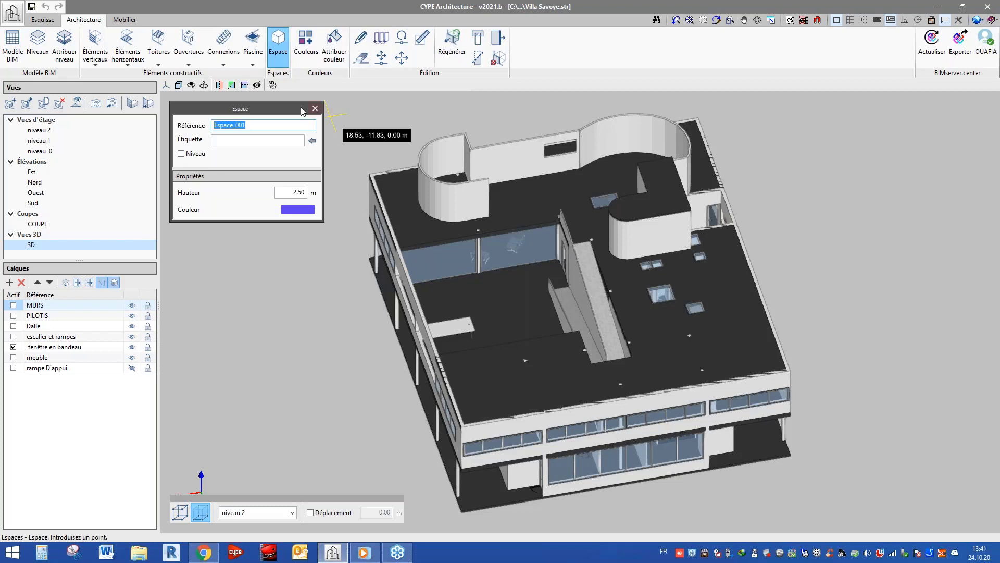
pyautogui.click(315, 109)
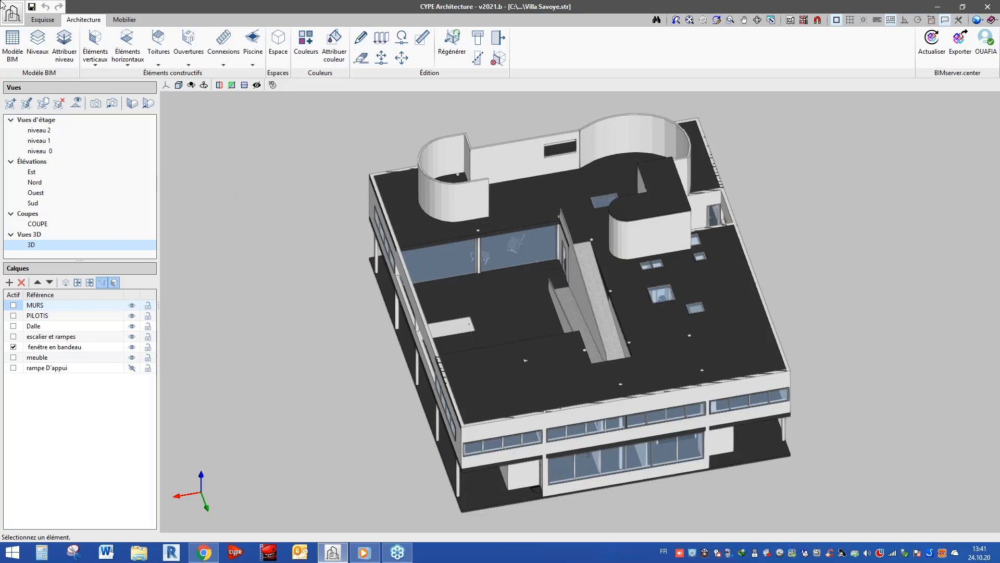
pyautogui.click(50, 21)
pyautogui.click(81, 25)
pyautogui.click(196, 43)
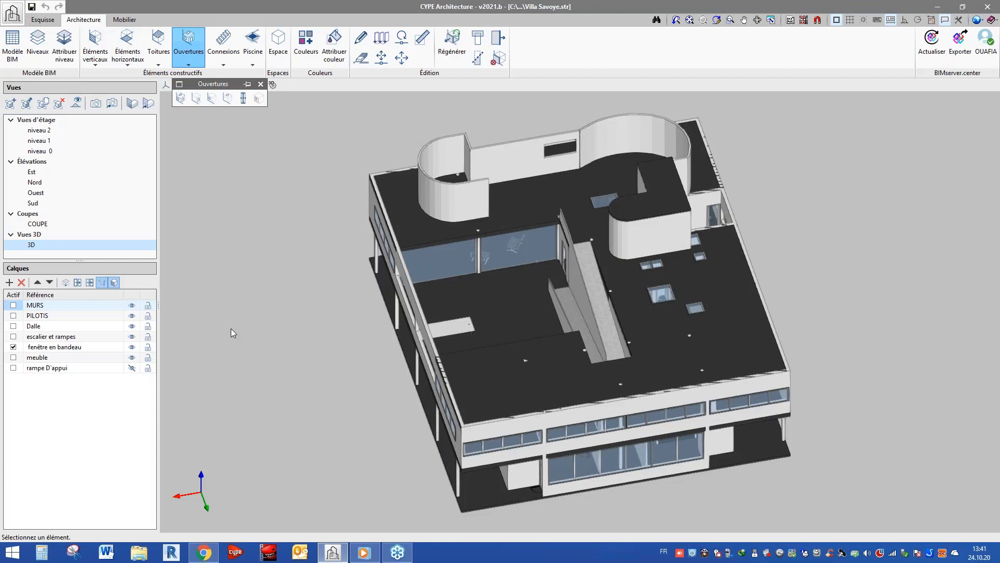
pyautogui.click(180, 99)
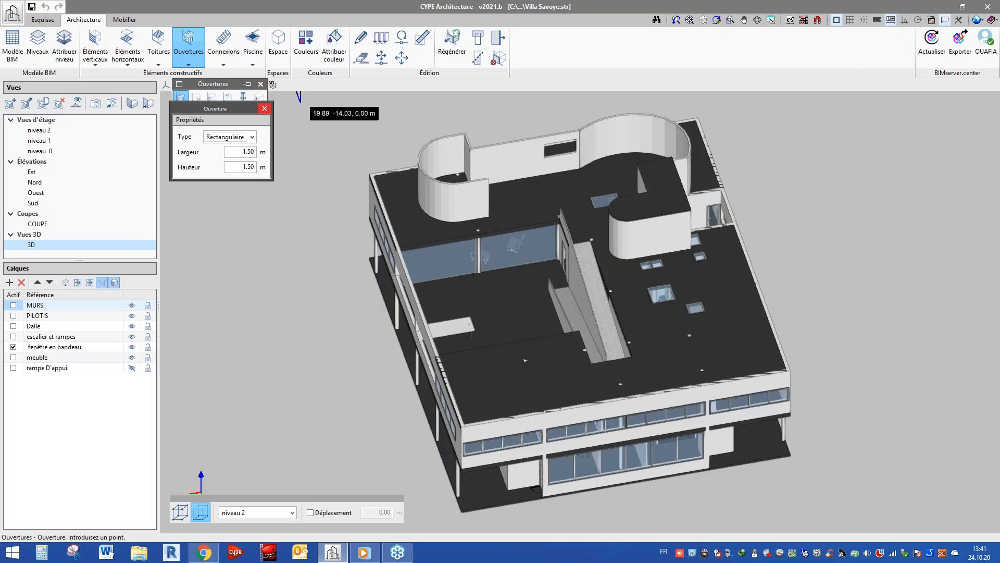
pyautogui.click(265, 109)
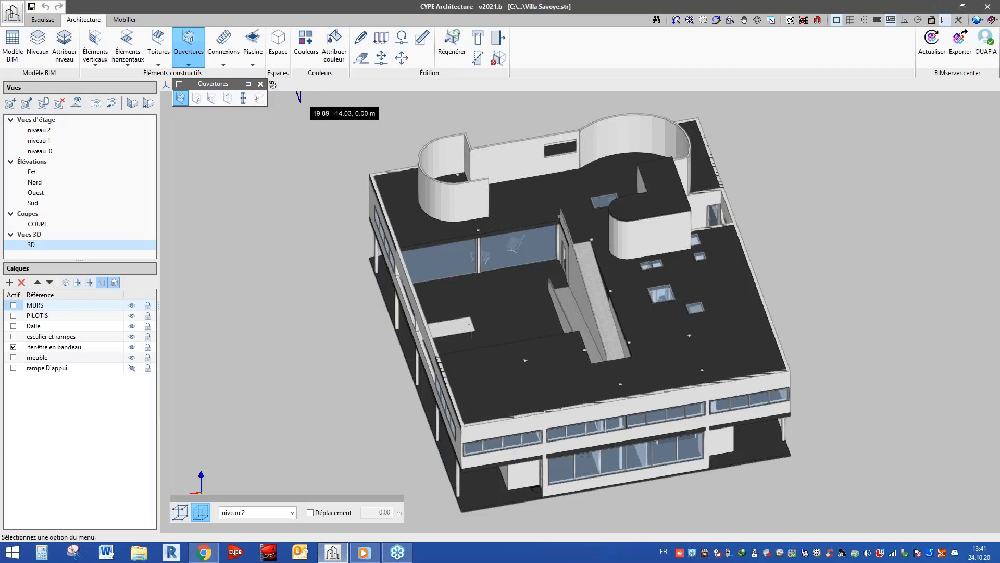
pyautogui.click(261, 85)
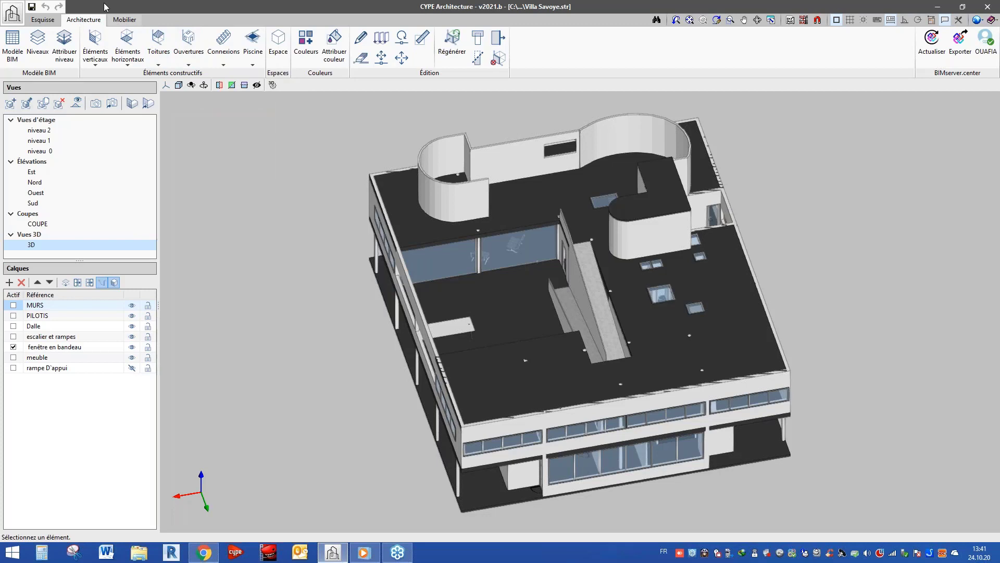
# Review the available furniture tools and the computer (Ordinateur) properties, closing them without placing one
pyautogui.click(135, 20)
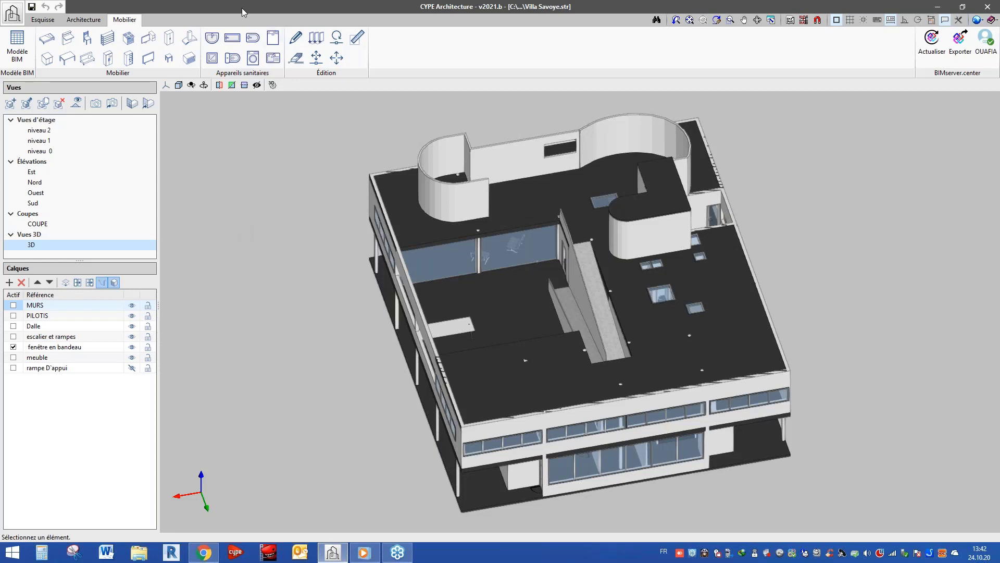
pyautogui.click(148, 38)
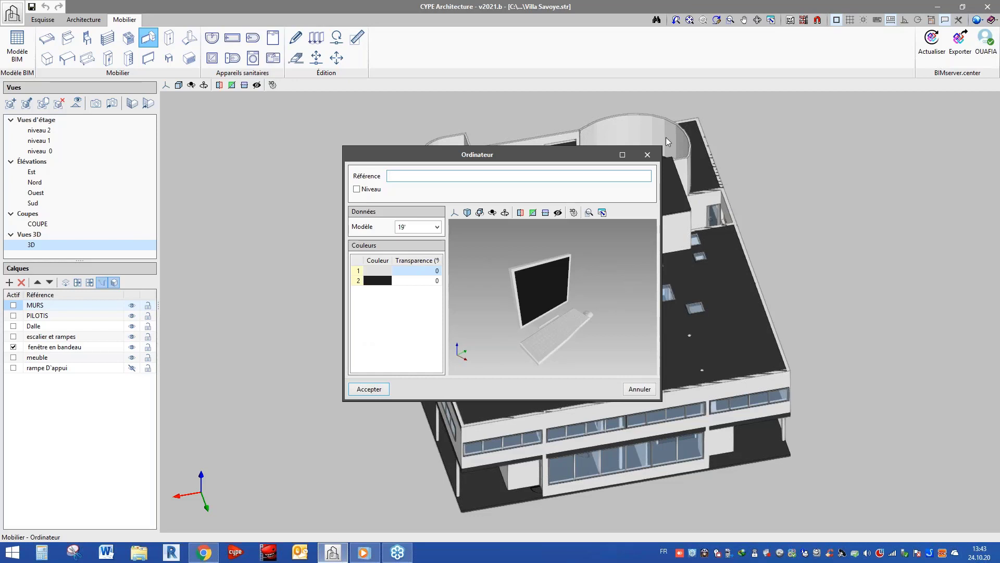
pyautogui.click(642, 159)
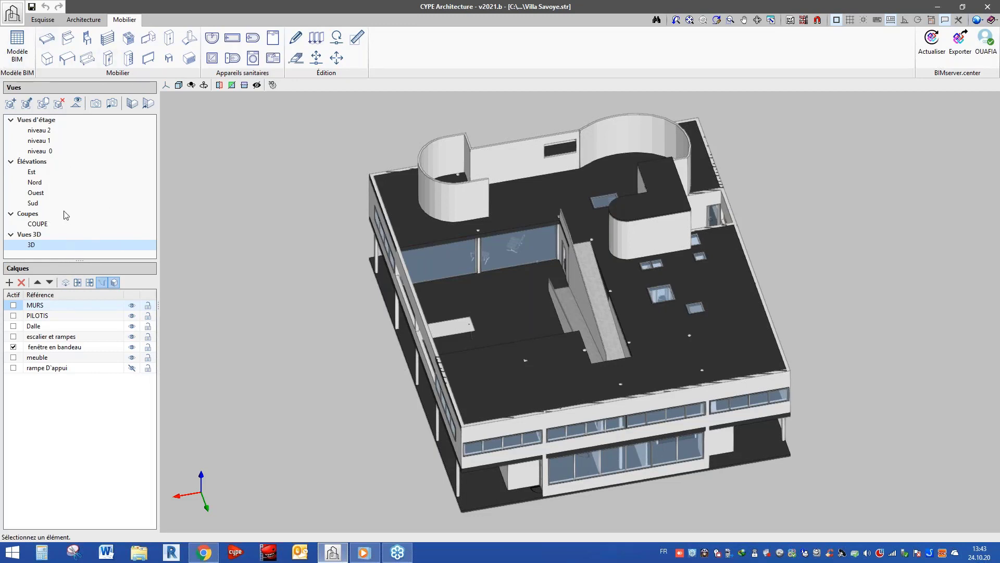
# Compare the floor views niveau 2, niveau 1 and niveau 0 of the villa
pyautogui.click(34, 130)
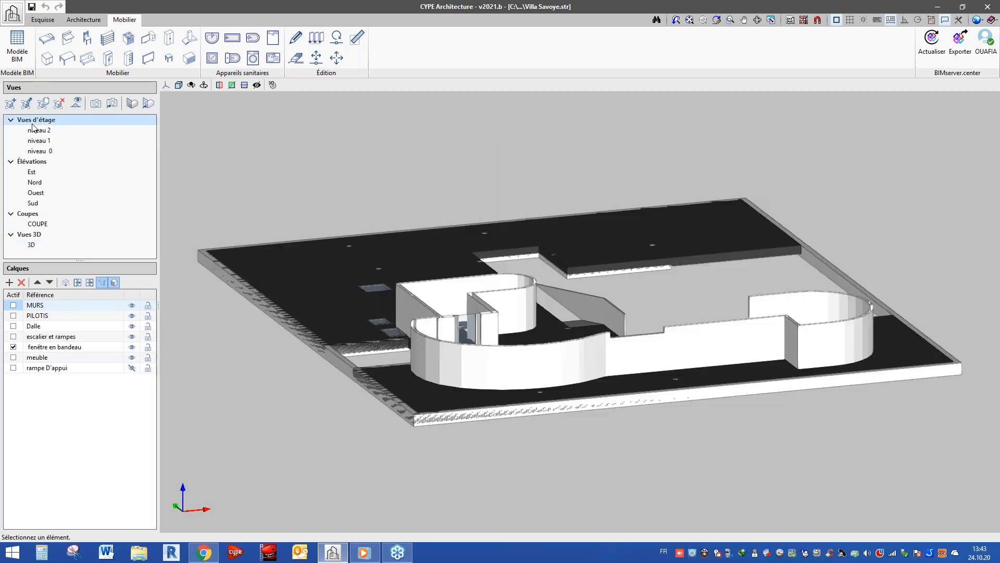
pyautogui.click(47, 141)
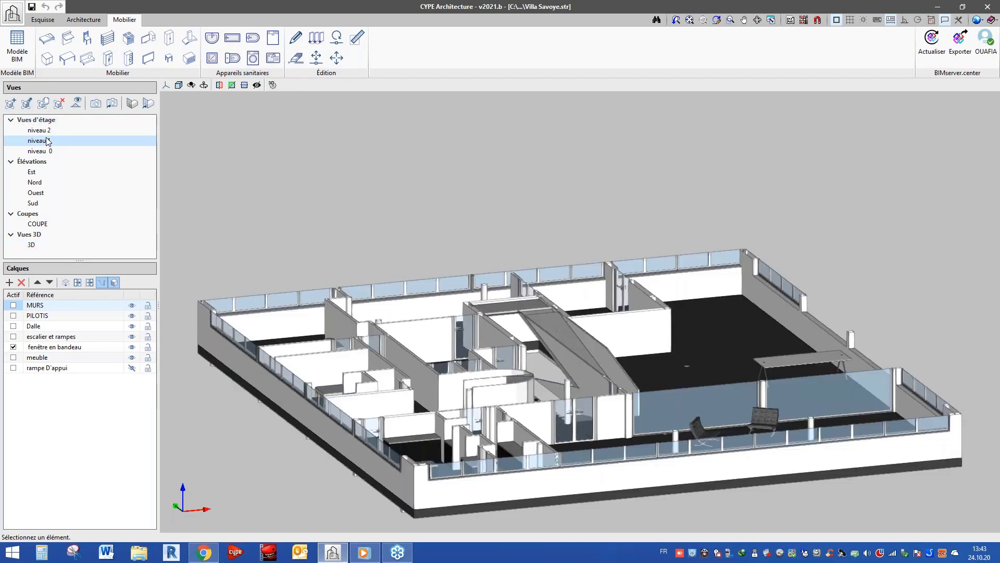
pyautogui.click(46, 132)
pyautogui.click(48, 139)
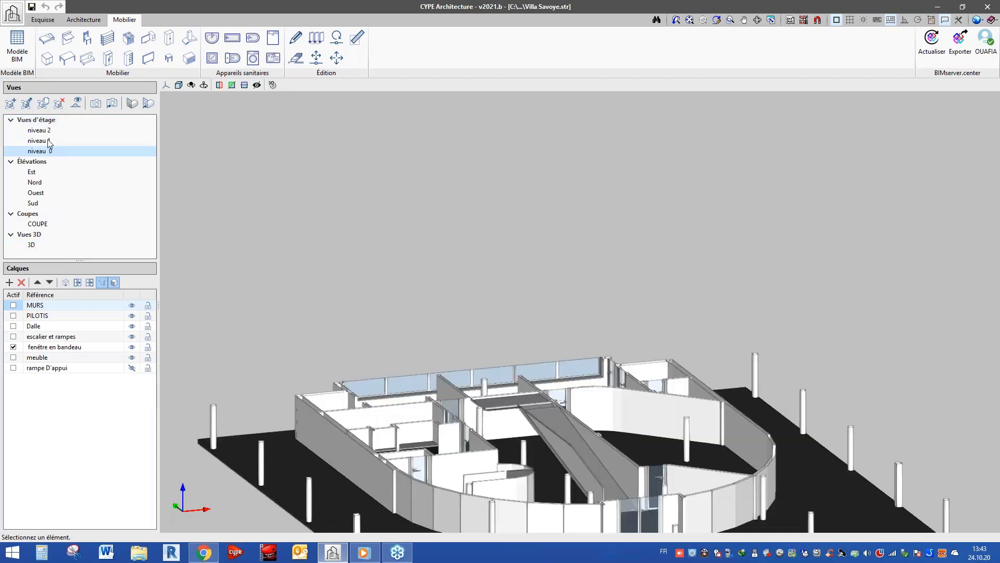
pyautogui.click(46, 131)
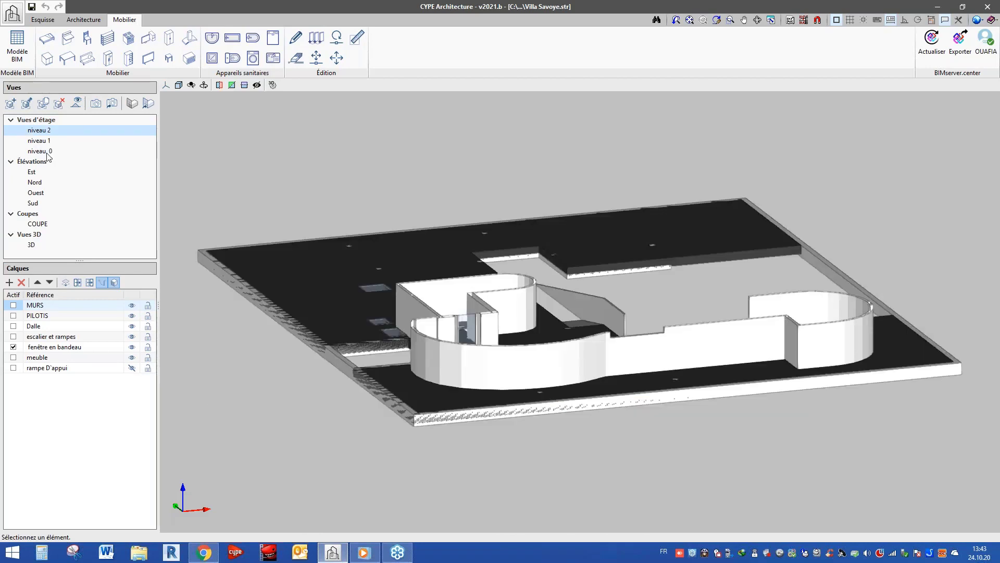
pyautogui.click(48, 138)
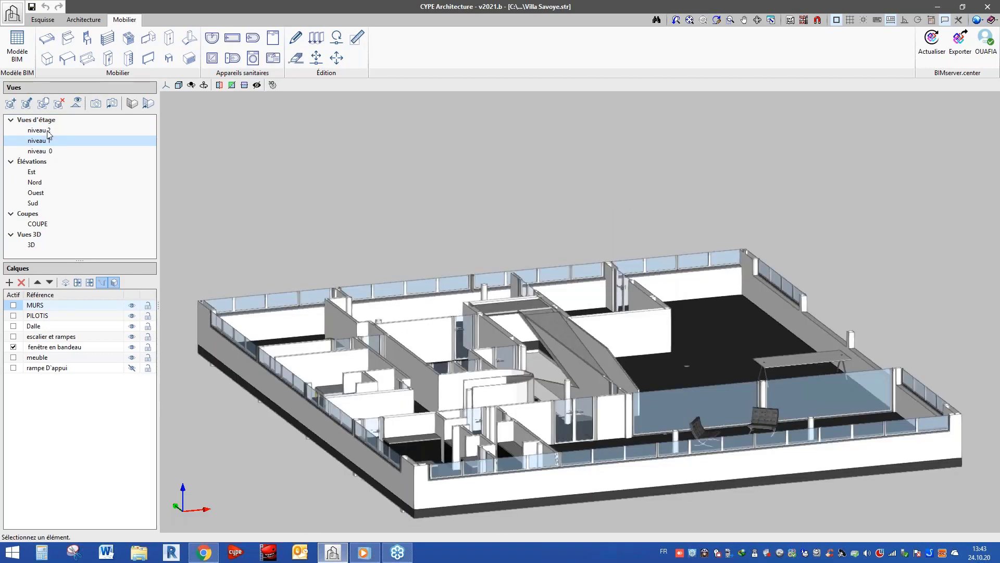
pyautogui.click(46, 130)
# Examine the Nord and Ouest elevations and the COUPE section, then return to the 3D view
pyautogui.click(32, 160)
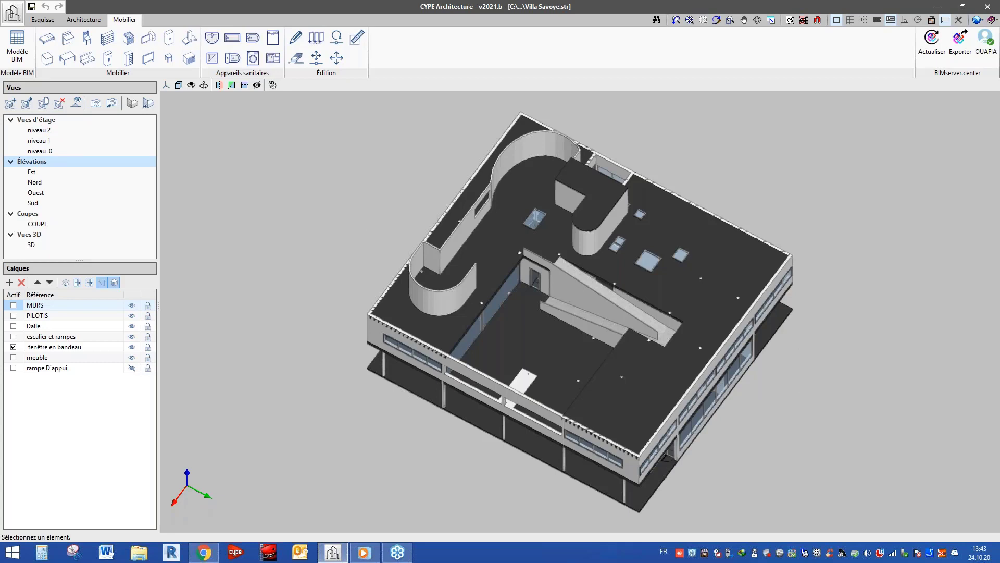
pyautogui.click(35, 182)
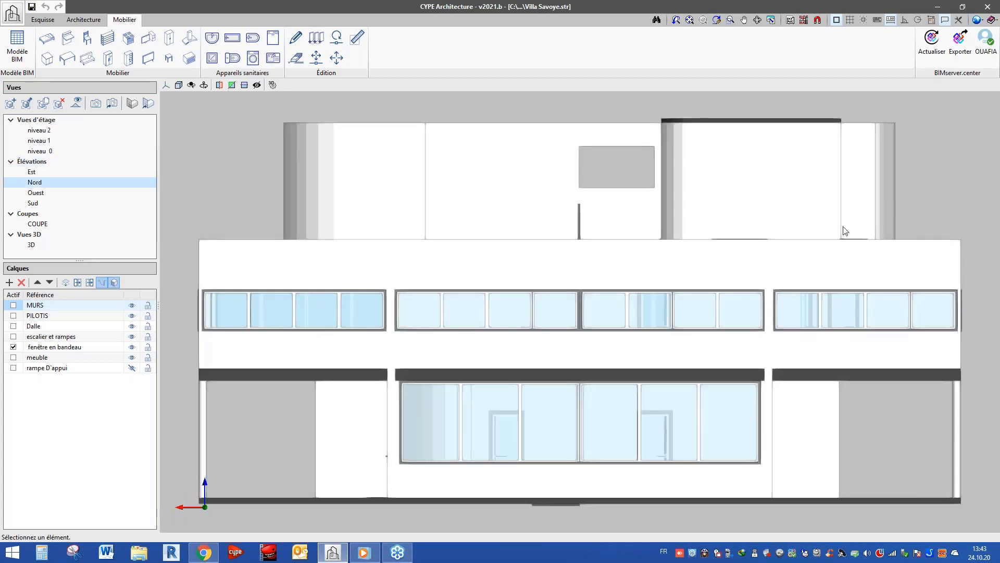
pyautogui.click(35, 192)
pyautogui.click(37, 224)
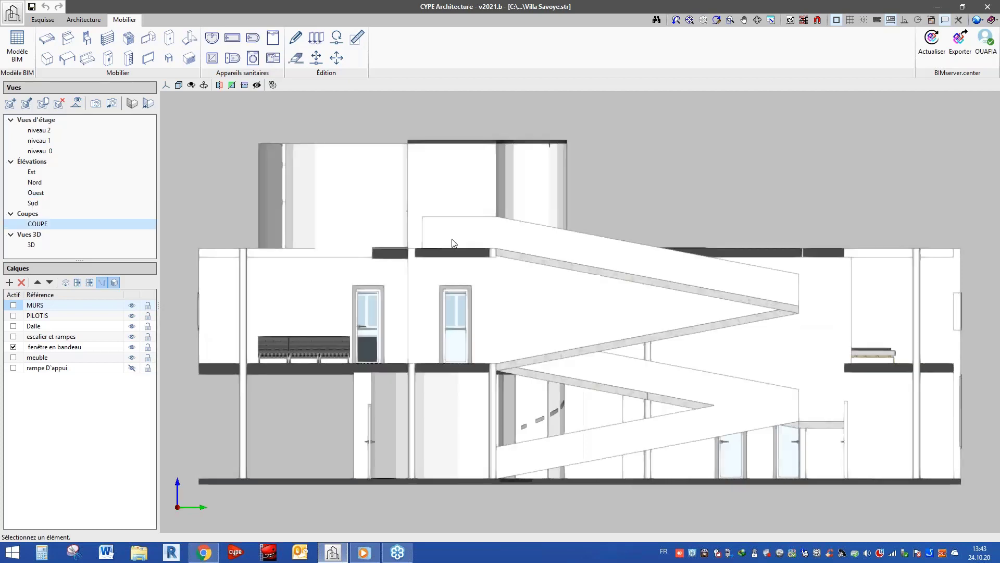
pyautogui.click(32, 245)
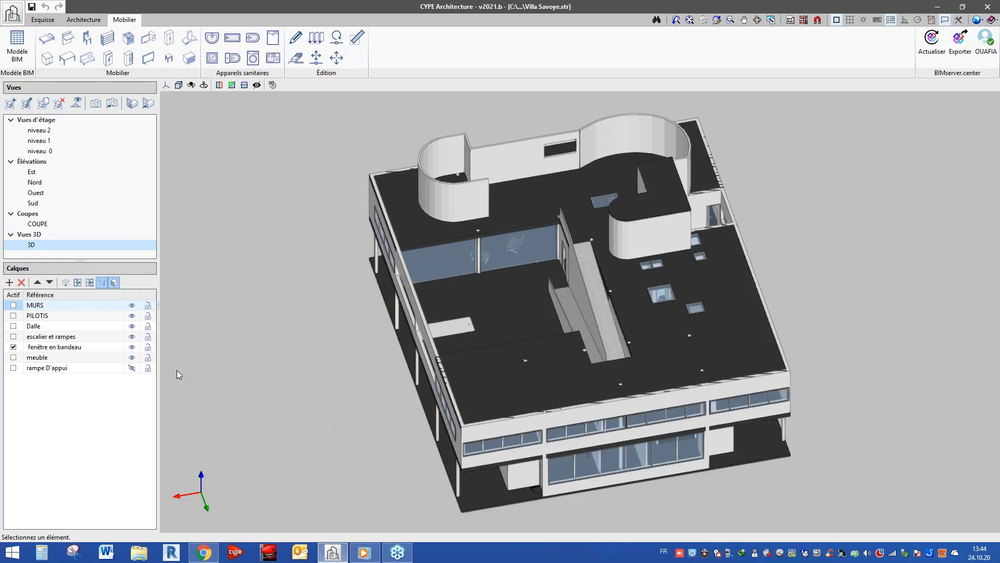
# Examine the Sud and Ouest elevations, then show the whole model in the 3D view again
pyautogui.click(35, 202)
pyautogui.click(36, 192)
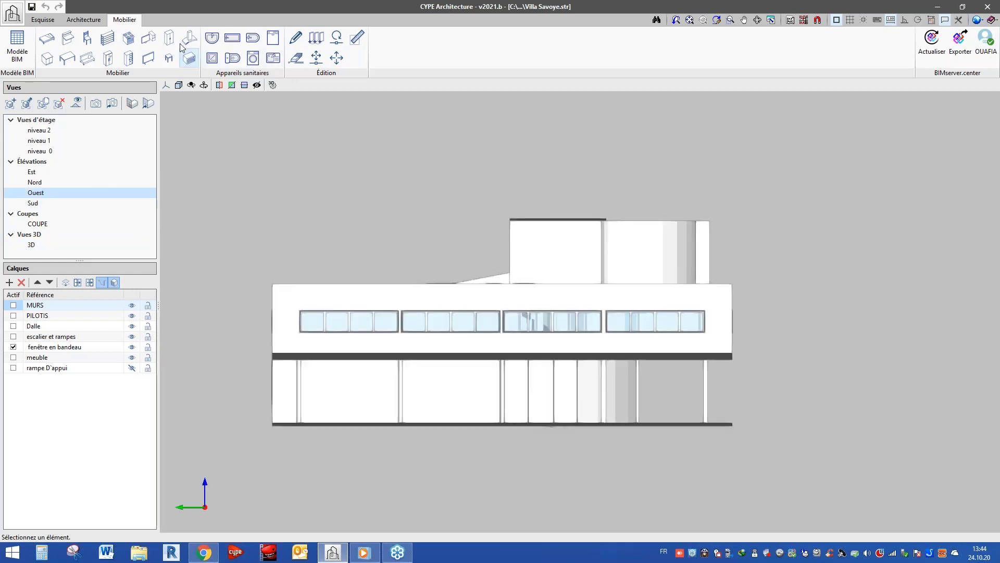
pyautogui.click(46, 21)
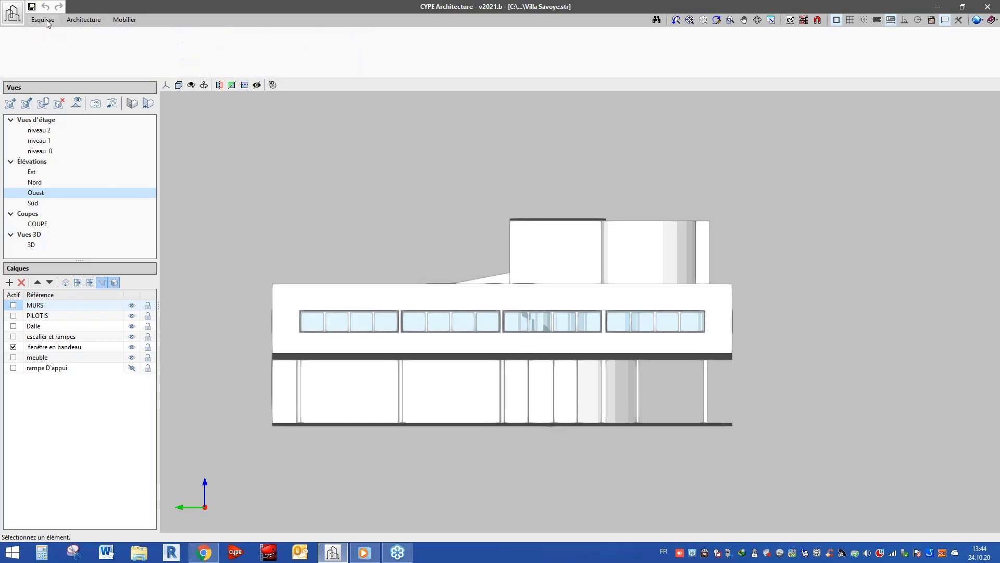
pyautogui.click(83, 19)
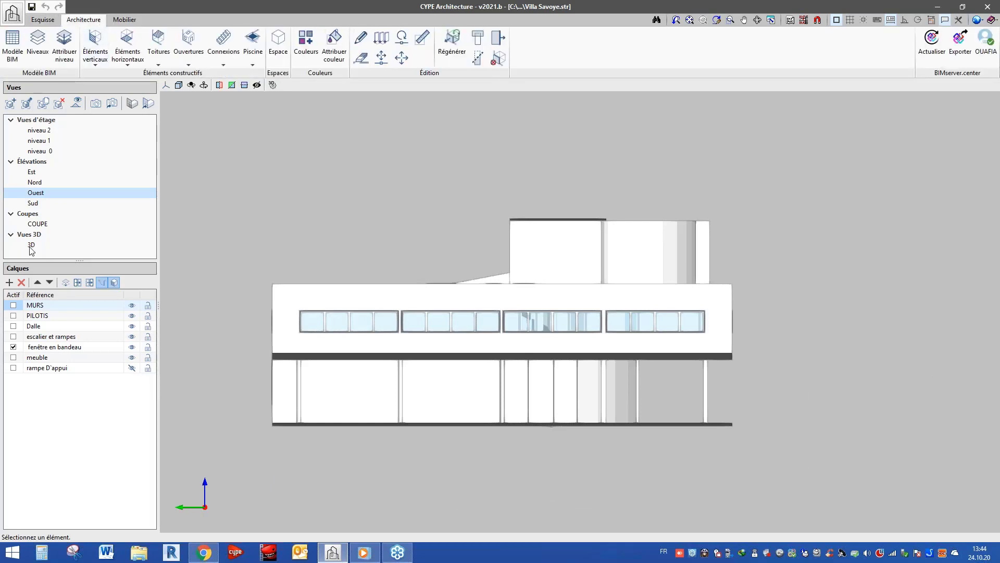
pyautogui.click(31, 246)
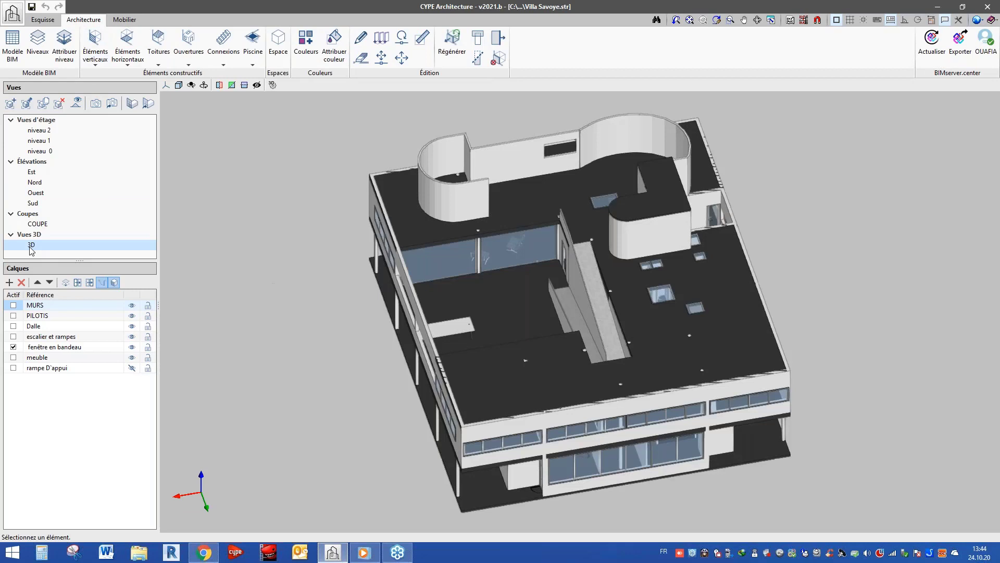
# In the niveau 1 view, switch the MURS, PILOTIS and Dalle layers off and on, leaving PILOTIS hidden
pyautogui.click(44, 141)
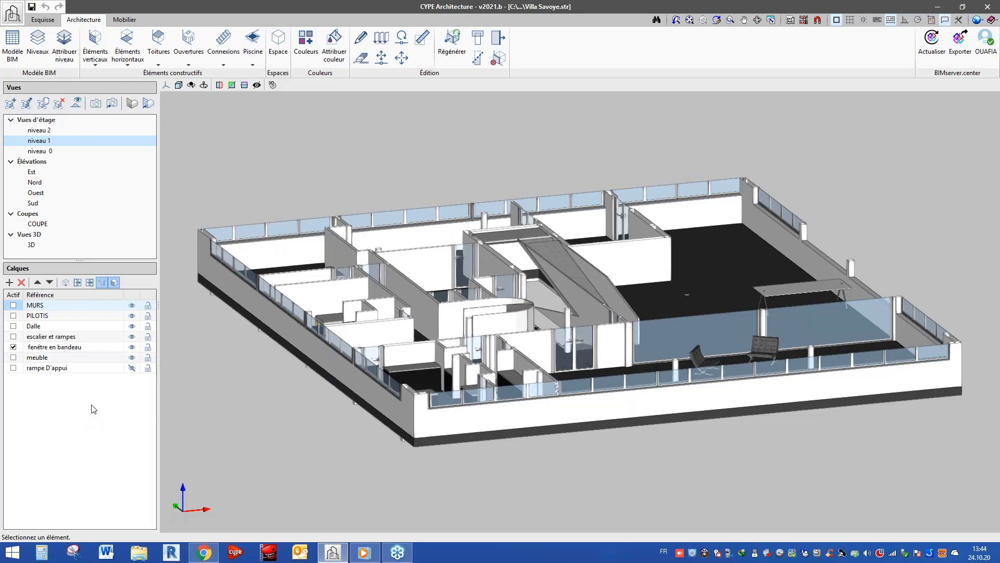
pyautogui.click(132, 307)
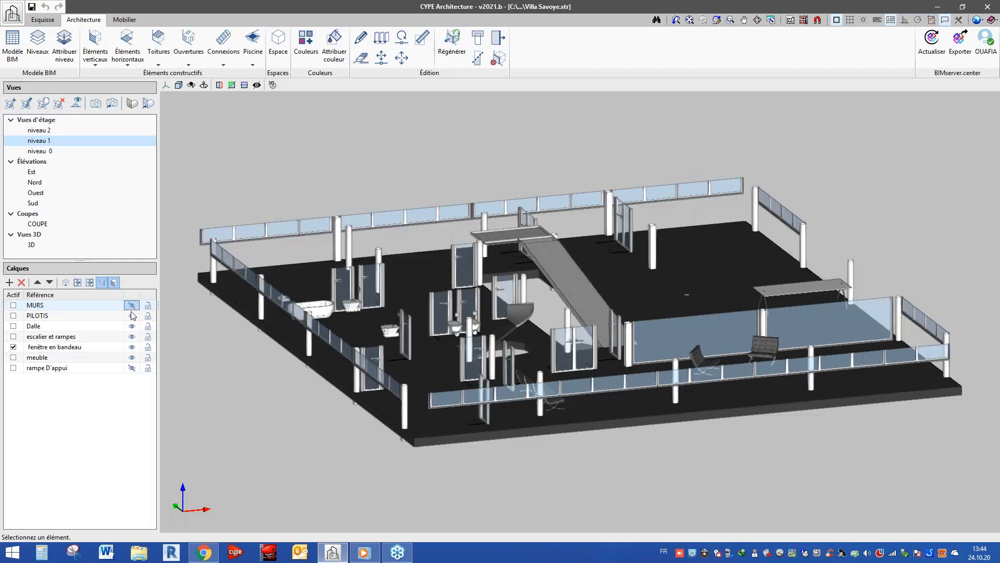
pyautogui.click(132, 315)
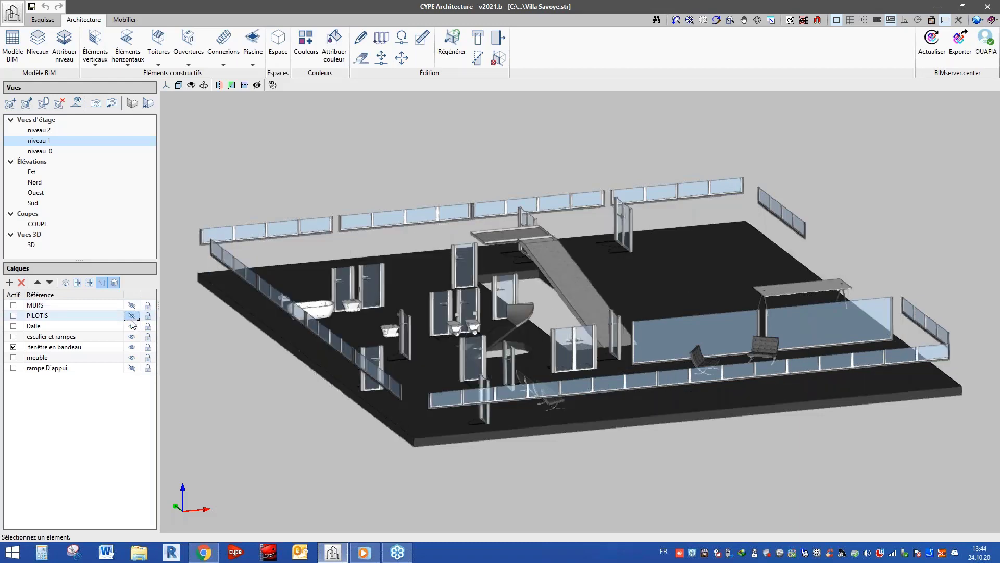
pyautogui.click(131, 306)
pyautogui.click(132, 316)
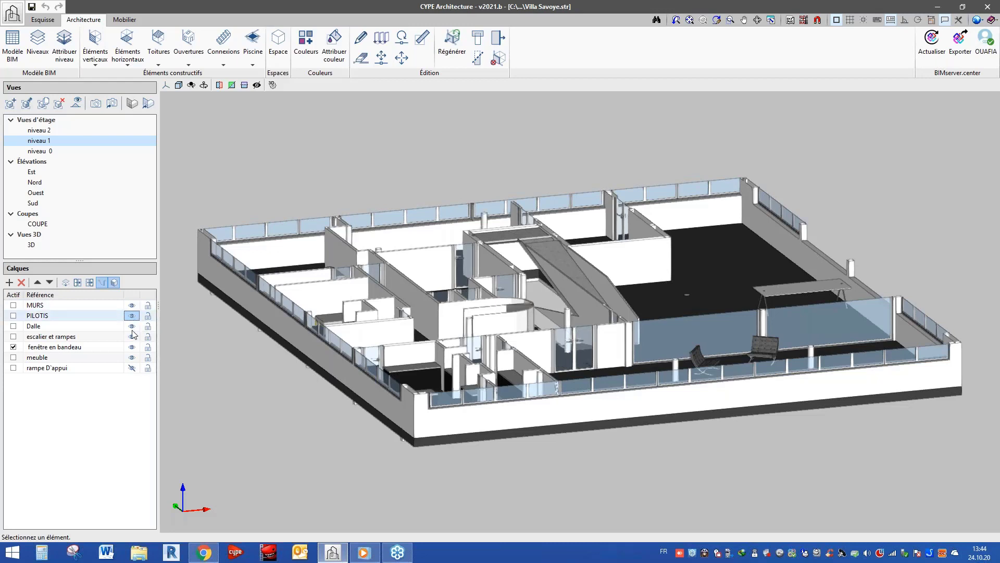
pyautogui.click(131, 326)
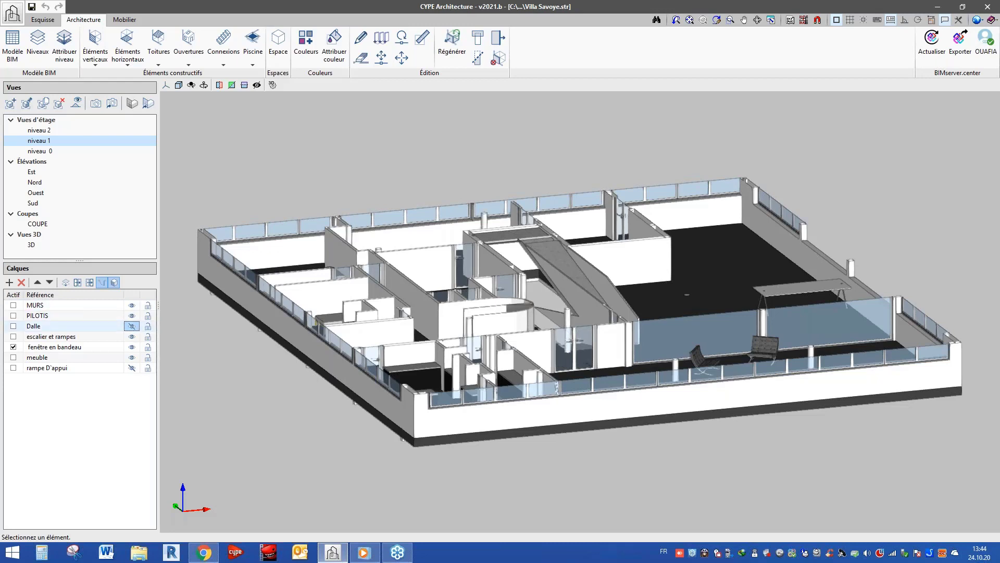
pyautogui.click(133, 326)
pyautogui.click(131, 316)
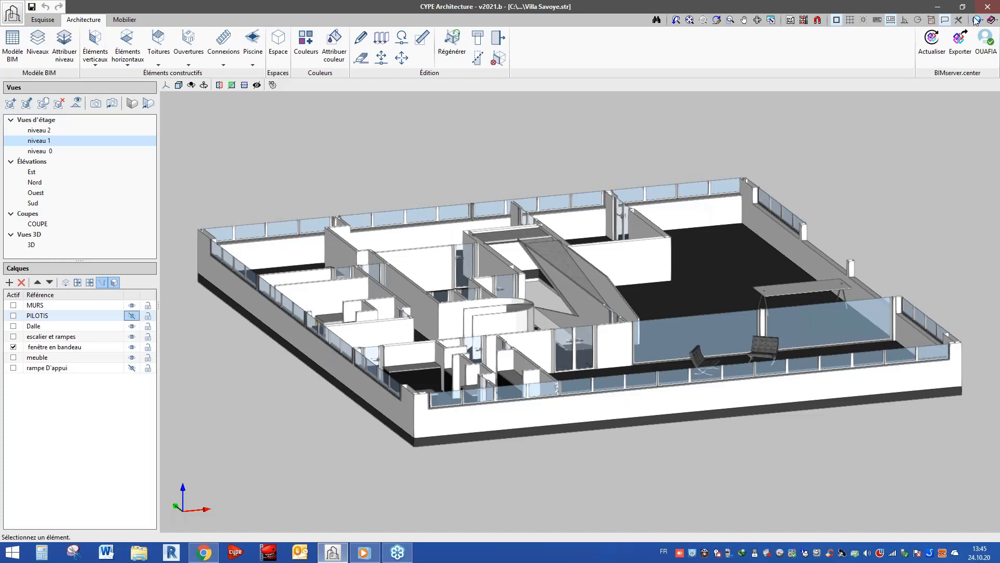
# Examine the coordinate entry aid (Introduction par coordonnées) and the background plan view manager, closing the manager without changes
pyautogui.click(850, 20)
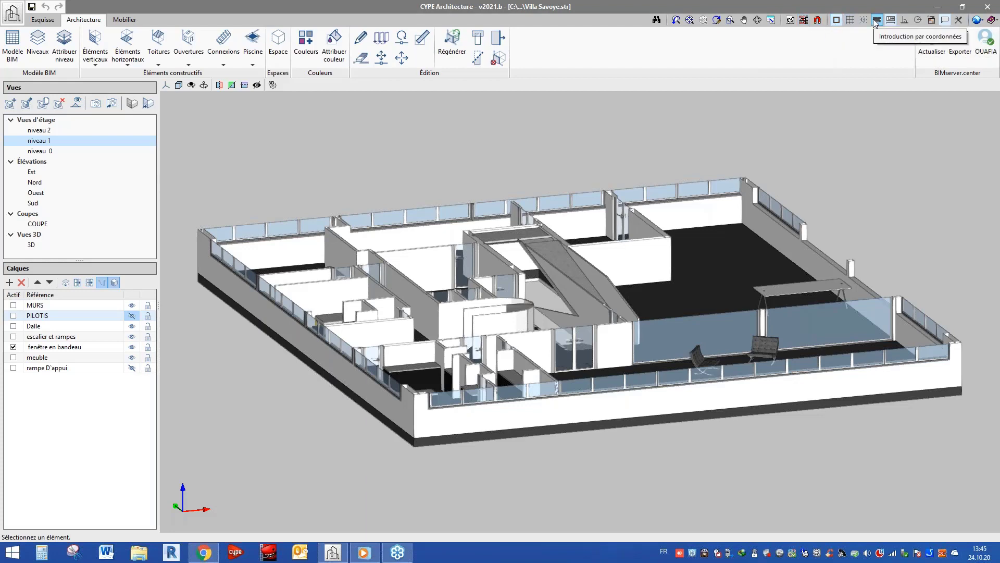
pyautogui.click(876, 21)
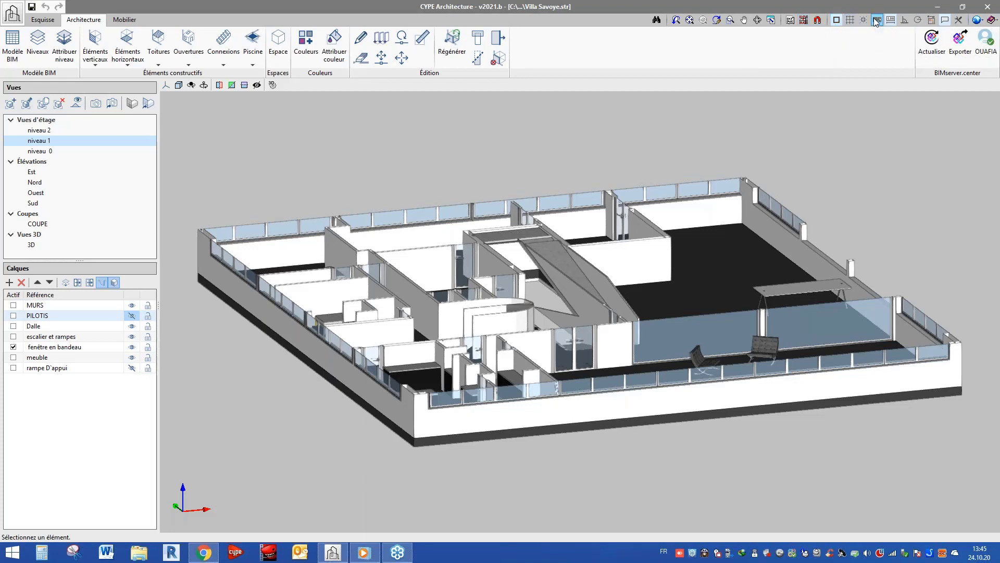
pyautogui.click(790, 21)
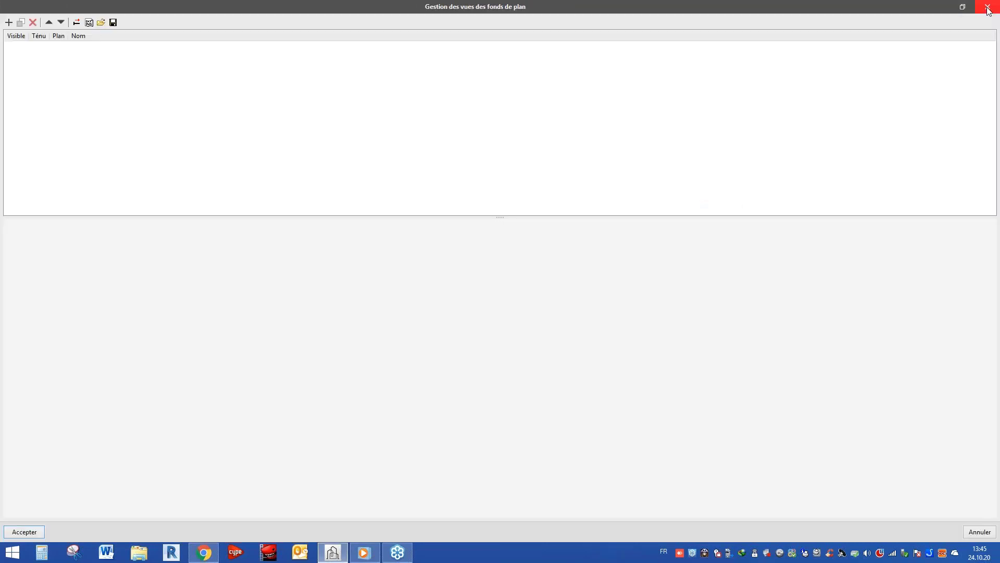
pyautogui.click(989, 11)
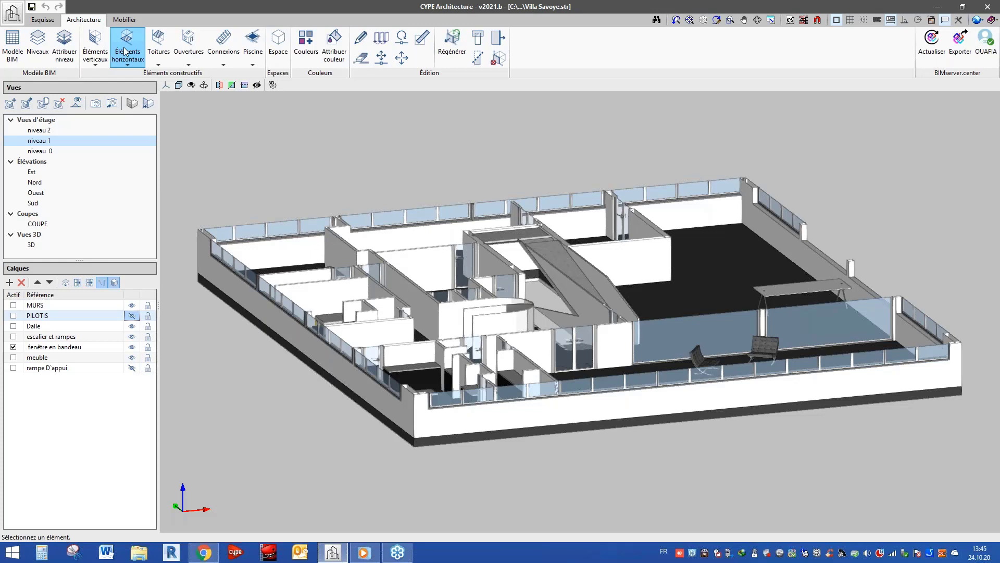
# Review the vertical element tools and the wall (Mur) settings, then leave the command without drawing a wall
pyautogui.click(95, 52)
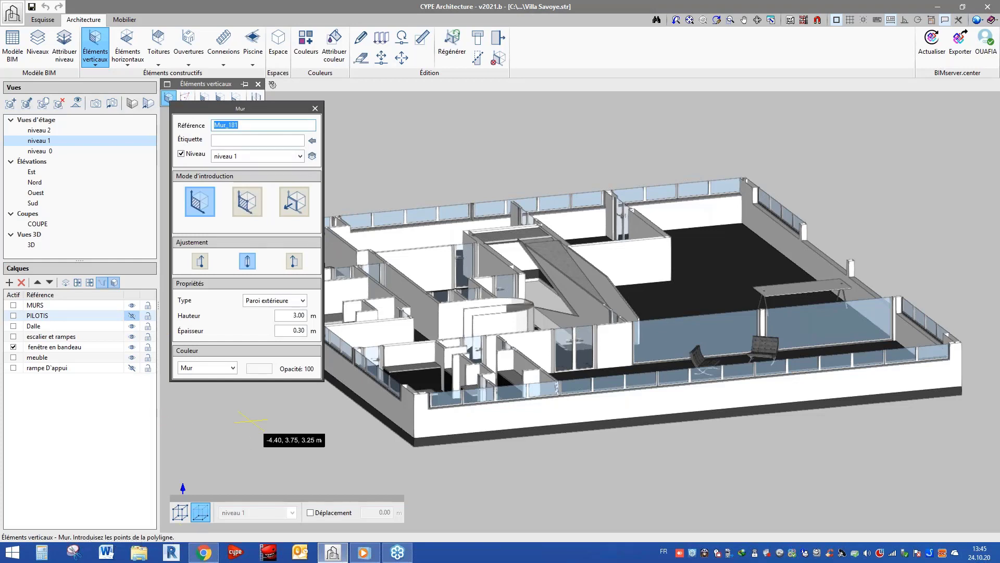
pyautogui.click(316, 110)
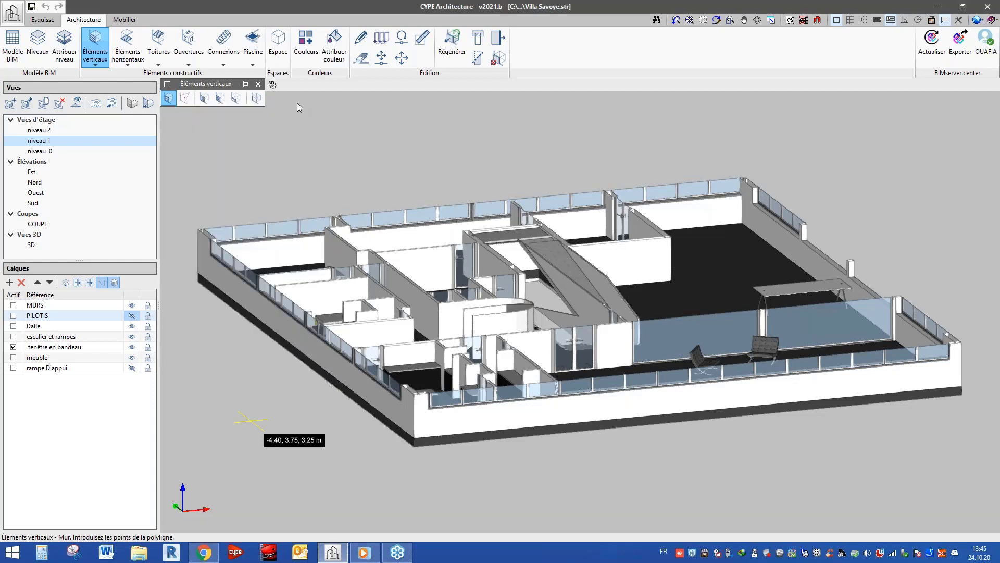
pyautogui.press('Escape')
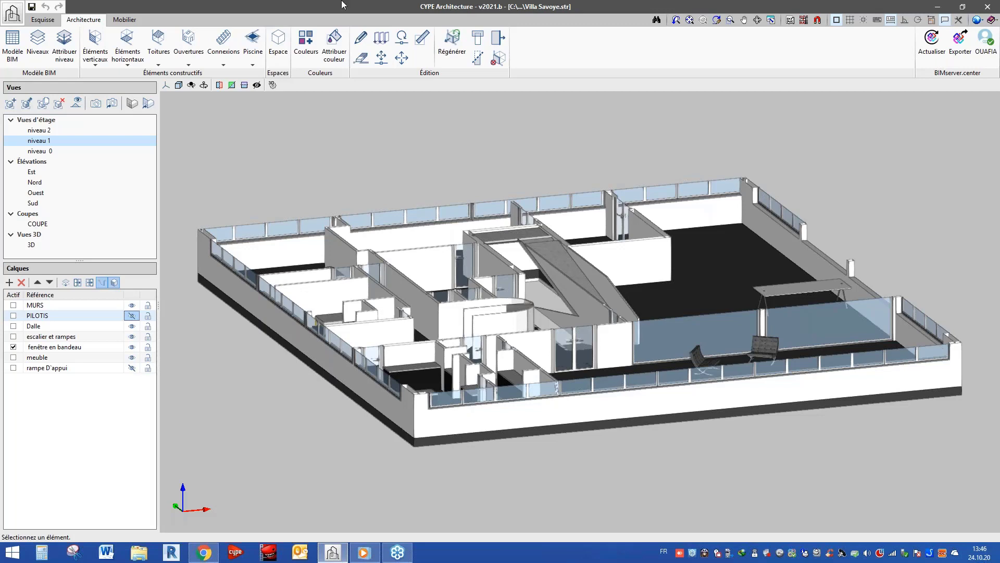
pyautogui.click(43, 20)
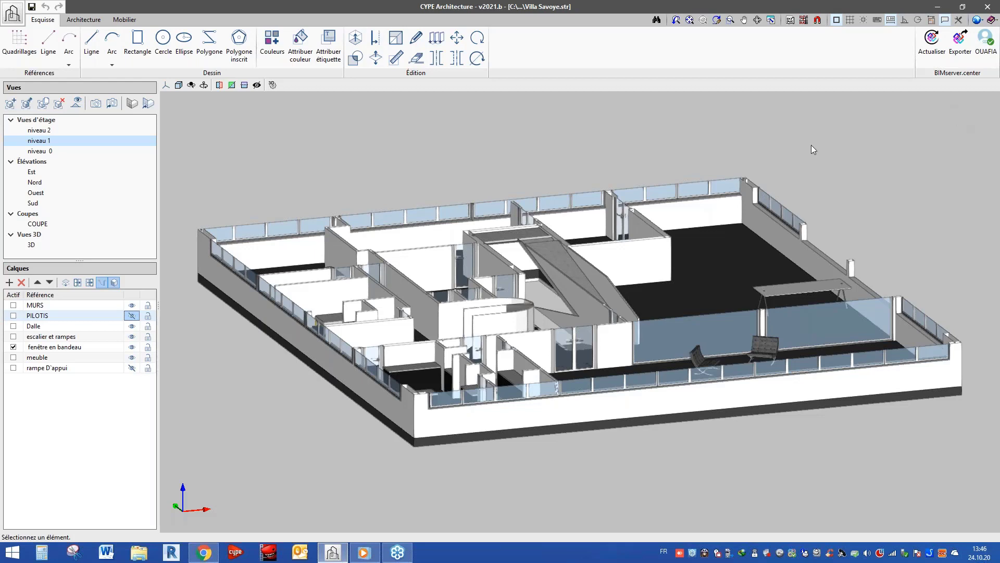
pyautogui.click(125, 20)
# Export the model to BIMserver.center as VS.ifc, keeping the existing description and overwriting the existing file
pyautogui.click(961, 47)
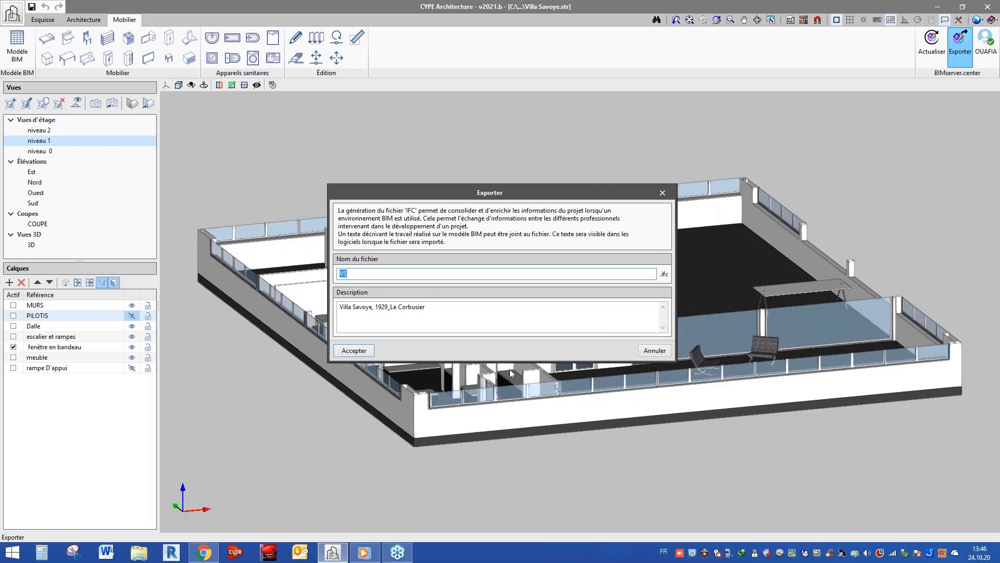
pyautogui.click(360, 350)
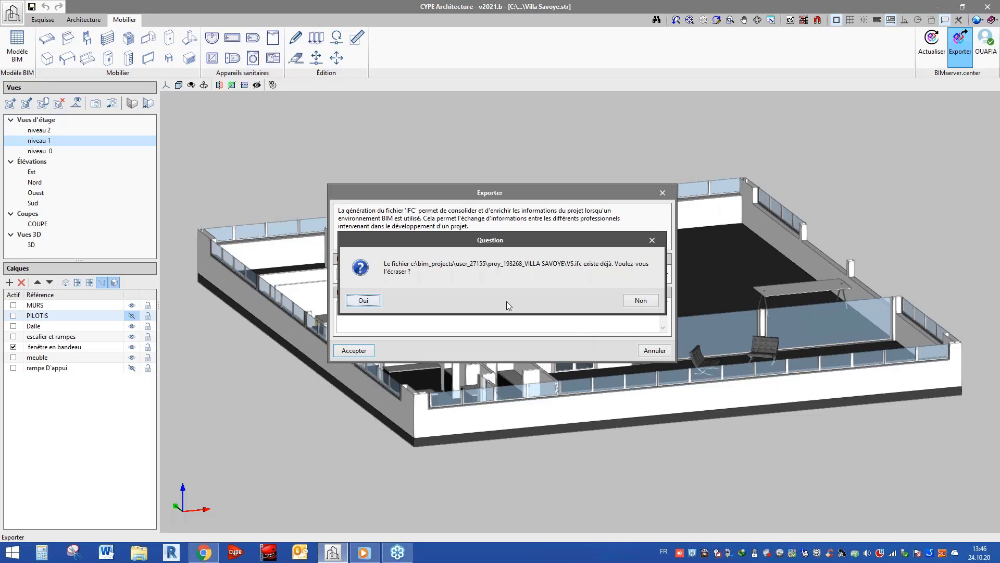
pyautogui.press('Return')
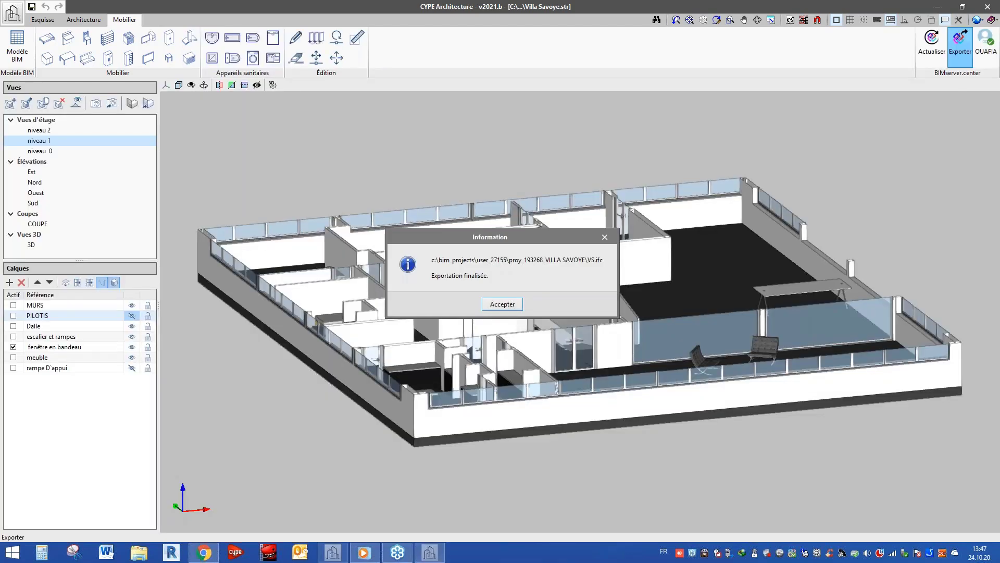
pyautogui.press('Return')
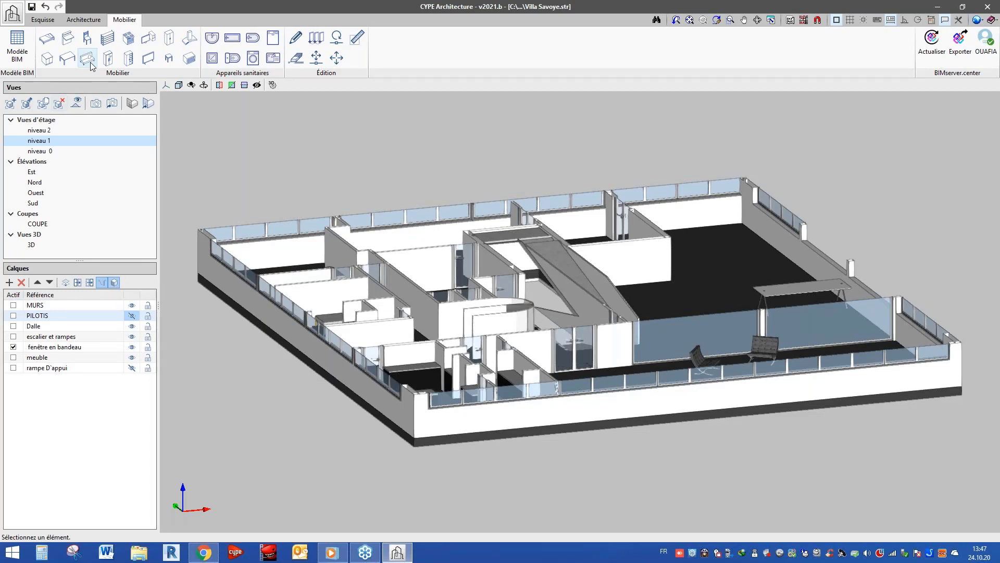
pyautogui.click(43, 19)
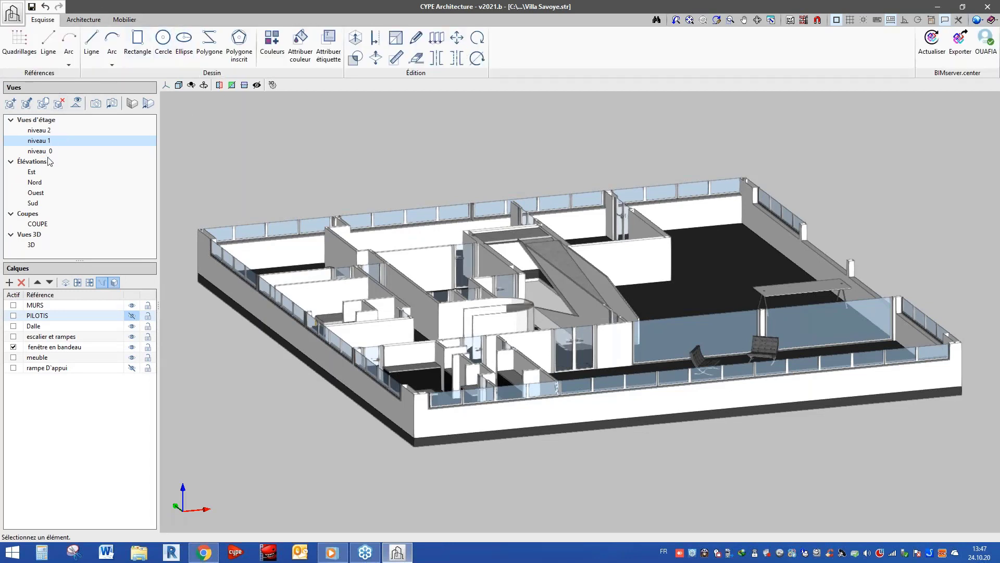
# Open the 3D view and examine the villa's exterior from several angles, then display the niveau 0 plan
pyautogui.click(35, 247)
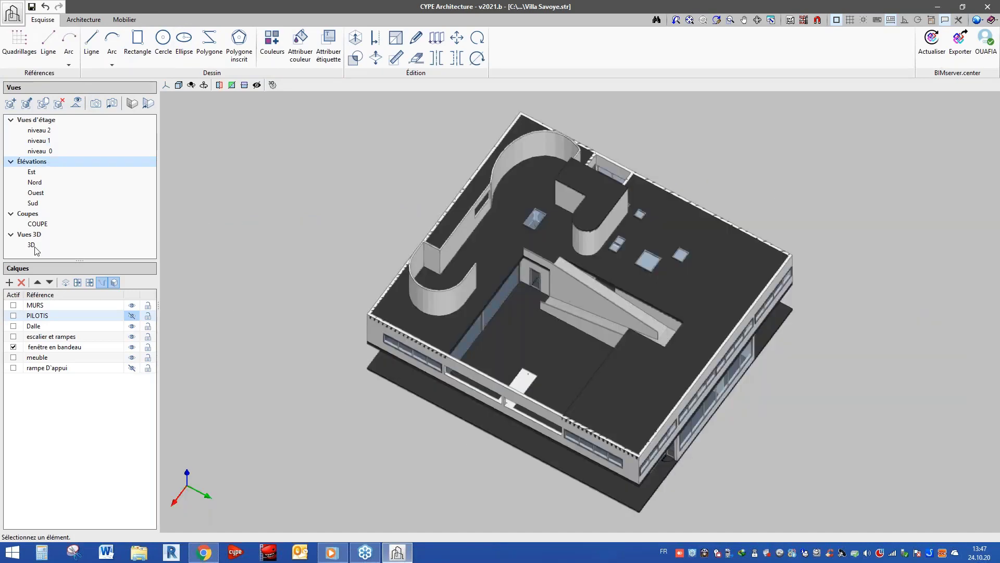
pyautogui.click(35, 249)
pyautogui.scroll(-3, 663, 275)
pyautogui.moveTo(663, 275); pyautogui.dragTo(486, 293, button='middle')
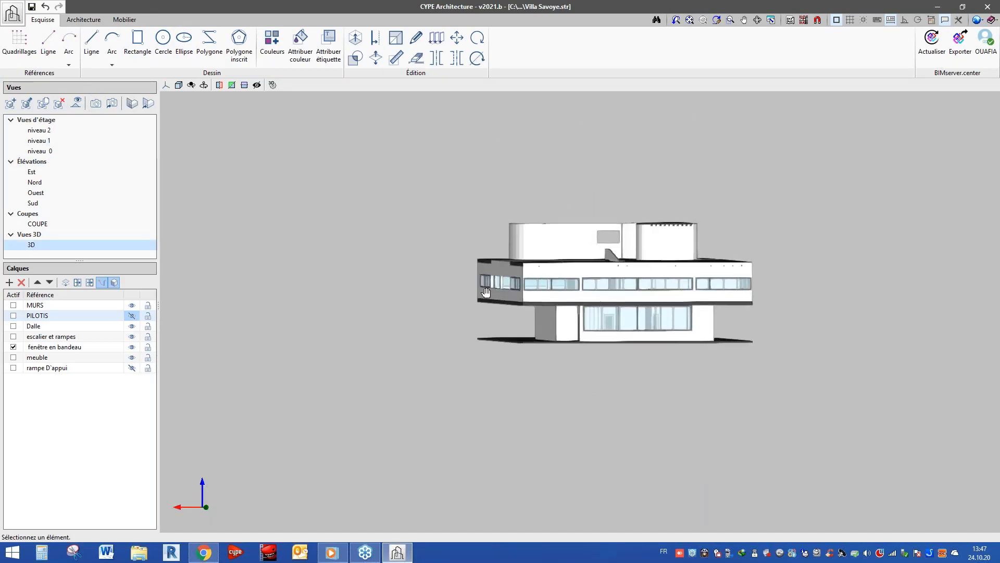
pyautogui.scroll(2, 529, 300)
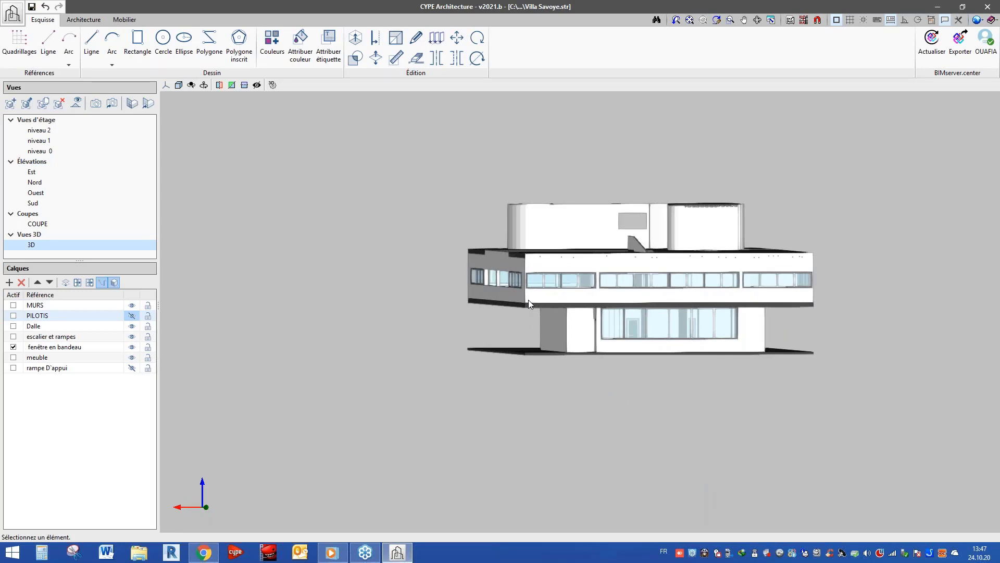
pyautogui.moveTo(528, 301); pyautogui.dragTo(565, 317, button='middle')
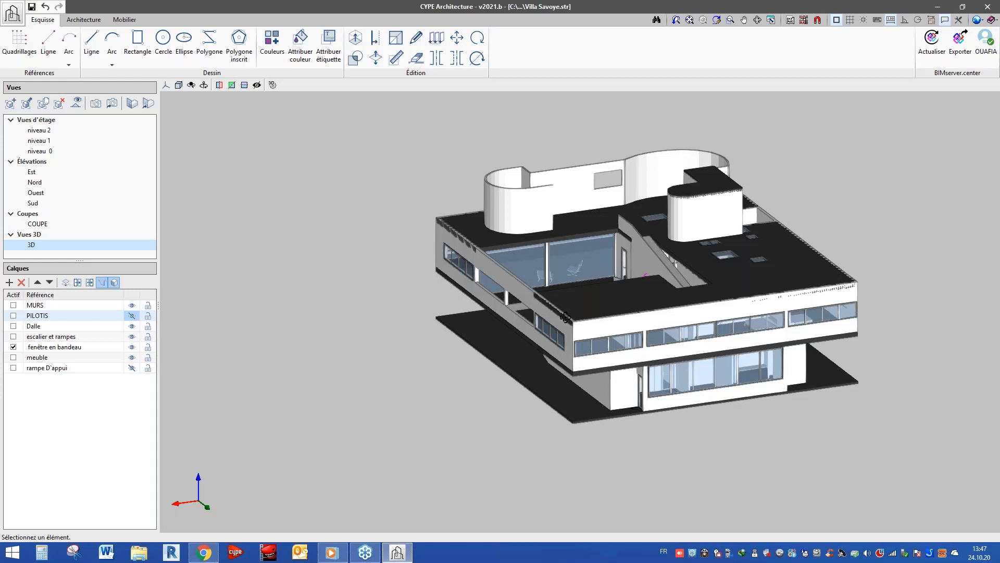
pyautogui.moveTo(565, 317); pyautogui.dragTo(581, 332, button='middle')
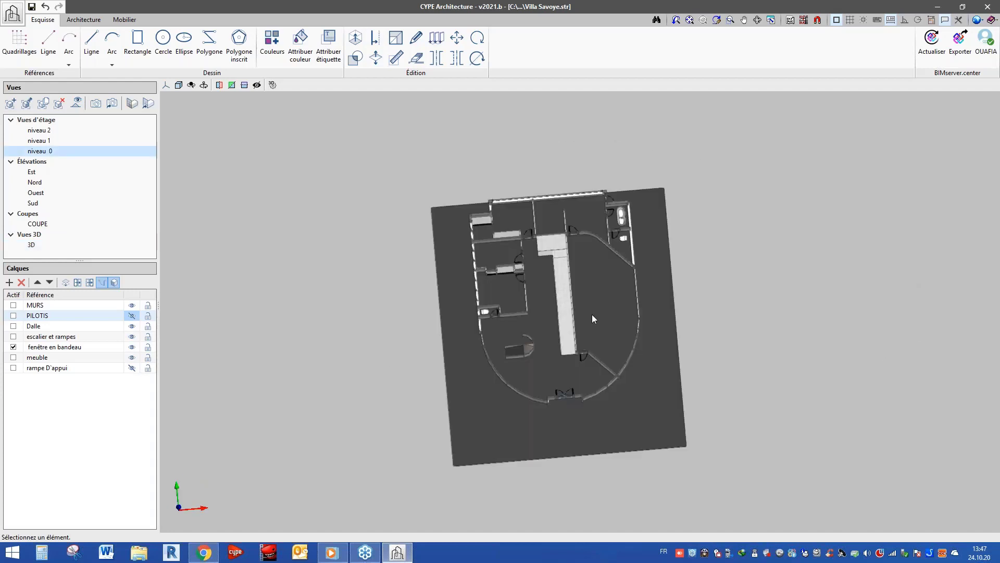
pyautogui.scroll(-1, 814, 182)
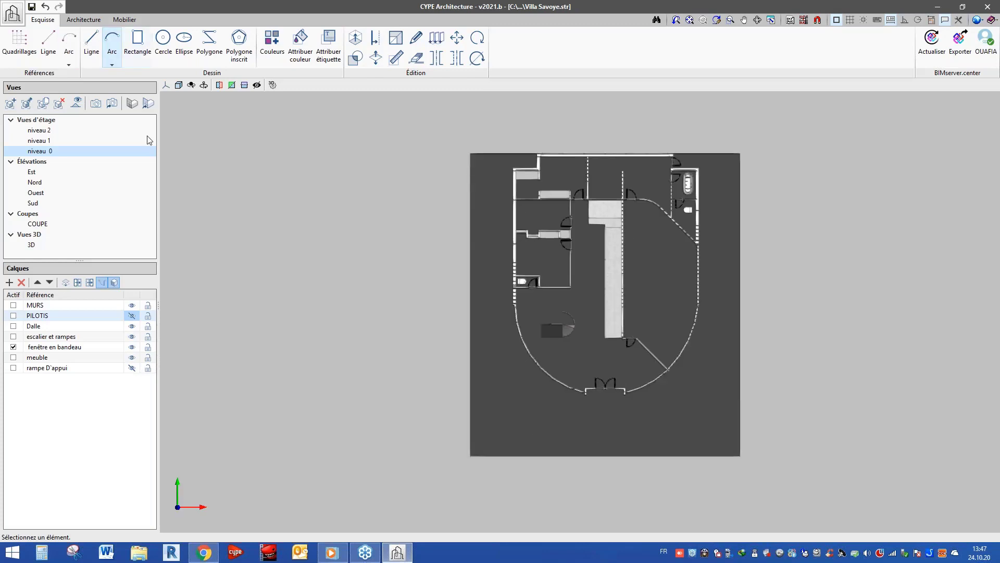
# Draw a rectangle from its centre beside the niveau 0 plan, 9.5 m wide (Largeur) and 21 m high (Hauteur)
pyautogui.click(137, 44)
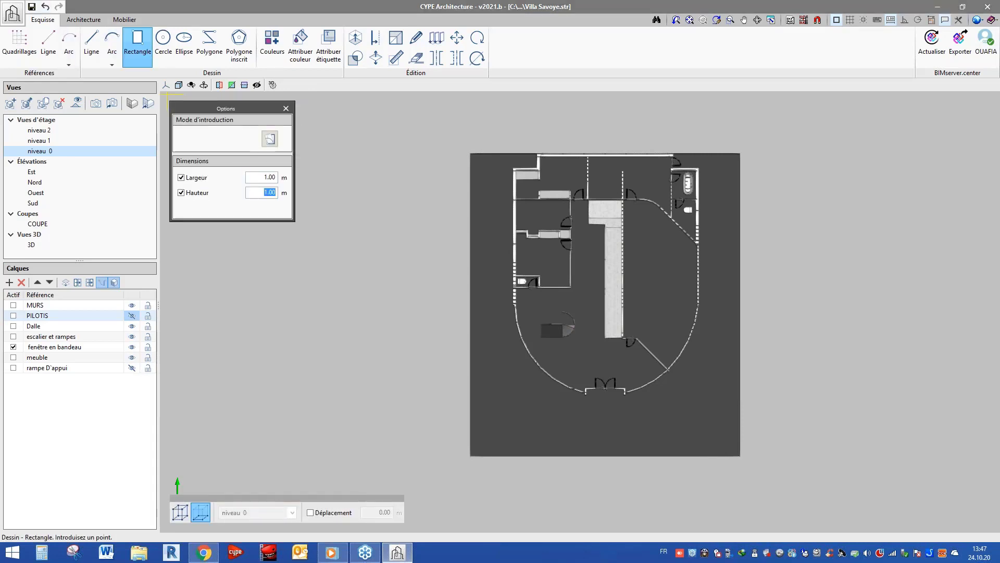
pyautogui.click(232, 138)
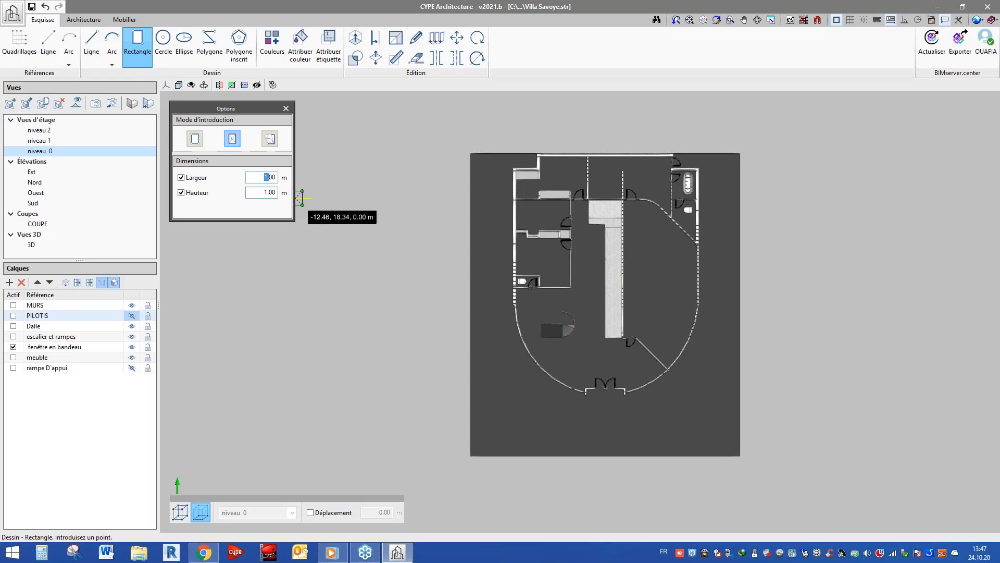
pyautogui.doubleClick(266, 178)
pyautogui.write('9.5')
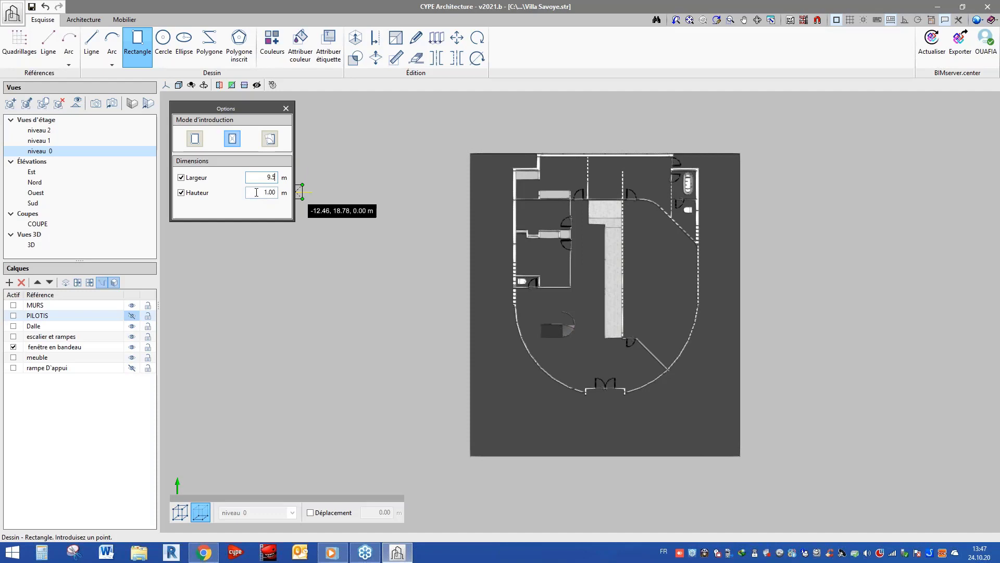
pyautogui.doubleClick(278, 193)
pyautogui.write('21')
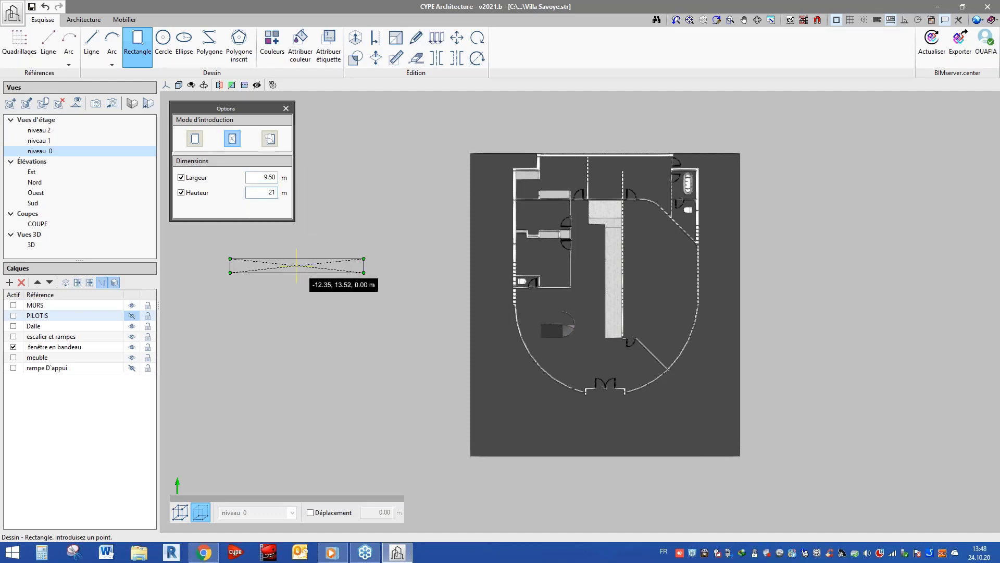
pyautogui.click(297, 266)
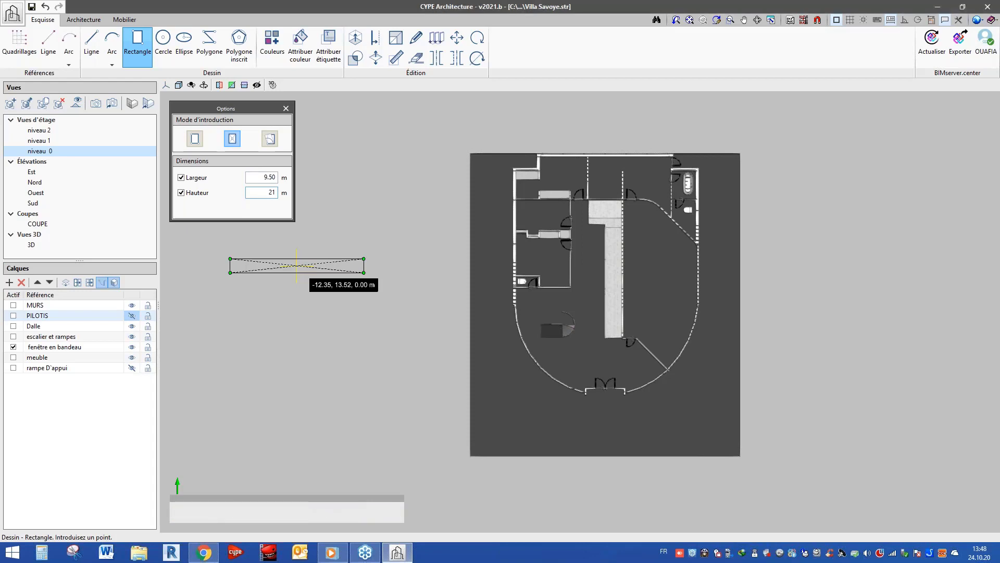
pyautogui.click(297, 266)
pyautogui.scroll(-2, 468, 302)
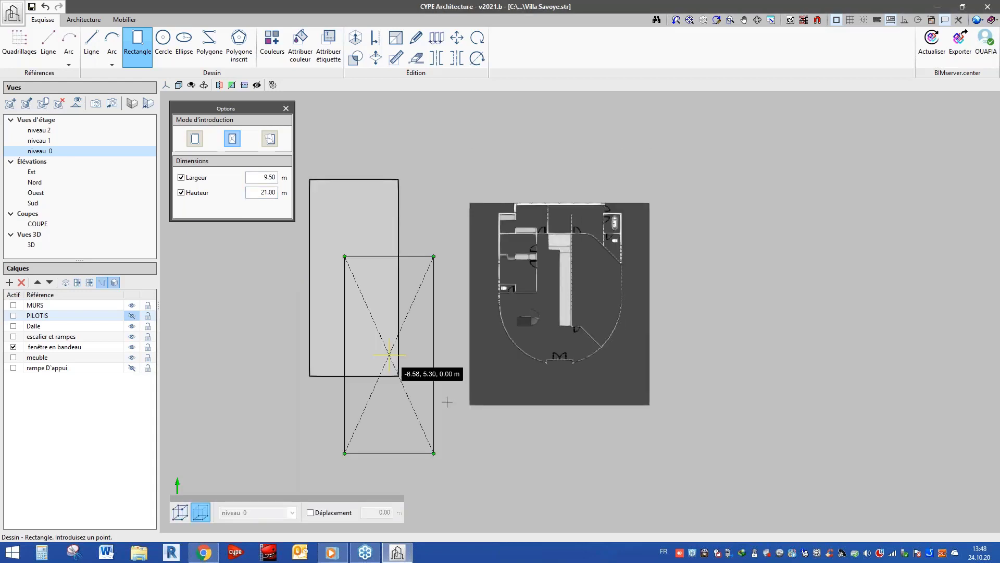
pyautogui.scroll(1, 361, 367)
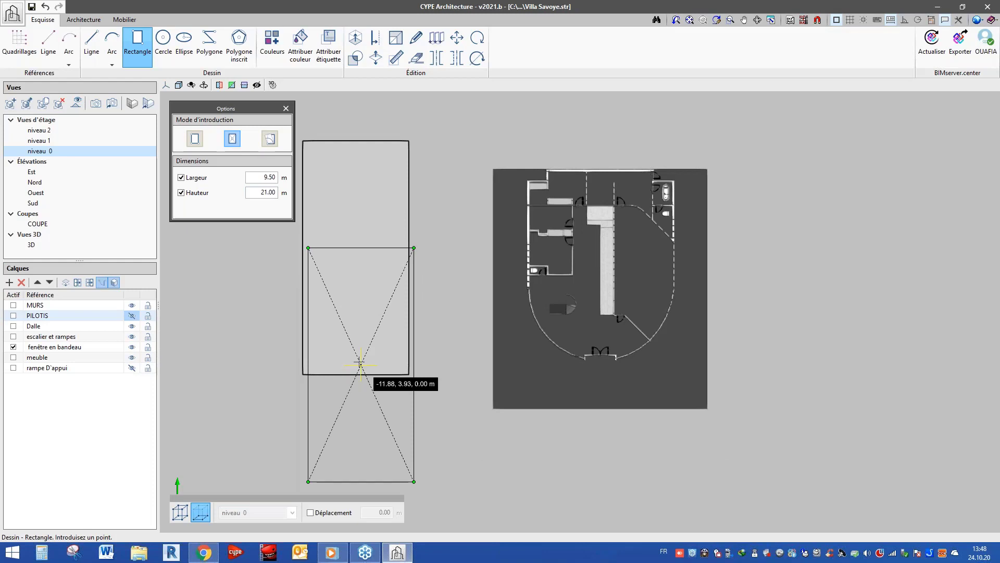
# Draw a circle of 6.5 m radius centred in the lower half of the rectangle, keeping 32 sides
pyautogui.click(164, 43)
pyautogui.click(177, 136)
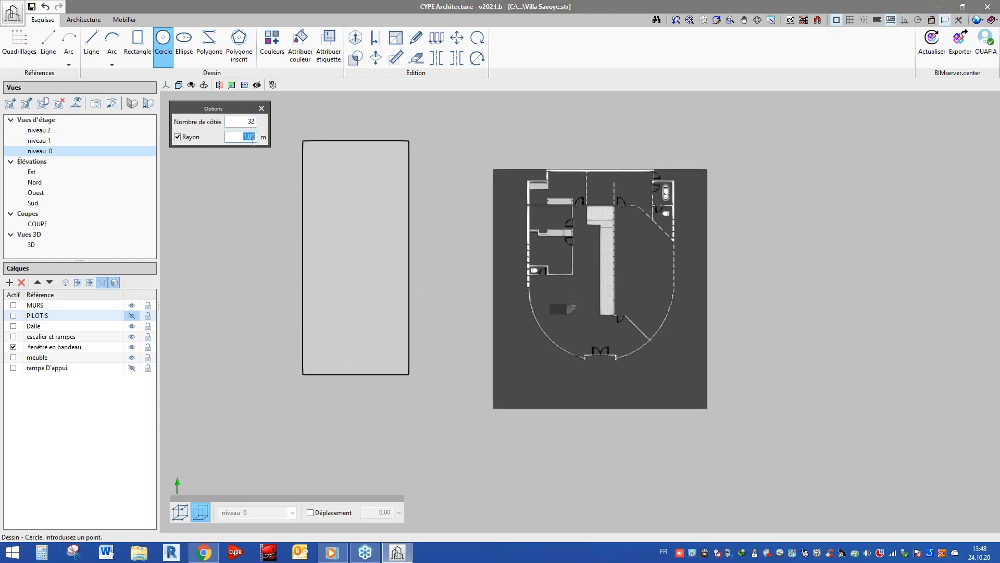
pyautogui.write('6.5')
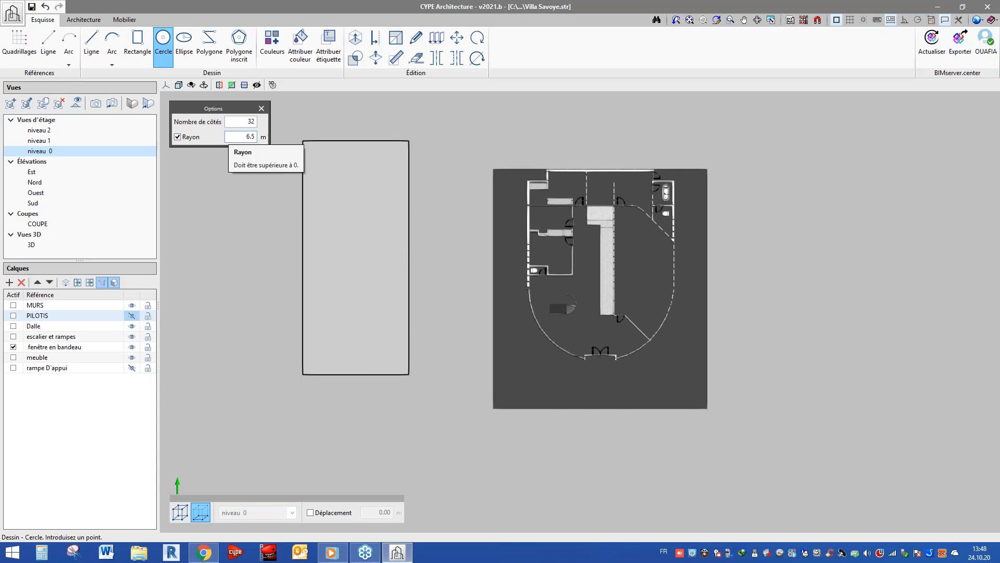
pyautogui.click(352, 298)
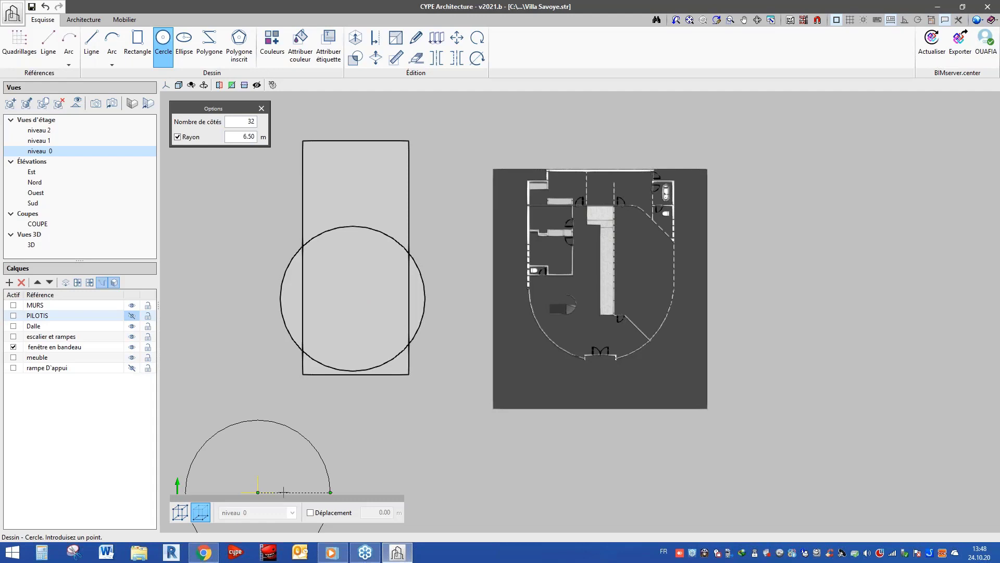
# Erase the circle's side and upper arc segments and the rectangle's lower end, leaving one outline closed by the bottom arc
pyautogui.click(416, 58)
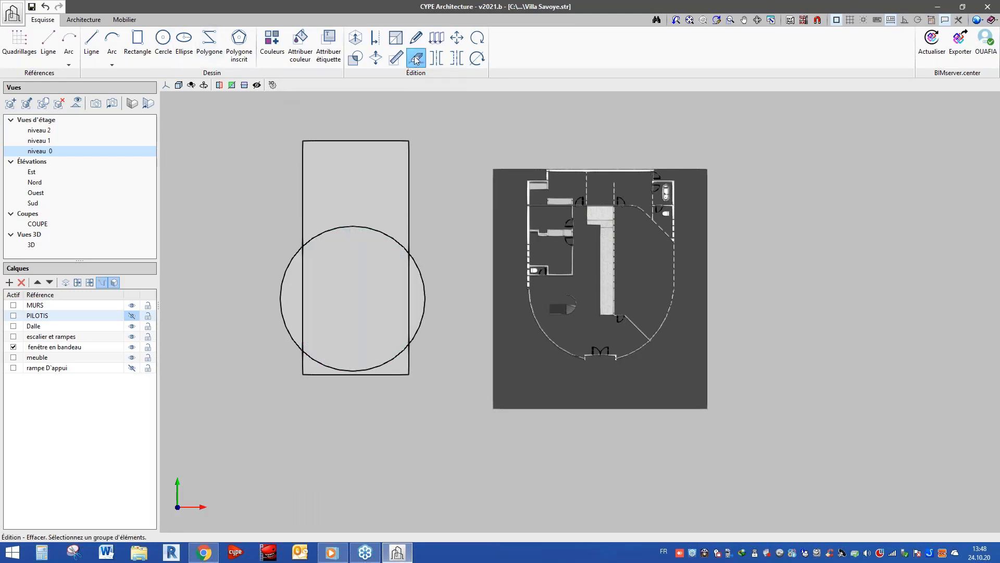
pyautogui.scroll(1, 425, 318)
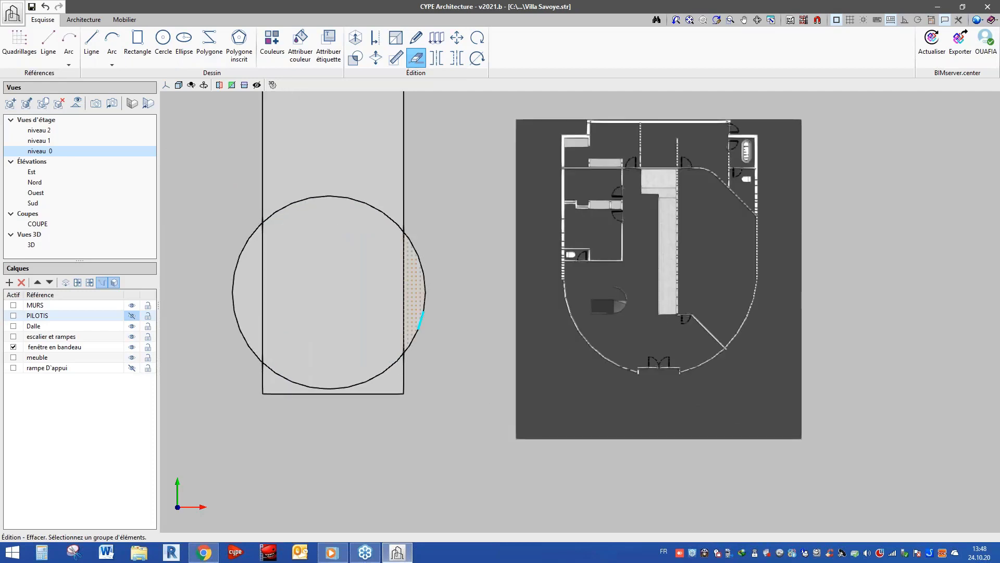
pyautogui.click(421, 320)
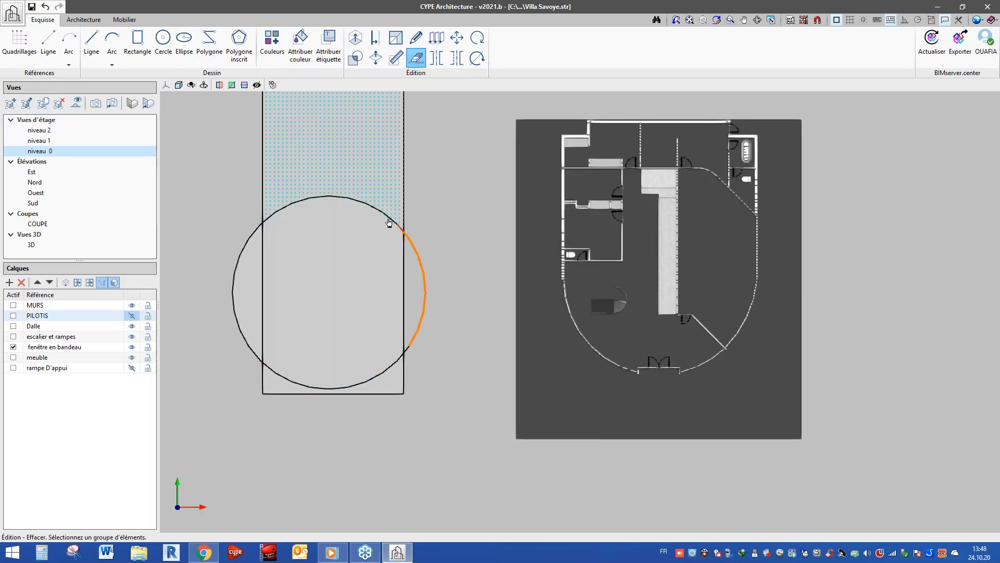
pyautogui.click(389, 222)
pyautogui.scroll(1, 373, 224)
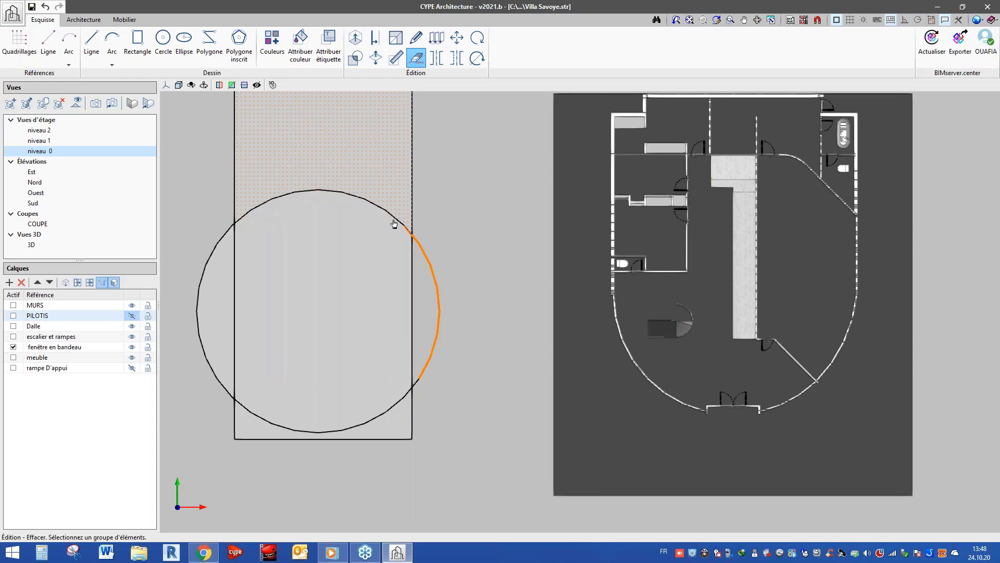
pyautogui.click(395, 219)
pyautogui.click(376, 205)
pyautogui.click(353, 195)
pyautogui.click(330, 191)
pyautogui.click(306, 191)
pyautogui.click(299, 183)
pyautogui.scroll(1, 285, 197)
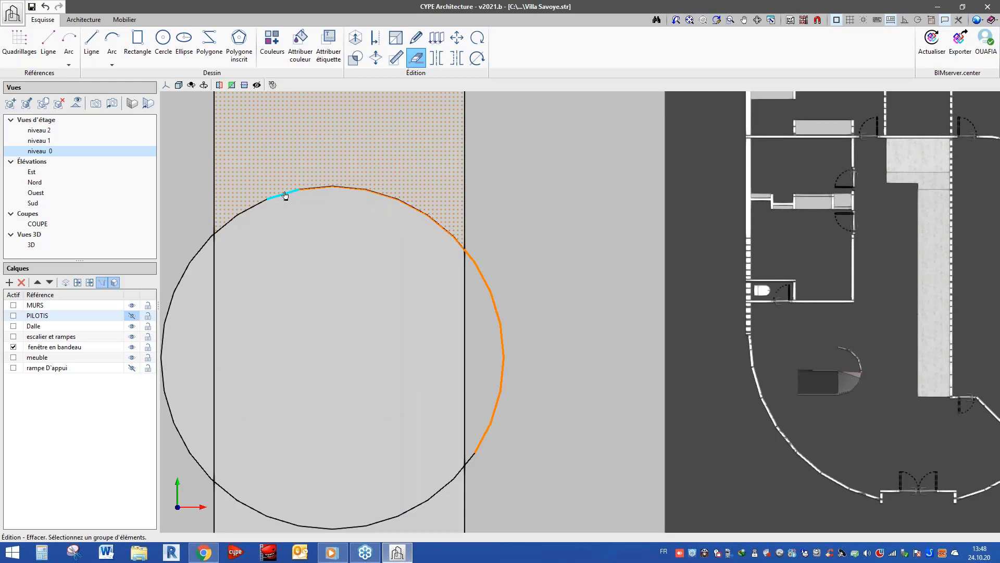
pyautogui.scroll(1, 285, 195)
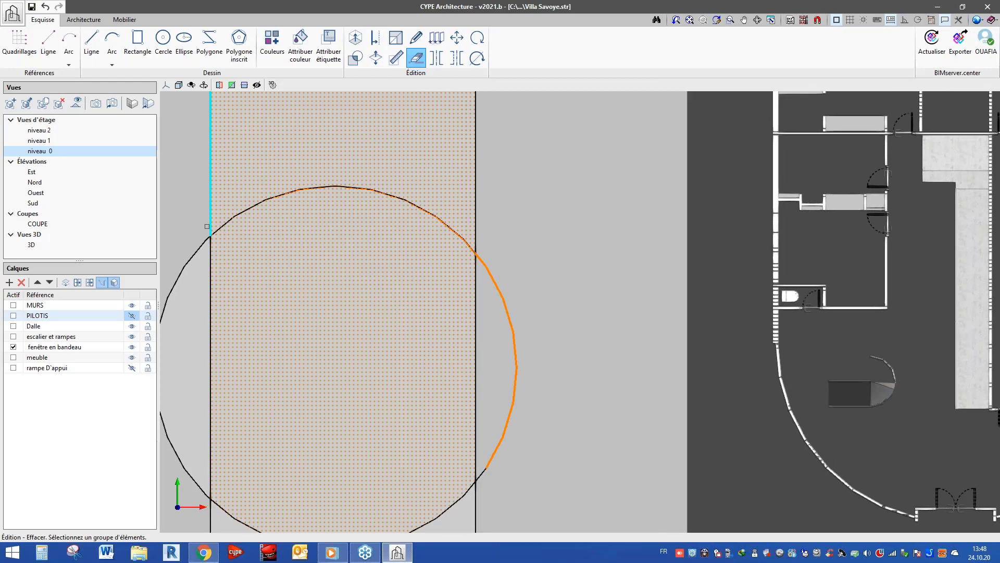
pyautogui.scroll(-1, 208, 226)
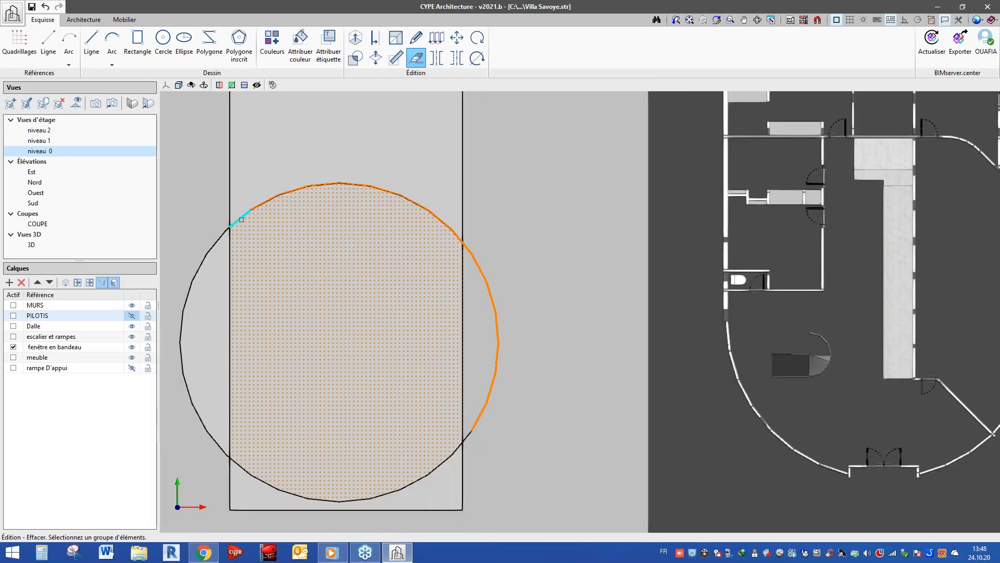
pyautogui.scroll(1, 241, 220)
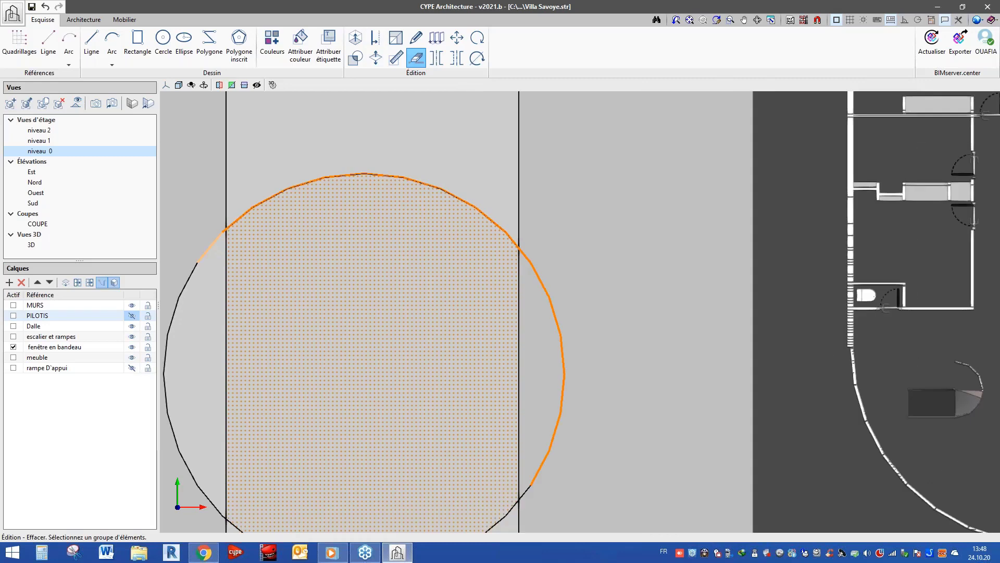
pyautogui.scroll(-1, 215, 259)
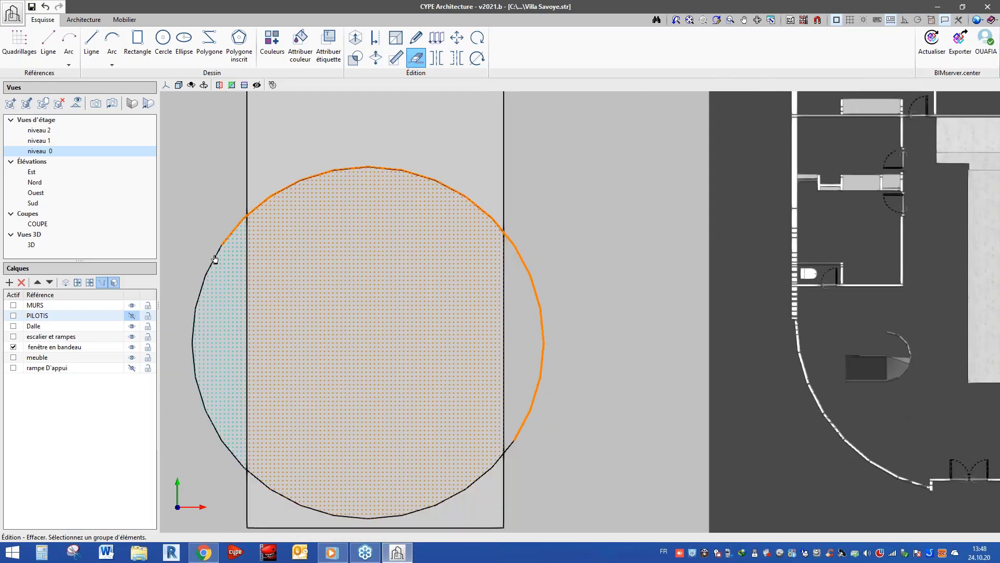
pyautogui.click(214, 259)
pyautogui.click(199, 290)
pyautogui.click(251, 444)
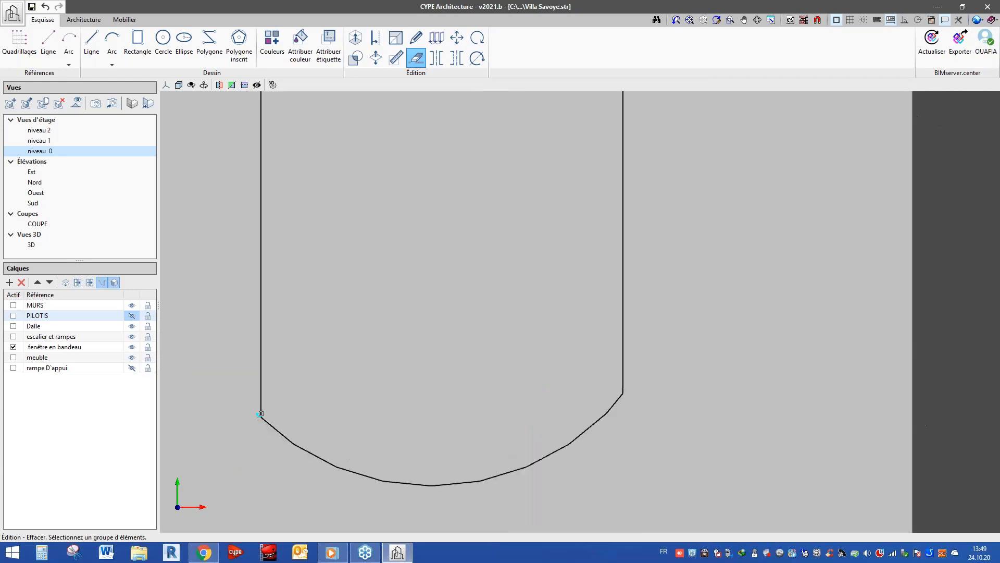
pyautogui.scroll(-2, 327, 393)
pyautogui.scroll(-2, 327, 394)
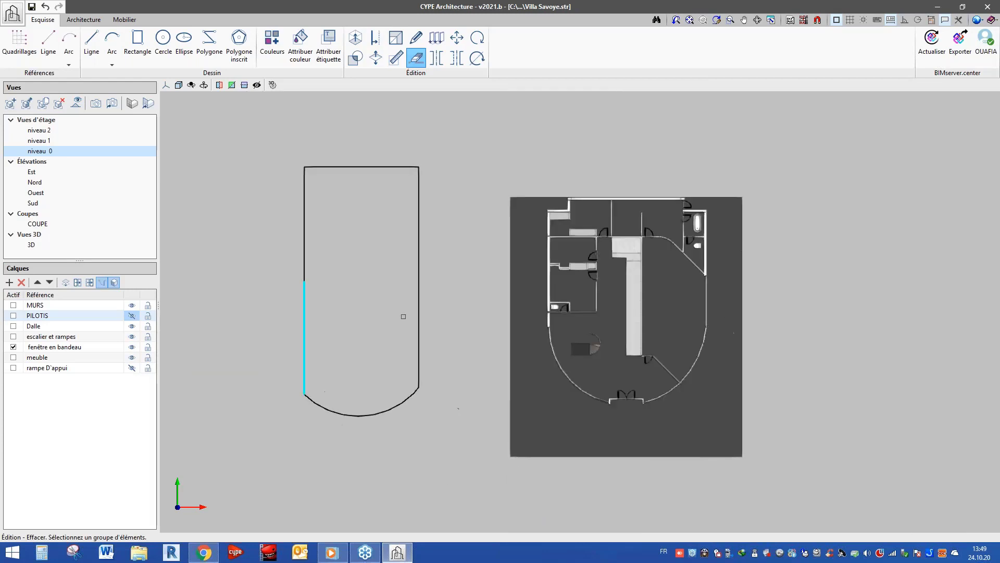
# Move the outline's top line straight down and erase the side segments projecting above it
pyautogui.scroll(1, 479, 263)
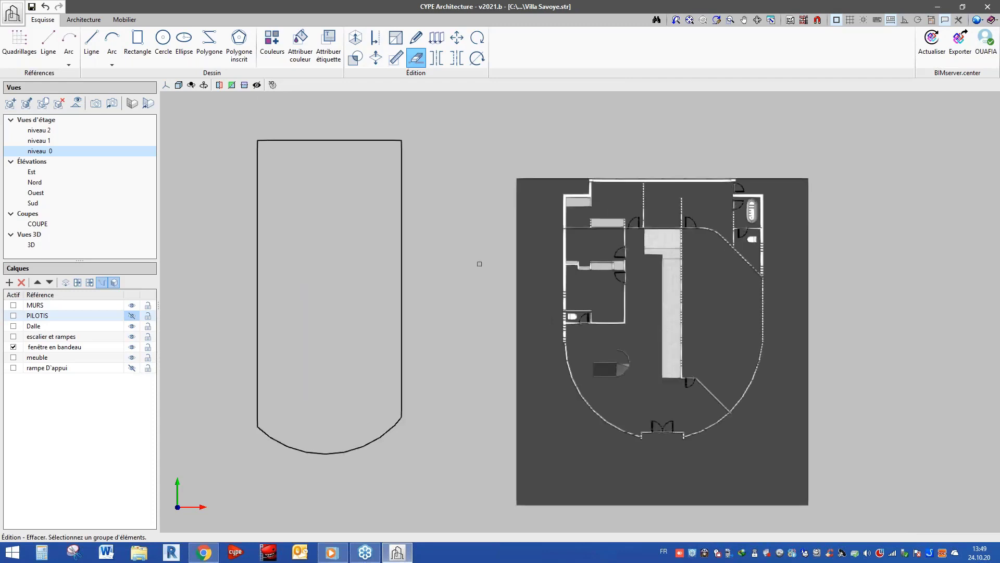
pyautogui.scroll(1, 479, 264)
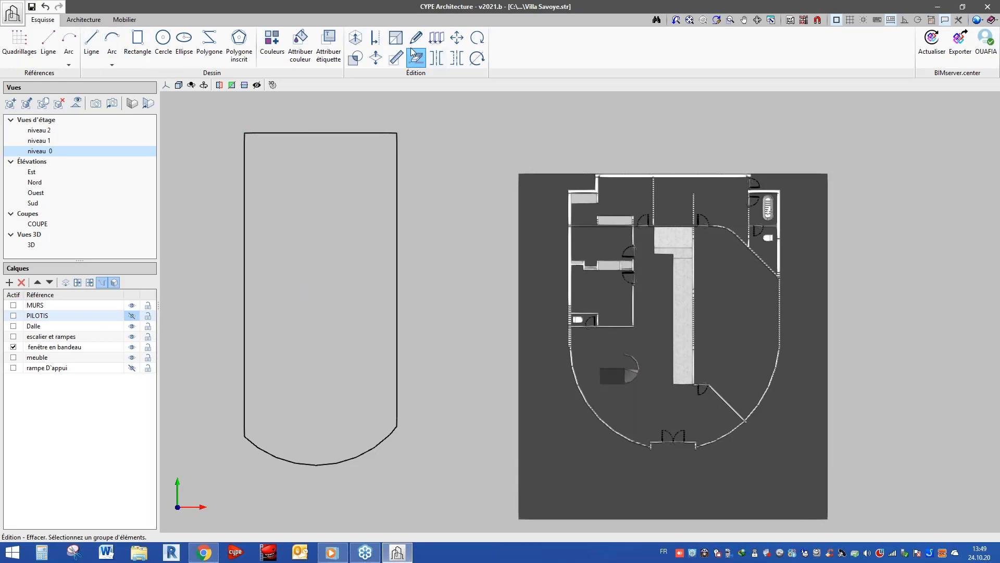
pyautogui.click(457, 38)
pyautogui.click(360, 133)
pyautogui.rightClick(360, 133)
pyautogui.click(360, 133)
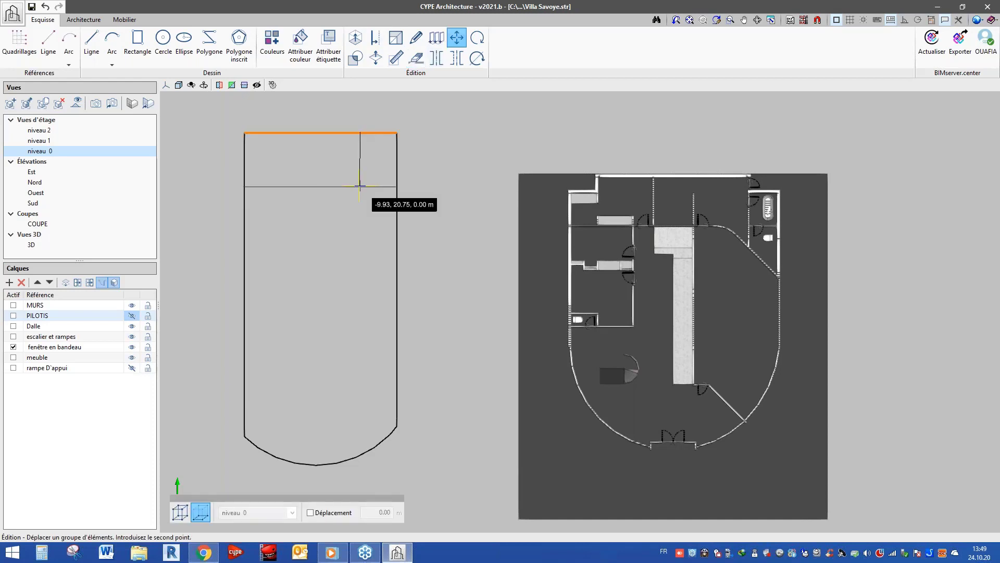
pyautogui.click(360, 215)
pyautogui.scroll(1, 232, 158)
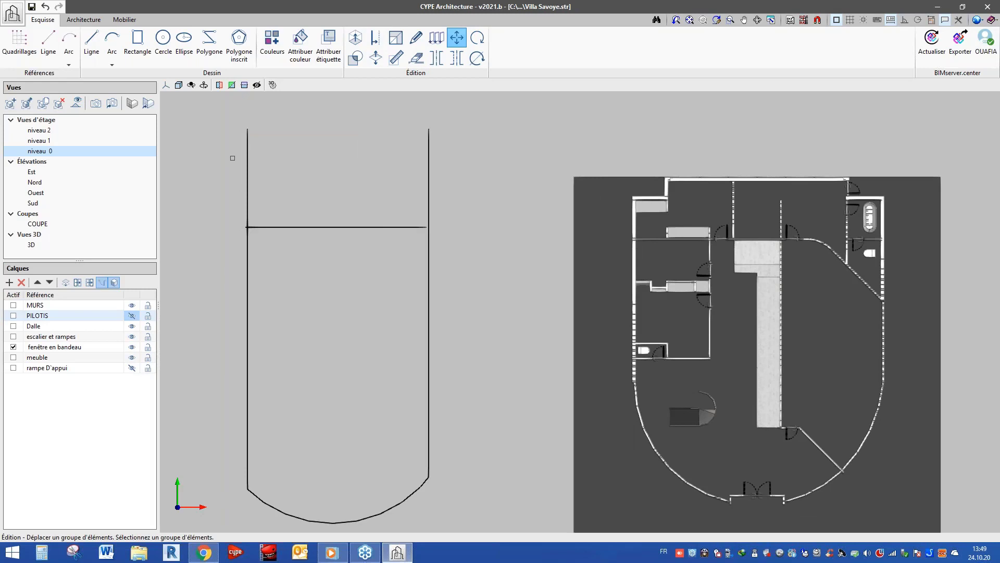
pyautogui.click(248, 158)
pyautogui.rightClick(248, 158)
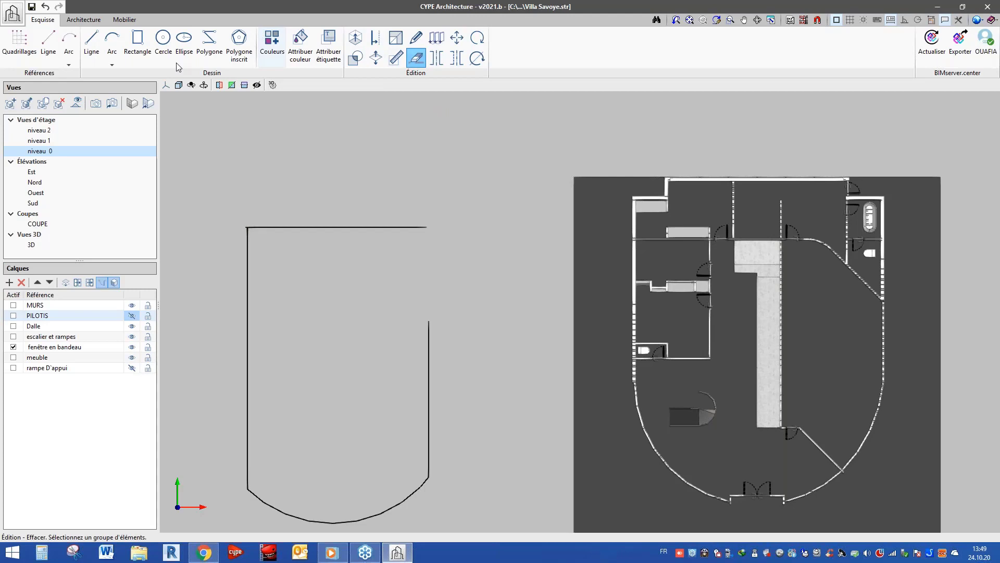
# Extend the outline's shortened right side straight up with a 4.8 m line followed by a 0.05 m segment, using the existing snap settings
pyautogui.click(92, 47)
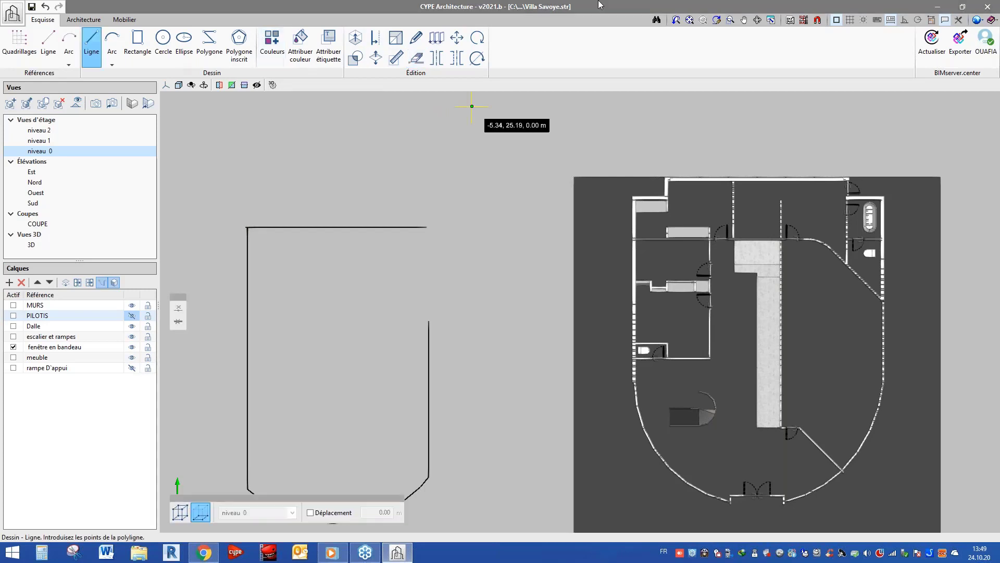
pyautogui.click(817, 19)
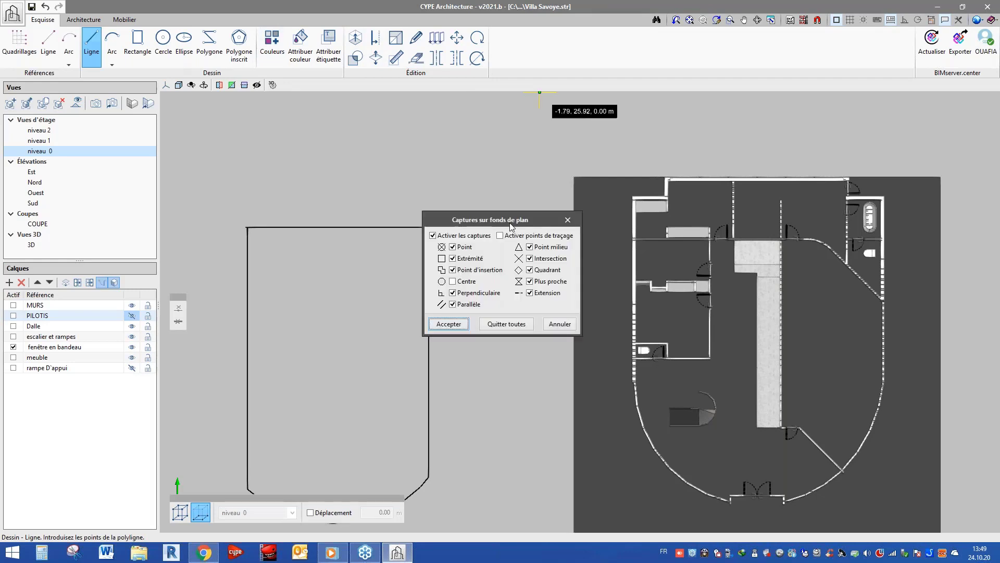
pyautogui.press('Return')
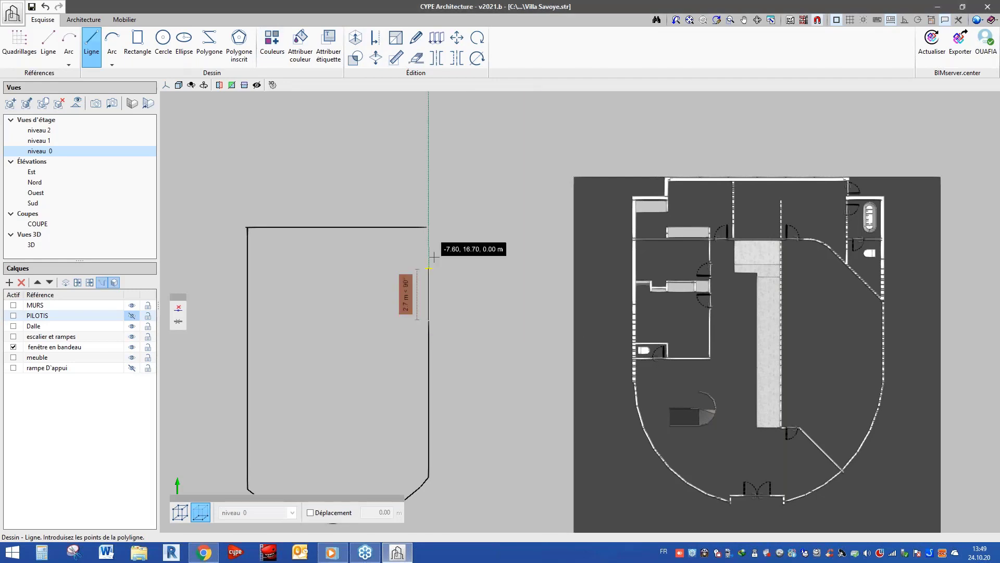
pyautogui.write('4.8')
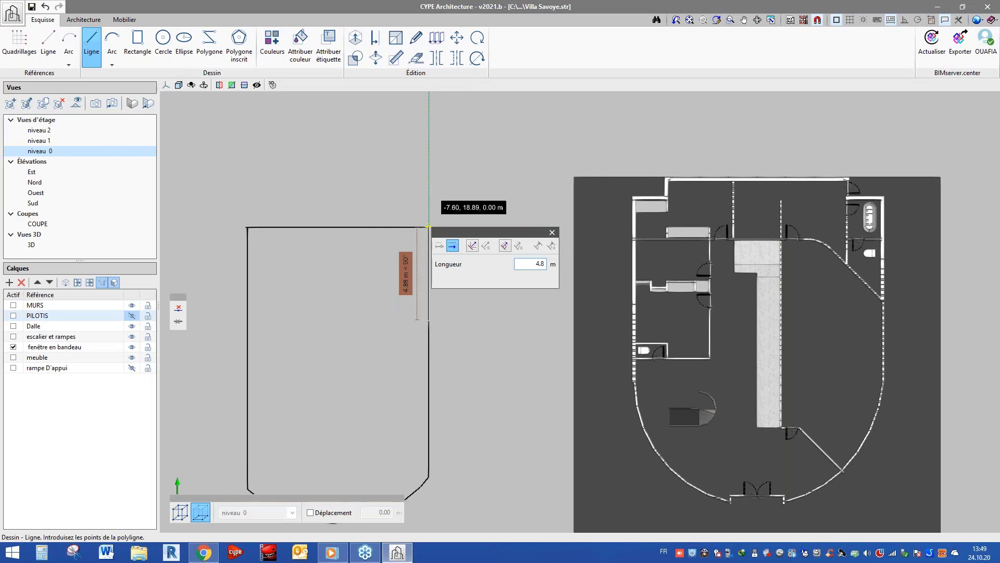
pyautogui.press('Return')
pyautogui.scroll(5, 424, 224)
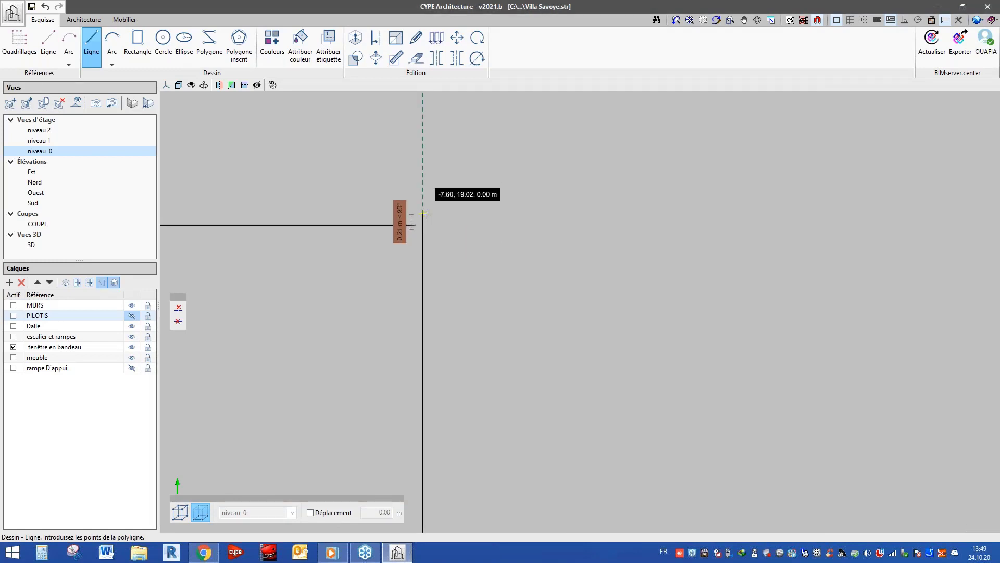
pyautogui.write('0.05')
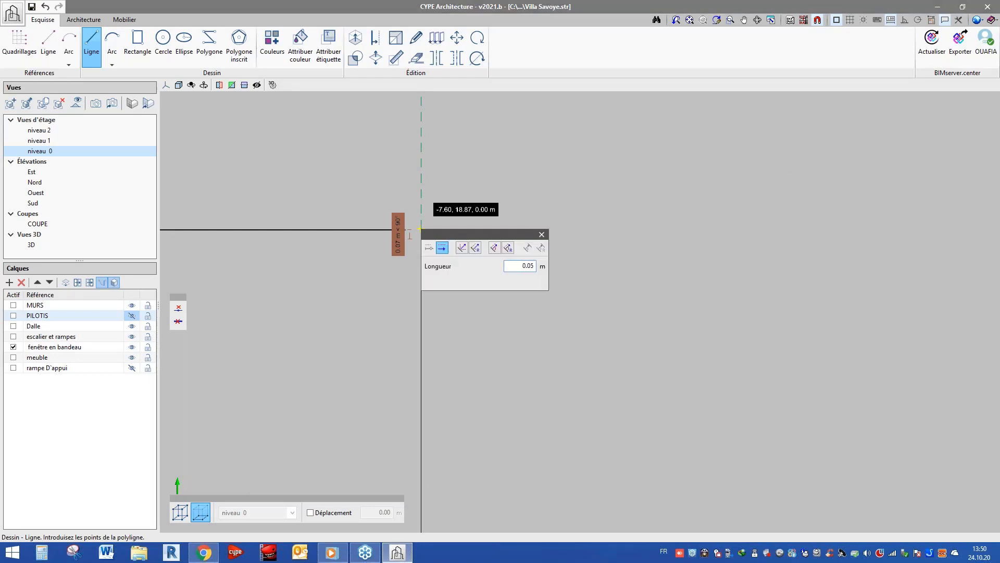
pyautogui.press('Return')
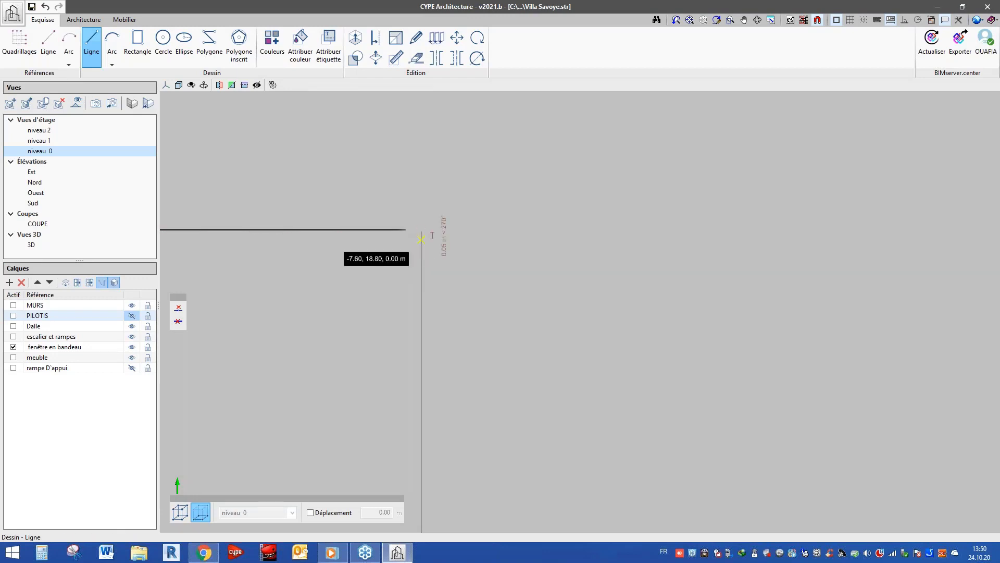
pyautogui.rightClick(421, 239)
# Move the outline's top line sideways until its right end meets the extended right side
pyautogui.scroll(2, 413, 236)
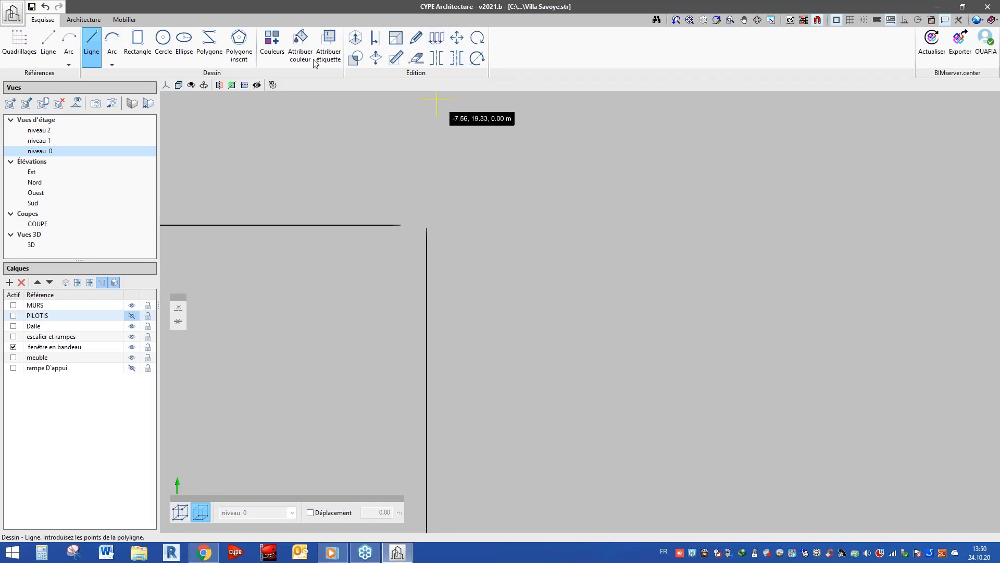
pyautogui.click(416, 42)
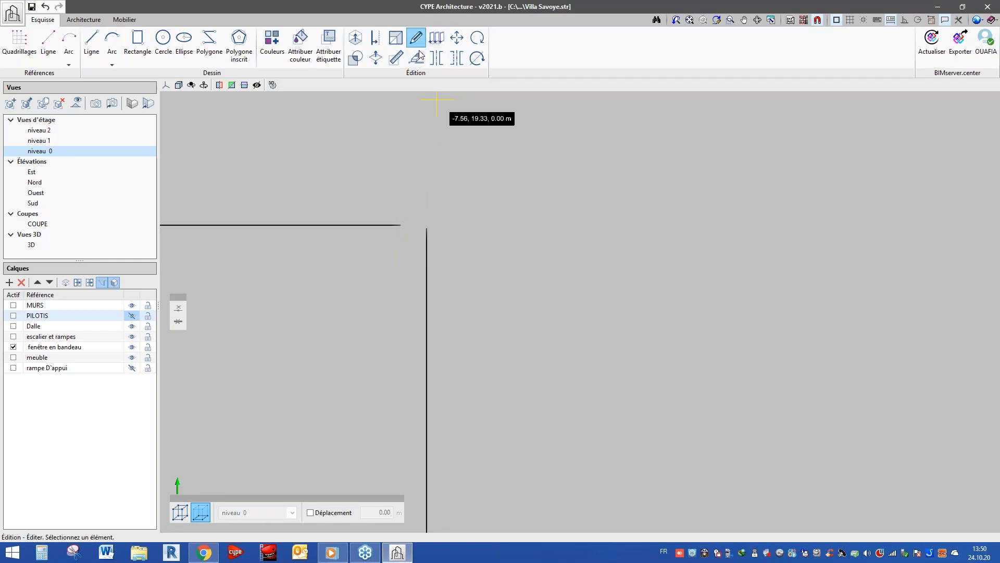
pyautogui.scroll(-3, 451, 154)
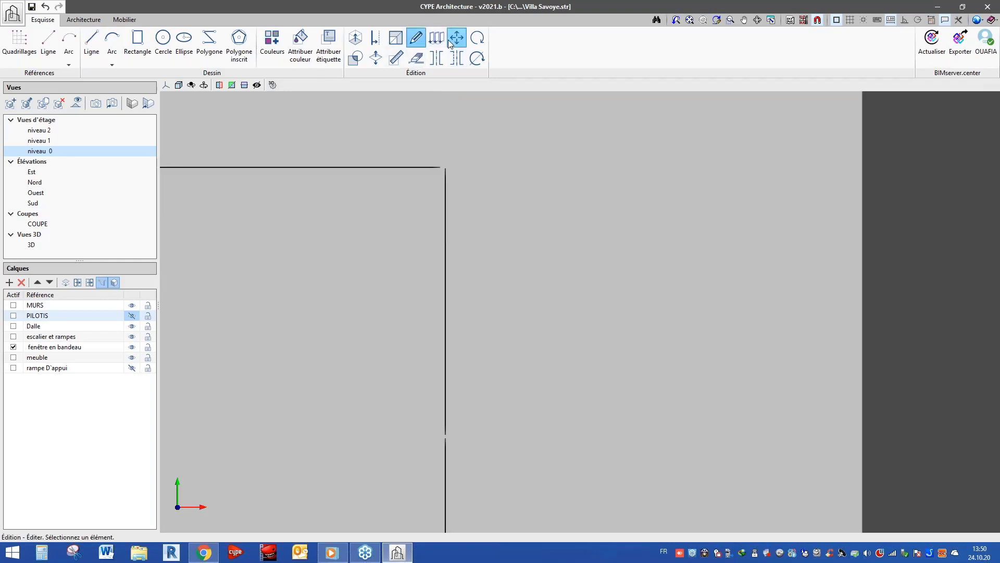
pyautogui.click(448, 39)
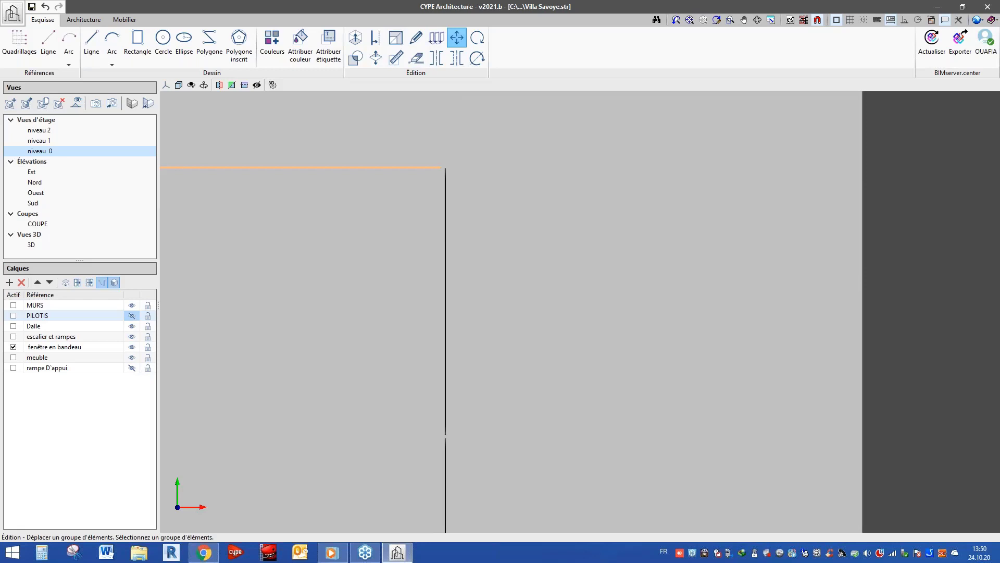
pyautogui.click(430, 167)
pyautogui.rightClick(429, 166)
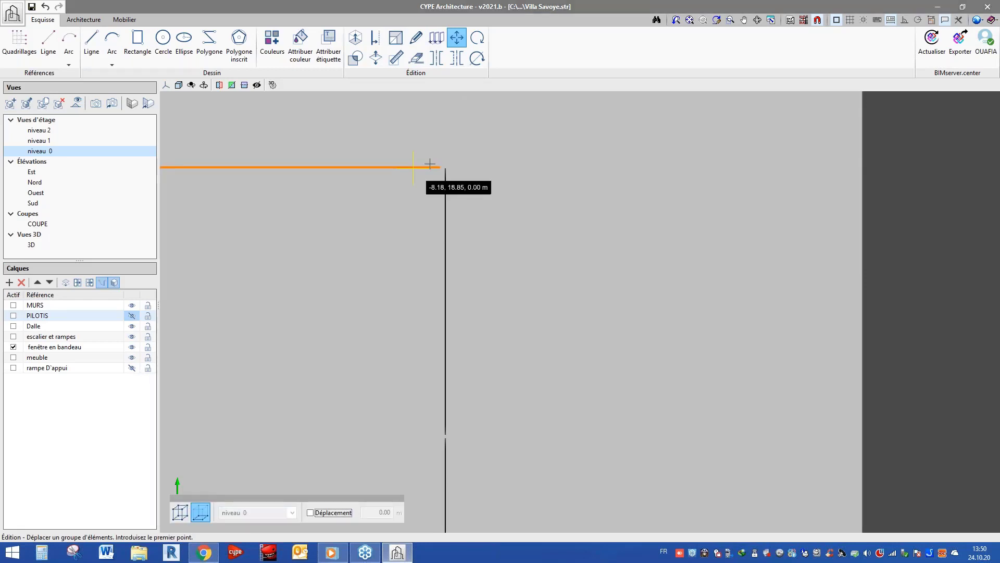
pyautogui.click(431, 164)
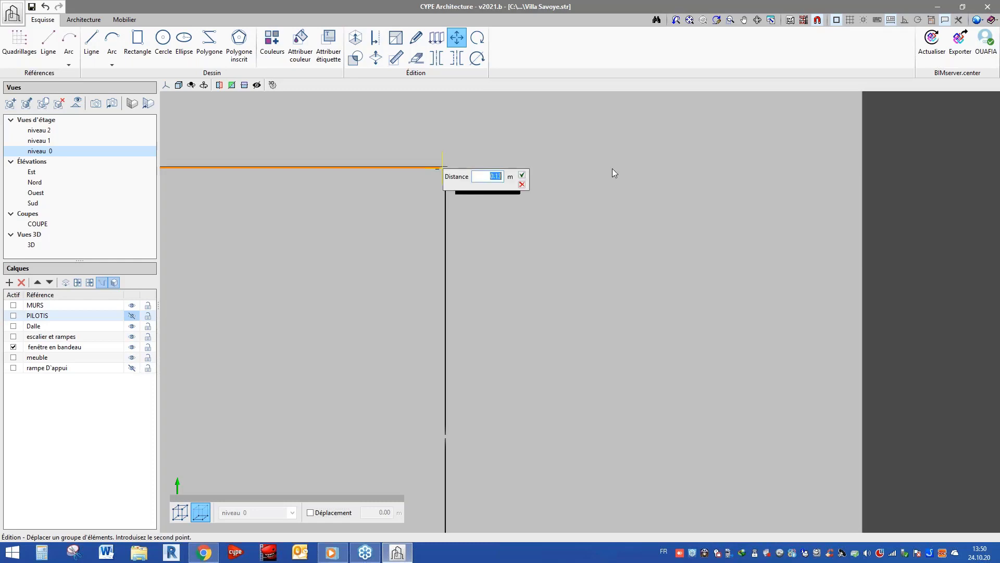
pyautogui.press('Return')
# Erase the top line and redraw it as a horizontal line joining the upper ends of the two sides
pyautogui.scroll(-5, 611, 167)
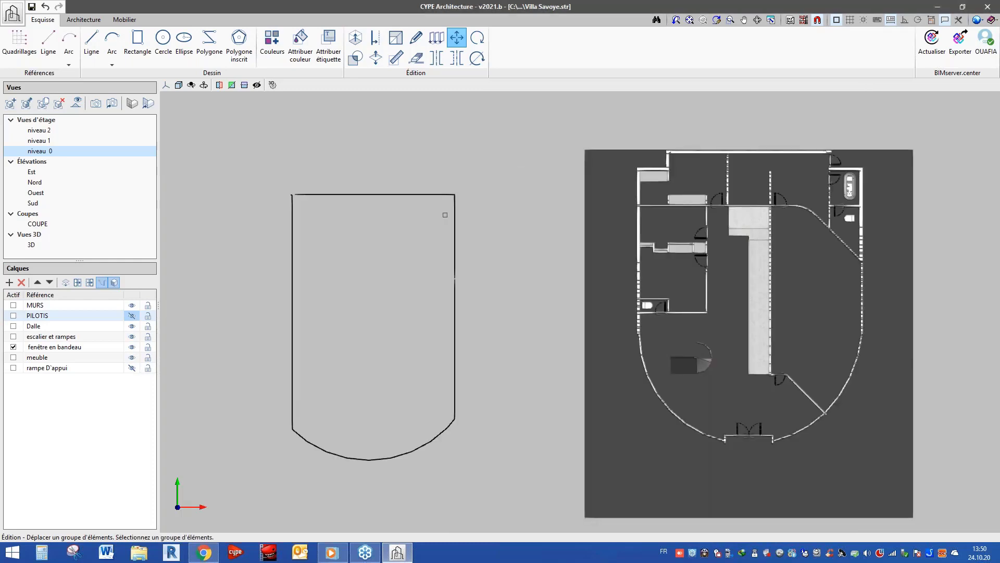
pyautogui.click(328, 194)
pyautogui.rightClick(328, 194)
pyautogui.scroll(1, 328, 192)
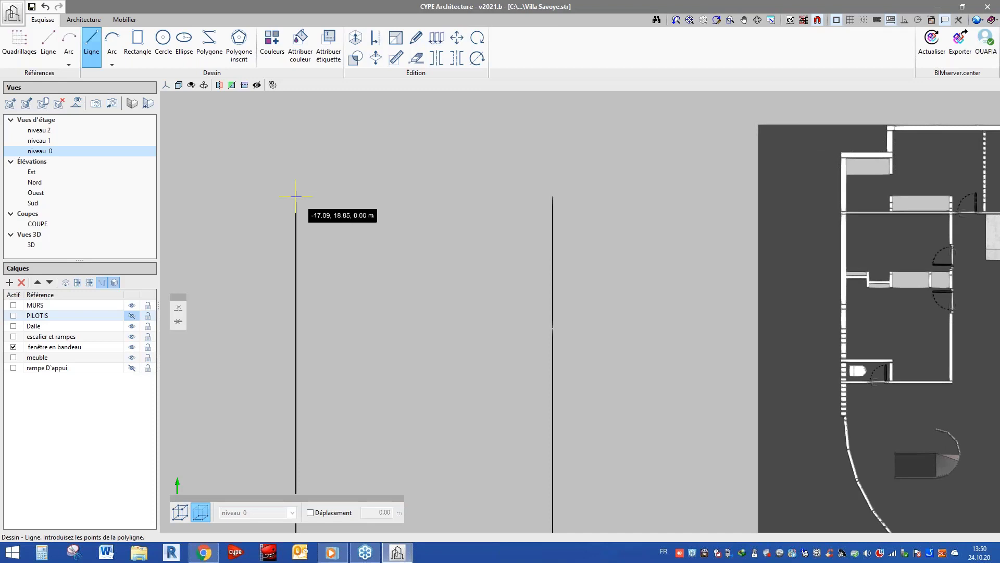
pyautogui.click(295, 197)
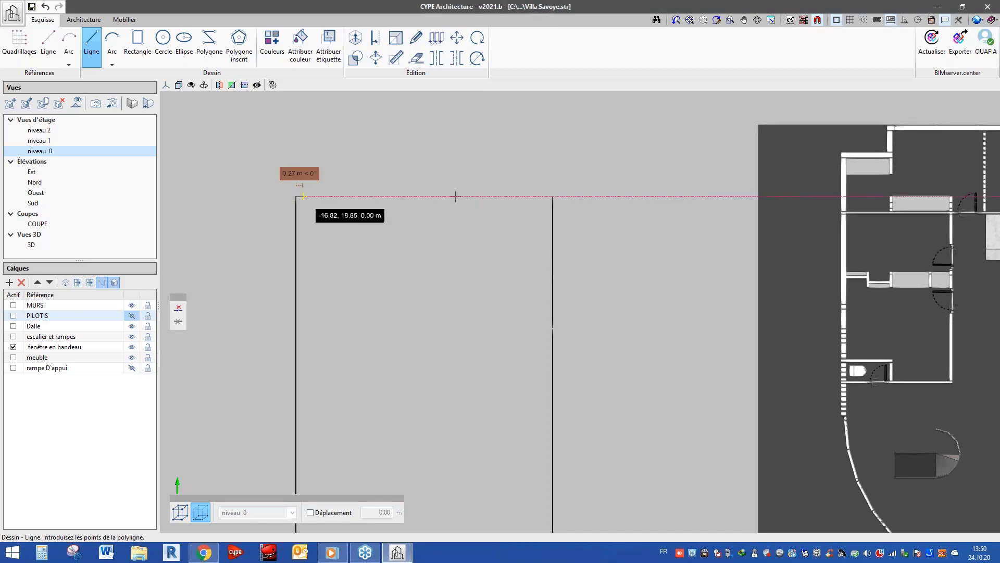
pyautogui.scroll(-3, 455, 197)
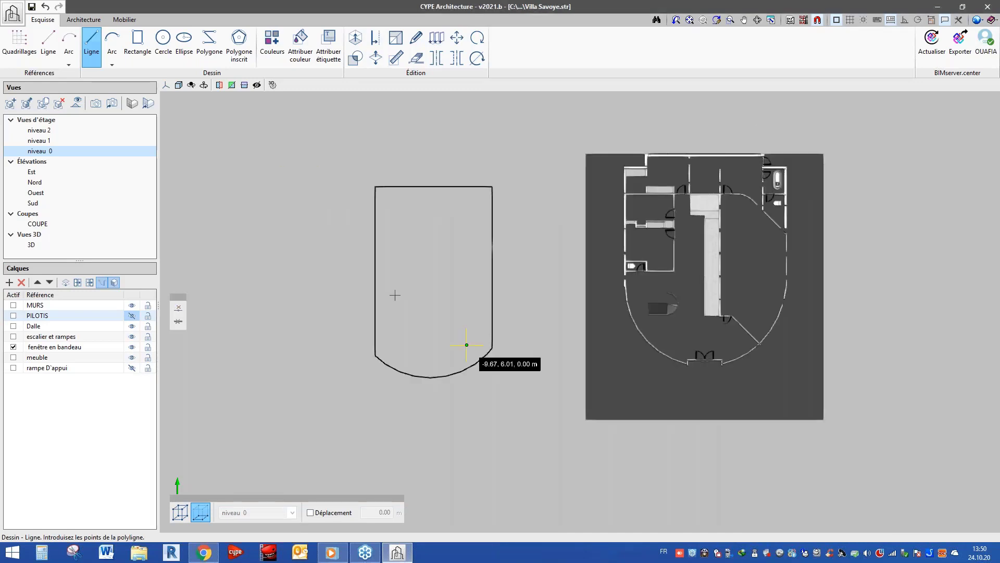
# Draw a rectangle from its centre near the middle of the outline's top edge, 7.5 m wide (Largeur) and 2 m high (Hauteur)
pyautogui.scroll(1, 444, 187)
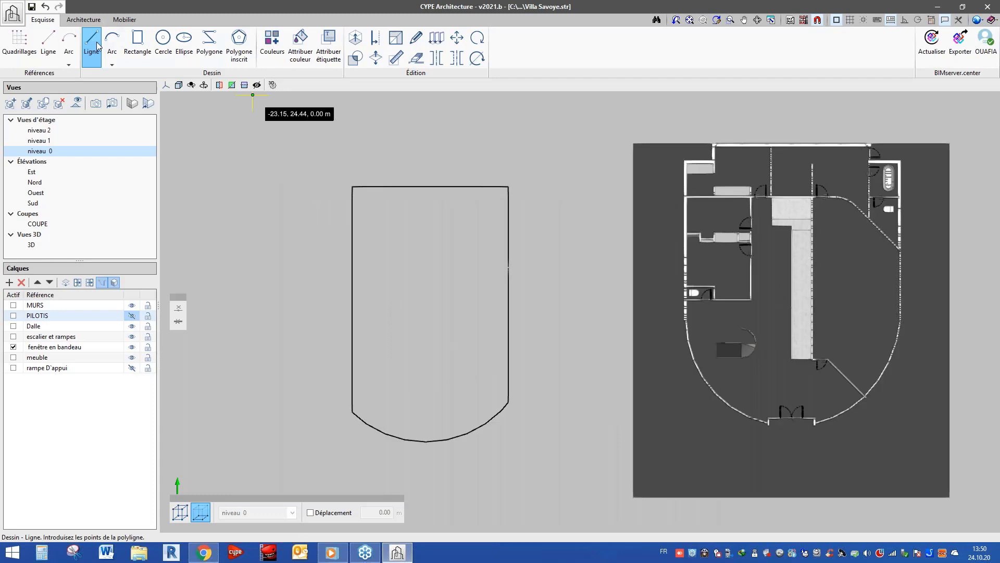
pyautogui.click(138, 44)
pyautogui.write('7.5')
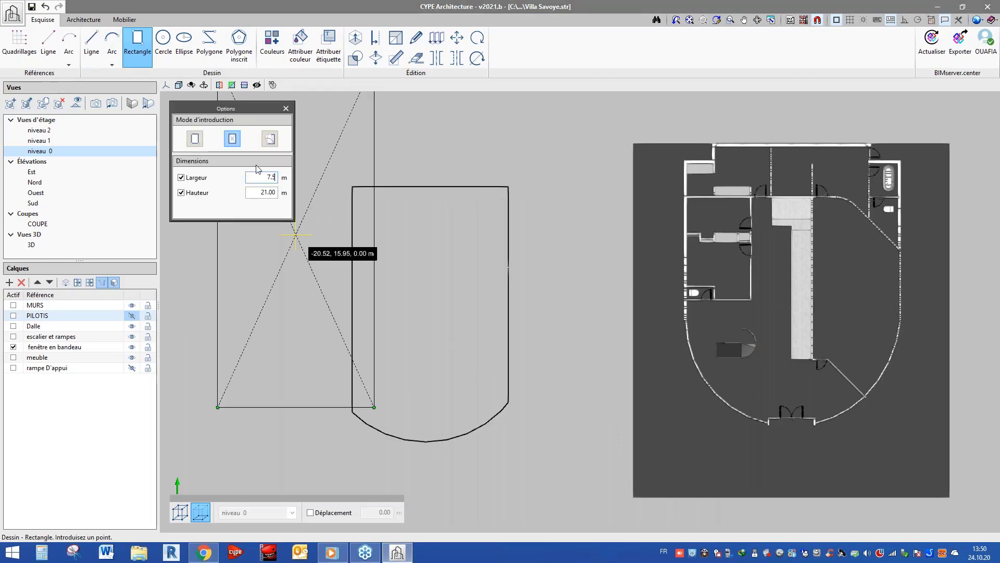
pyautogui.press('Tab')
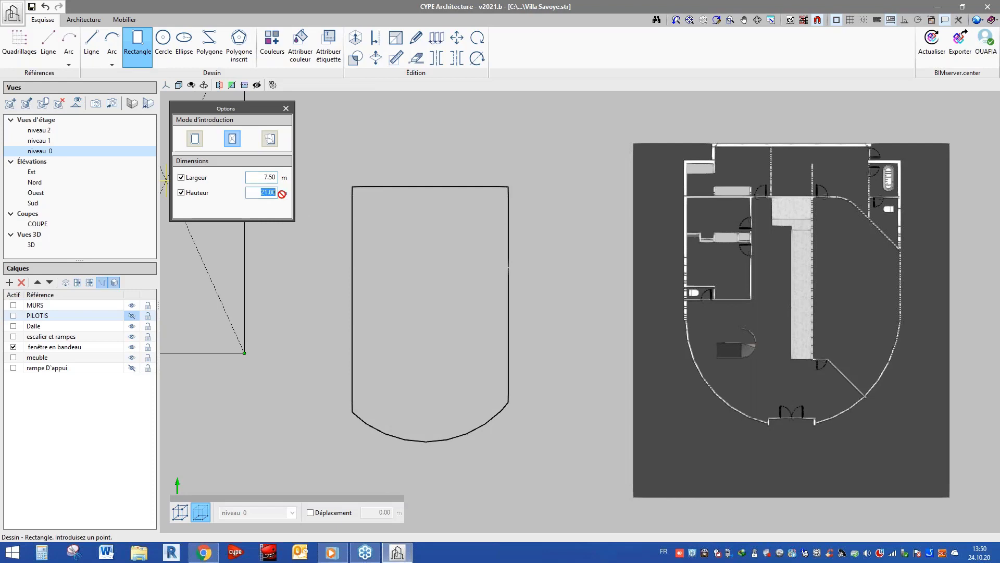
pyautogui.write('2')
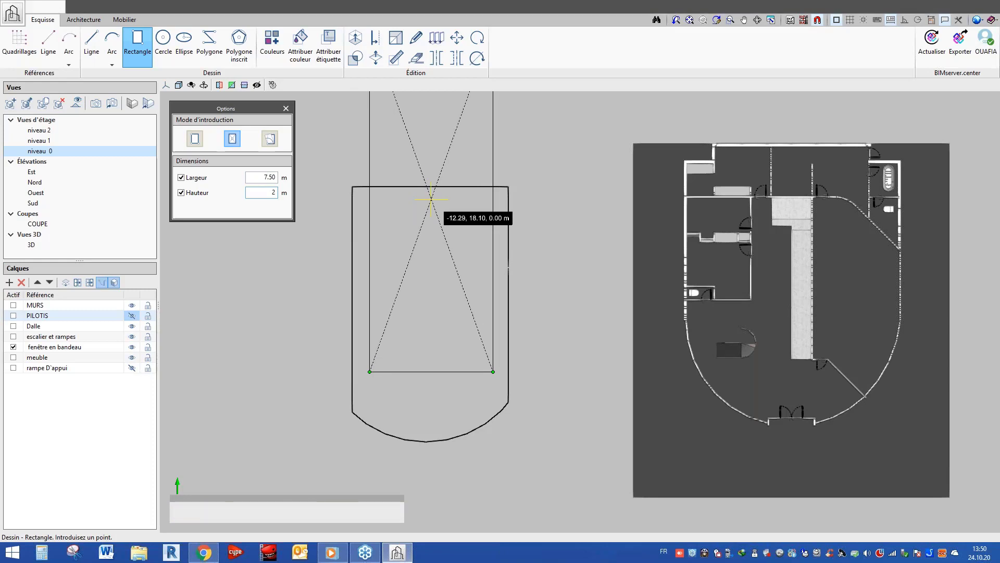
pyautogui.click(432, 199)
# Move the small rectangle, with the part of the top edge crossing it, straight up about 0.5 m
pyautogui.scroll(2, 467, 239)
pyautogui.click(457, 38)
pyautogui.scroll(5, 513, 157)
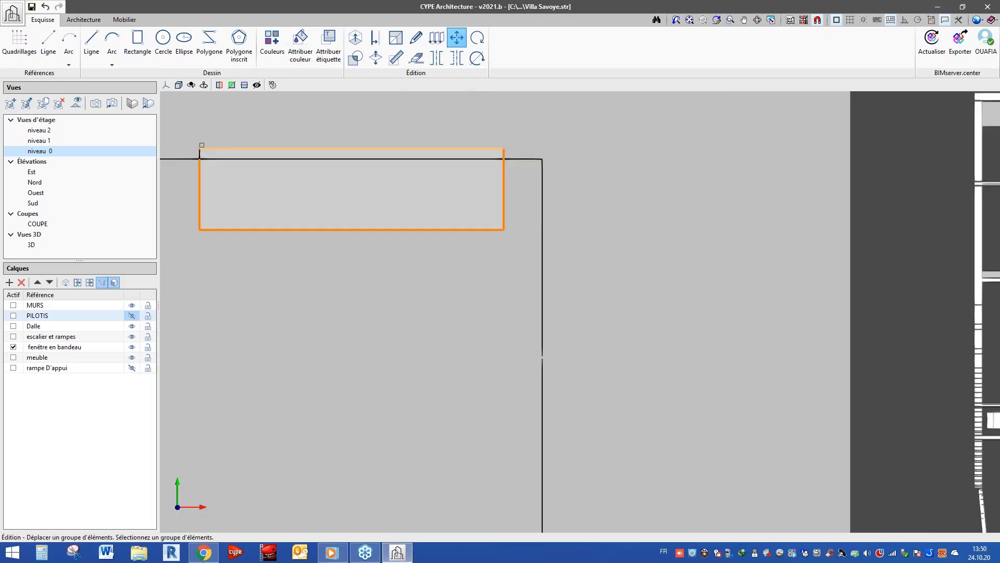
pyautogui.scroll(3, 198, 155)
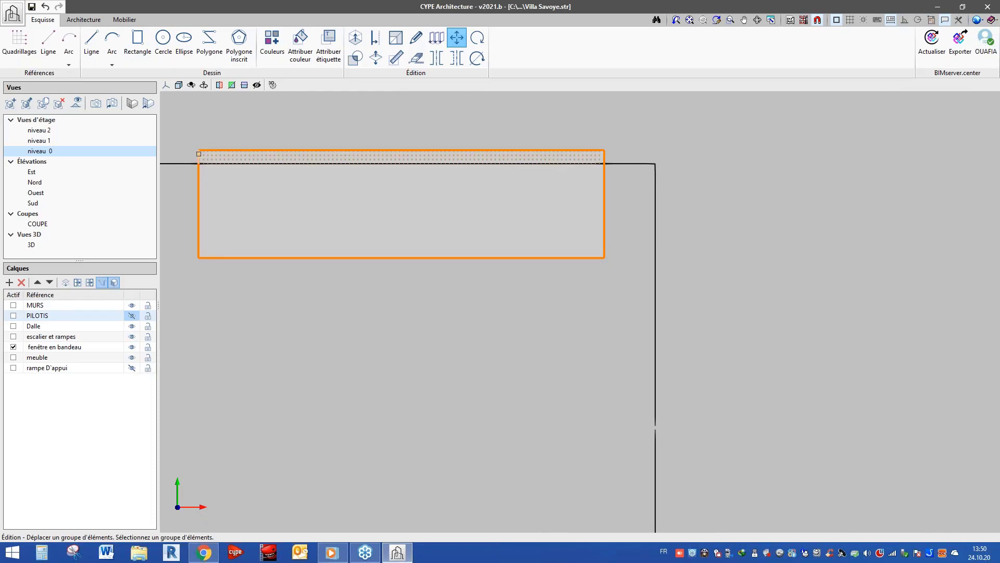
pyautogui.click(284, 225)
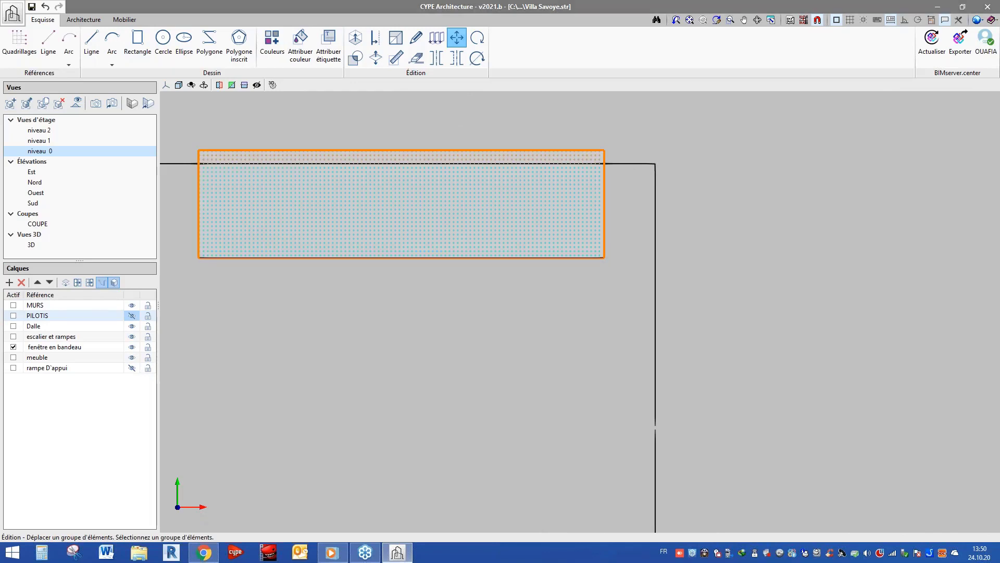
pyautogui.rightClick(332, 228)
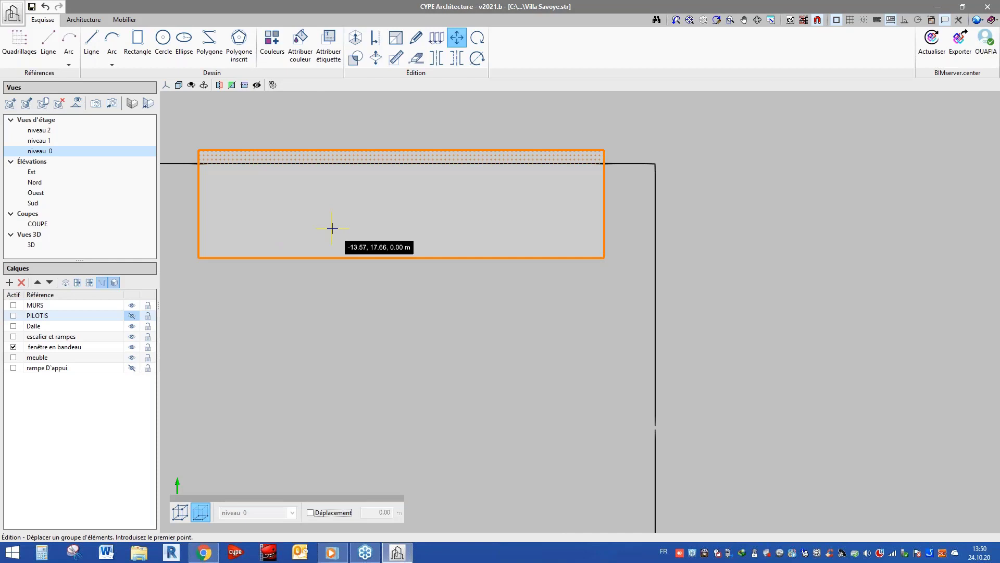
pyautogui.click(332, 228)
pyautogui.scroll(-2, 330, 204)
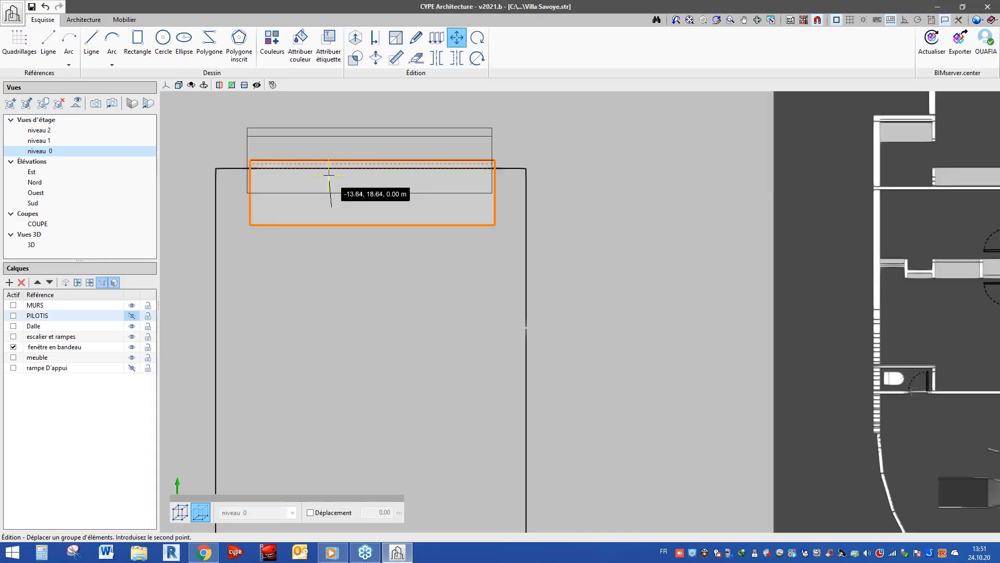
pyautogui.scroll(-1, 329, 175)
pyautogui.scroll(-1, 326, 180)
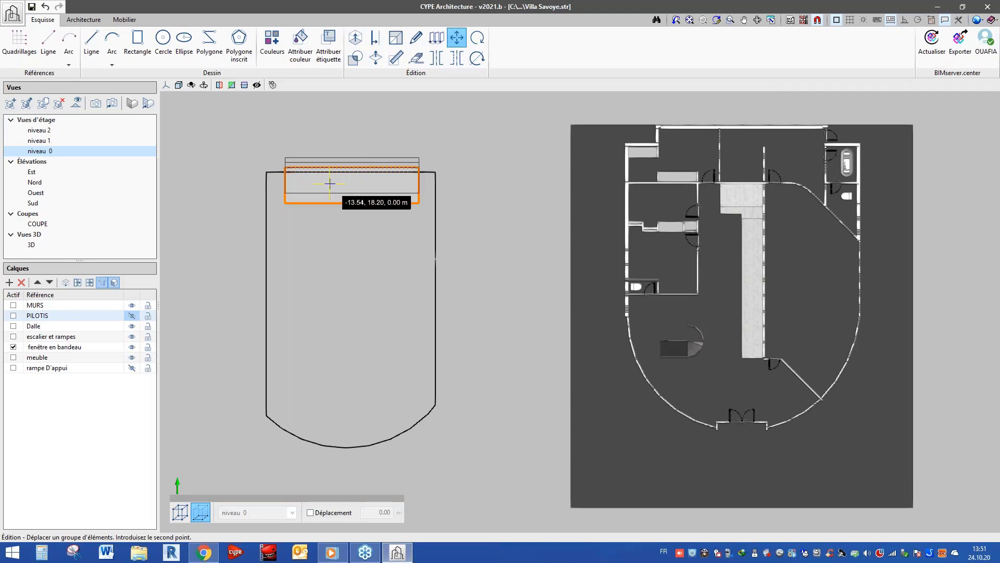
pyautogui.press('Return')
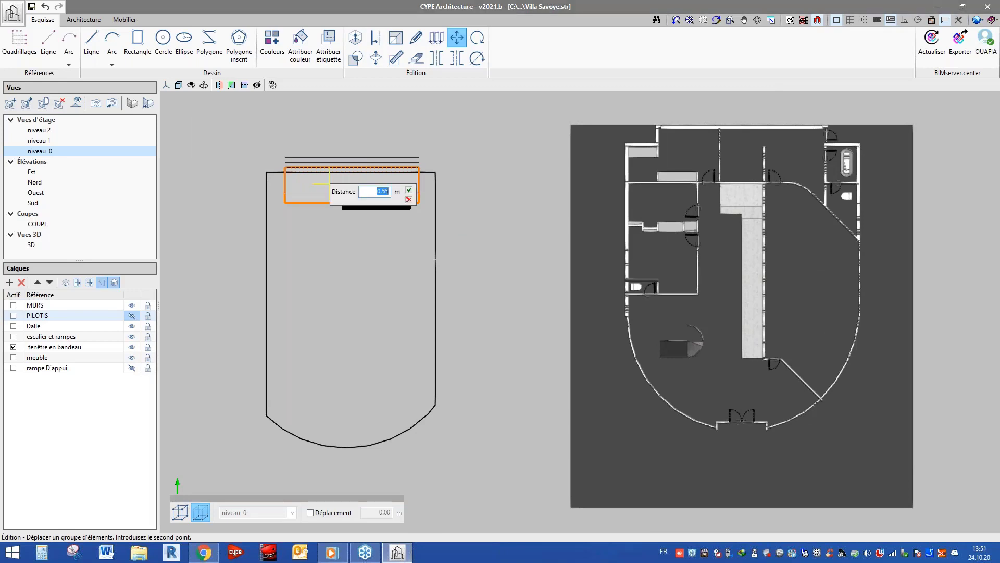
pyautogui.press('Return')
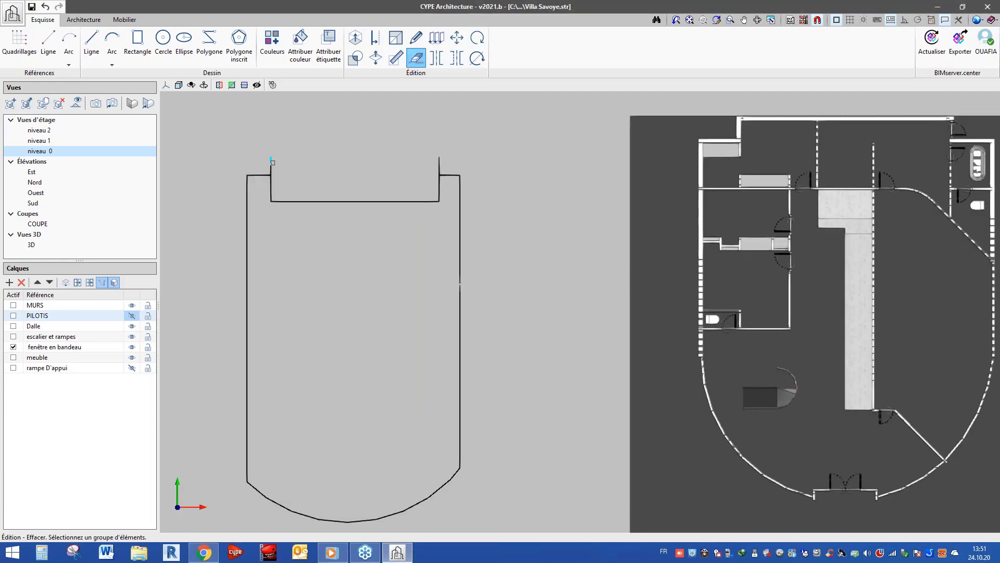
# Erase the upper end of the small rectangle's right side and the rectangle's lower edge
pyautogui.click(440, 167)
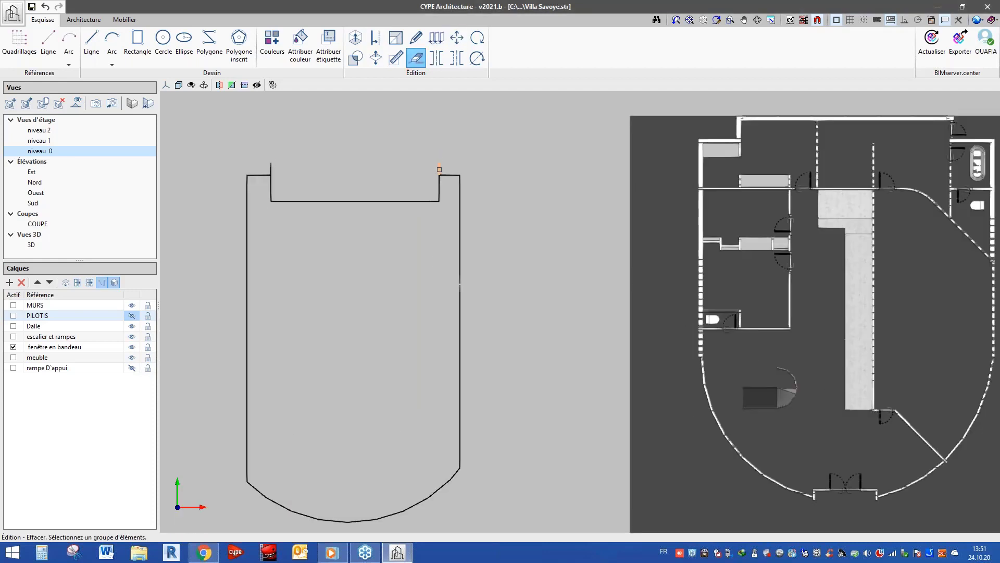
pyautogui.click(423, 207)
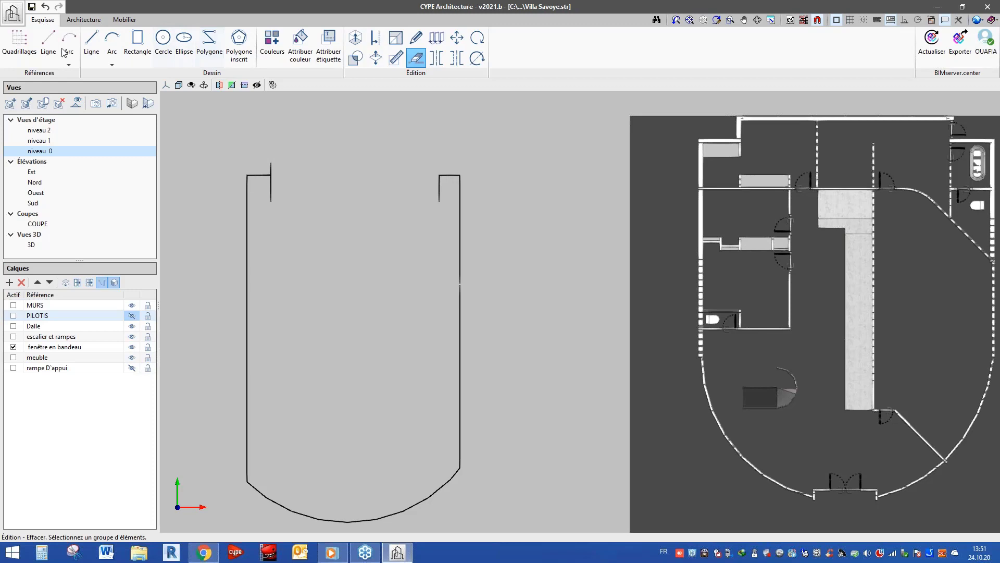
pyautogui.click(88, 45)
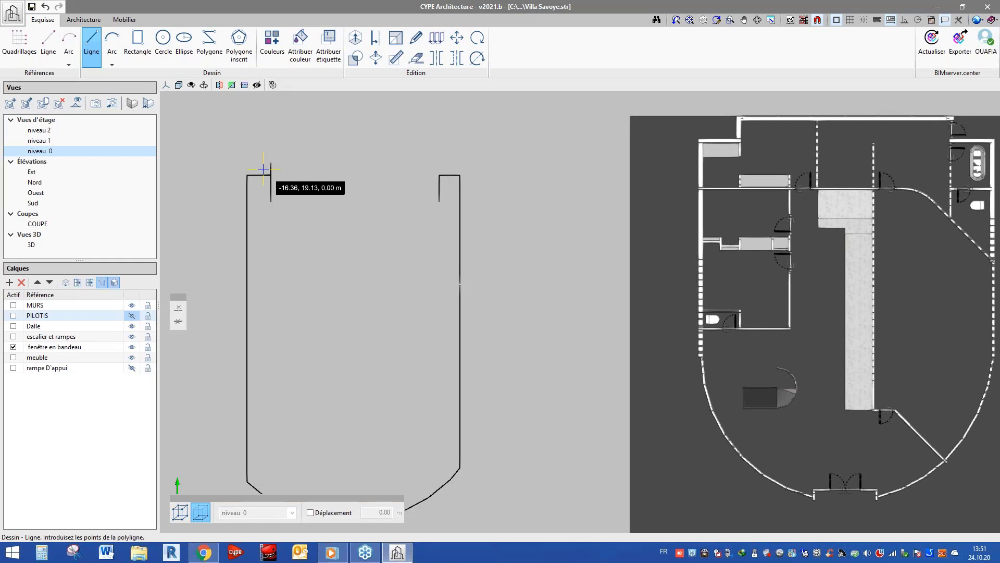
# Undo the last erasures, and erase the small rectangle's lower edge and the ends of its sides projecting inside the outline
pyautogui.hotkey('ctrl', 'z')
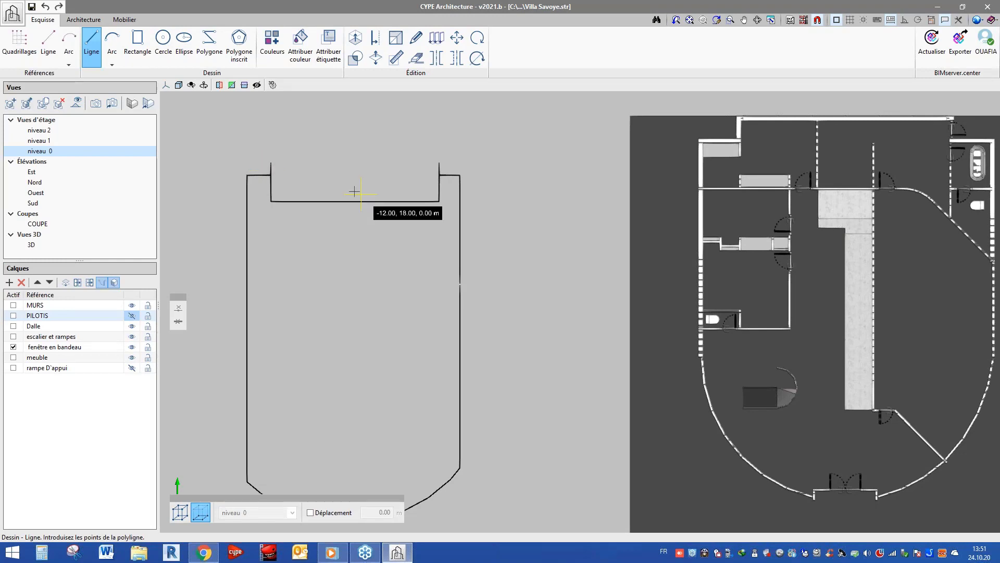
pyautogui.hotkey('ctrl', 'z')
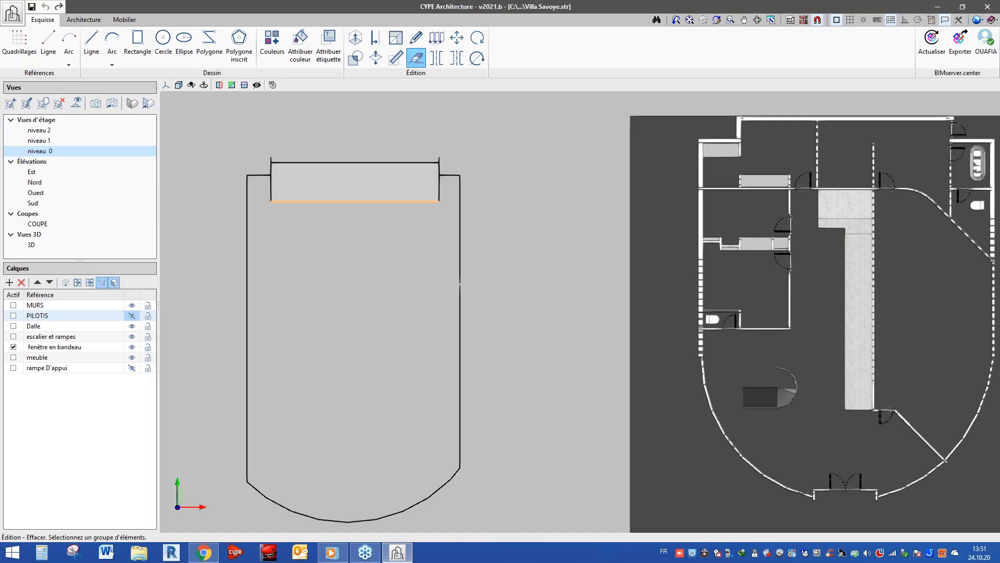
pyautogui.click(355, 201)
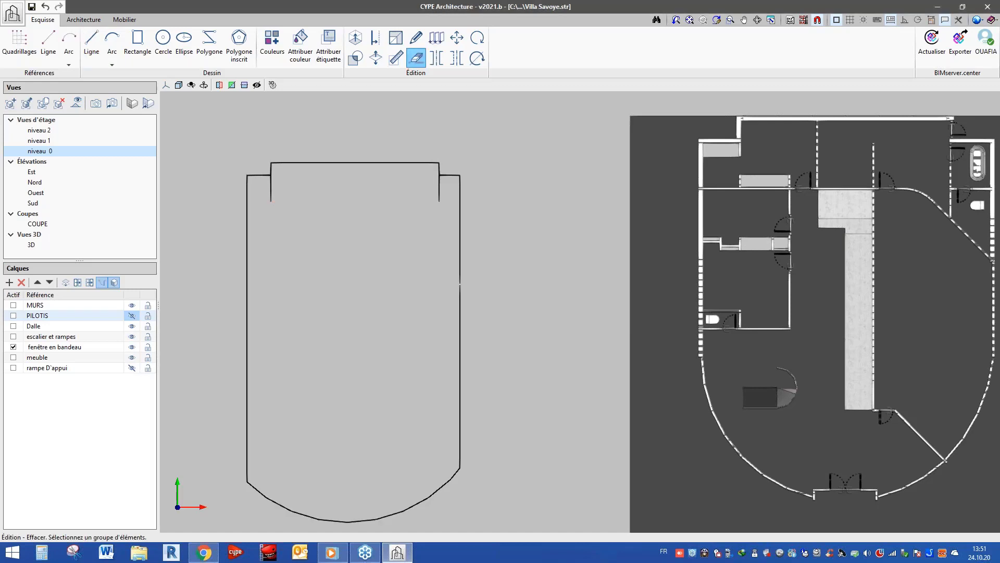
pyautogui.click(270, 188)
# Draw a 0.6 m vertical line at the notch on the outline's upper left, joining the short shoulder to the raised top edge
pyautogui.click(89, 50)
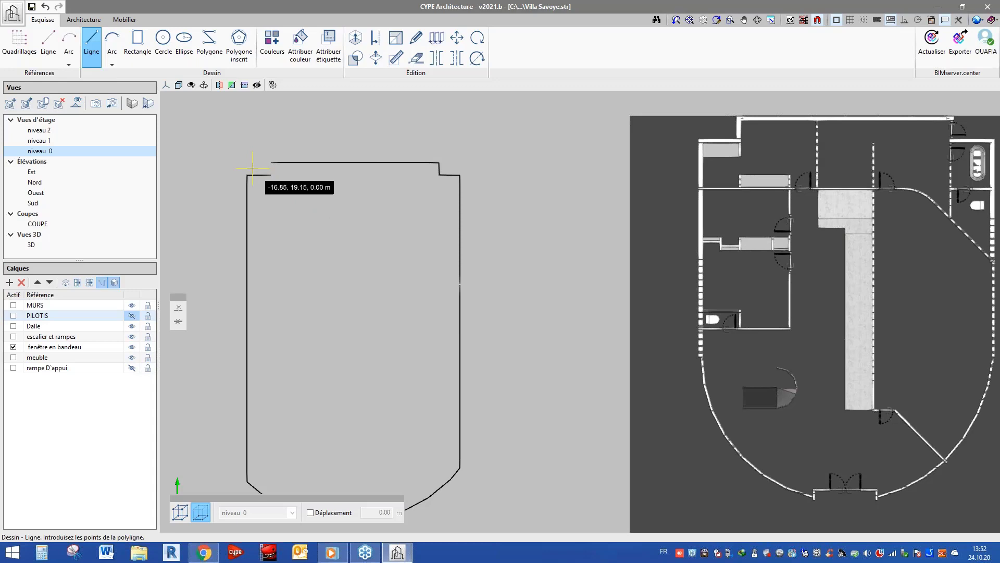
pyautogui.scroll(4, 252, 169)
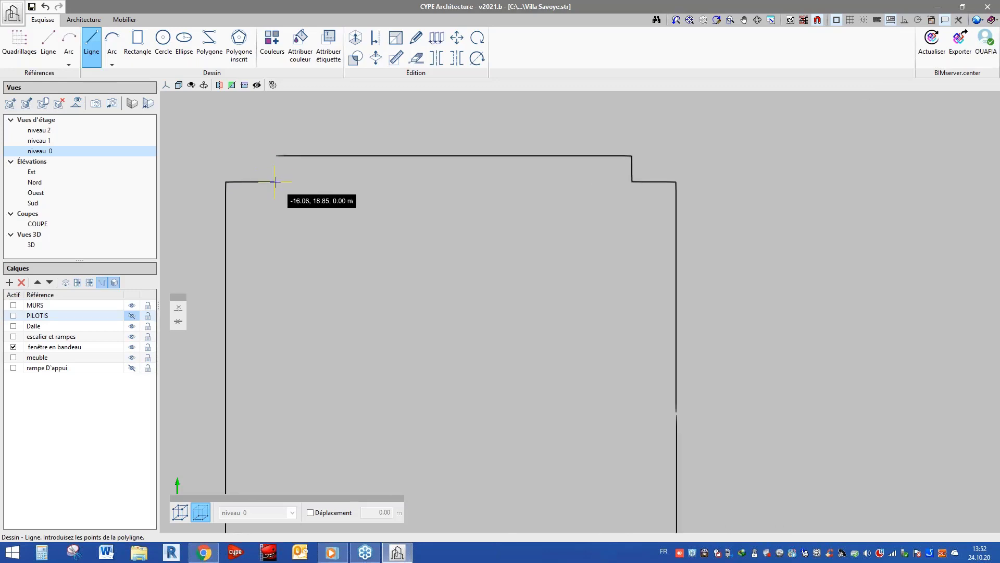
pyautogui.click(274, 181)
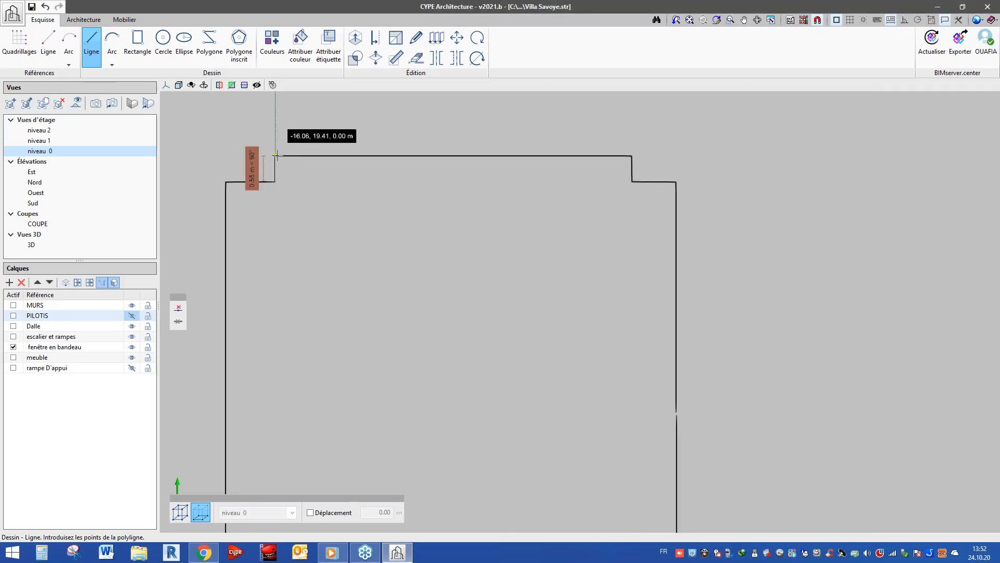
pyautogui.write('0.6')
pyautogui.press('Return')
pyautogui.scroll(4, 275, 156)
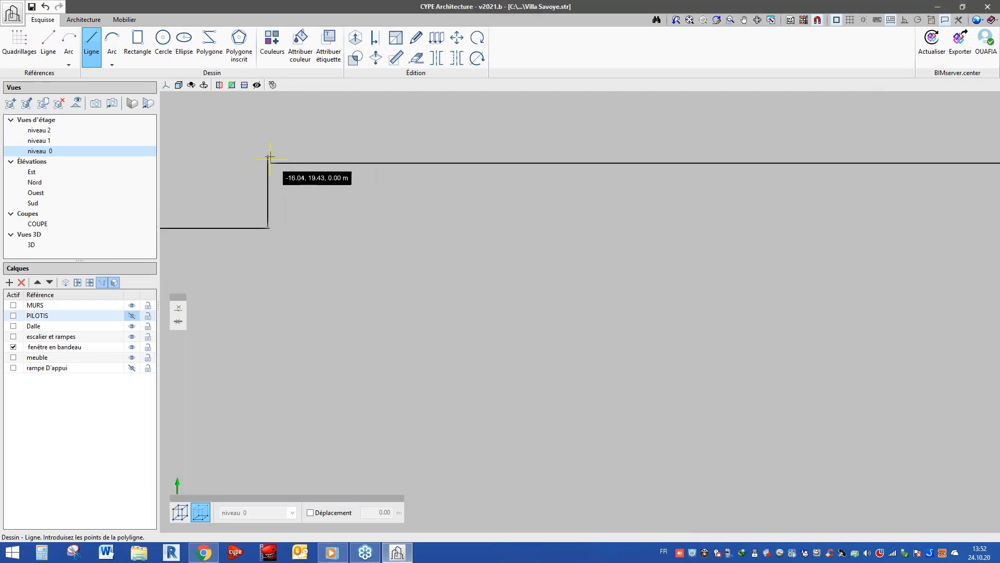
pyautogui.scroll(-4, 276, 148)
pyautogui.scroll(-2, 280, 142)
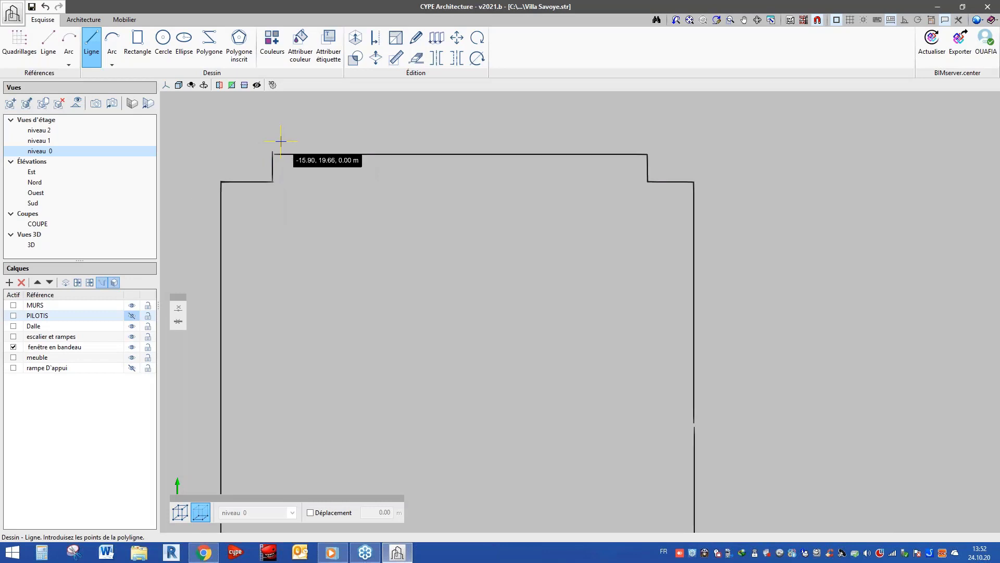
pyautogui.scroll(-3, 281, 141)
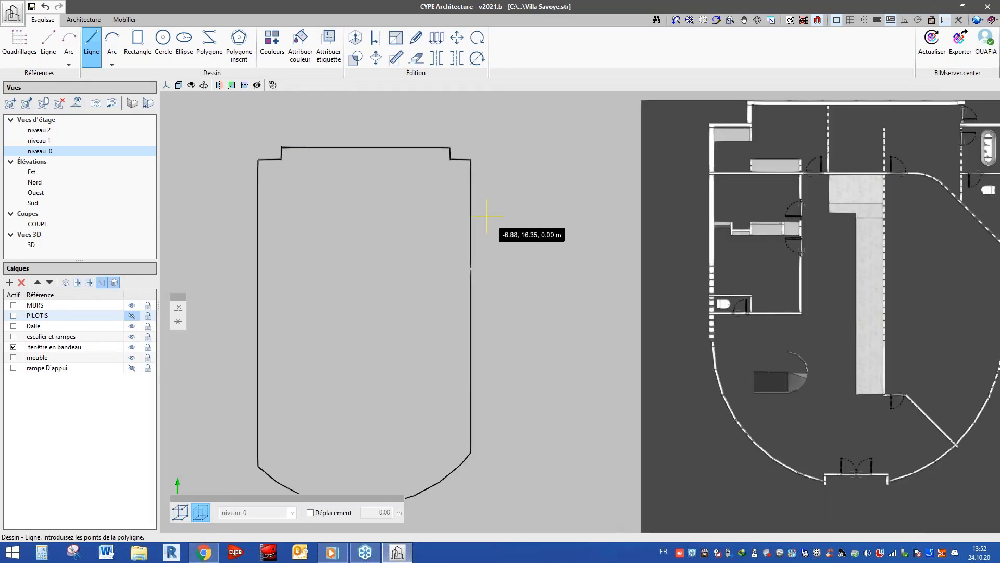
pyautogui.scroll(-2, 368, 313)
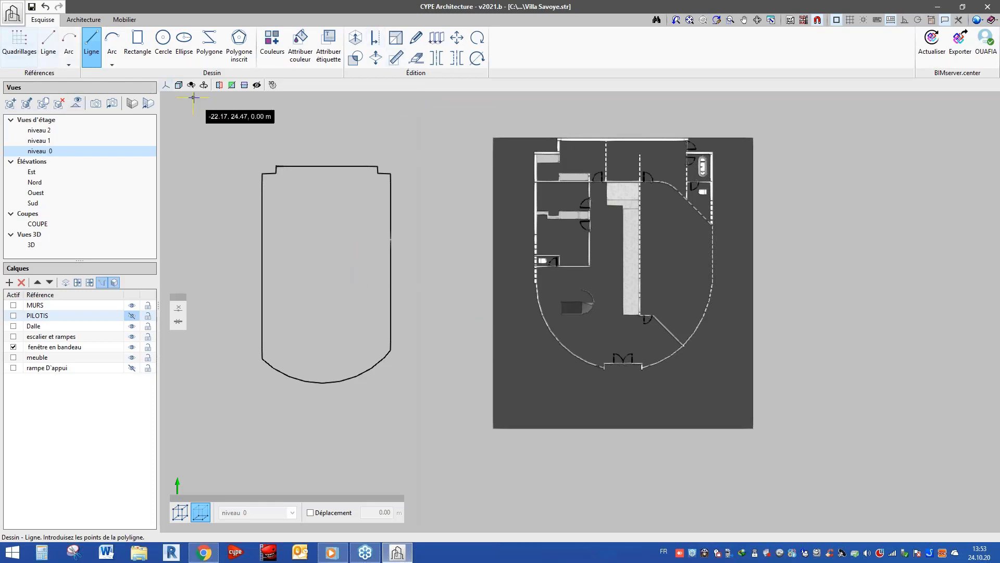
# Set up an exterior wall (Mur) with a height of 3.5 m, using the rightmost alignment option (Ajustement)
pyautogui.click(87, 21)
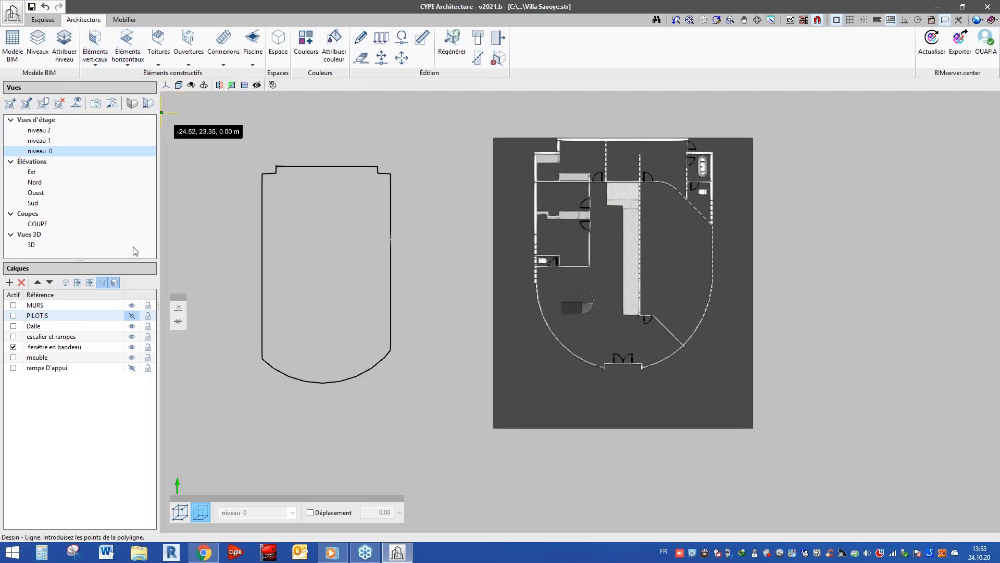
pyautogui.click(100, 61)
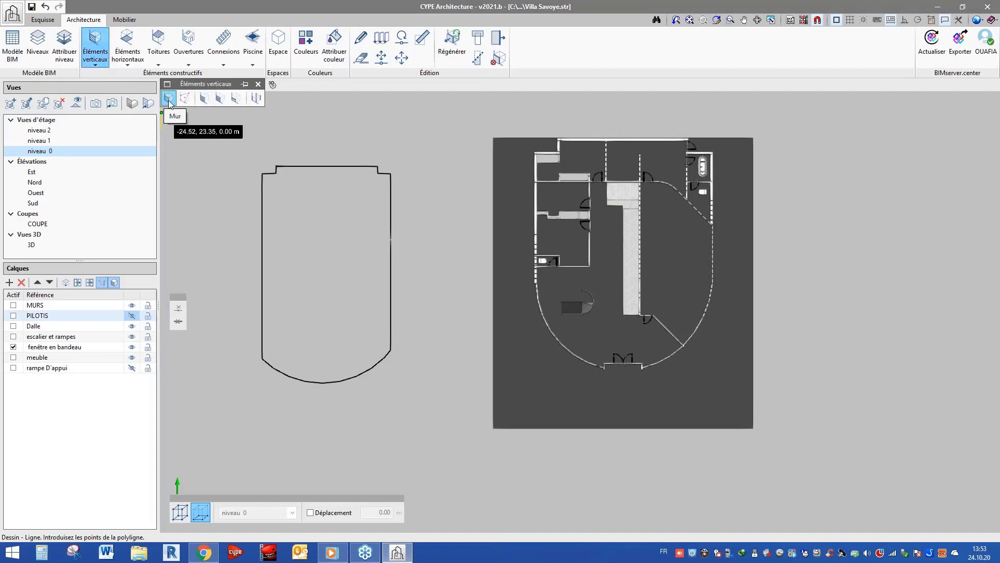
pyautogui.click(169, 101)
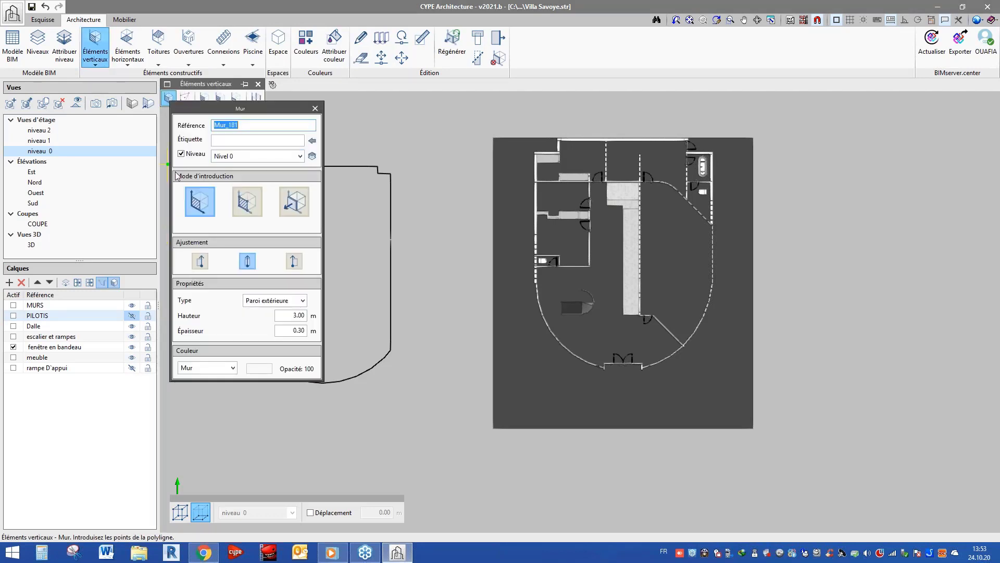
pyautogui.doubleClick(293, 315)
pyautogui.write('3.5')
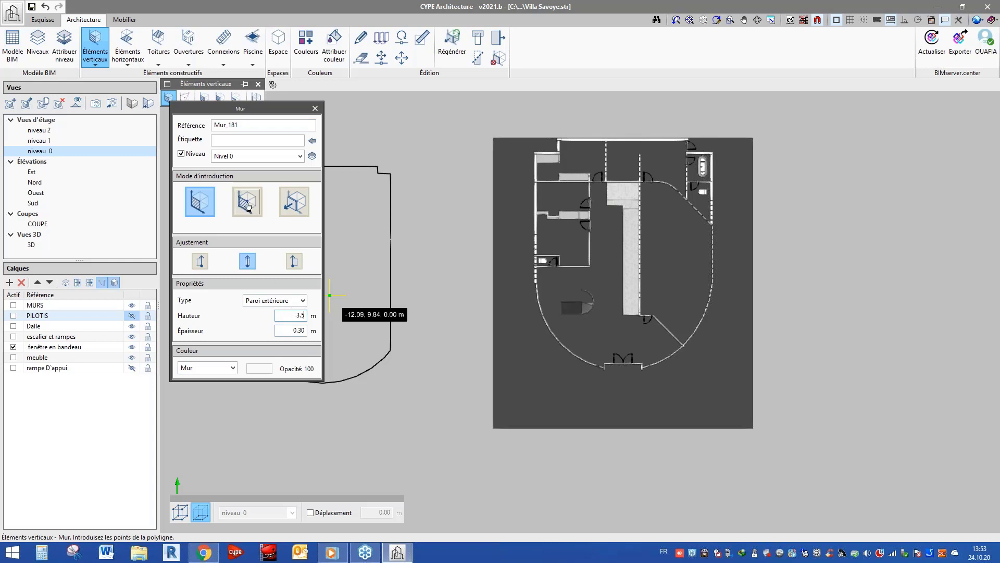
pyautogui.click(294, 262)
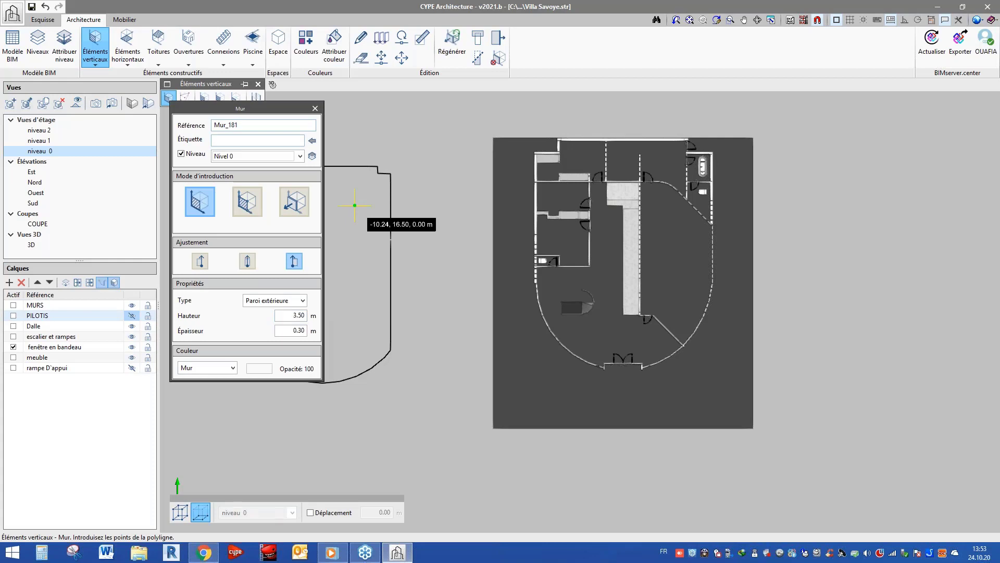
pyautogui.press('Escape')
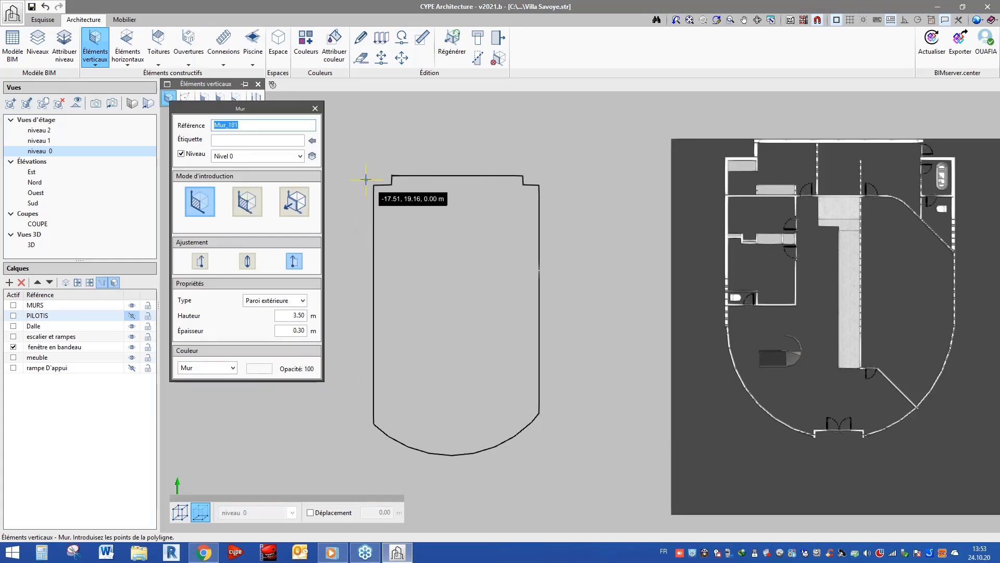
pyautogui.click(392, 176)
pyautogui.click(523, 175)
pyautogui.click(522, 185)
pyautogui.click(539, 185)
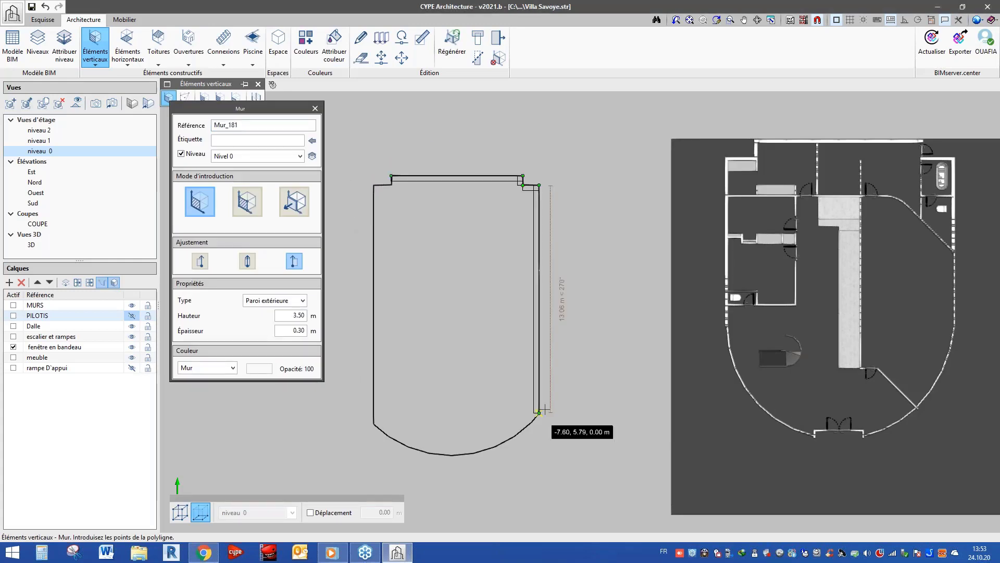
pyautogui.click(539, 412)
pyautogui.click(522, 429)
pyautogui.click(514, 435)
pyautogui.click(494, 446)
pyautogui.click(474, 453)
pyautogui.click(451, 455)
pyautogui.click(430, 452)
pyautogui.click(409, 446)
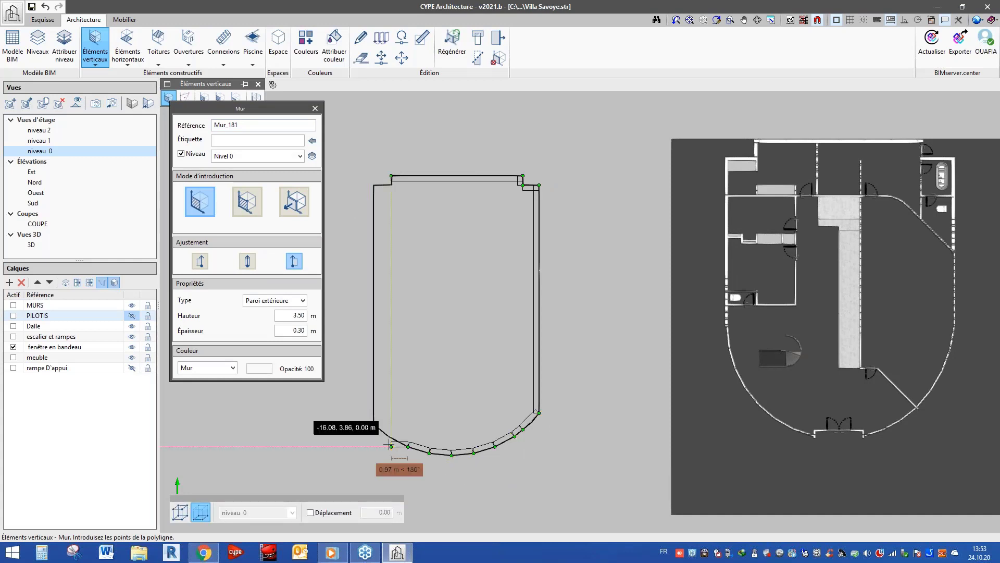
pyautogui.click(391, 438)
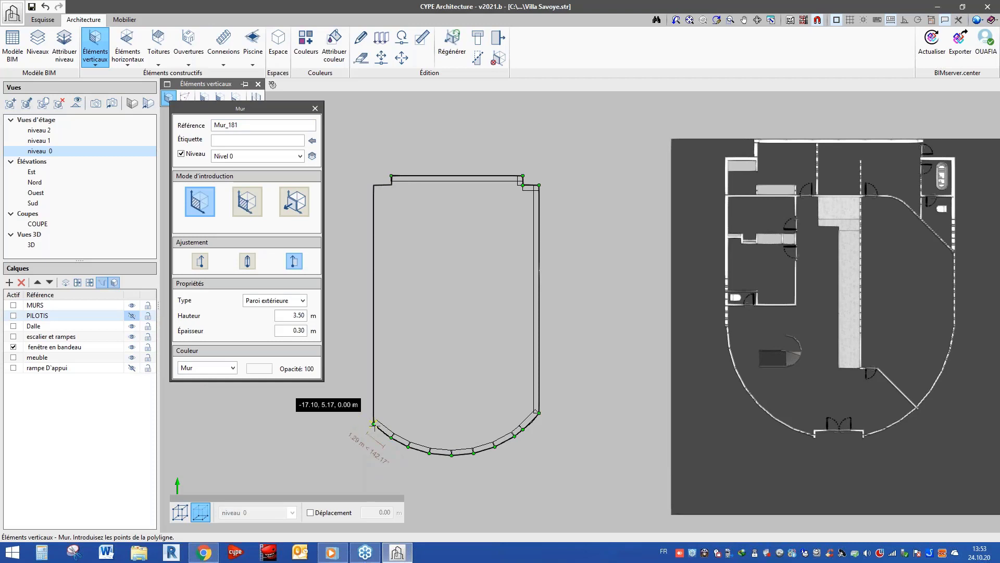
pyautogui.click(374, 423)
pyautogui.click(374, 185)
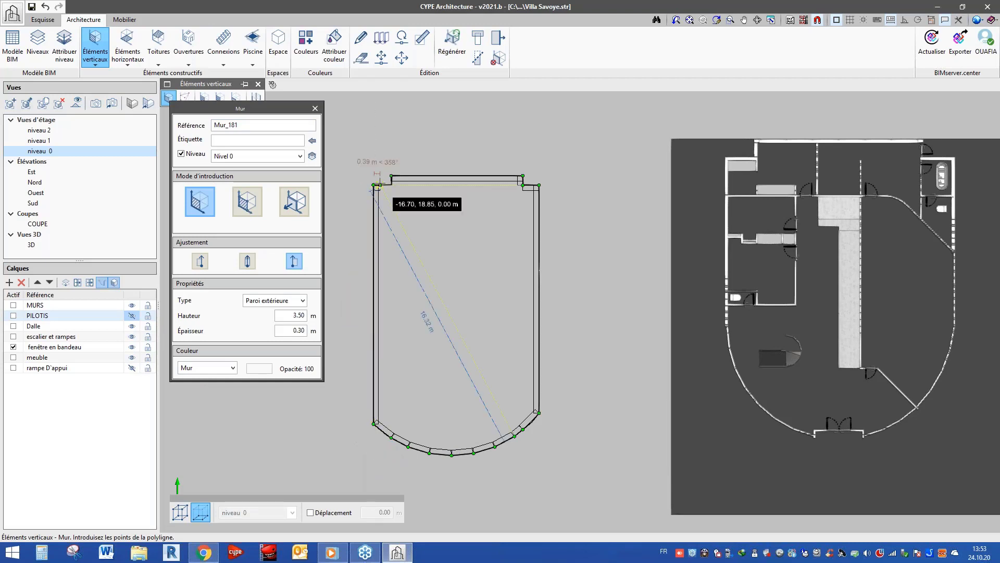
pyautogui.click(390, 184)
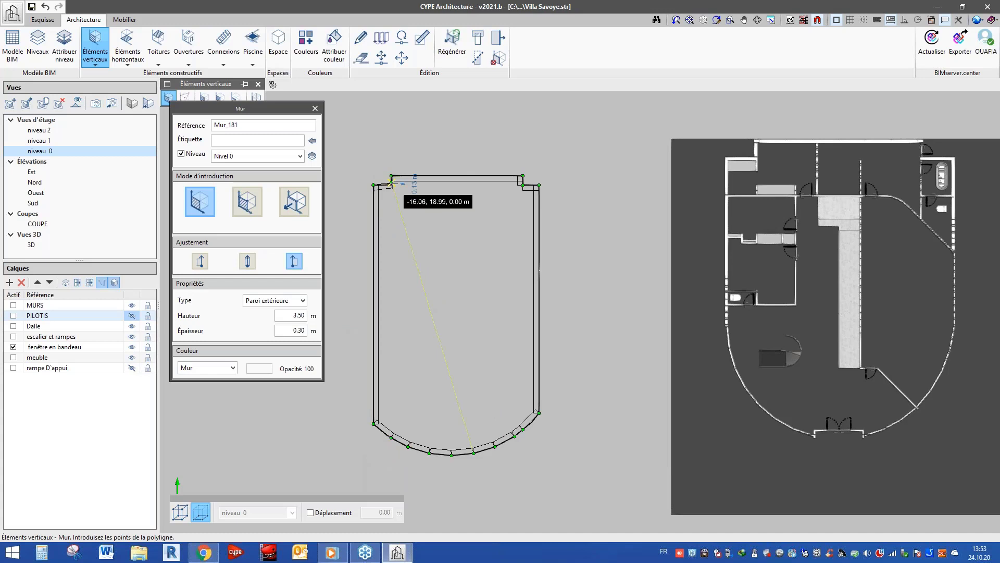
pyautogui.rightClick(392, 184)
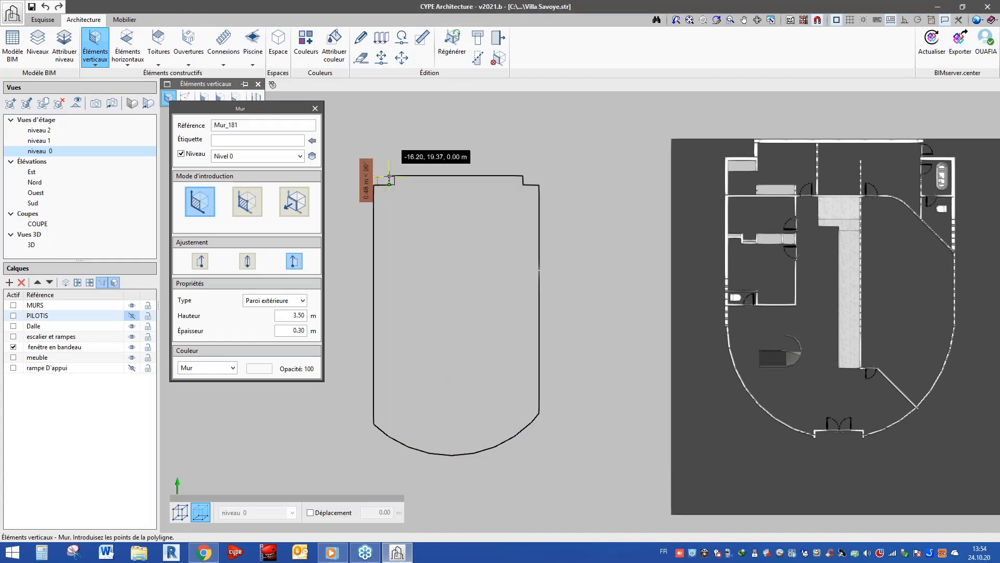
# Start the wall at the outline's upper-left notch with a 0.6 m vertical segment and a 7.7 m horizontal segment along the raised top edge
pyautogui.press('Tab')
pyautogui.write('0')
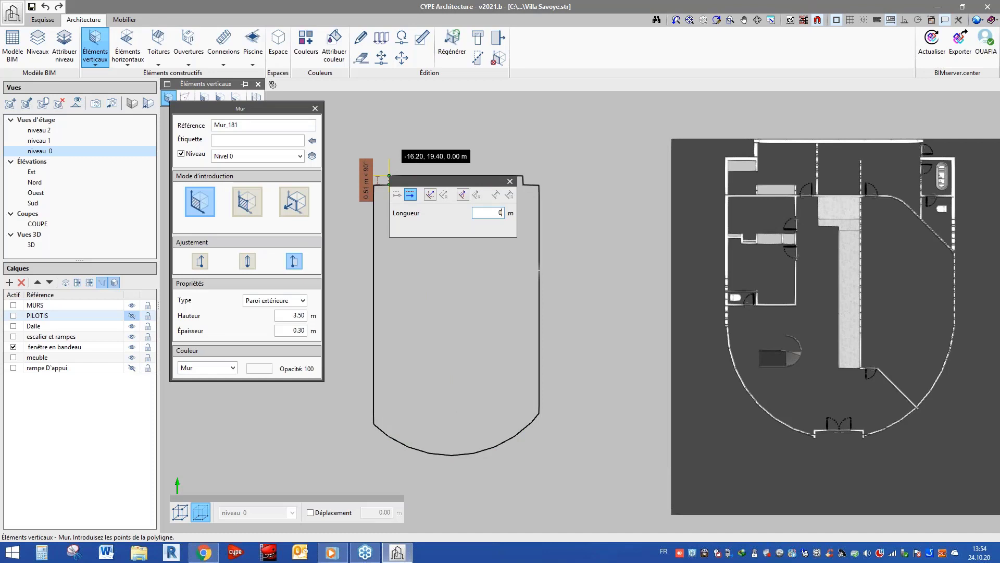
pyautogui.press('Return')
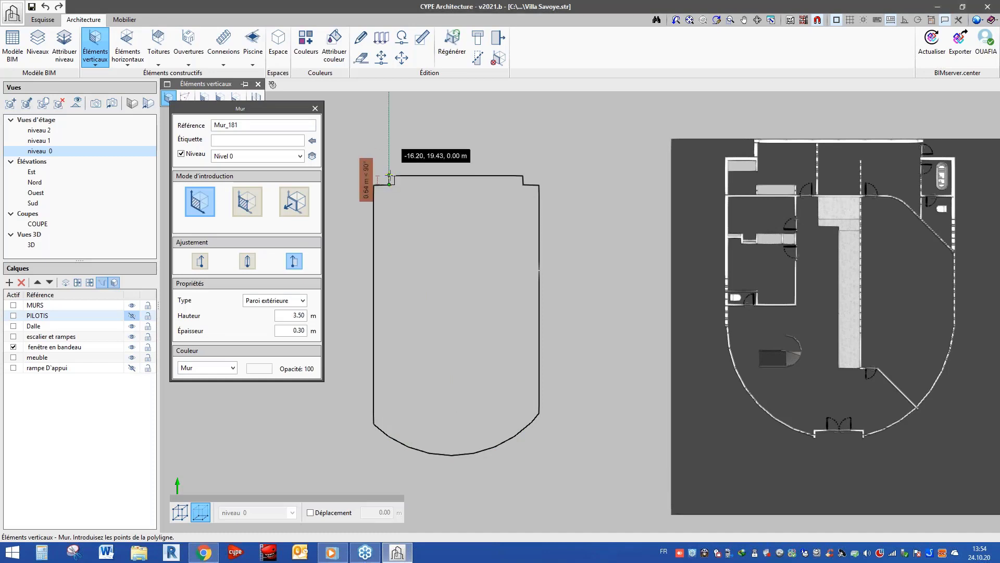
pyautogui.press('Tab')
pyautogui.write('0.6')
pyautogui.press('Return')
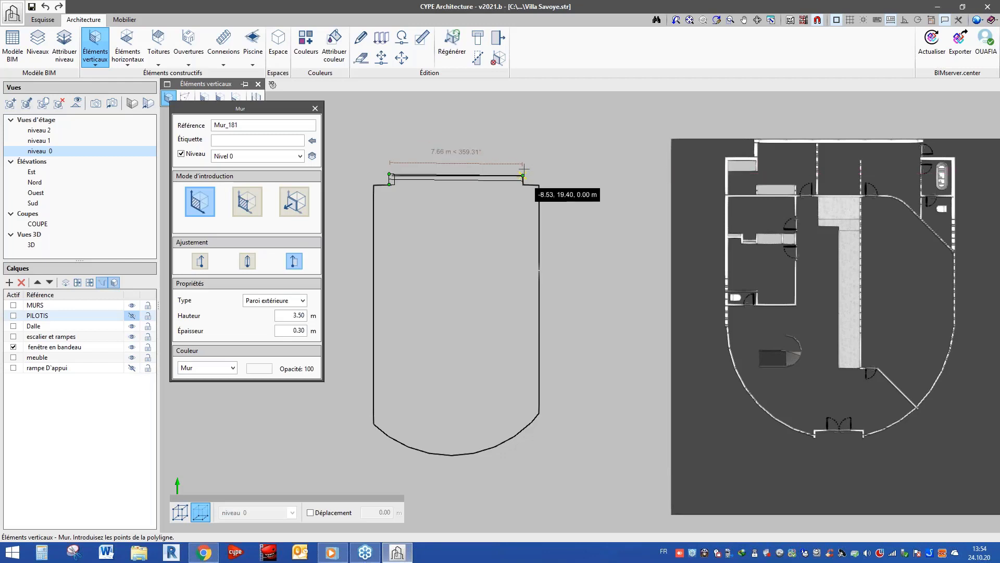
pyautogui.scroll(1, 524, 169)
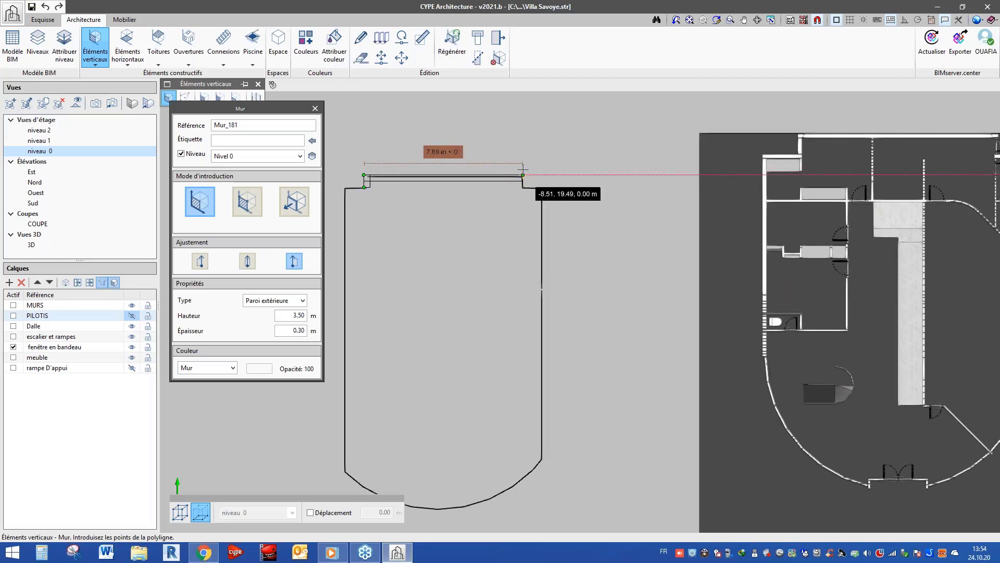
pyautogui.write('7.7')
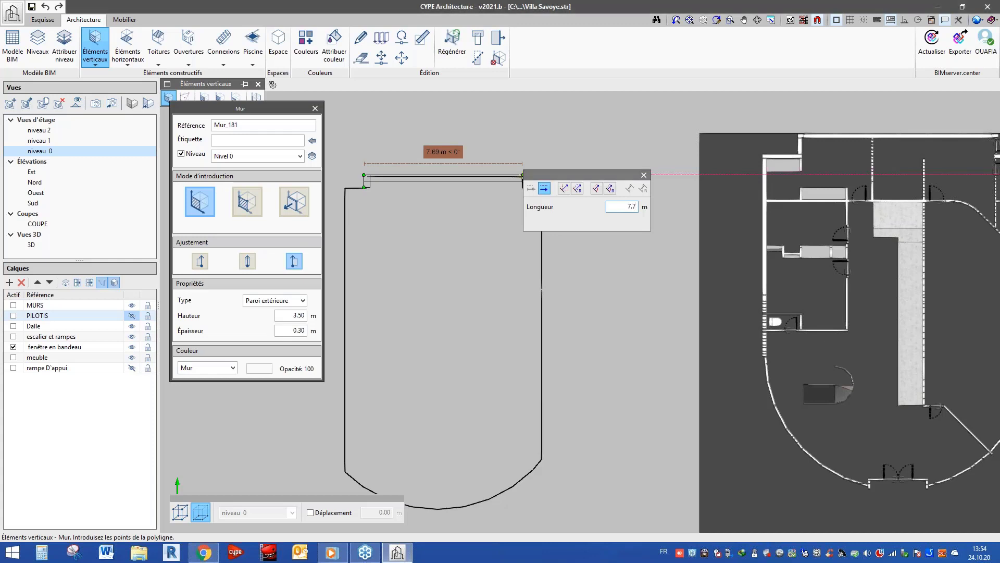
pyautogui.press('Return')
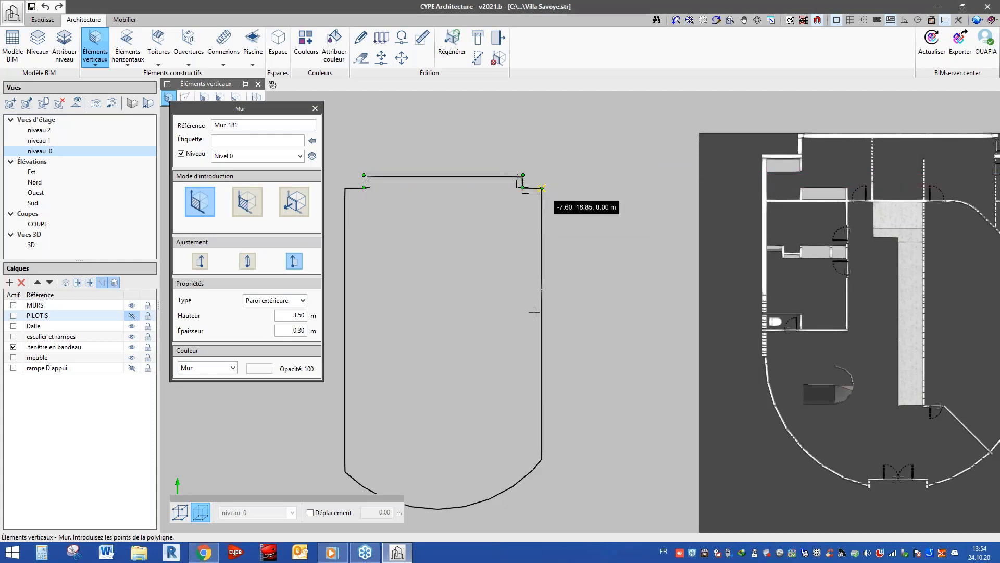
# Continue the wall down the outline's right side and through each vertex of the curved bottom to the lower-left corner
pyautogui.scroll(-2, 534, 311)
pyautogui.click(540, 368)
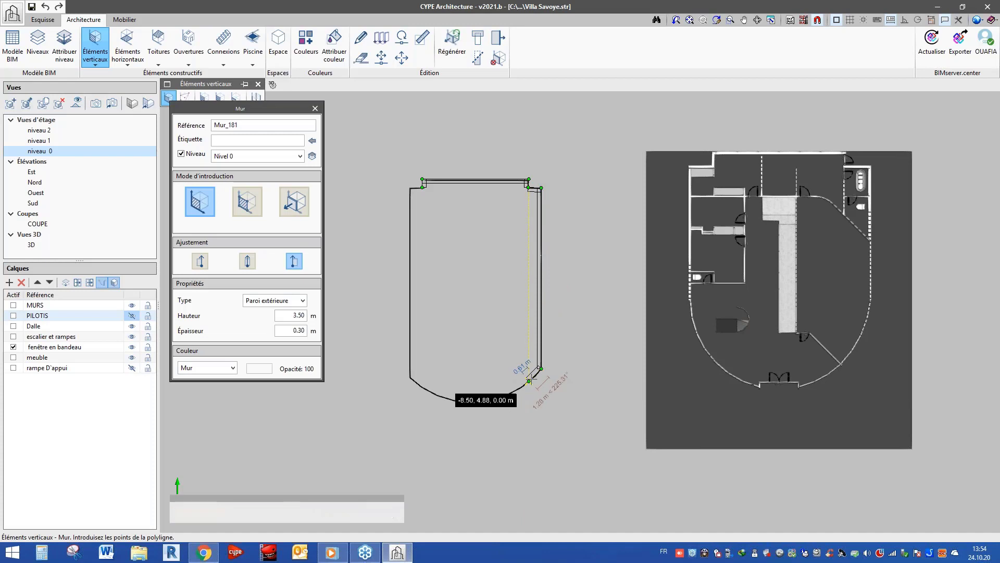
pyautogui.scroll(1, 516, 389)
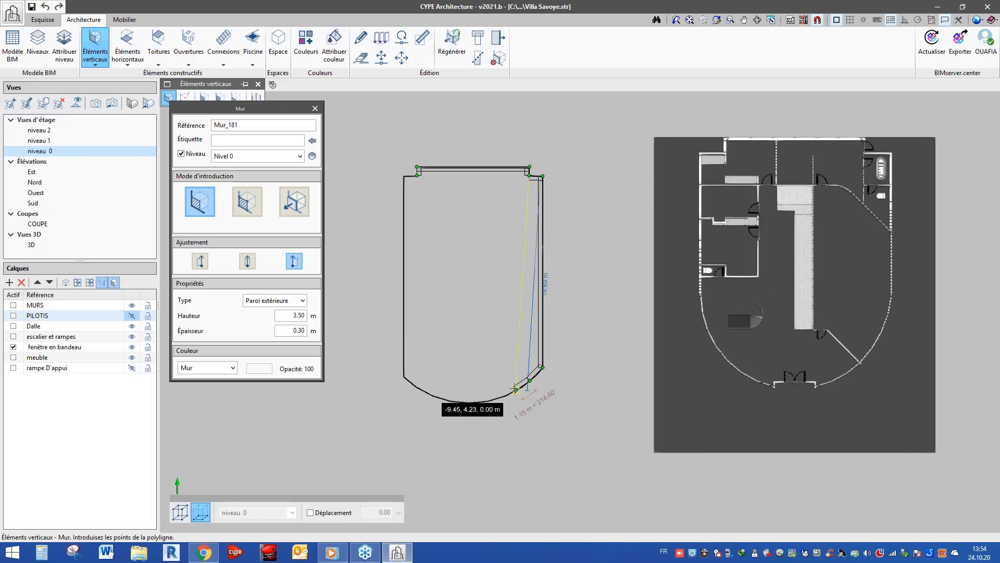
pyautogui.scroll(3, 515, 389)
pyautogui.click(515, 389)
pyautogui.click(504, 397)
pyautogui.click(482, 403)
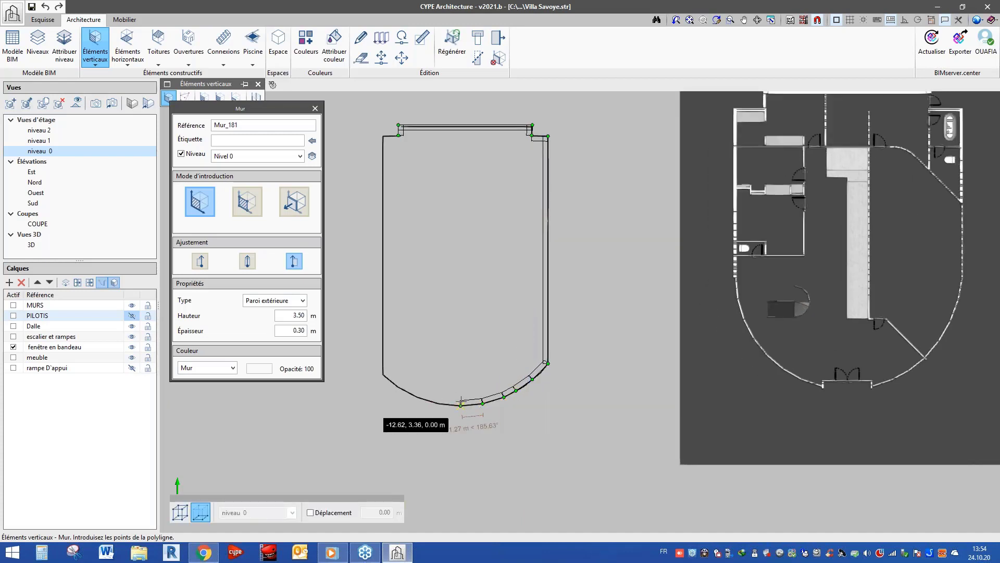
pyautogui.click(460, 406)
pyautogui.click(438, 403)
pyautogui.click(417, 397)
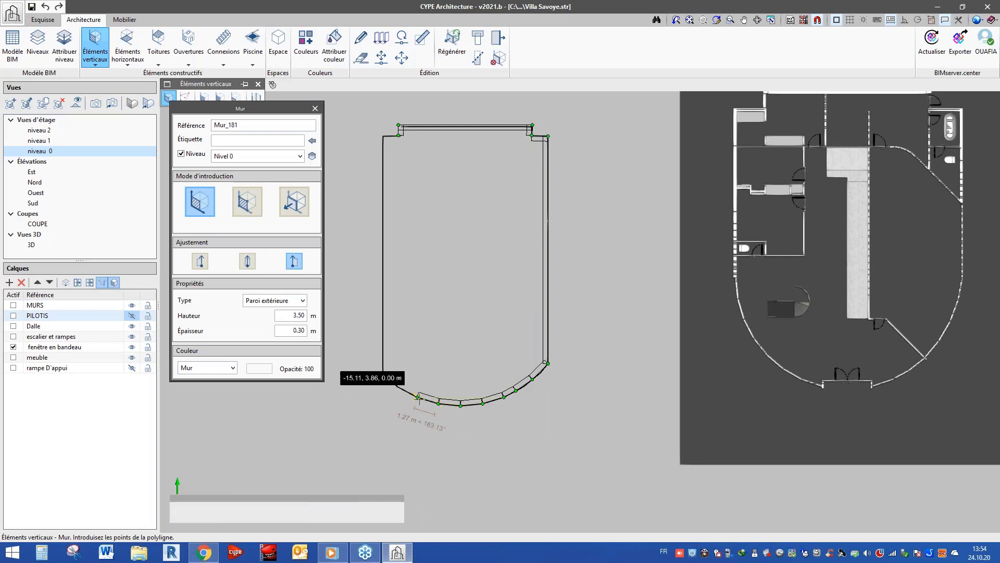
pyautogui.click(399, 387)
pyautogui.click(384, 373)
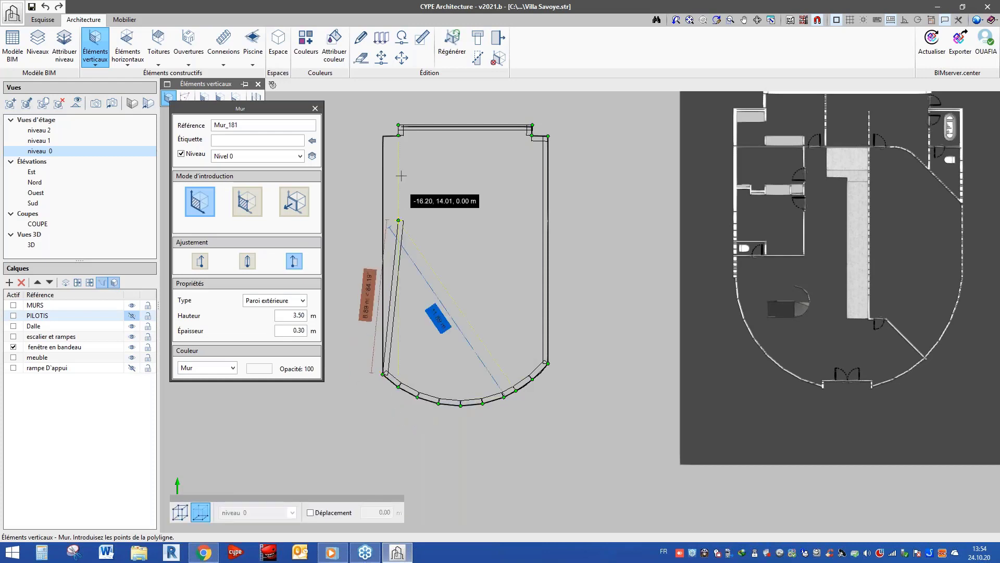
# Close the wall outline with the straight left side up to the shoulder and a 0.9 m segment to the notch
pyautogui.click(383, 136)
pyautogui.rightClick(398, 136)
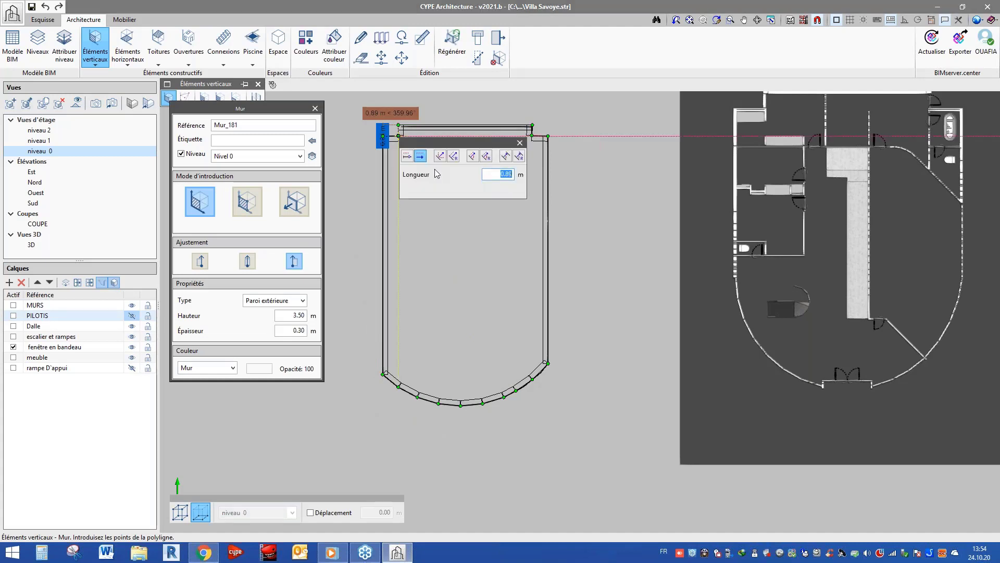
pyautogui.write('0.9')
pyautogui.press('Return')
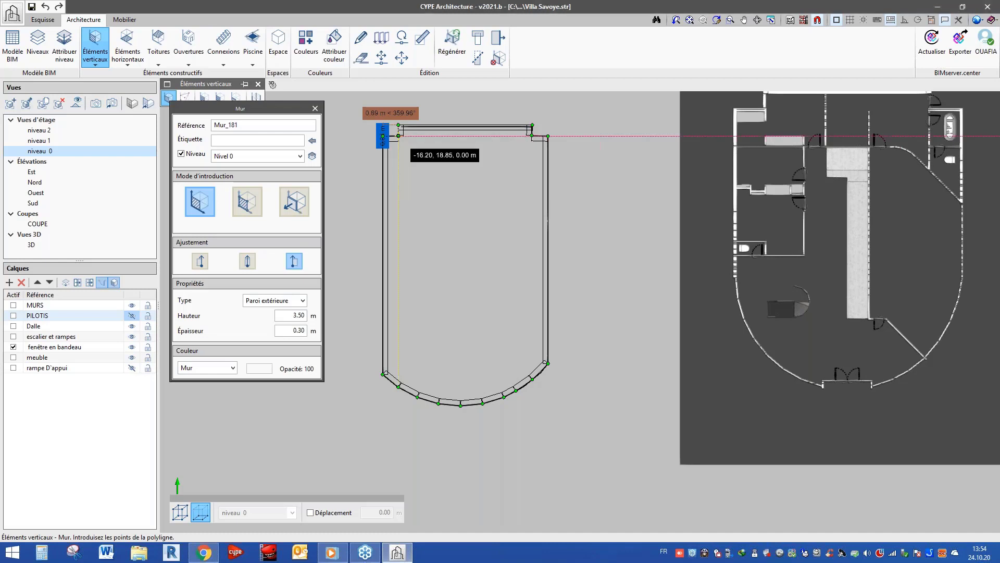
pyautogui.rightClick(437, 168)
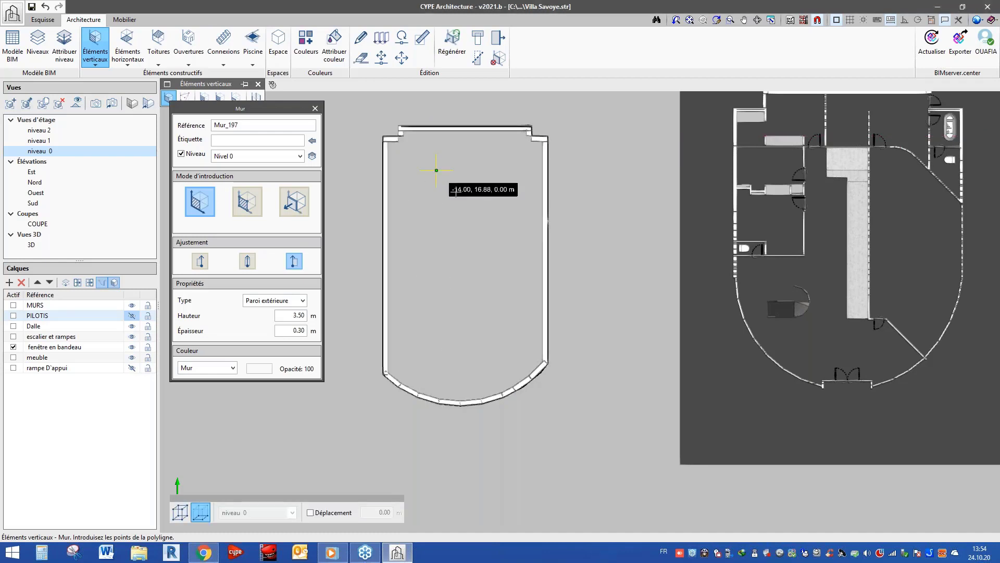
# Examine the new walls beside the villa in the 3D view from several angles
pyautogui.scroll(-3, 436, 169)
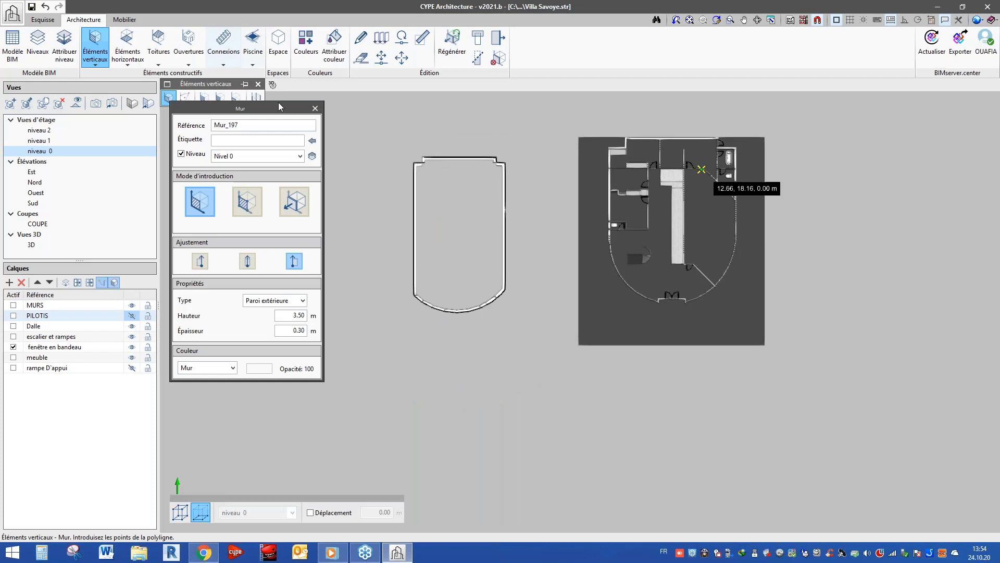
pyautogui.click(31, 245)
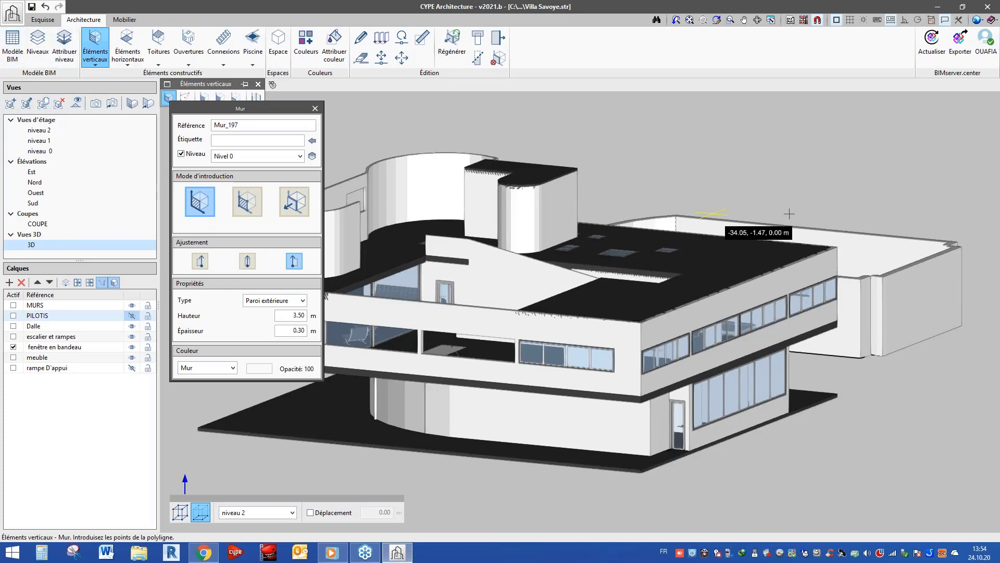
pyautogui.scroll(-3, 789, 214)
pyautogui.scroll(-1, 590, 205)
pyautogui.keyDown('shift'); pyautogui.moveTo(739, 271); pyautogui.dragTo(860, 320, button='middle'); pyautogui.keyUp('shift')
pyautogui.scroll(-1, 770, 282)
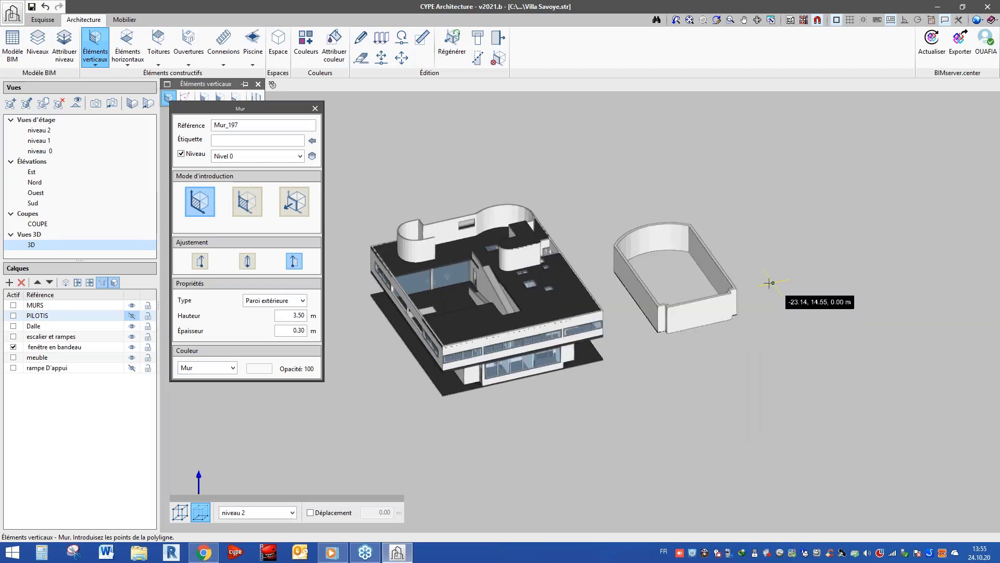
pyautogui.scroll(1, 751, 310)
pyautogui.keyDown('shift'); pyautogui.moveTo(751, 310); pyautogui.dragTo(511, 324, button='middle'); pyautogui.keyUp('shift')
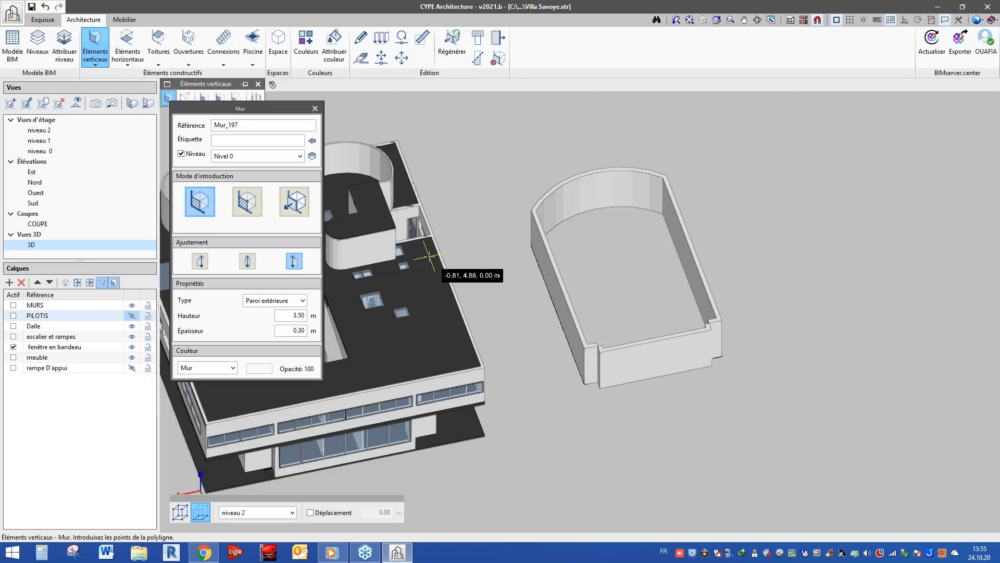
pyautogui.click(44, 21)
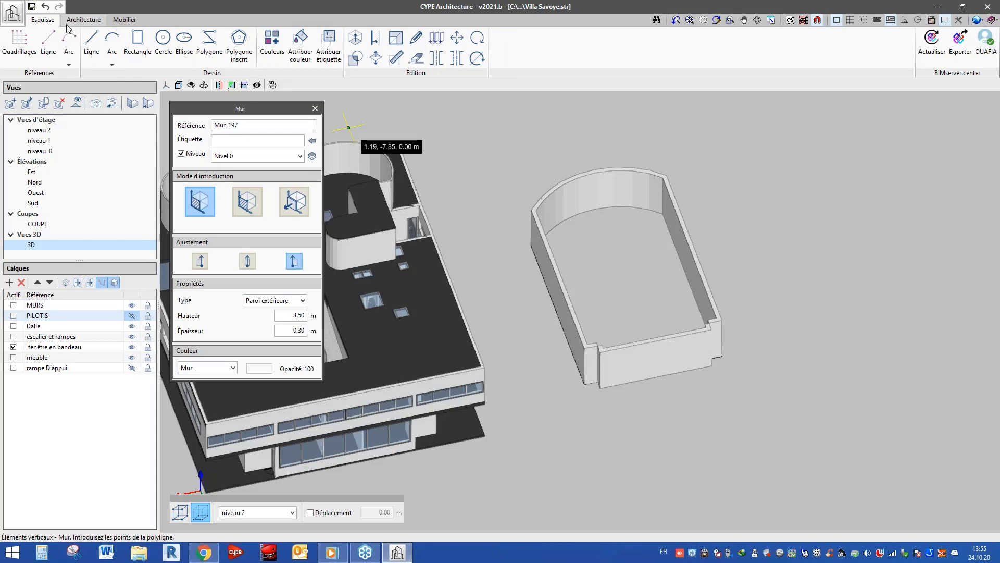
pyautogui.click(71, 20)
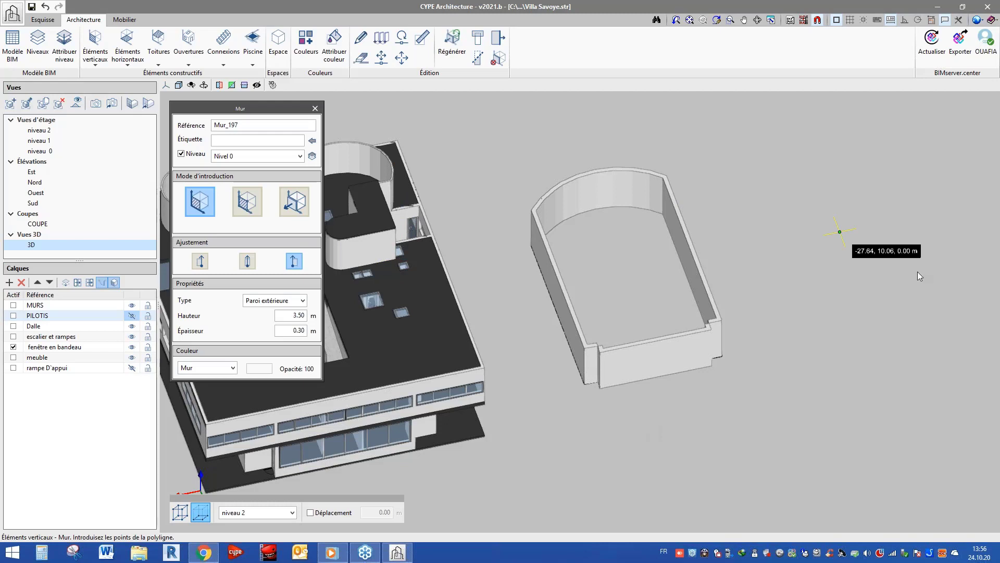
# Add a level named niveau at an elevation of 12.00 m, with its own plan view
pyautogui.click(36, 45)
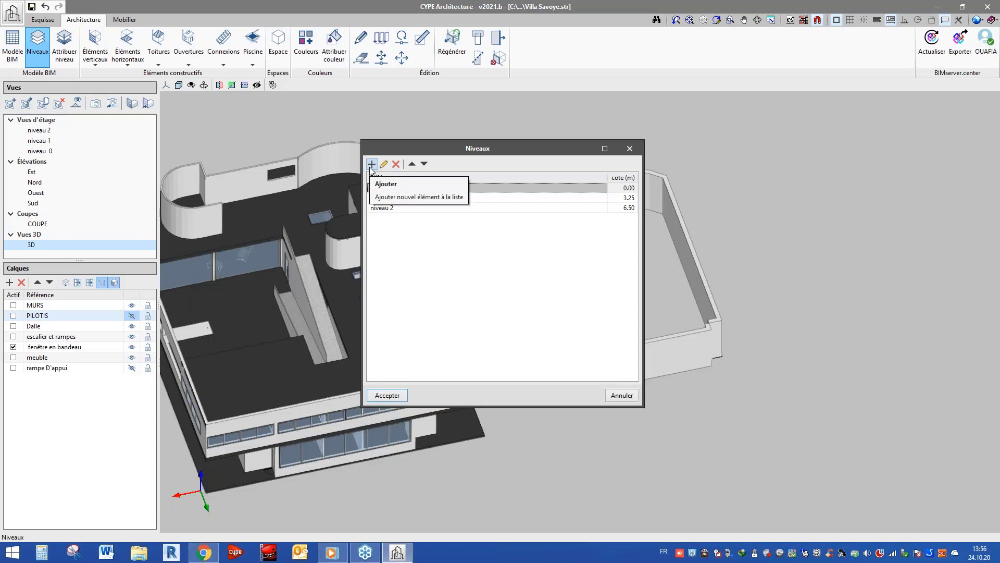
pyautogui.click(371, 165)
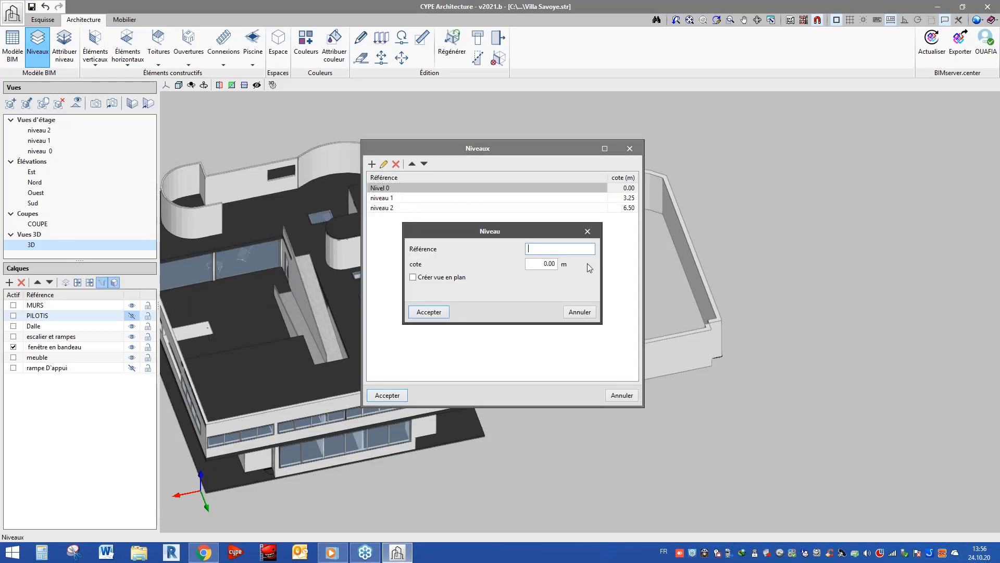
pyautogui.write('niveau')
pyautogui.press('Tab')
pyautogui.click(415, 278)
pyautogui.click(429, 312)
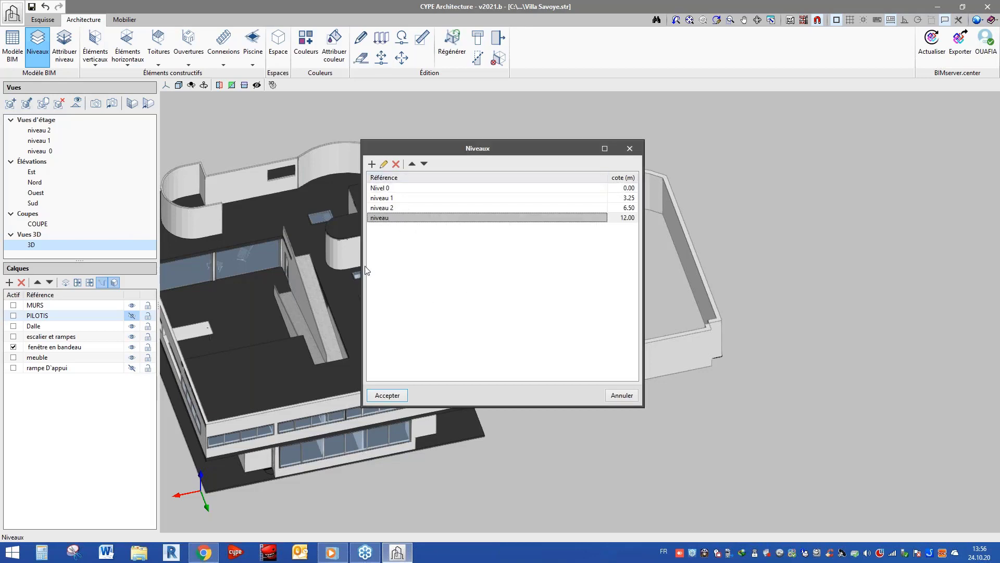
pyautogui.click(401, 400)
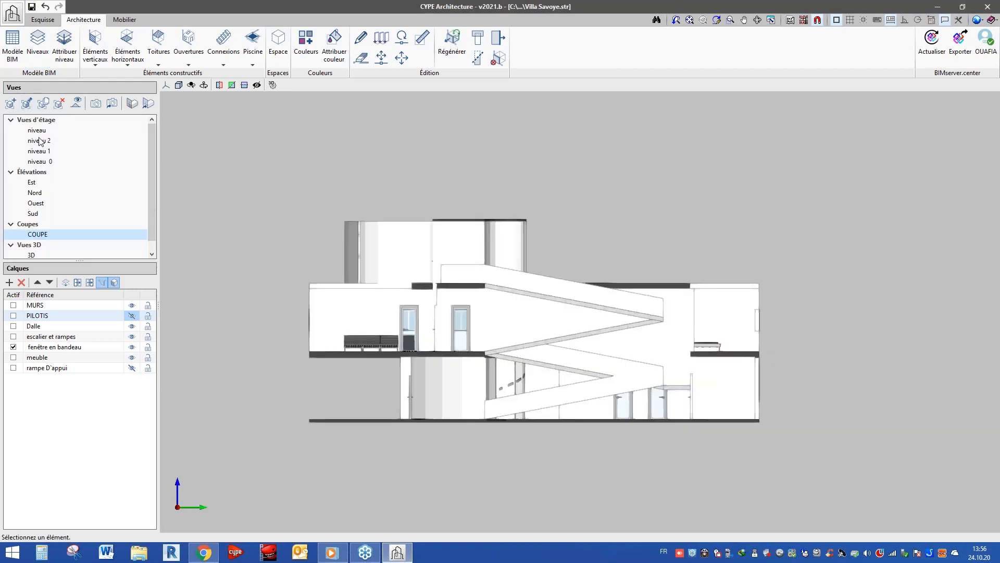
# Examine the new niveau plan view and the whole niveau 2 floor plan
pyautogui.click(37, 132)
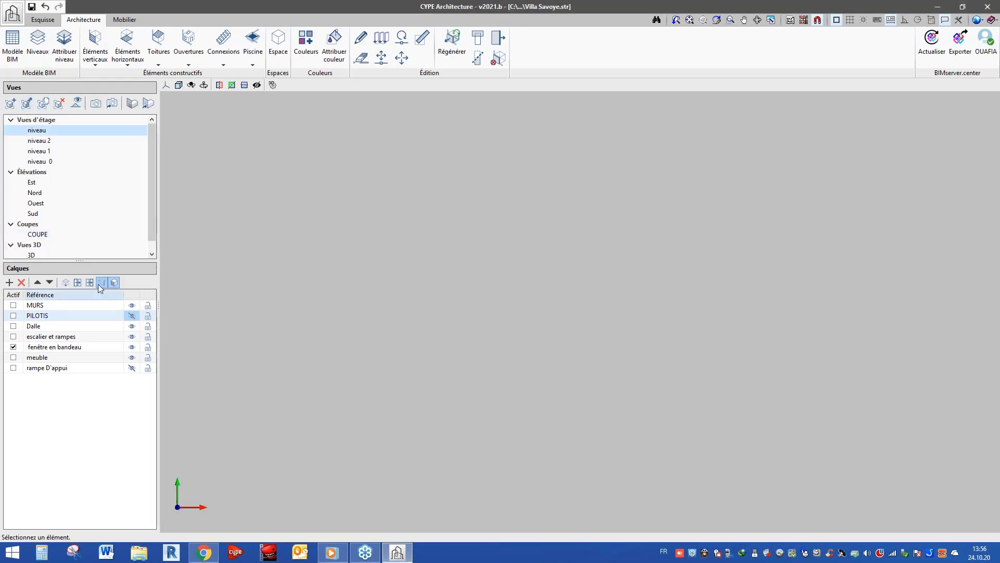
pyautogui.click(41, 141)
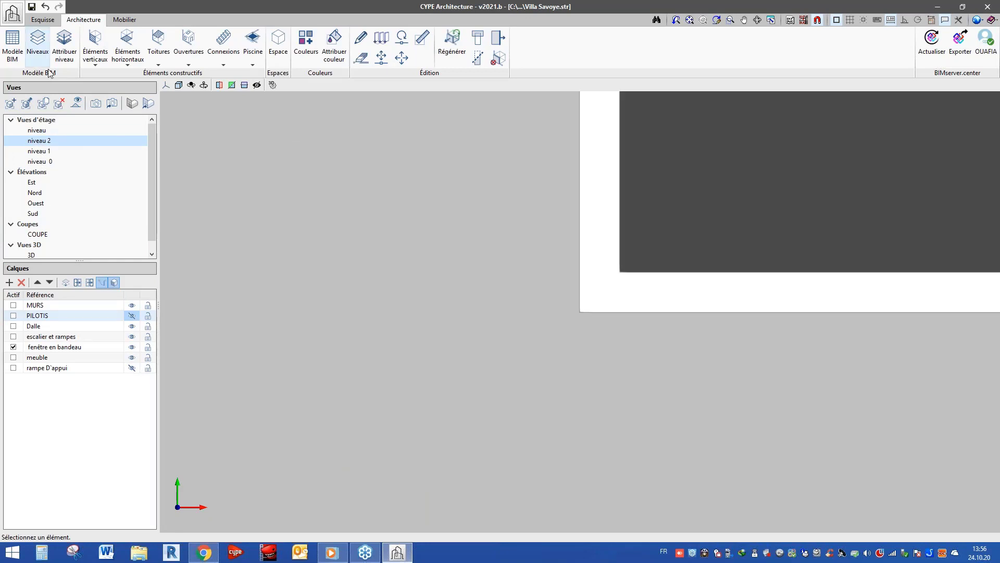
pyautogui.click(43, 19)
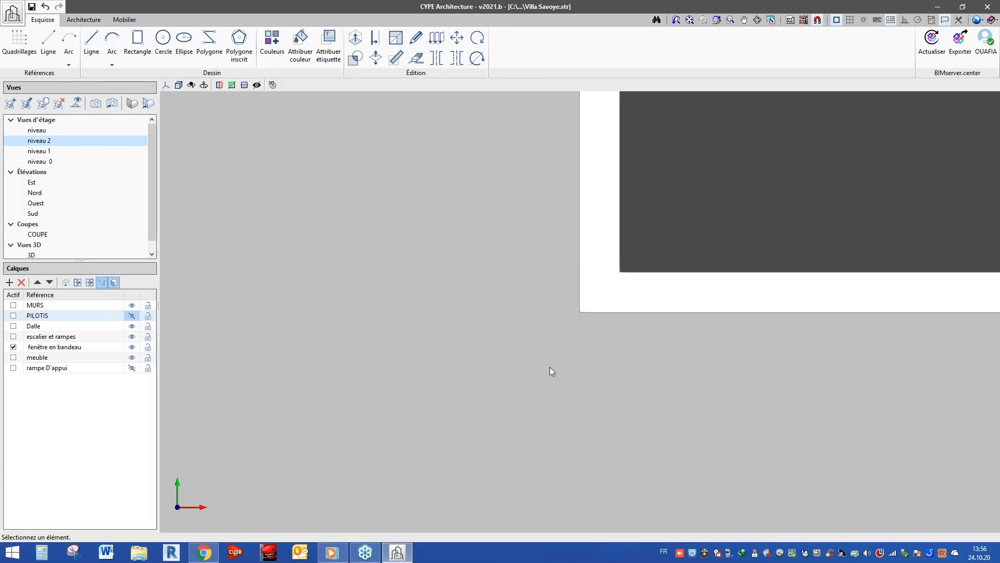
pyautogui.scroll(-4, 446, 409)
pyautogui.scroll(-4, 445, 408)
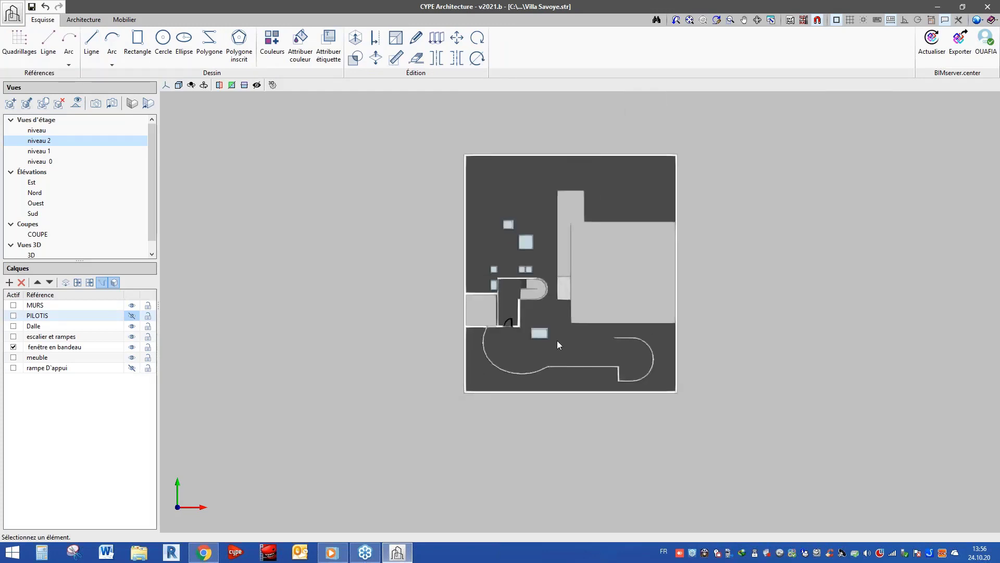
pyautogui.scroll(2, 563, 341)
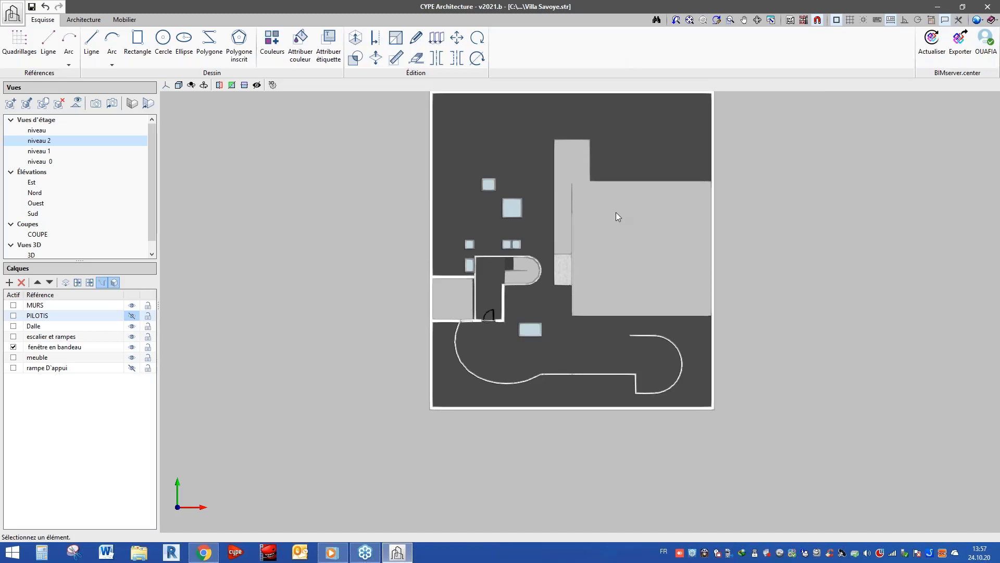
pyautogui.scroll(-2, 504, 267)
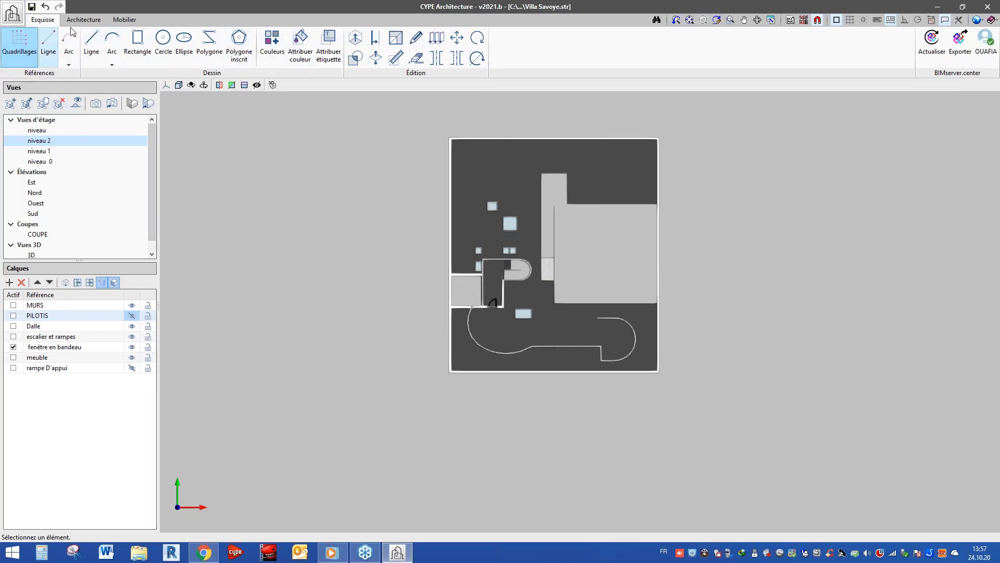
pyautogui.click(101, 20)
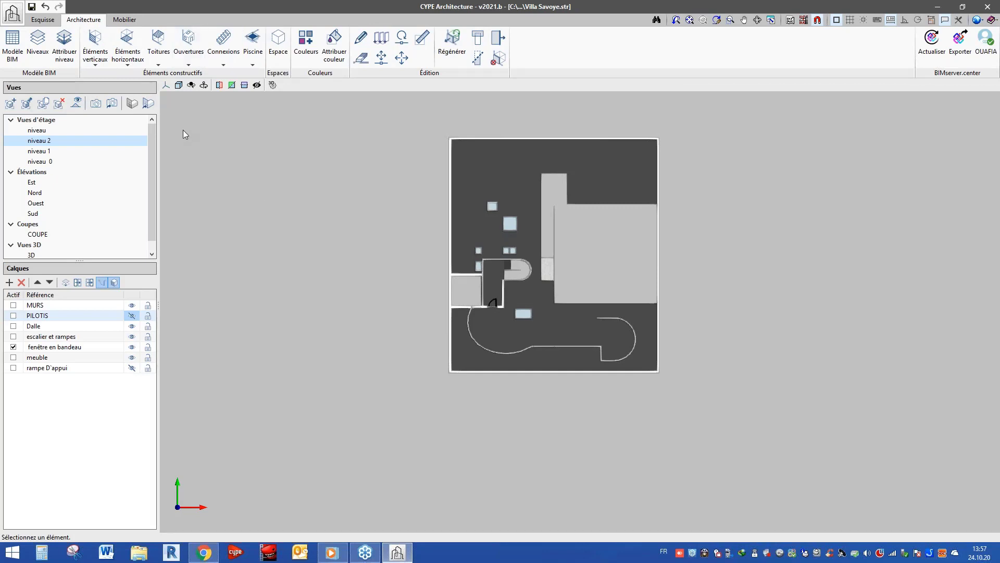
# Open the niveau 0 floor plan with the furniture tools and frame the villa's ground floor
pyautogui.click(124, 21)
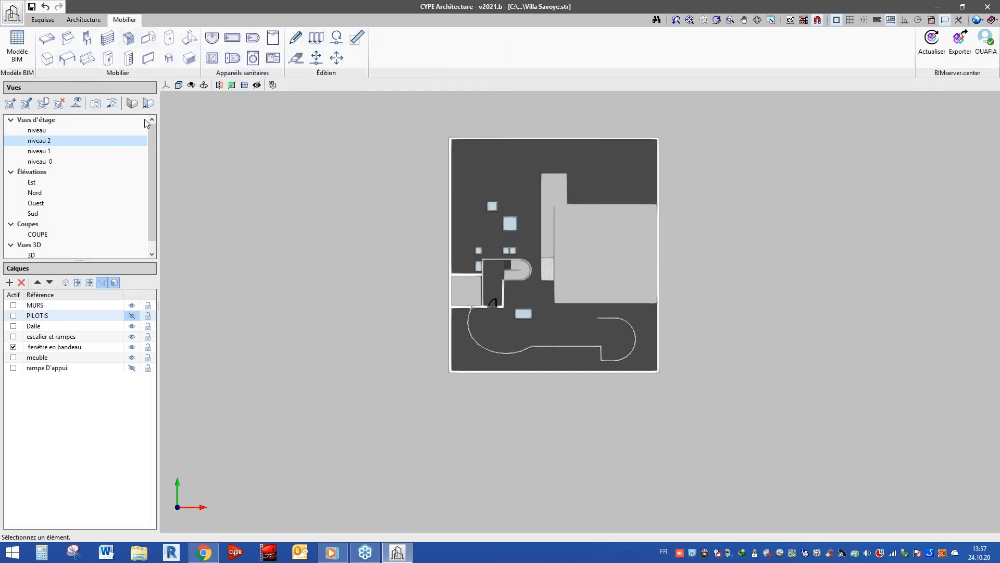
pyautogui.click(40, 162)
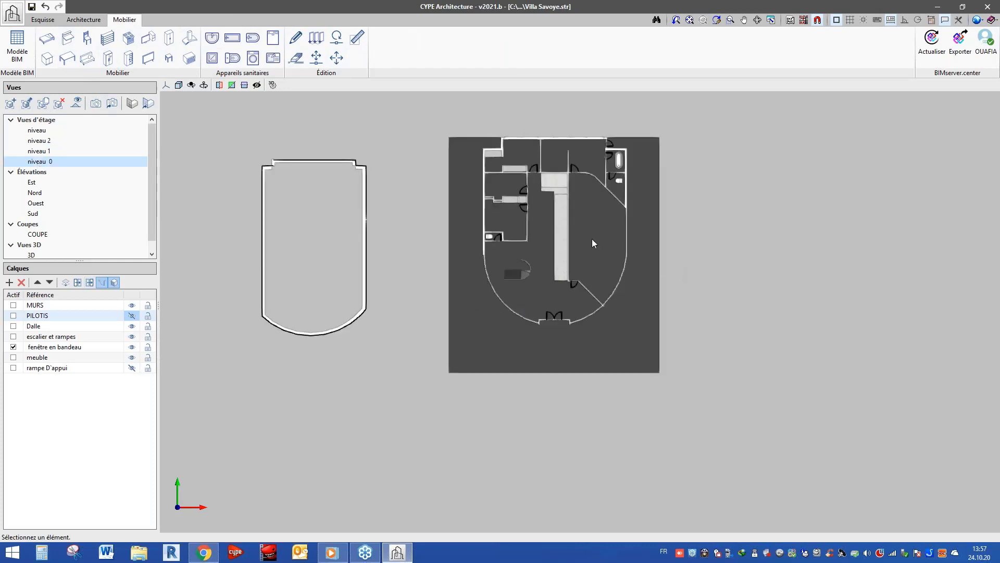
pyautogui.scroll(1, 592, 239)
pyautogui.scroll(2, 576, 233)
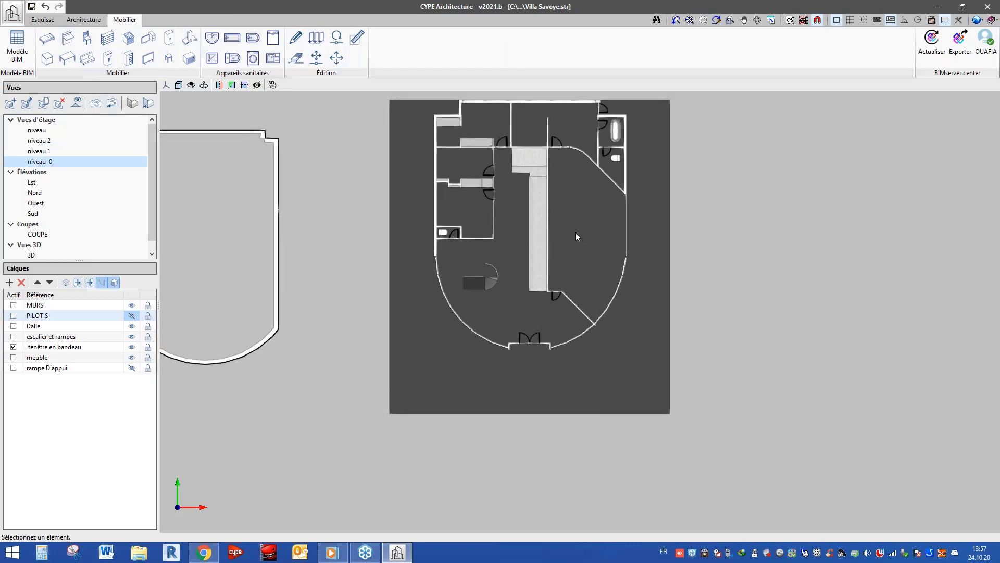
pyautogui.scroll(2, 508, 227)
pyautogui.scroll(-2, 458, 229)
pyautogui.scroll(1, 524, 227)
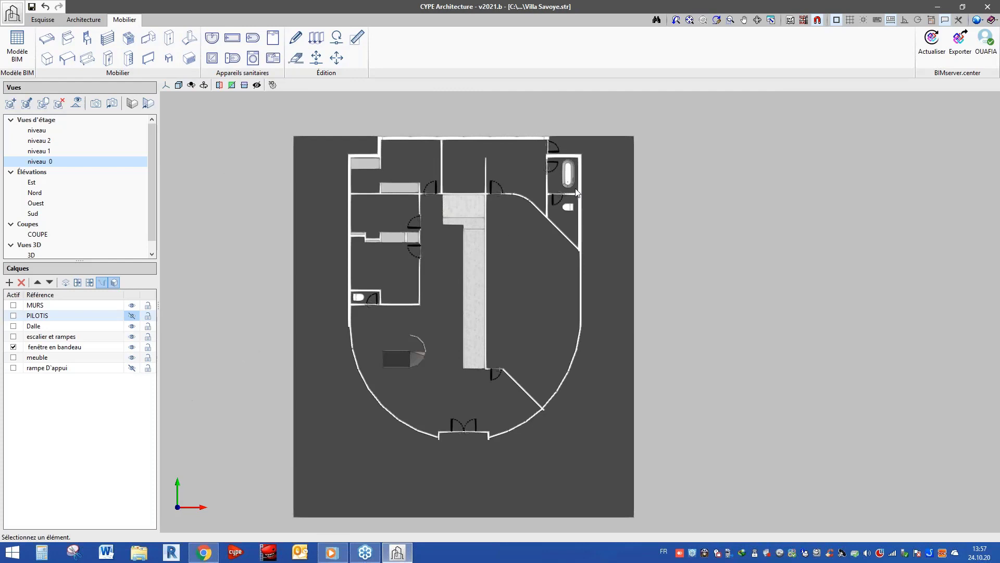
pyautogui.click(89, 61)
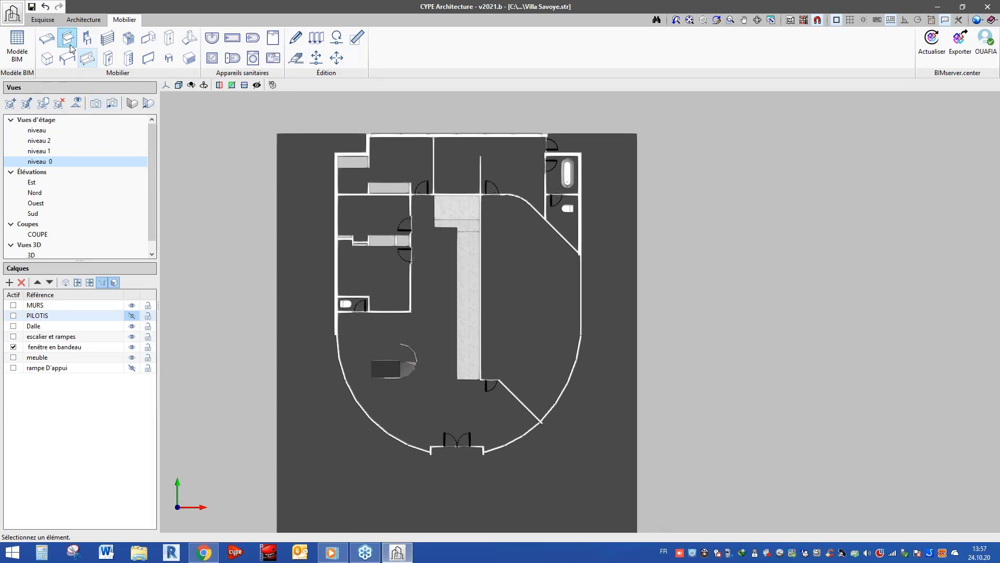
pyautogui.click(87, 38)
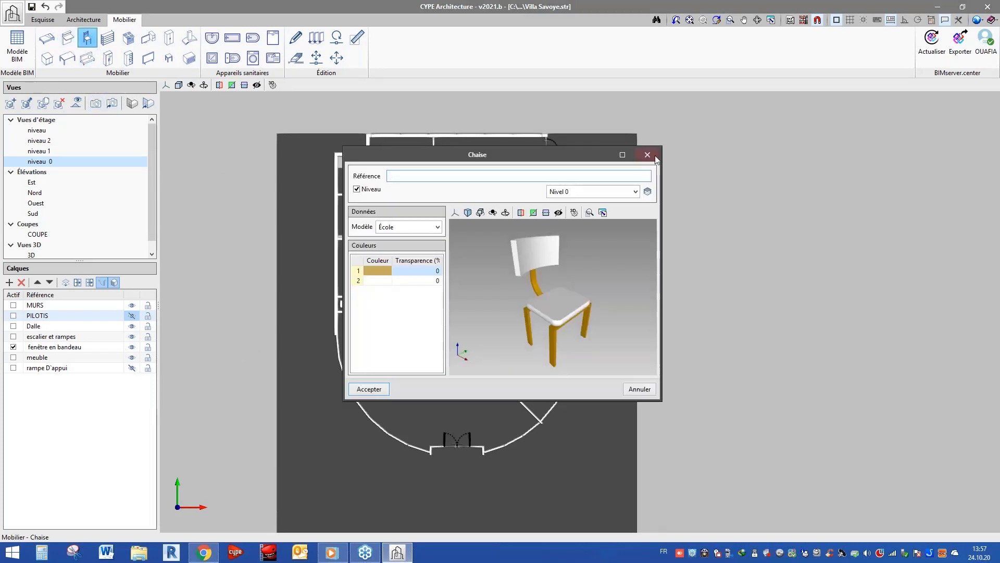
pyautogui.click(655, 155)
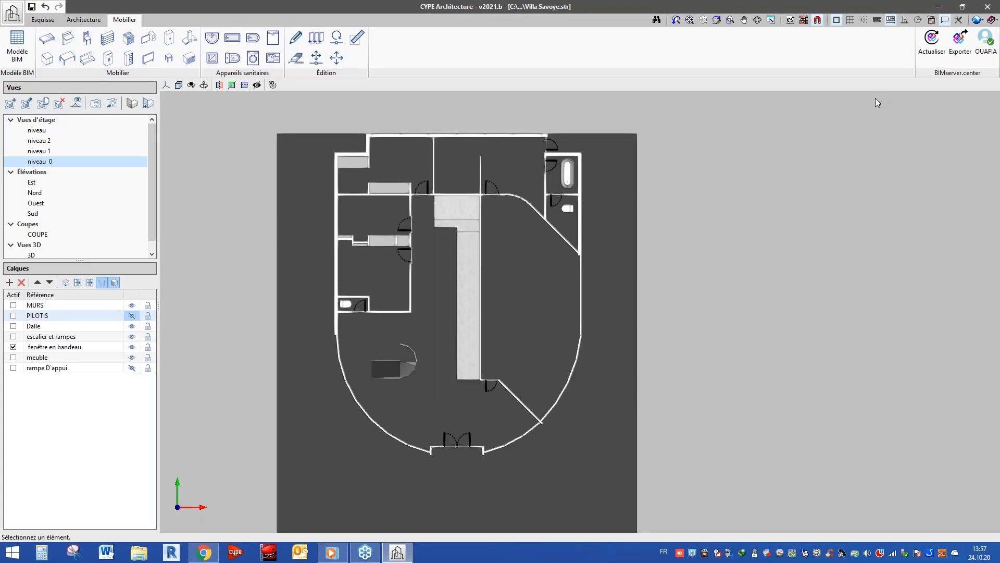
# Place a Grande armoire storage unit (Meuble de rangement) along the straight right-hand exterior wall of the ground floor
pyautogui.click(128, 58)
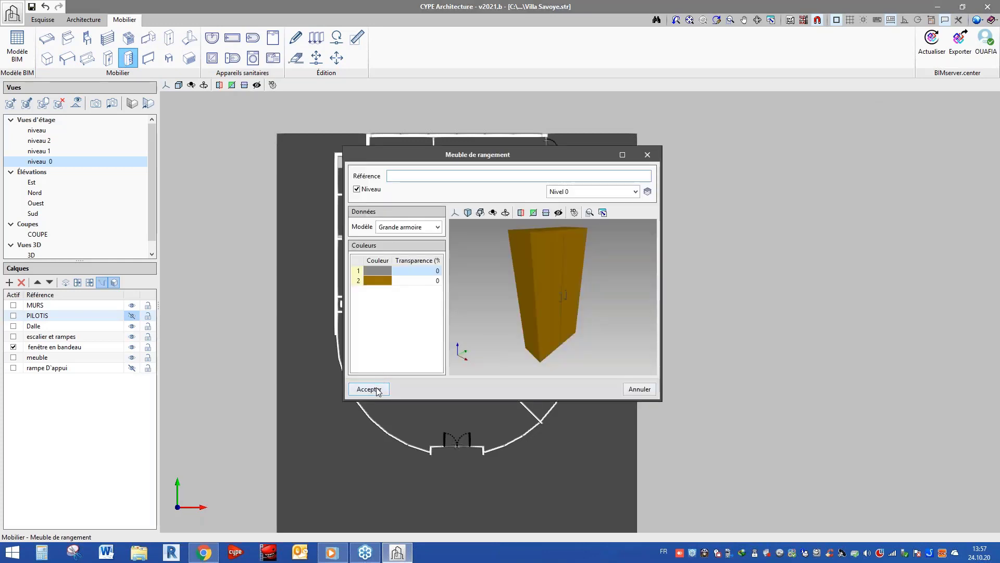
pyautogui.click(370, 389)
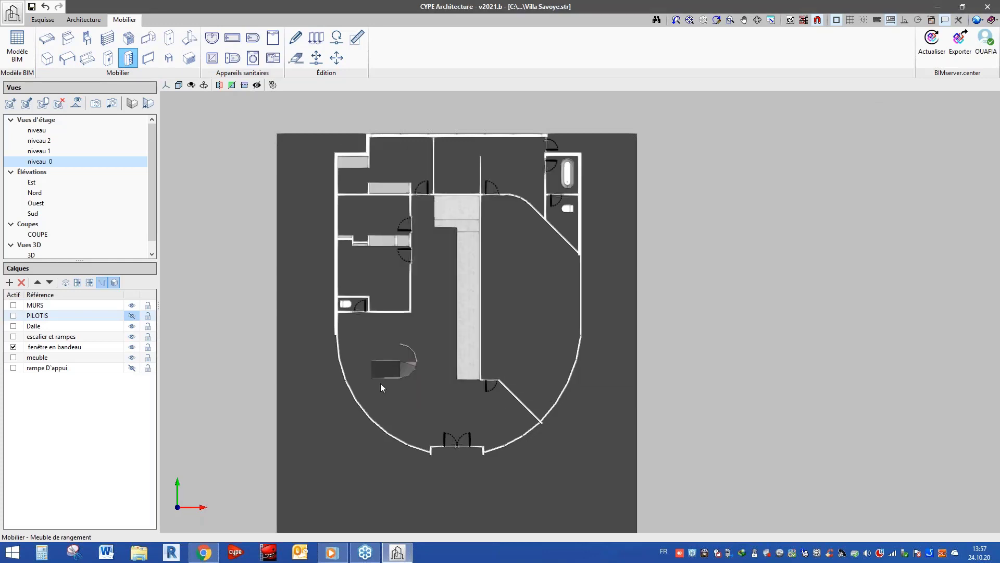
pyautogui.scroll(2, 571, 293)
pyautogui.click(571, 293)
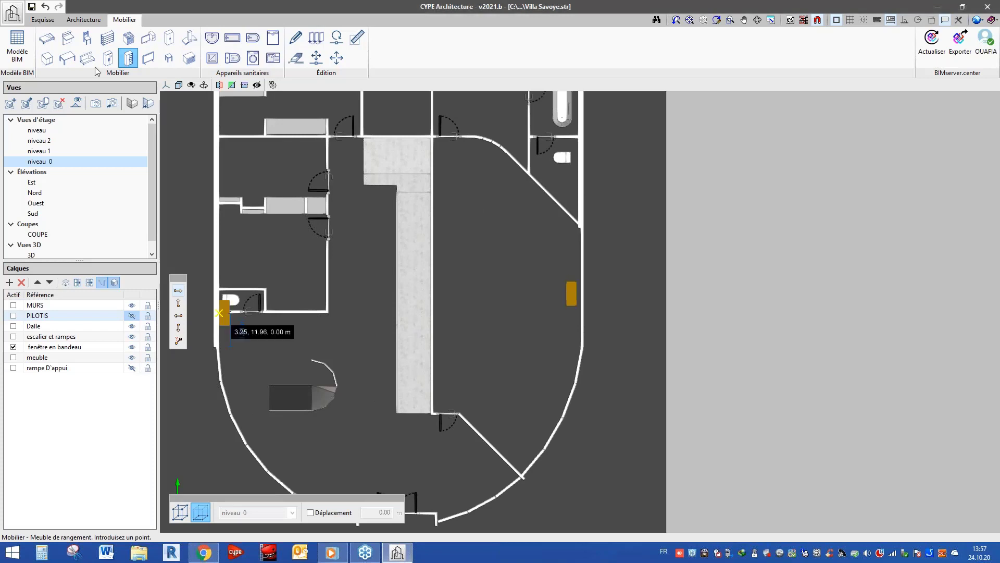
# Set up a Canapé sofa, model Type 2 with 3 places, with its first colour set to reddish brown
pyautogui.click(86, 59)
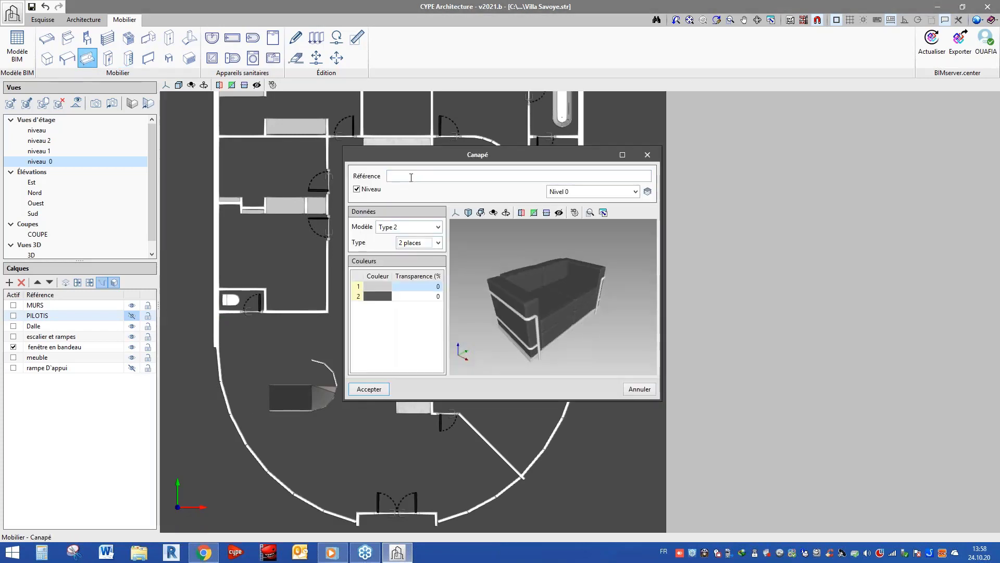
pyautogui.click(438, 242)
pyautogui.click(421, 271)
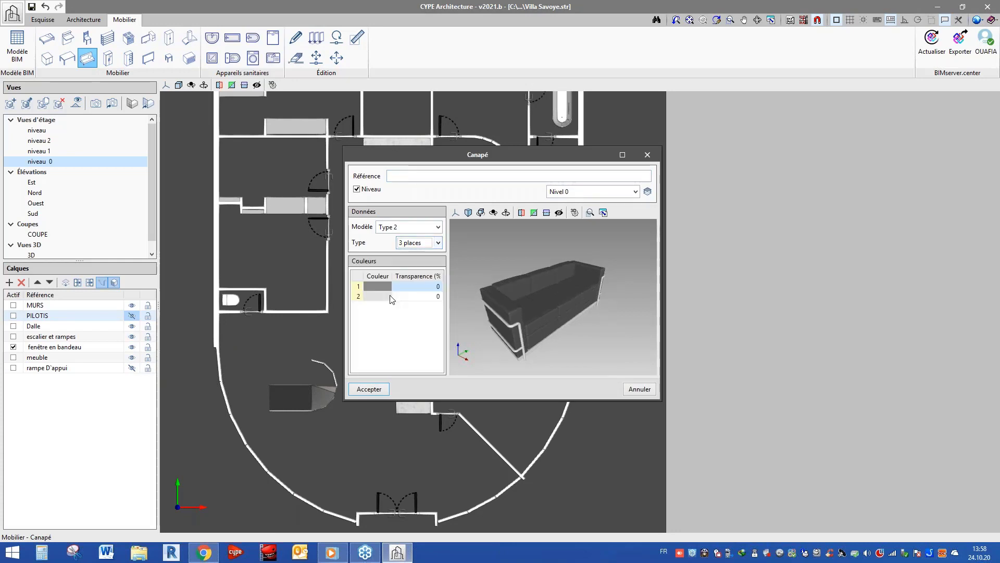
pyautogui.click(378, 286)
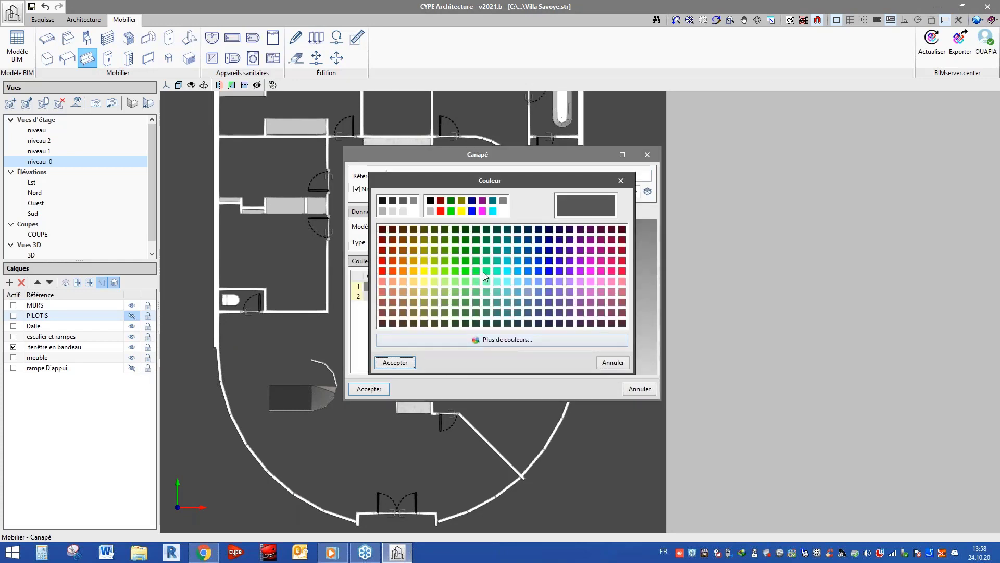
pyautogui.click(393, 239)
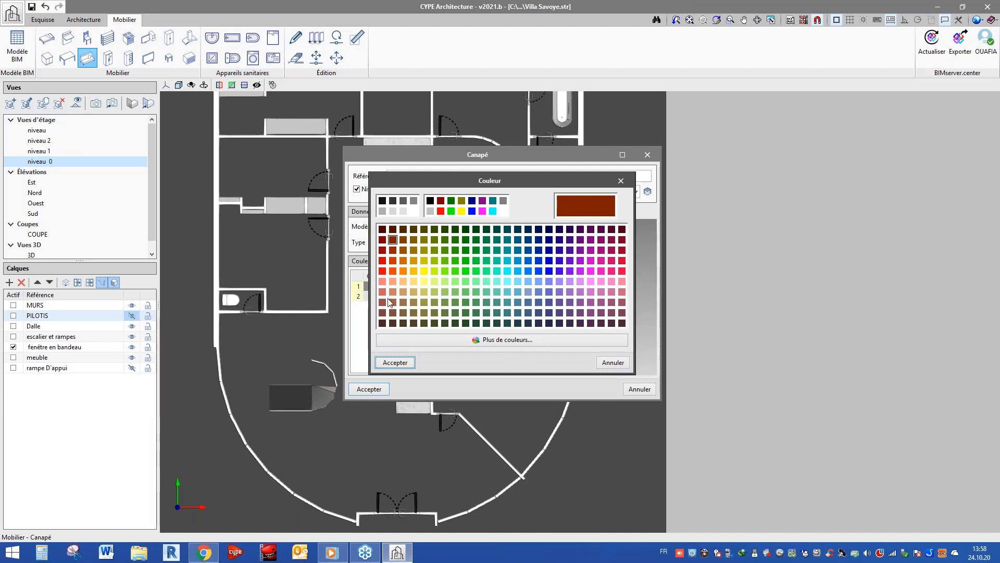
pyautogui.click(395, 363)
pyautogui.click(410, 177)
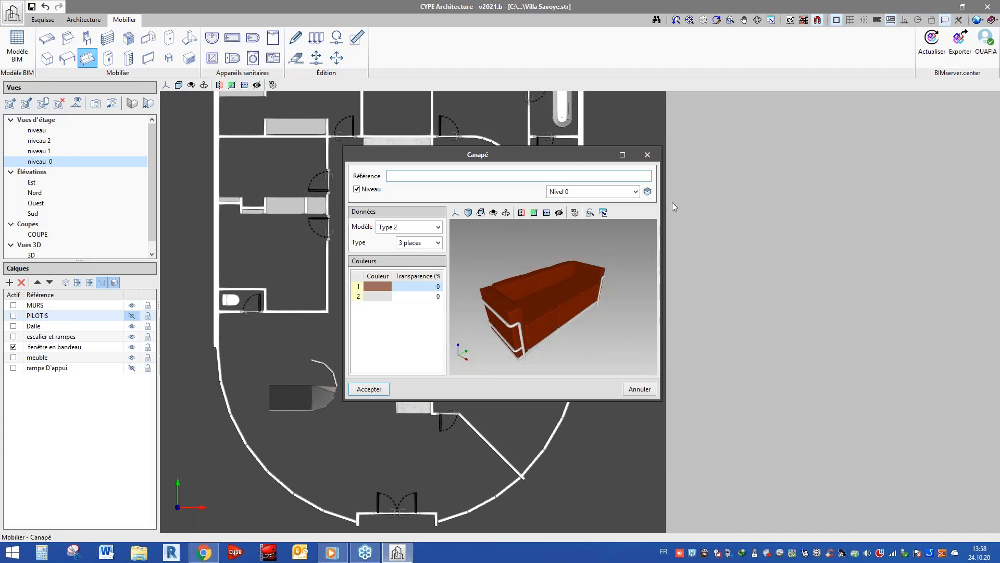
pyautogui.click(370, 390)
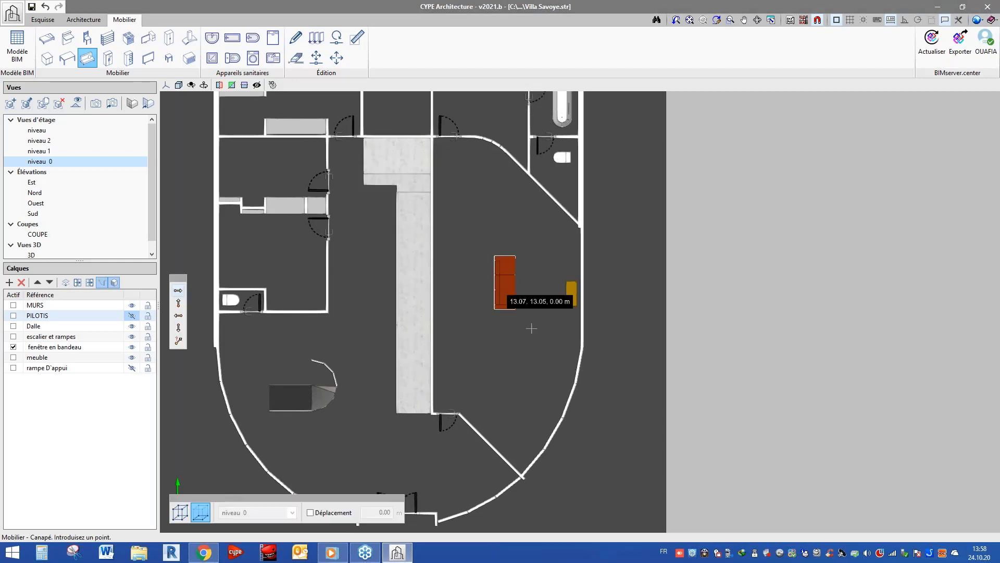
# Place the red-brown sofa against the long ramp wall, facing the storage unit across the ground-floor room
pyautogui.scroll(2, 531, 328)
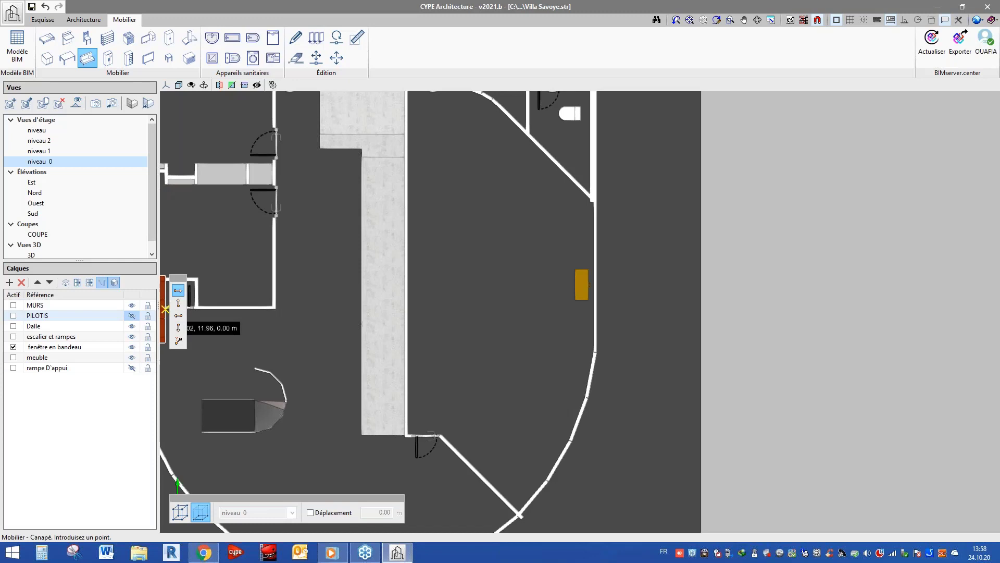
pyautogui.click(417, 234)
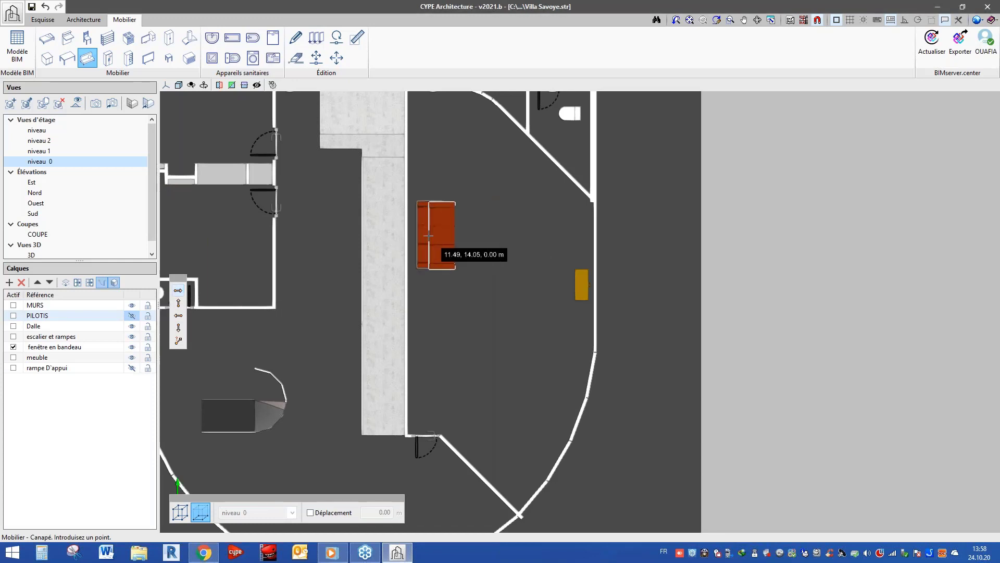
pyautogui.scroll(-1, 441, 261)
pyautogui.scroll(-1, 440, 260)
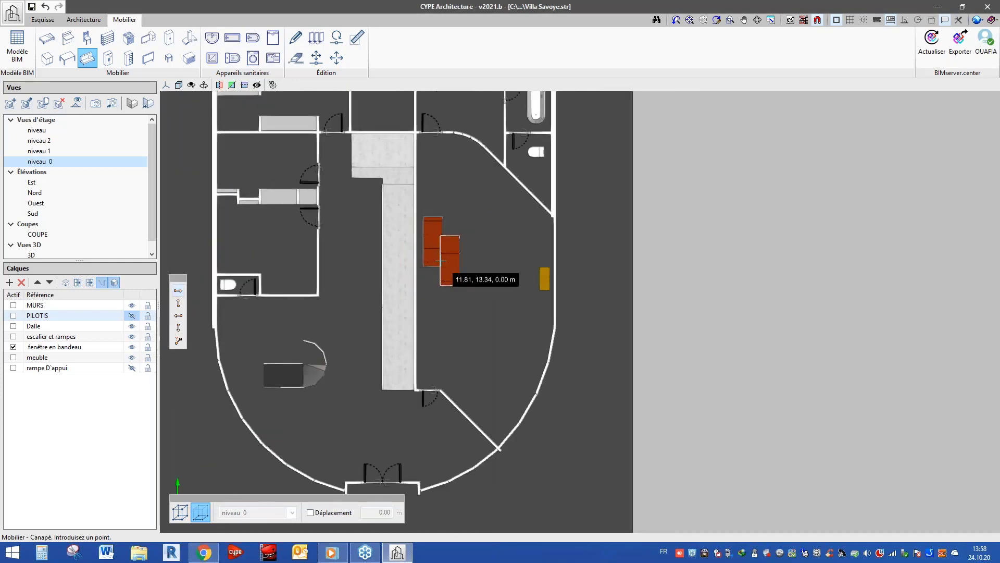
pyautogui.scroll(-1, 441, 261)
pyautogui.scroll(-1, 34, 248)
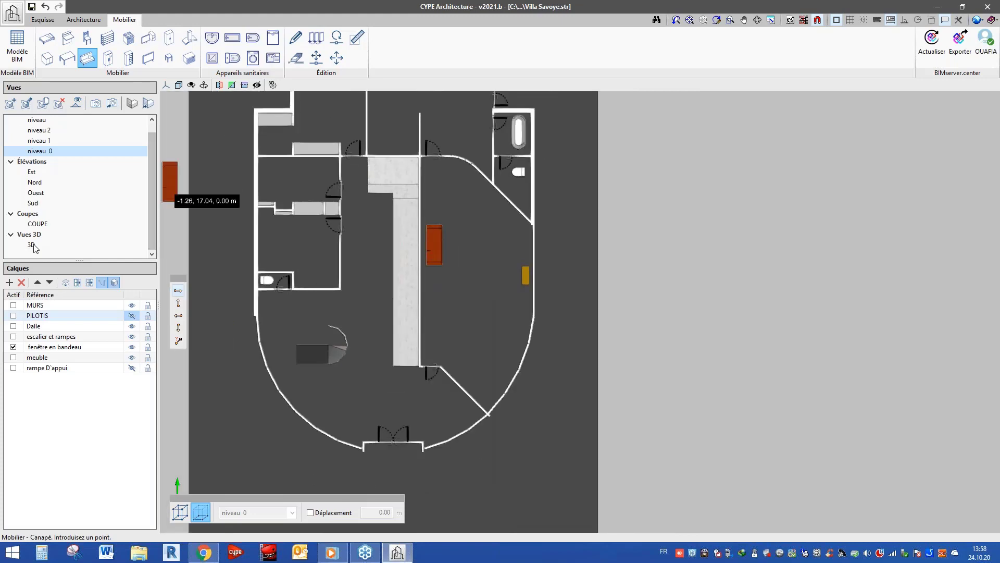
# Open the 3D view and cut the villa with a vertical section plane moved until it exposes the ground-floor sofa
pyautogui.doubleClick(31, 245)
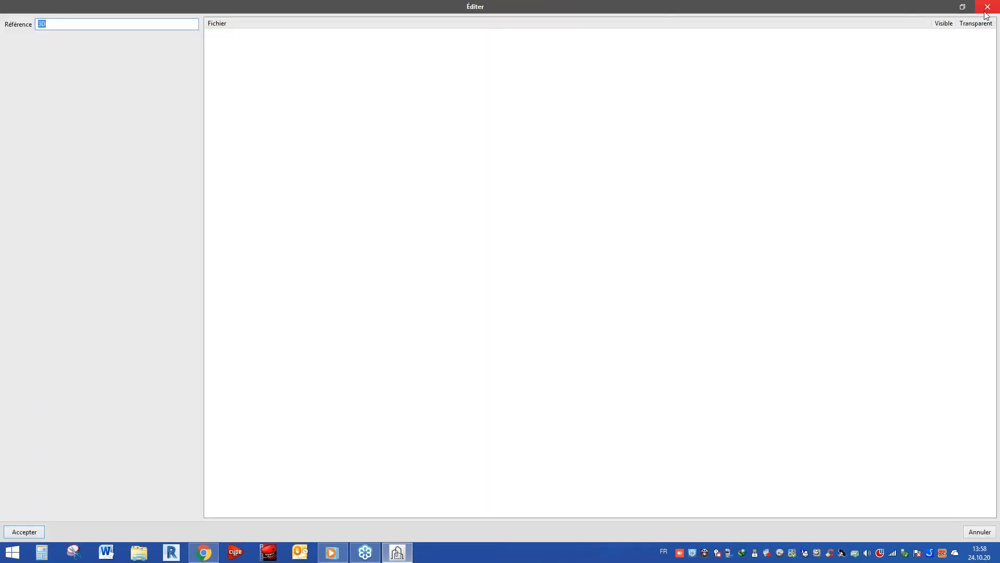
pyautogui.click(986, 7)
pyautogui.scroll(-3, 364, 275)
pyautogui.click(219, 84)
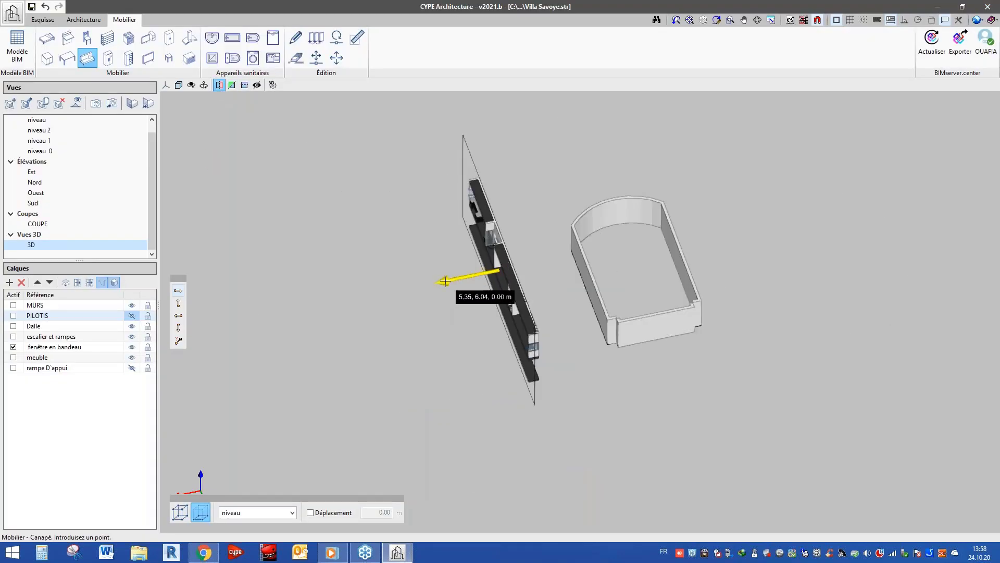
pyautogui.moveTo(445, 281); pyautogui.dragTo(370, 285)
pyautogui.scroll(2, 421, 313)
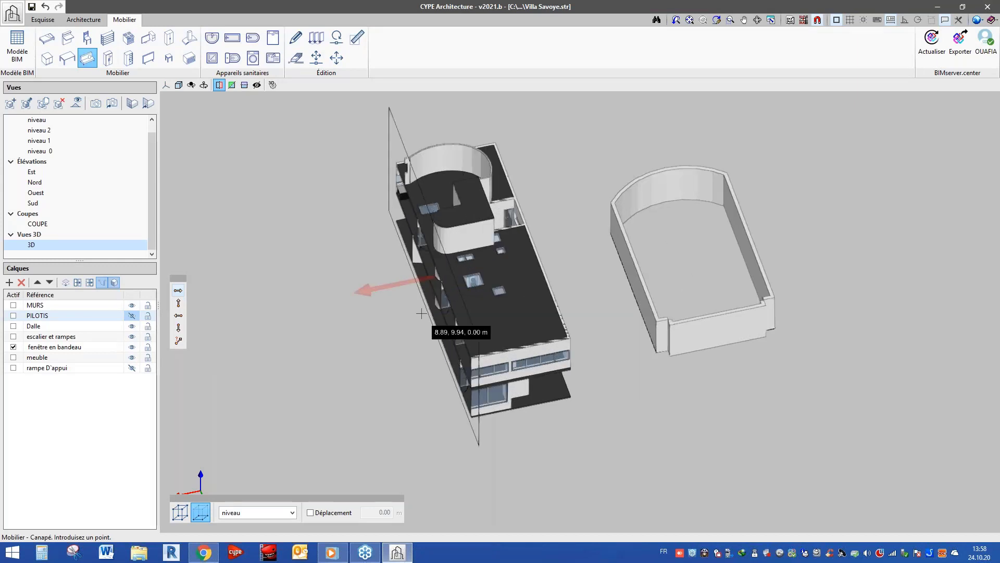
pyautogui.scroll(1, 422, 313)
pyautogui.keyDown('shift'); pyautogui.moveTo(531, 298); pyautogui.dragTo(561, 264, button='middle'); pyautogui.keyUp('shift')
pyautogui.moveTo(444, 256); pyautogui.dragTo(373, 276)
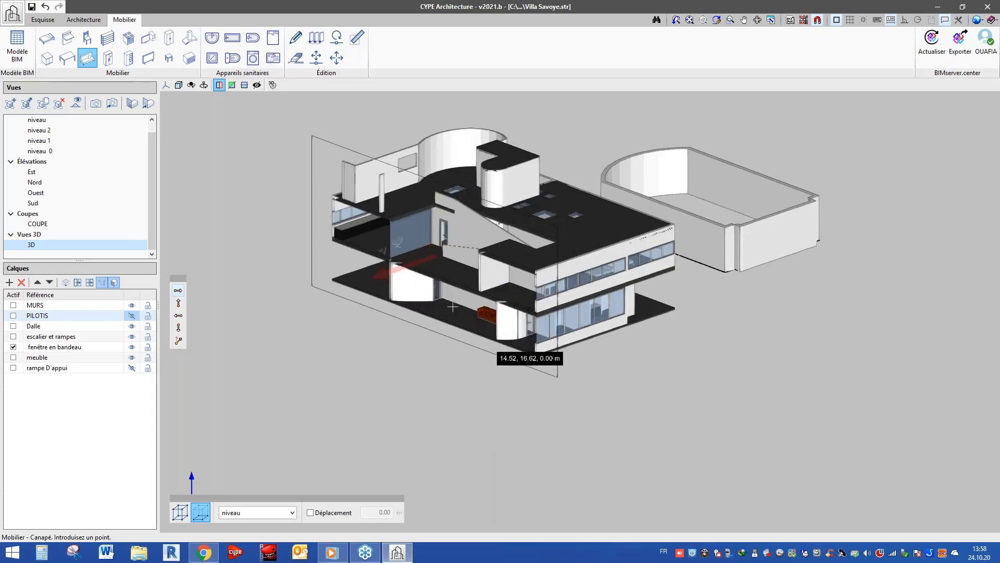
# Add a second vertical section plane perpendicular to the first and move it so it cuts through the villa's interior
pyautogui.scroll(2, 453, 308)
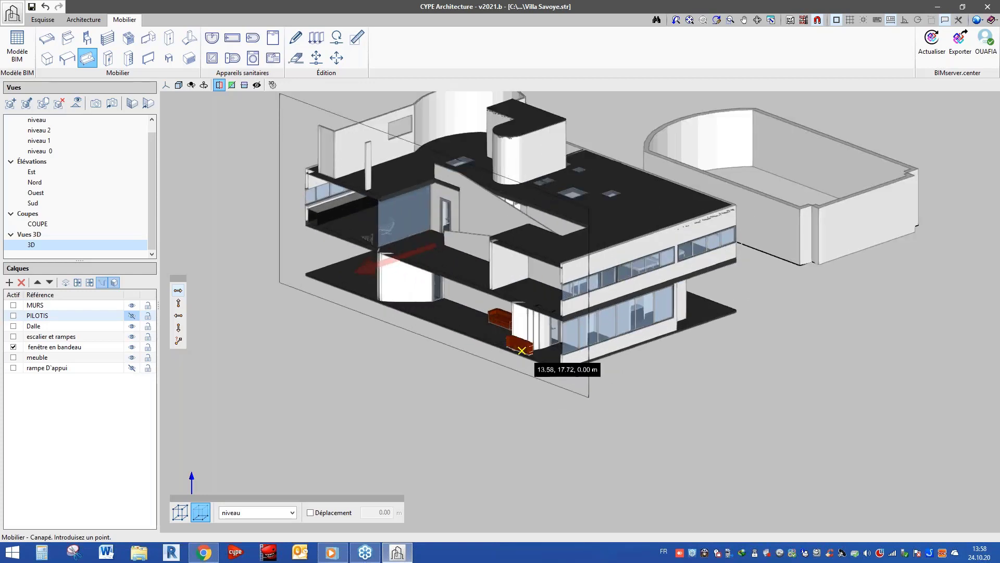
pyautogui.keyDown('shift'); pyautogui.moveTo(522, 350); pyautogui.dragTo(563, 307, button='middle'); pyautogui.keyUp('shift')
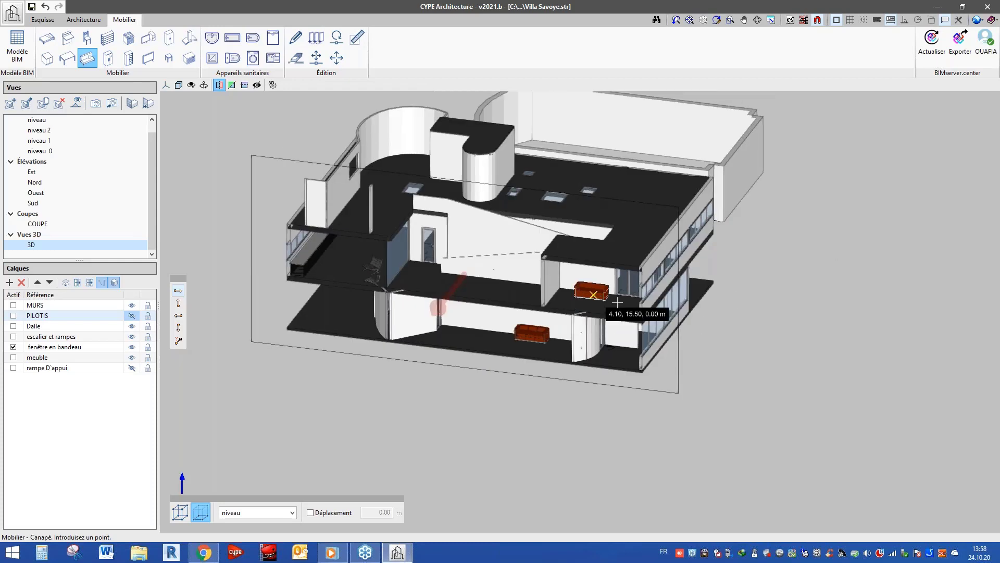
pyautogui.scroll(-3, 617, 302)
pyautogui.keyDown('shift'); pyautogui.moveTo(652, 335); pyautogui.dragTo(448, 341, button='middle'); pyautogui.keyUp('shift')
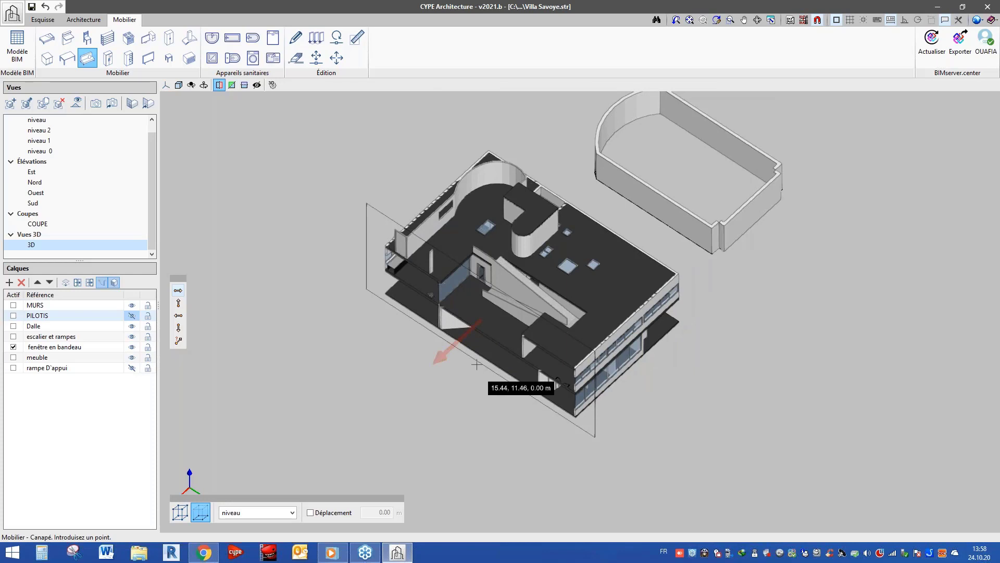
pyautogui.keyDown('shift'); pyautogui.moveTo(534, 296); pyautogui.dragTo(552, 310, button='middle'); pyautogui.keyUp('shift')
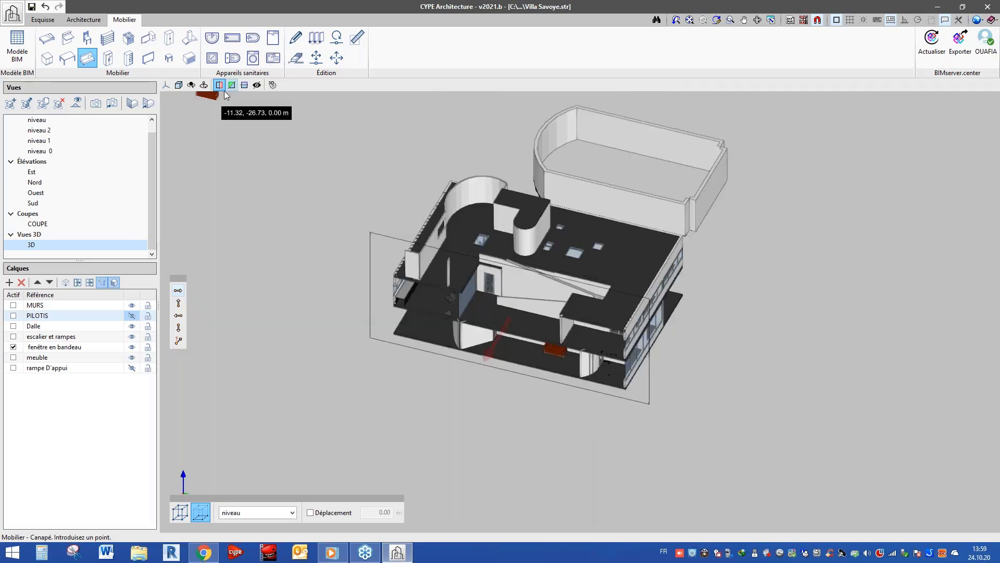
pyautogui.click(232, 85)
pyautogui.moveTo(662, 253); pyautogui.dragTo(715, 307)
pyautogui.moveTo(716, 307); pyautogui.dragTo(649, 334, button='middle')
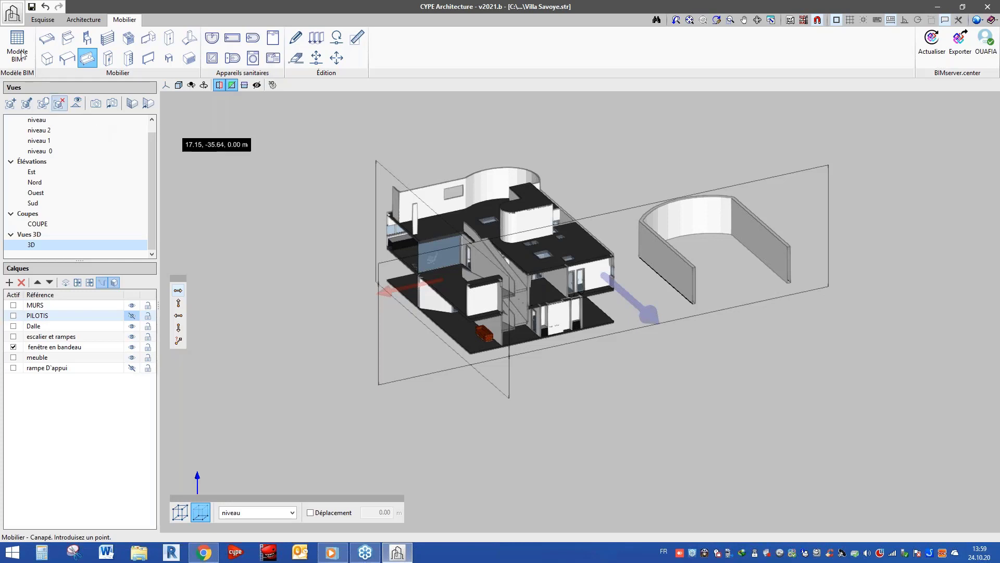
# Examine the modular stair assembly (Ensemble d'escalier modulé) options, including the stair flight dimensions and types
pyautogui.click(82, 23)
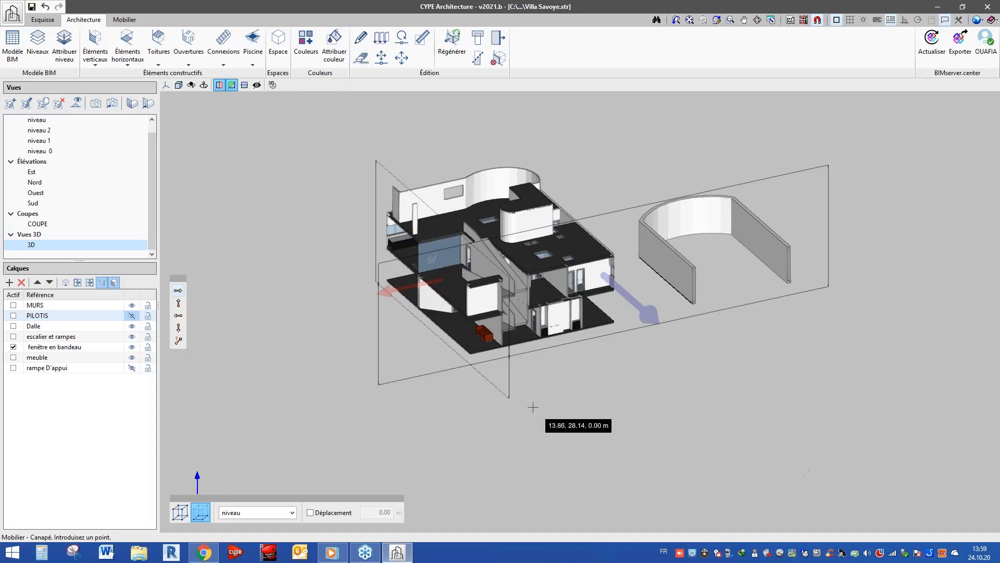
pyautogui.moveTo(532, 406); pyautogui.dragTo(566, 417, button='middle')
pyautogui.keyDown('shift'); pyautogui.moveTo(649, 378); pyautogui.dragTo(692, 329, button='middle'); pyautogui.keyUp('shift')
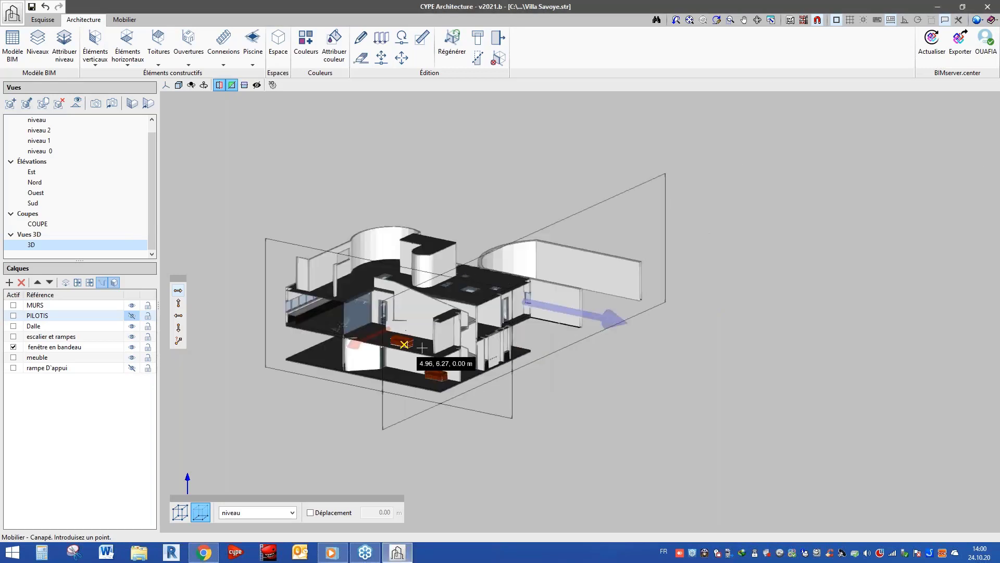
pyautogui.scroll(-2, 275, 365)
pyautogui.click(223, 41)
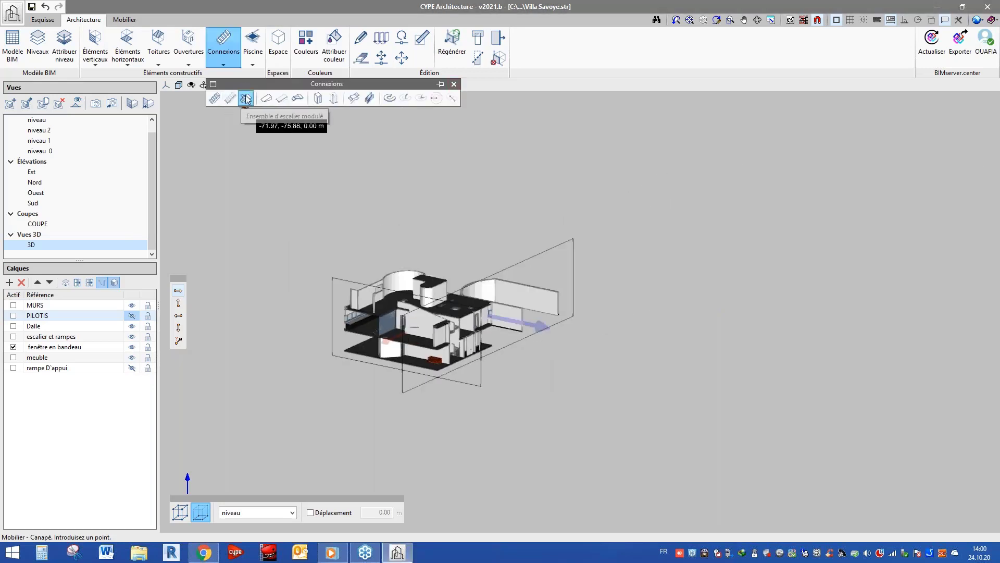
pyautogui.click(246, 98)
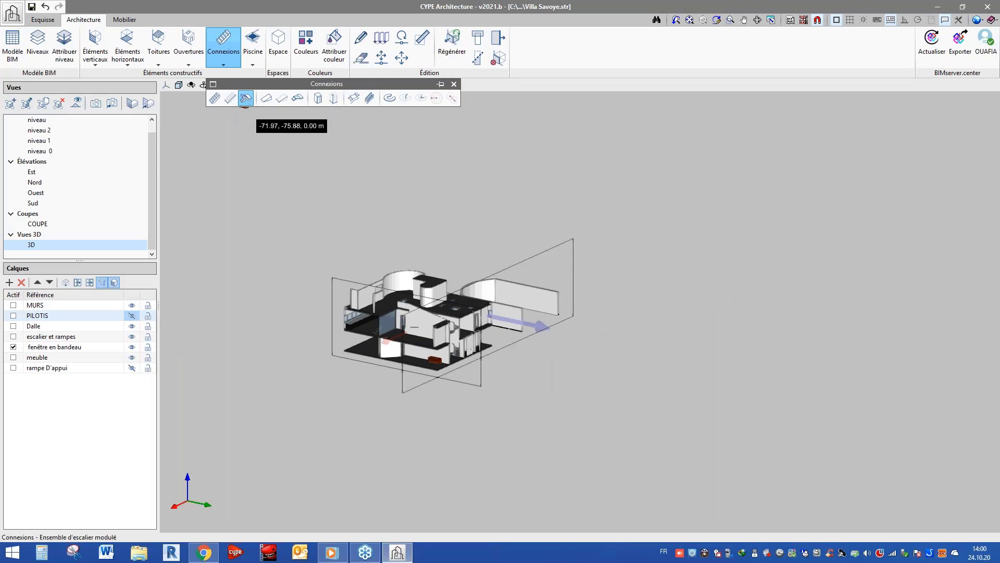
pyautogui.click(503, 148)
pyautogui.click(462, 148)
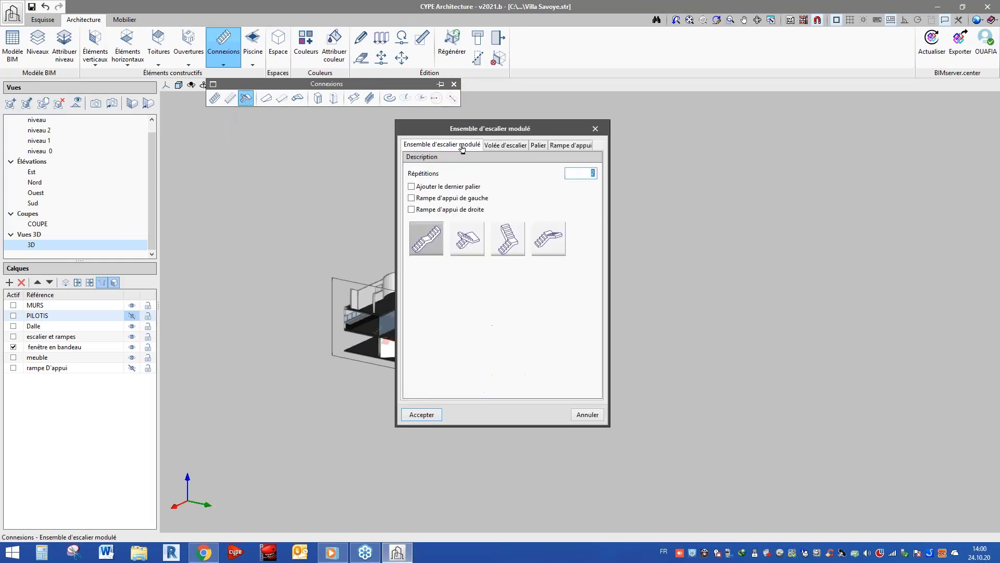
pyautogui.click(496, 147)
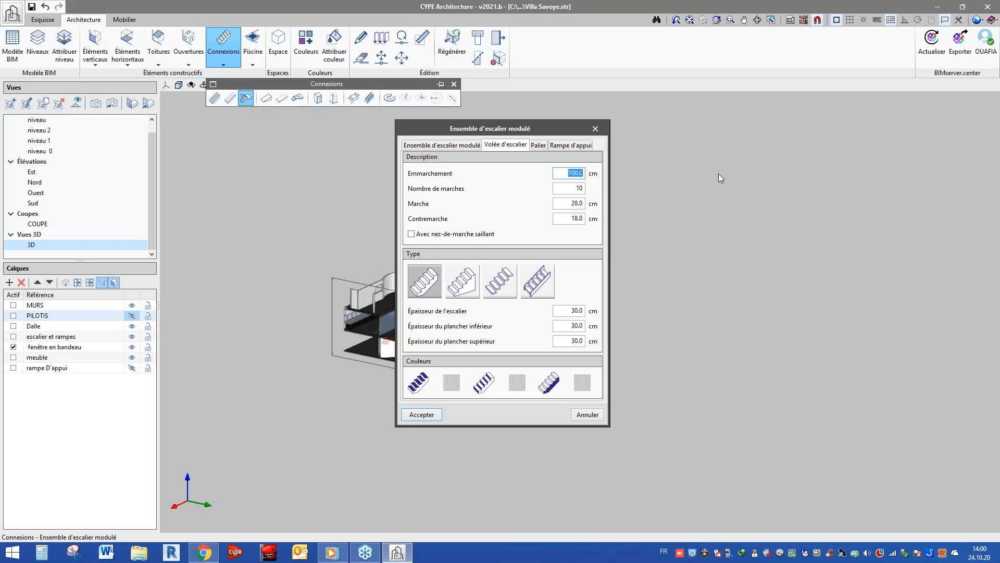
pyautogui.click(595, 129)
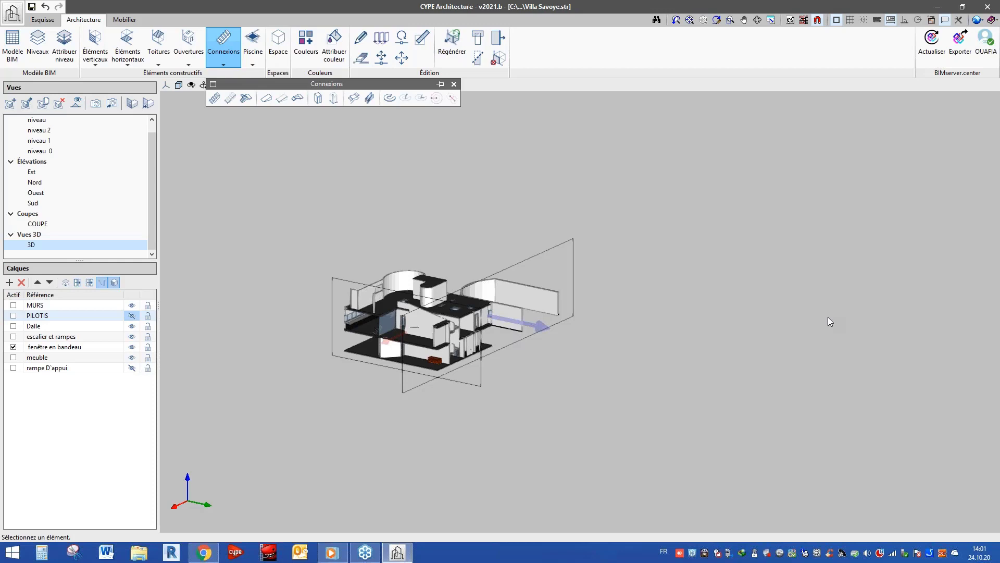
# Review the IFC export settings with the file name and project description
pyautogui.click(957, 47)
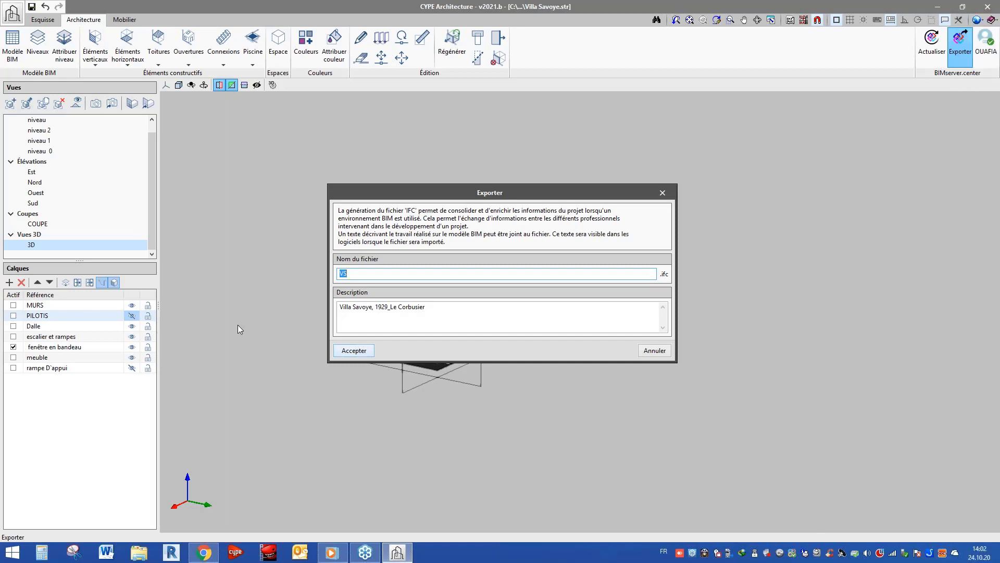
pyautogui.click(354, 350)
pyautogui.click(651, 240)
pyautogui.click(662, 193)
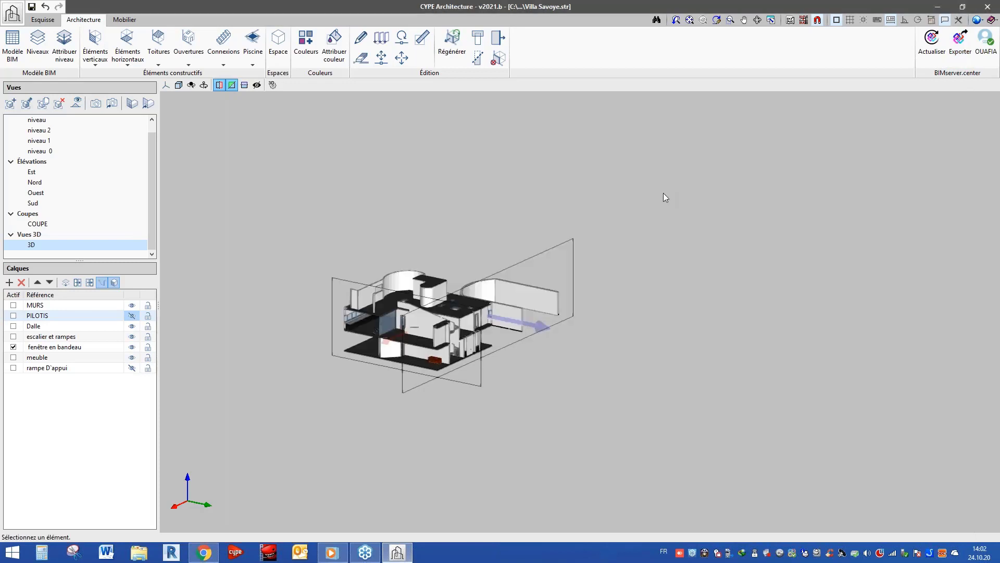
# Set up a modular stair assembly with the second layout type turning À gauche, keeping the existing flight settings and textures
pyautogui.click(224, 46)
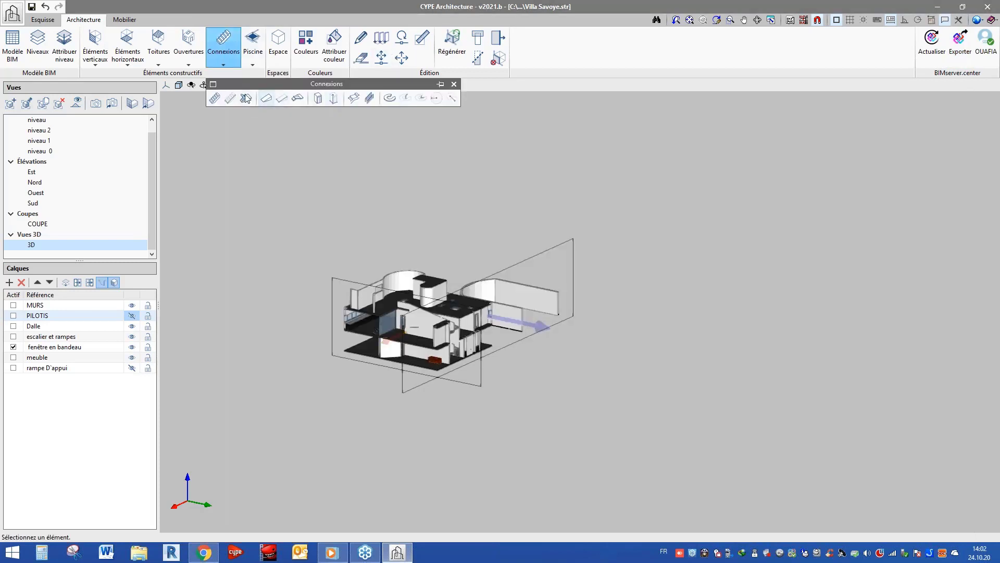
pyautogui.click(246, 98)
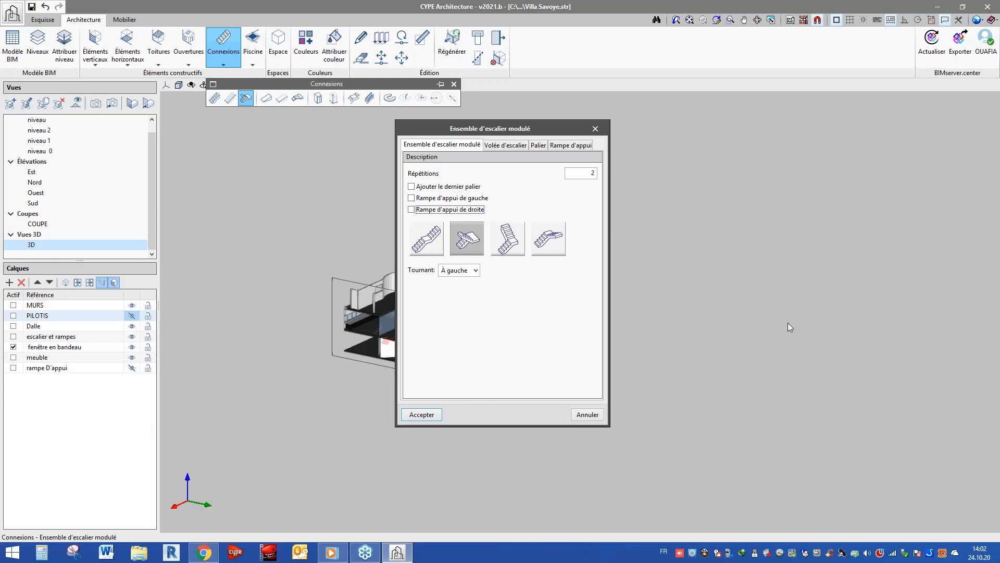
pyautogui.click(499, 147)
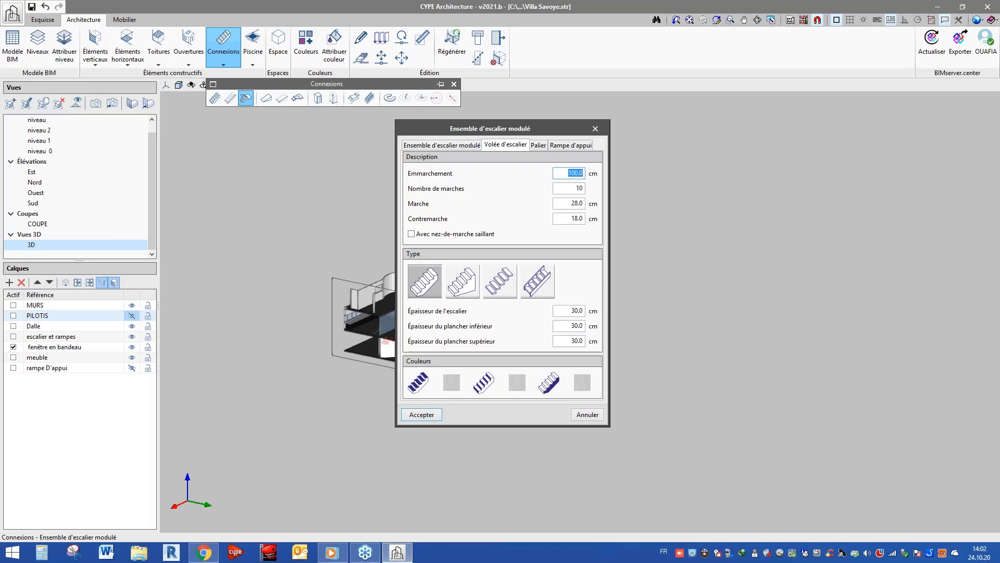
pyautogui.click(479, 148)
pyautogui.click(509, 147)
pyautogui.click(517, 382)
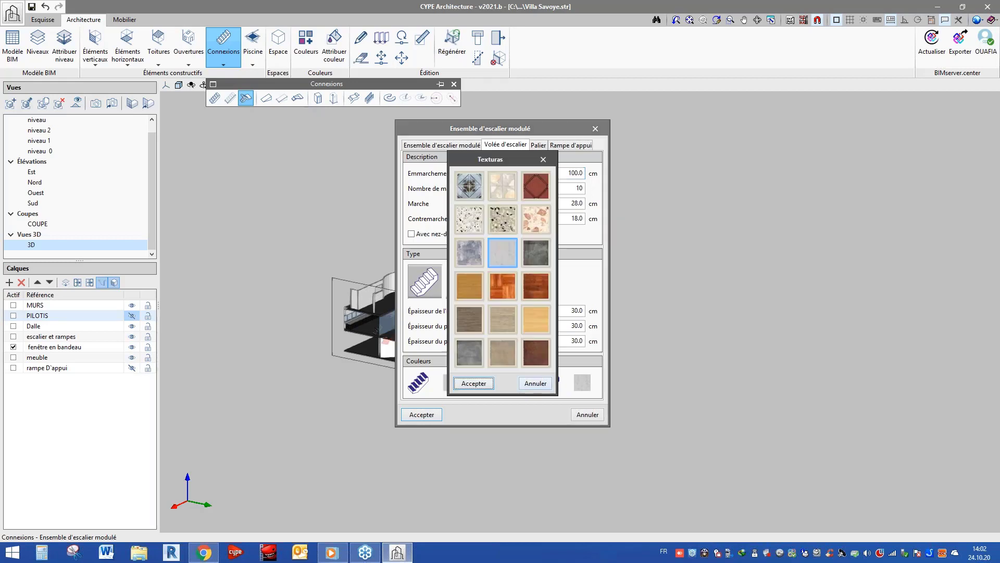
pyautogui.click(543, 159)
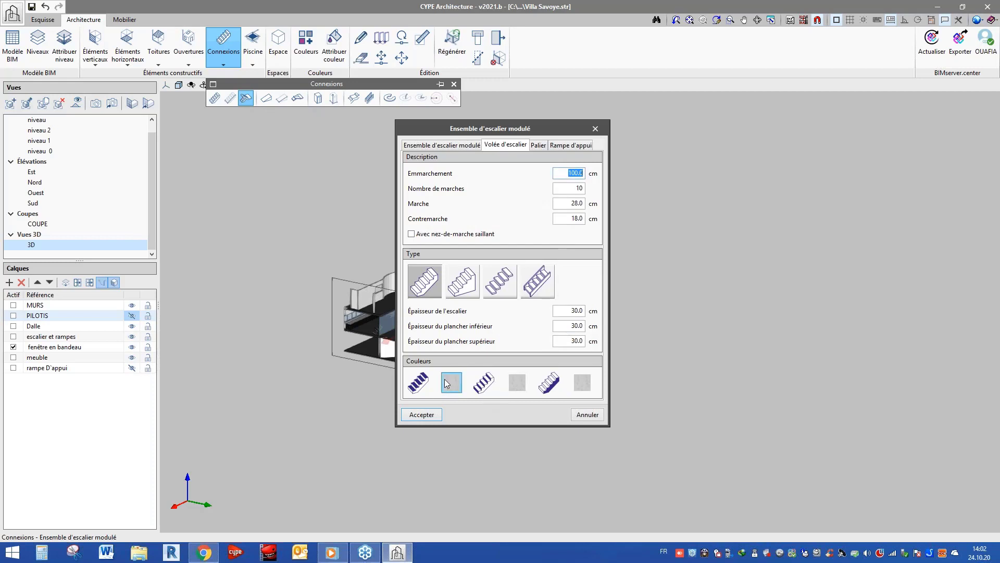
pyautogui.click(432, 420)
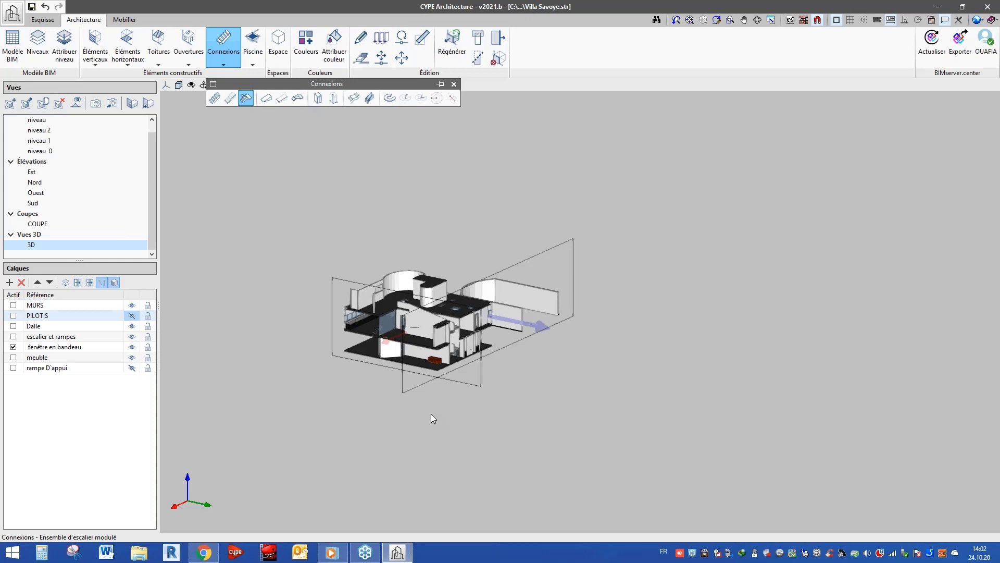
pyautogui.click(131, 367)
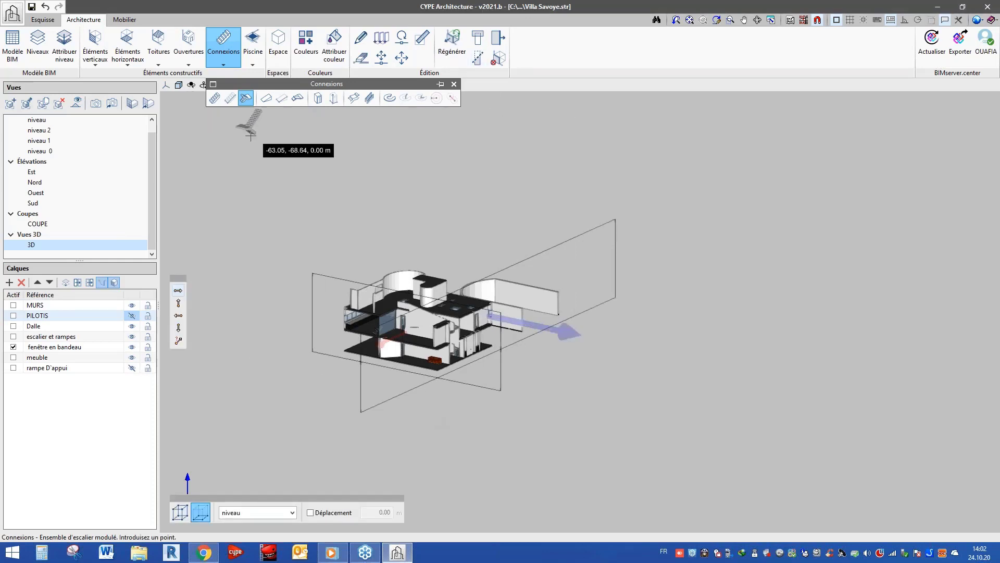
# Place the modular stair assembly on the villa's ground floor beside the white wall and end the stair placement
pyautogui.scroll(-2, 327, 327)
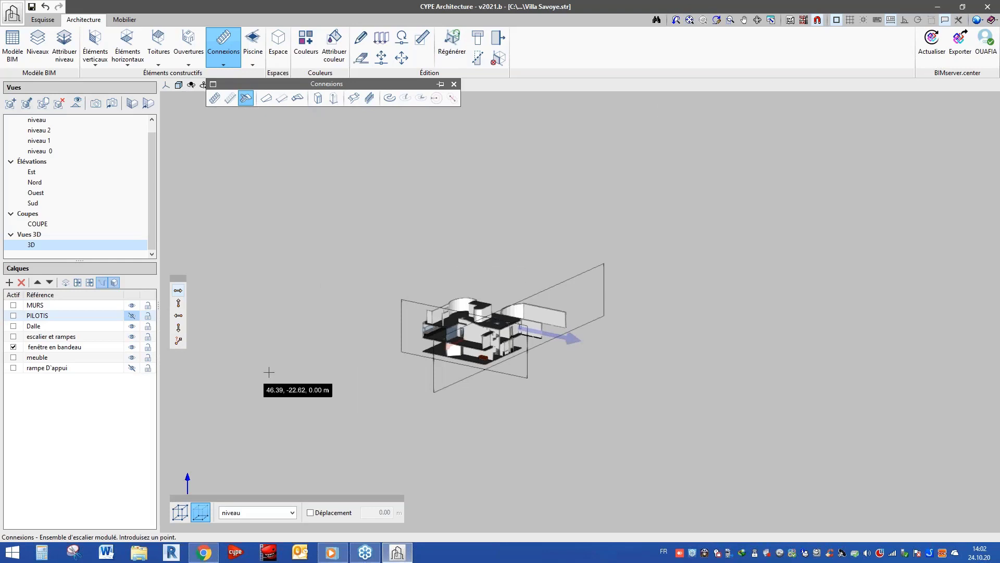
pyautogui.scroll(2, 281, 369)
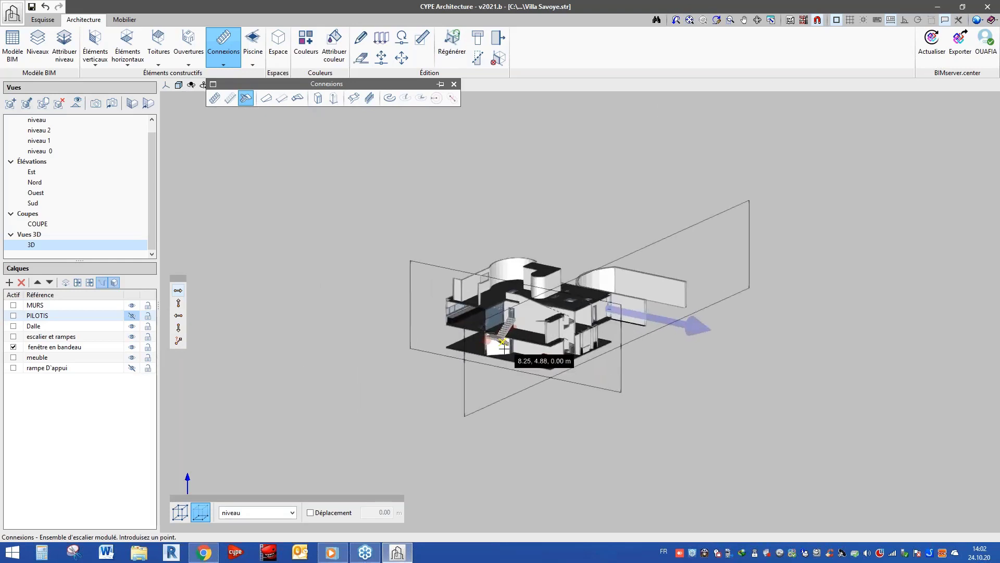
pyautogui.scroll(2, 503, 347)
pyautogui.scroll(3, 505, 359)
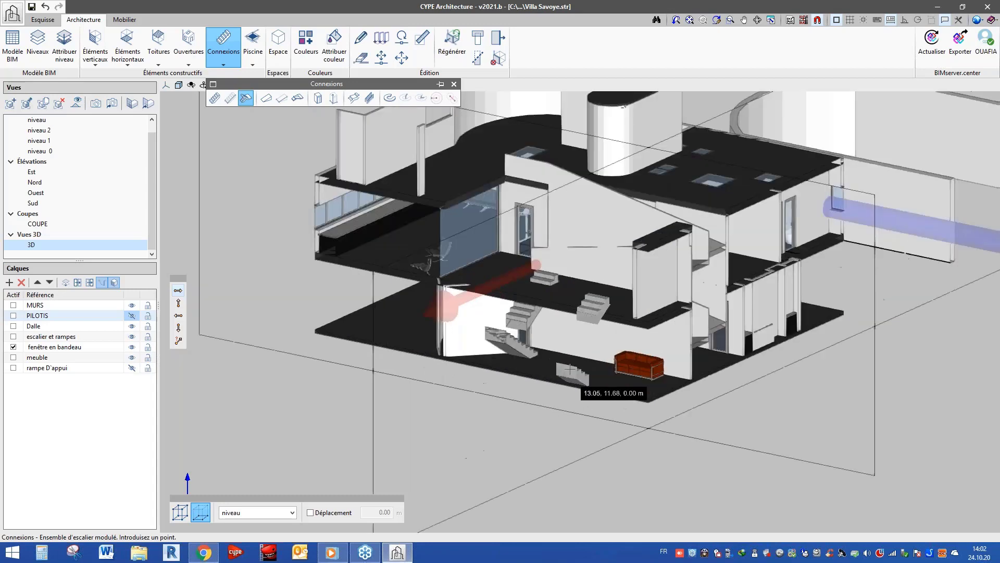
pyautogui.scroll(3, 570, 369)
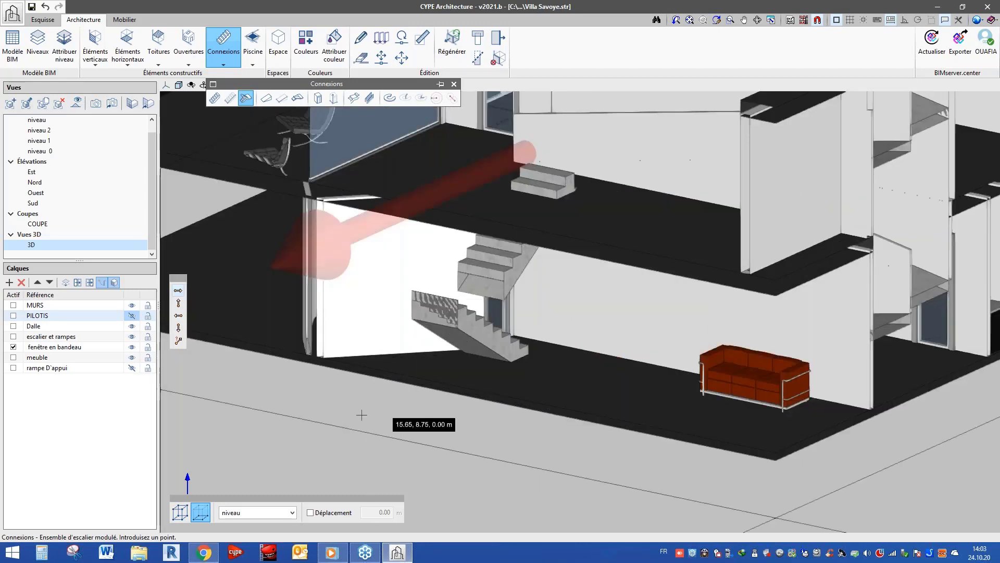
pyautogui.keyDown('shift'); pyautogui.moveTo(362, 414); pyautogui.dragTo(578, 390, button='middle'); pyautogui.keyUp('shift')
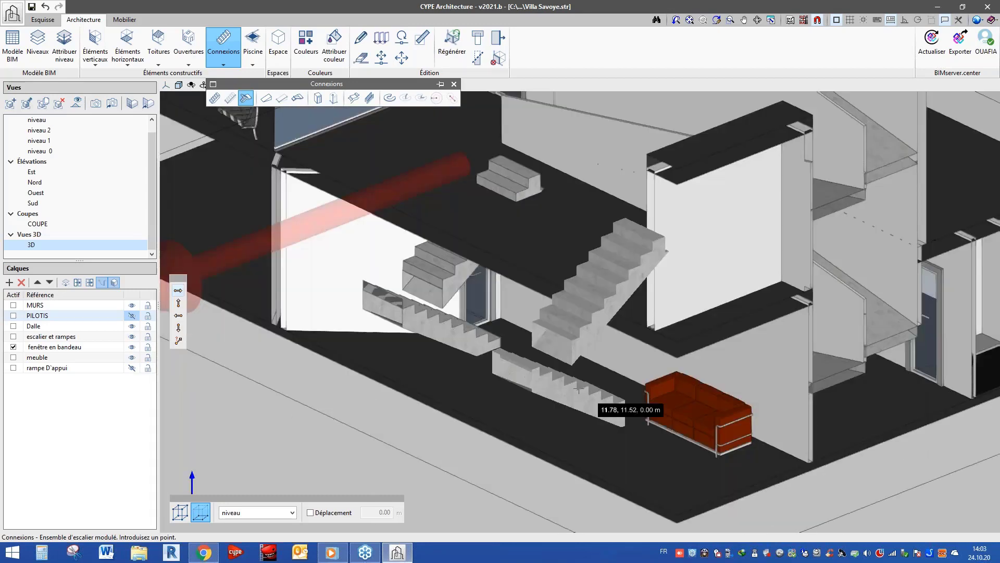
pyautogui.rightClick(578, 390)
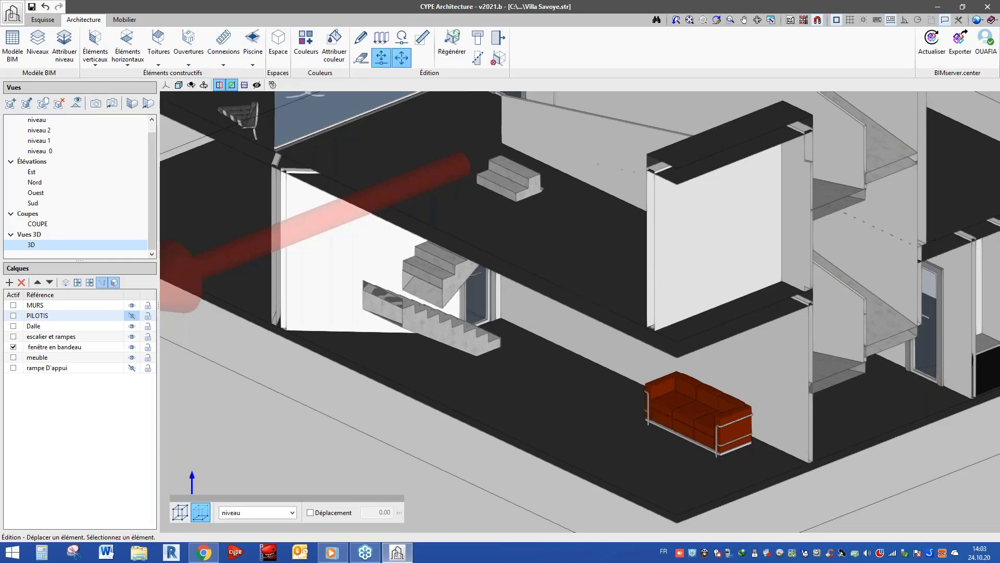
# Try to move the lower flight of the new modular stair on the ground floor
pyautogui.scroll(-5, 413, 325)
pyautogui.click(413, 325)
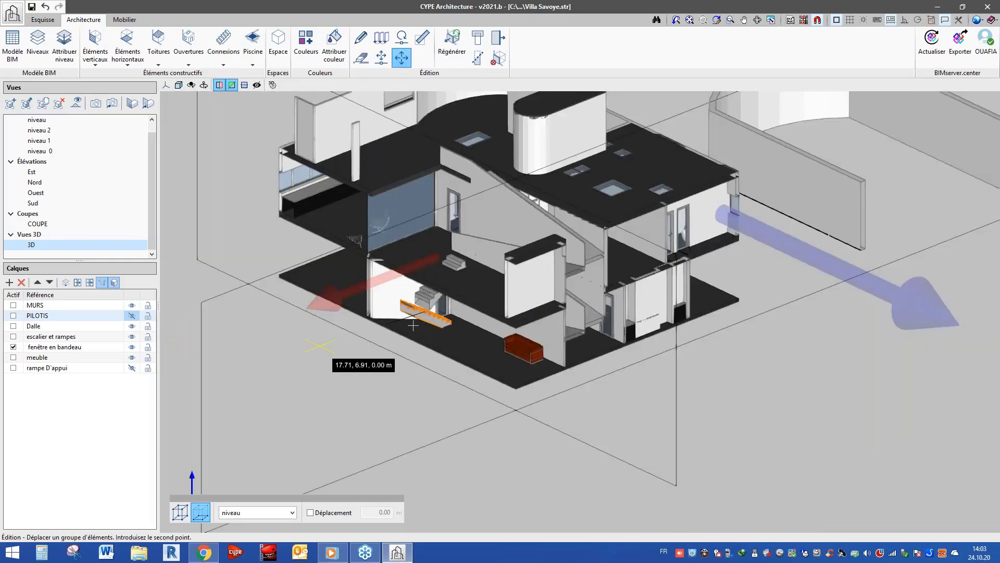
pyautogui.scroll(5, 413, 325)
pyautogui.click(406, 250)
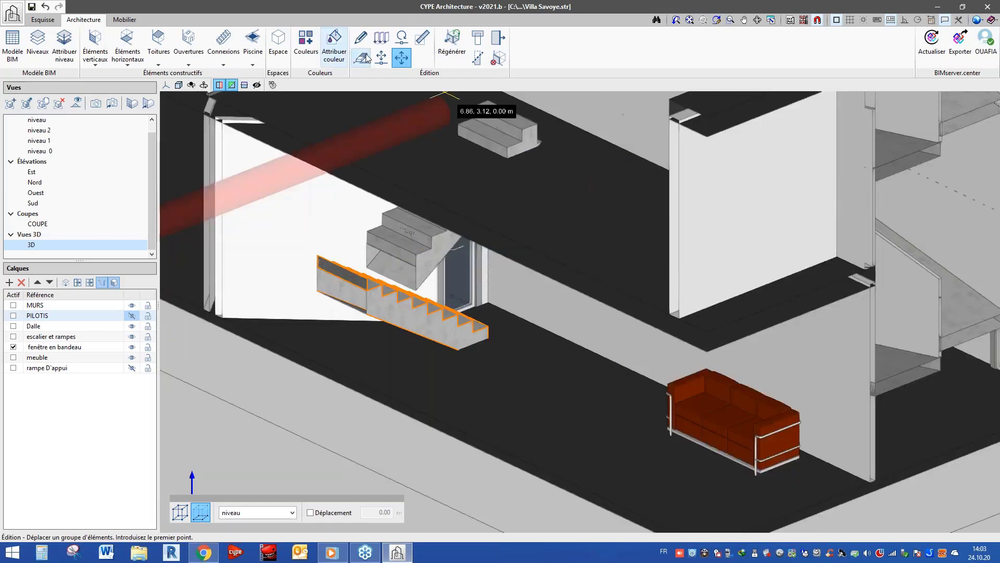
# Erase the upper flight of the new modular stair, keeping the lower flight on the ground floor
pyautogui.click(365, 58)
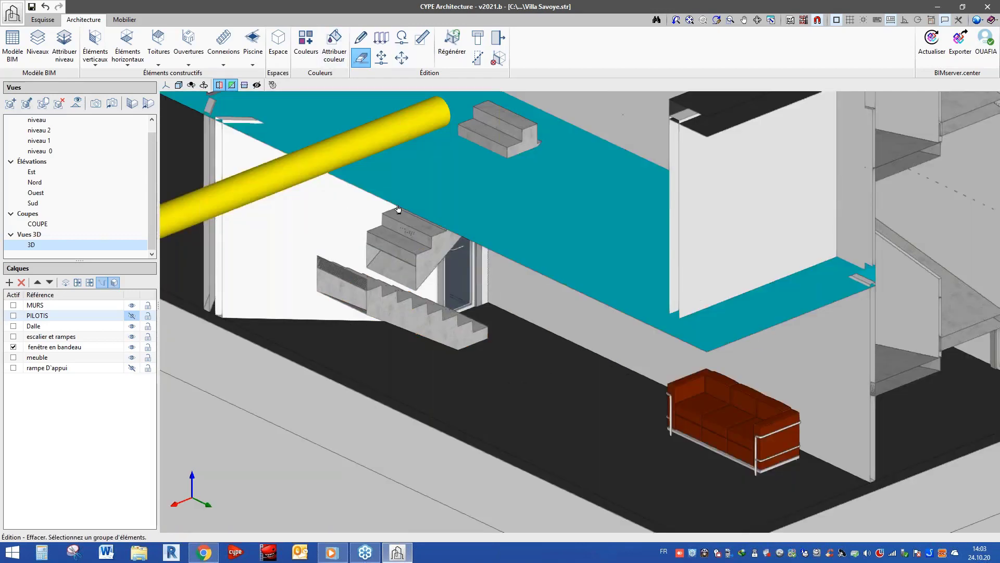
pyautogui.click(398, 209)
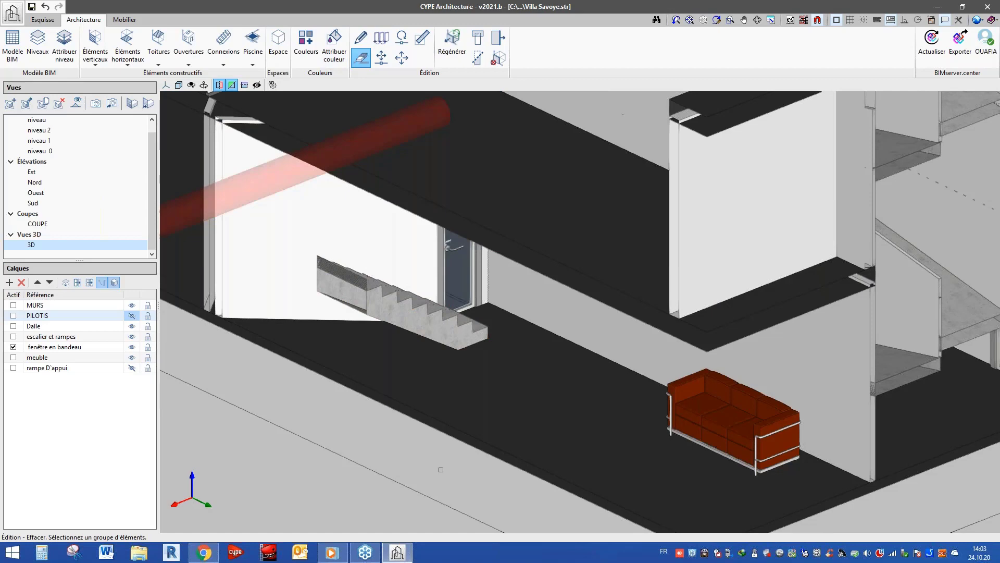
pyautogui.scroll(-2, 435, 346)
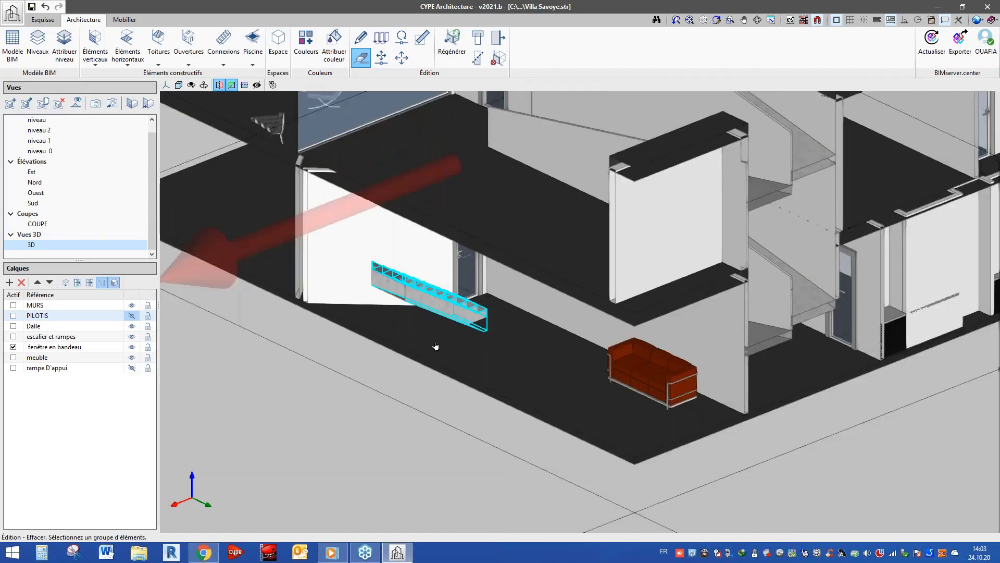
pyautogui.scroll(2, 436, 346)
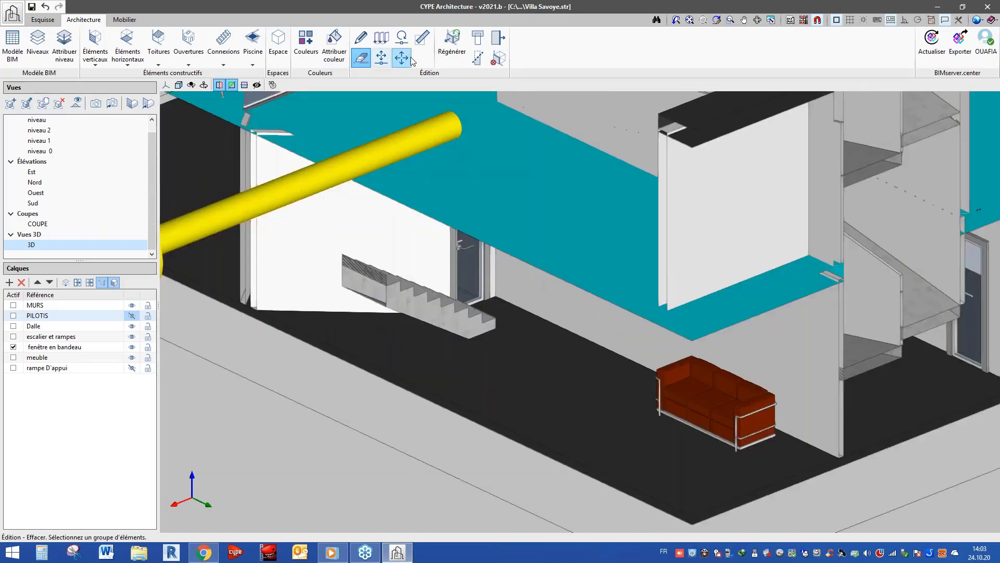
# Look at the rotate and colour-assignment tools and open the niveau 1 plan view around the stairs
pyautogui.click(402, 37)
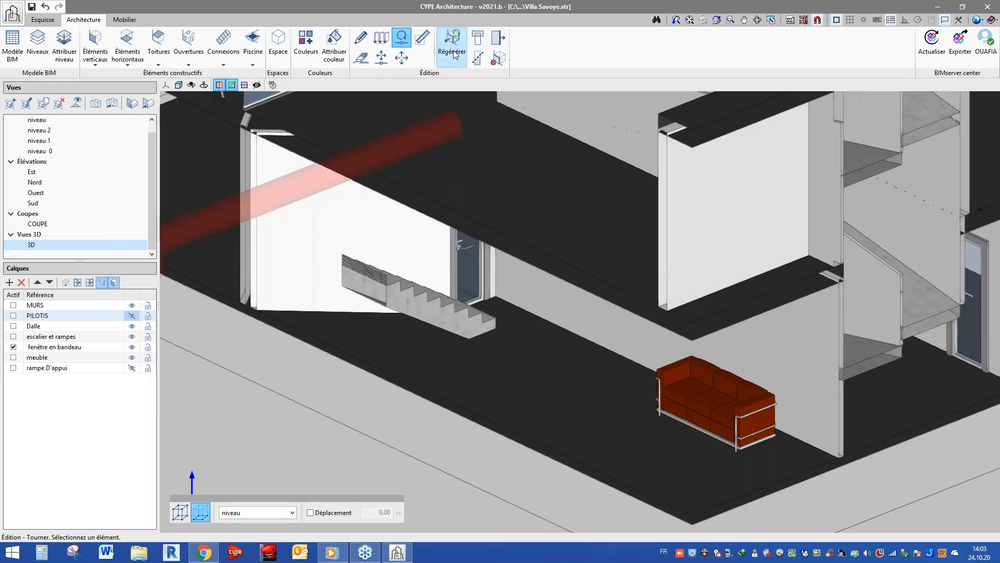
pyautogui.click(336, 52)
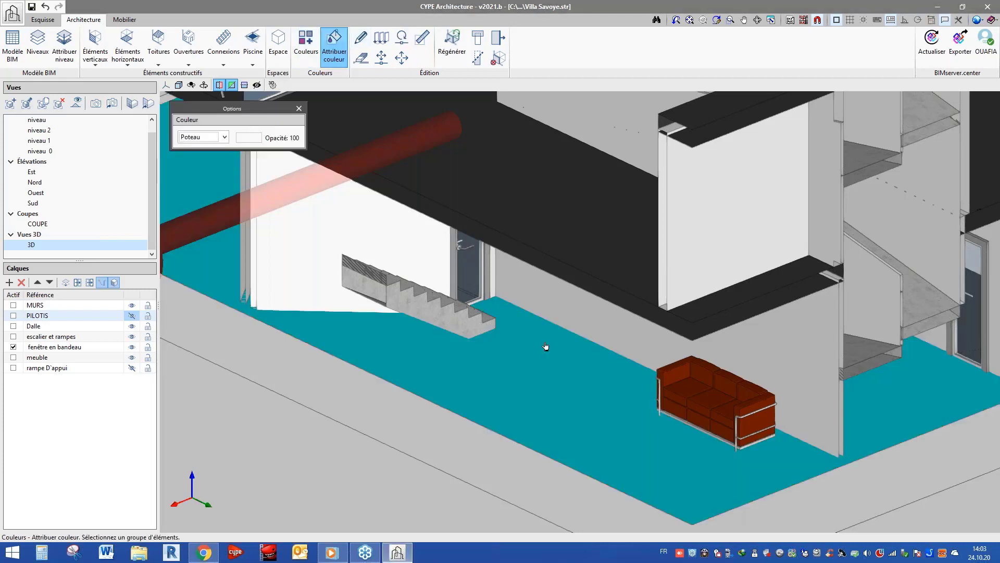
pyautogui.scroll(-1, 546, 346)
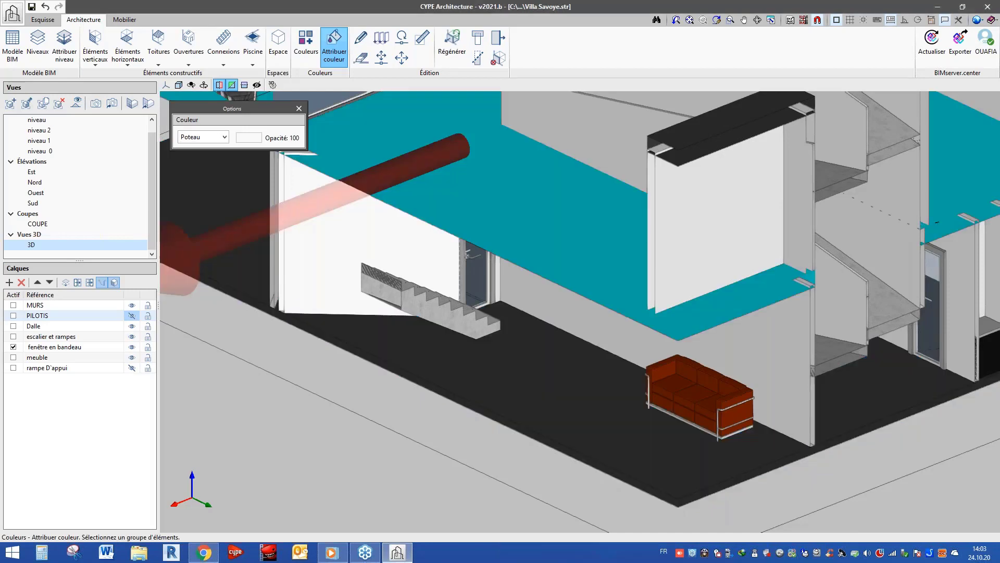
pyautogui.click(39, 141)
pyautogui.scroll(8, 458, 264)
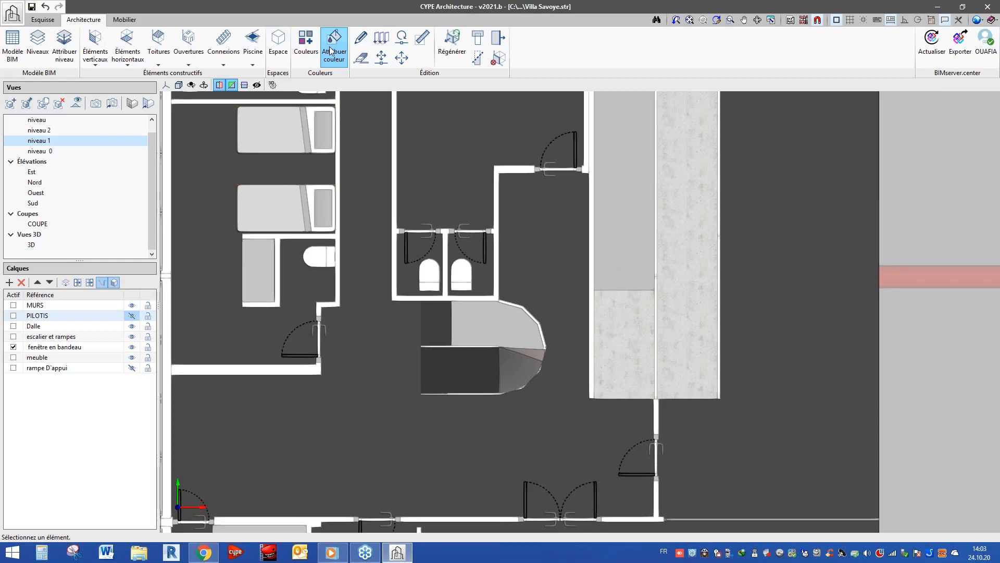
# Try to assign the Poteau colour to the long outer wall beside the bedrooms on niveau 1
pyautogui.click(331, 50)
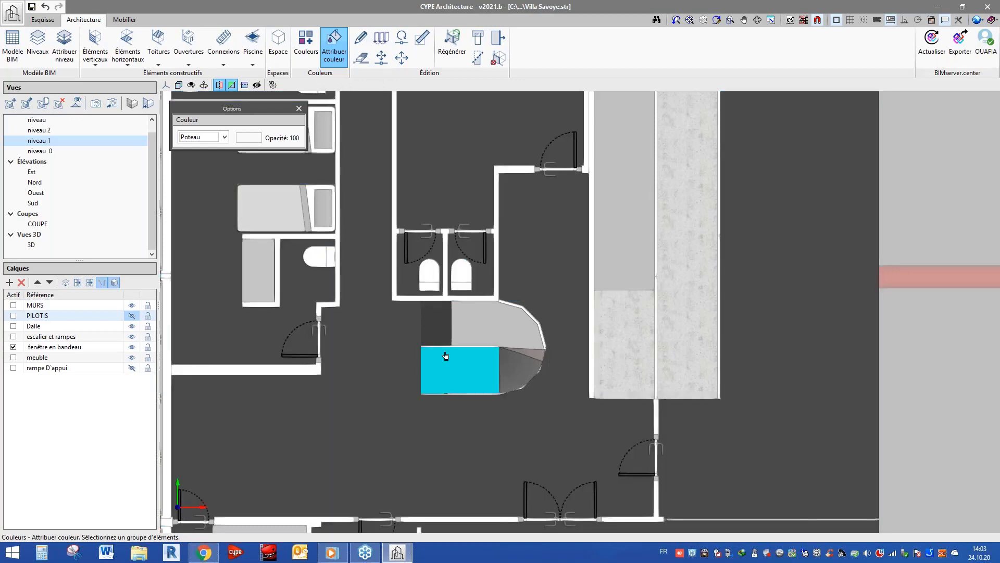
pyautogui.scroll(-5, 445, 355)
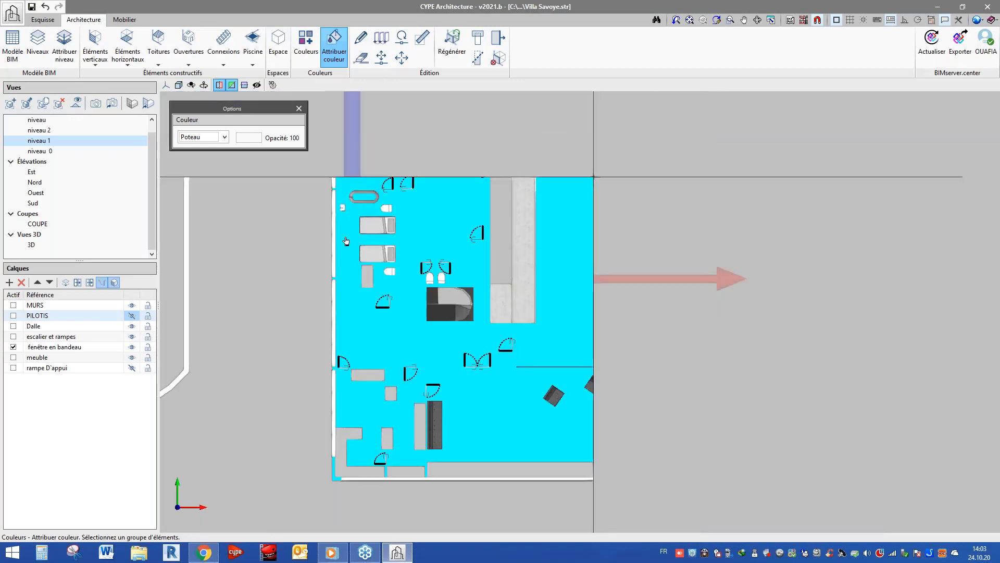
pyautogui.click(334, 240)
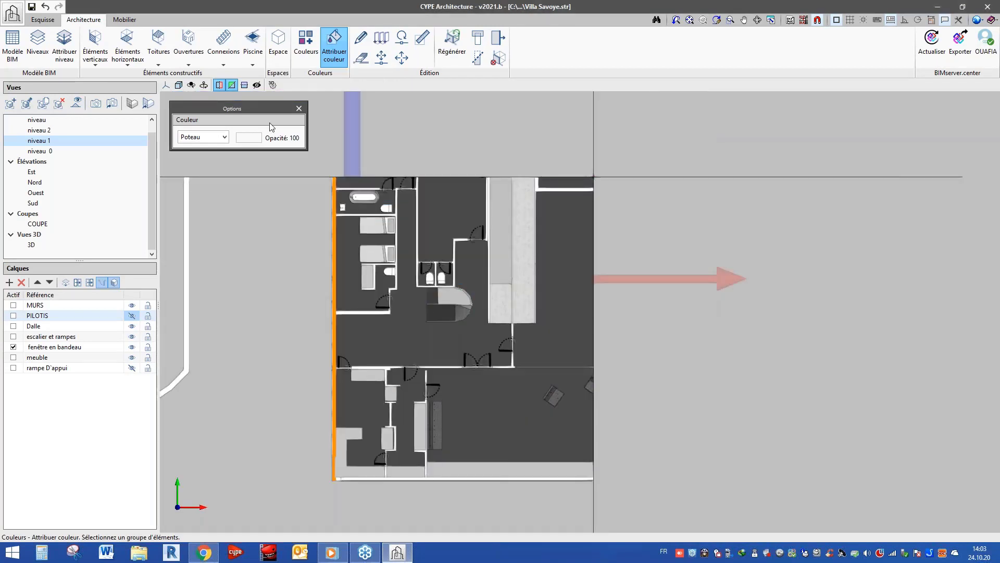
pyautogui.click(332, 49)
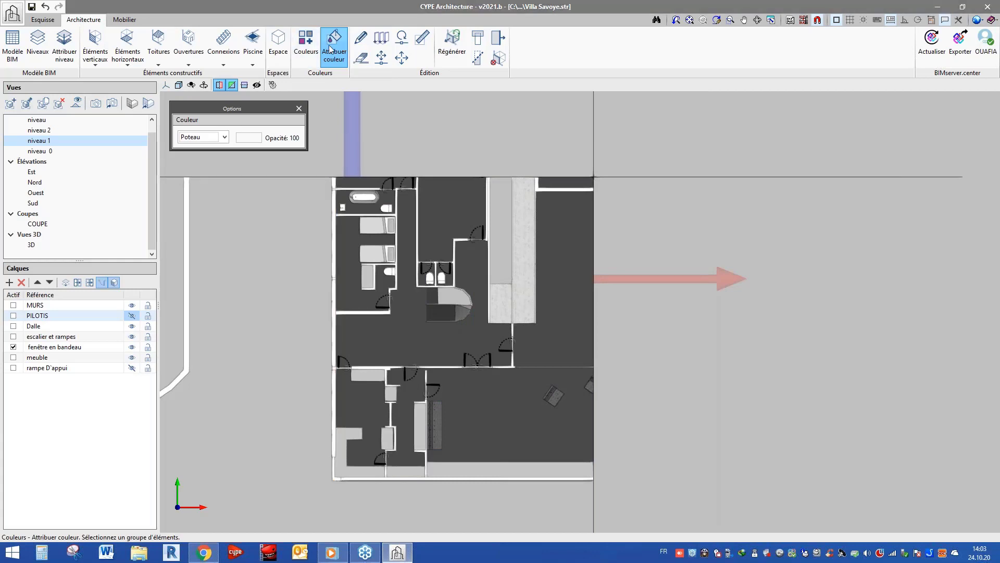
# Change the Poteau colour in the project colour list to medium grey (RGB 128, 128, 128)
pyautogui.click(306, 42)
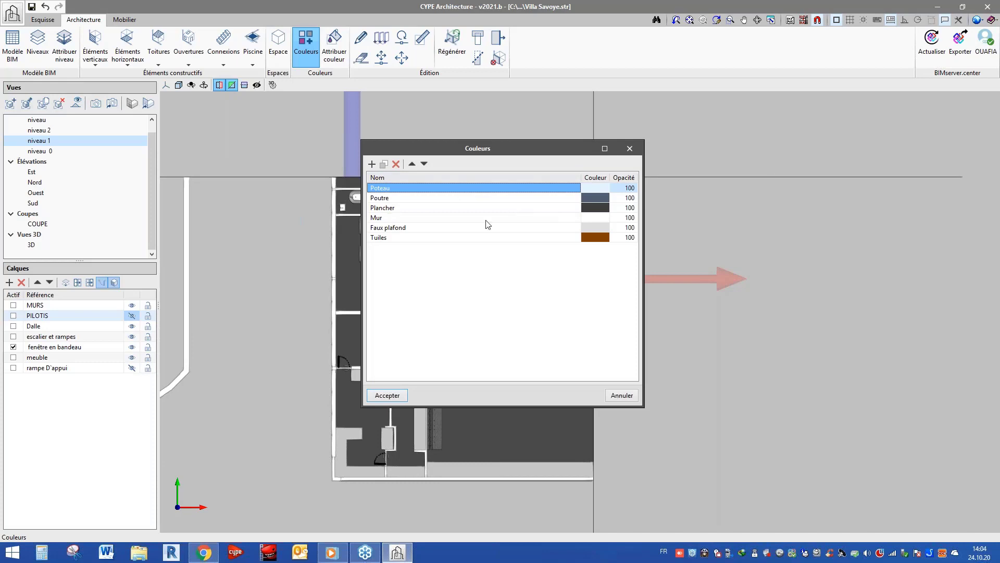
pyautogui.click(594, 187)
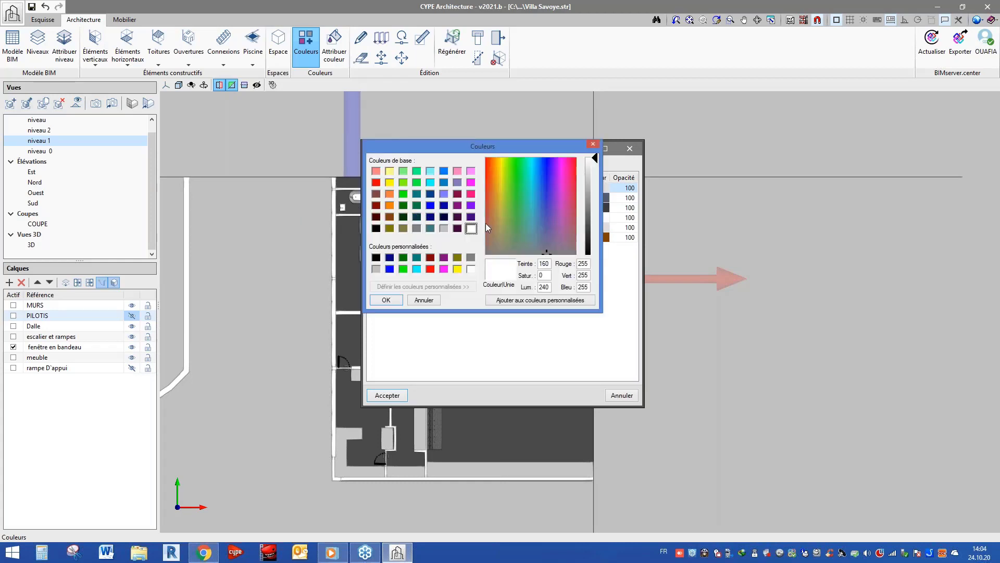
pyautogui.moveTo(524, 144); pyautogui.dragTo(561, 122)
pyautogui.click(455, 209)
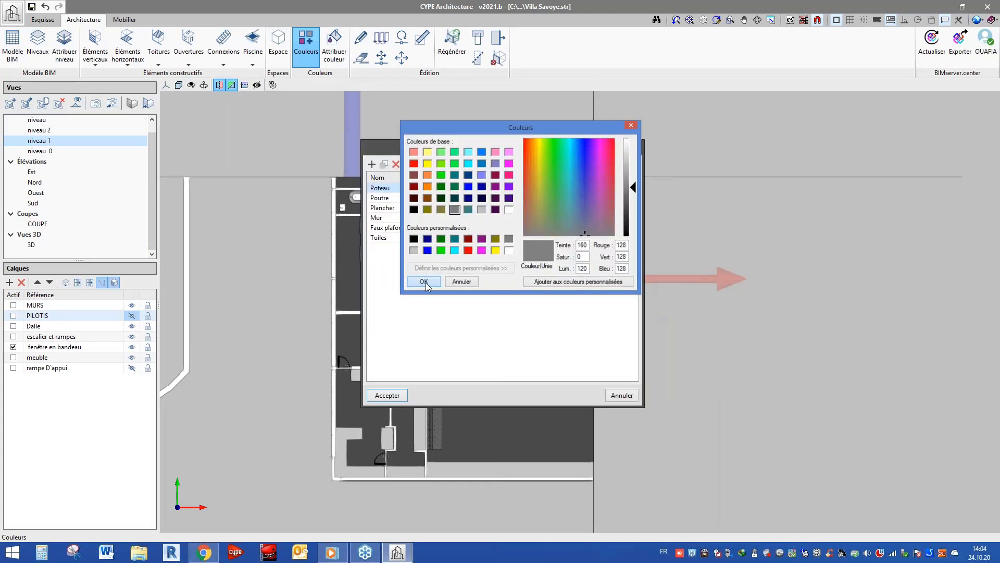
pyautogui.click(426, 283)
# Set the Poutre colour to light grey (RGB 192, 192, 192), keep the Tuiles colour and accept the colour list
pyautogui.click(592, 197)
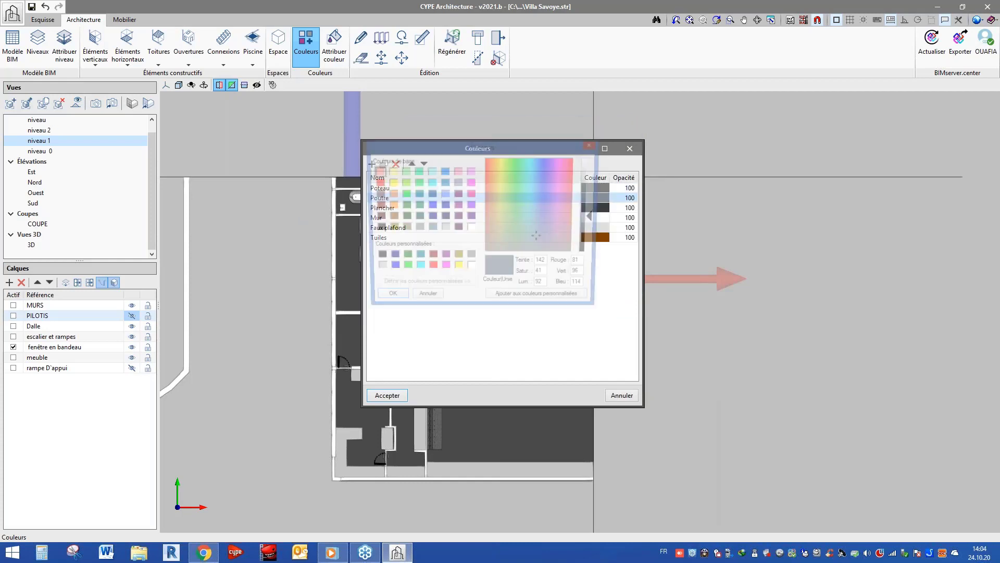
pyautogui.click(376, 268)
pyautogui.click(386, 299)
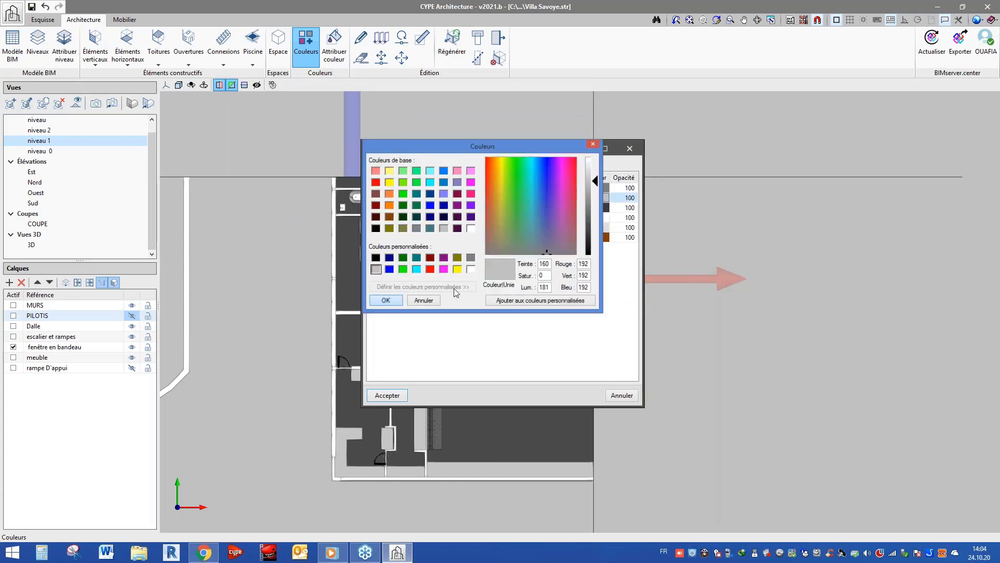
pyautogui.click(589, 237)
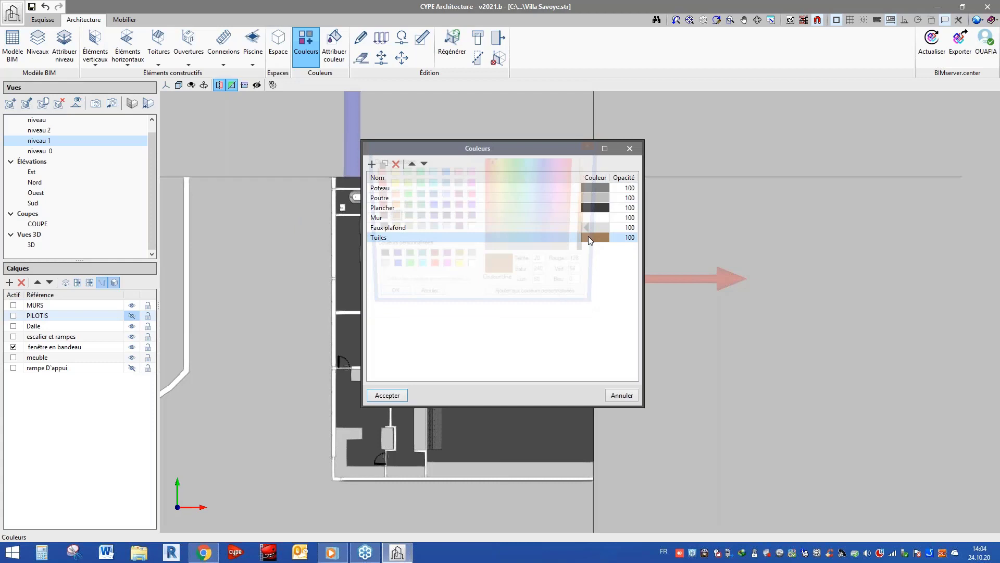
pyautogui.click(387, 302)
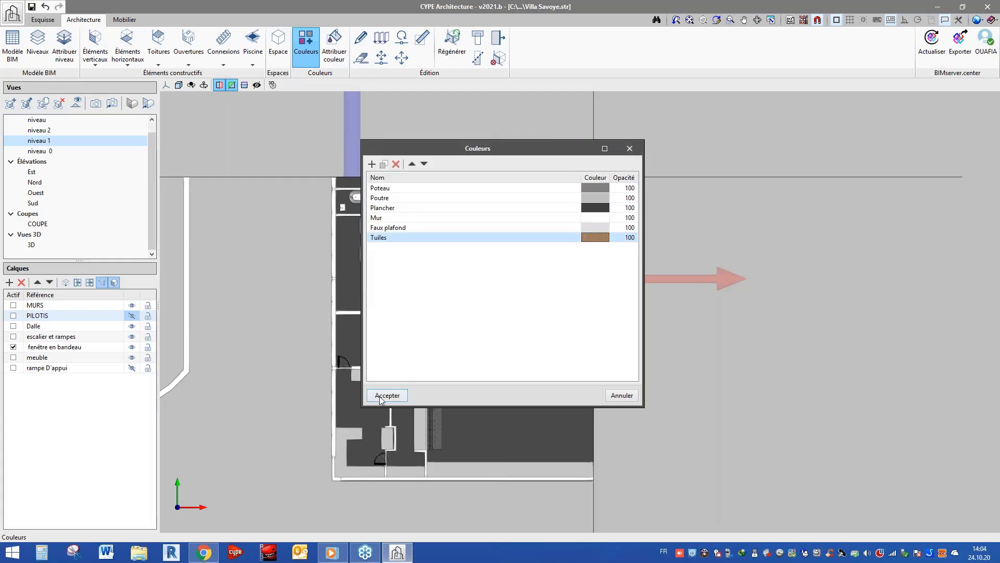
pyautogui.click(381, 396)
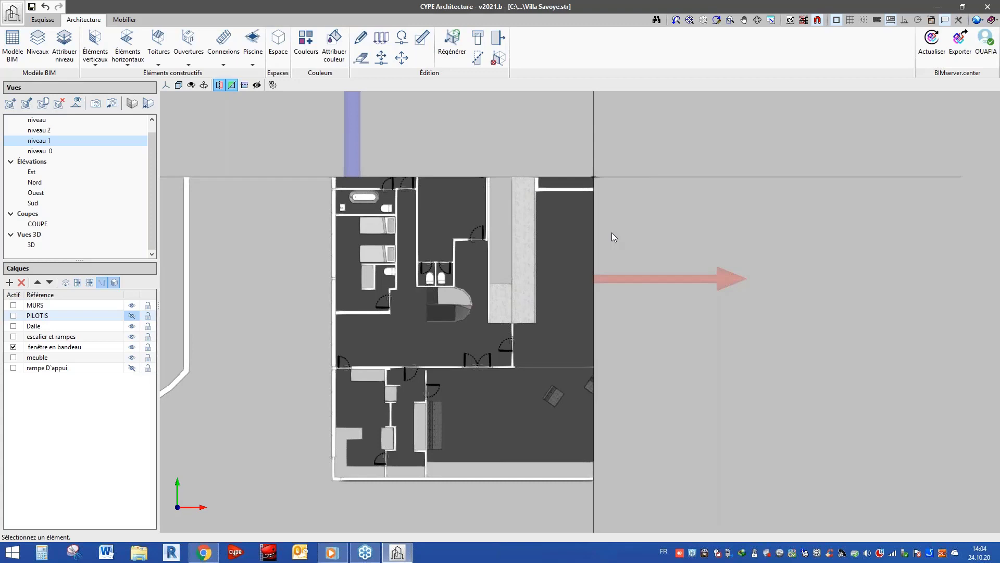
# Examine the wall (Mur) options for niveau 1, including introduction mode, adjustment, type, height, thickness and colour
pyautogui.click(67, 64)
pyautogui.click(96, 58)
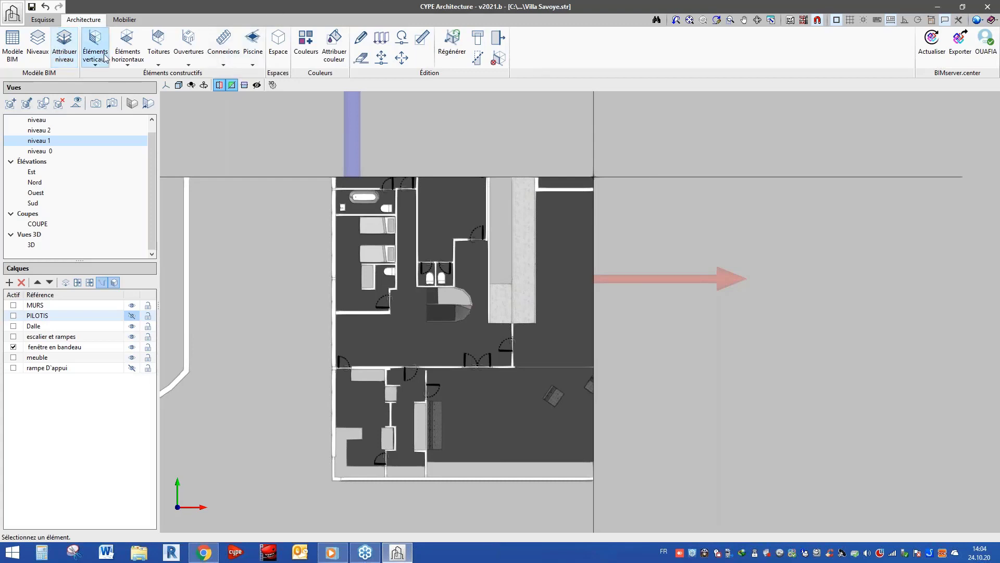
pyautogui.click(170, 99)
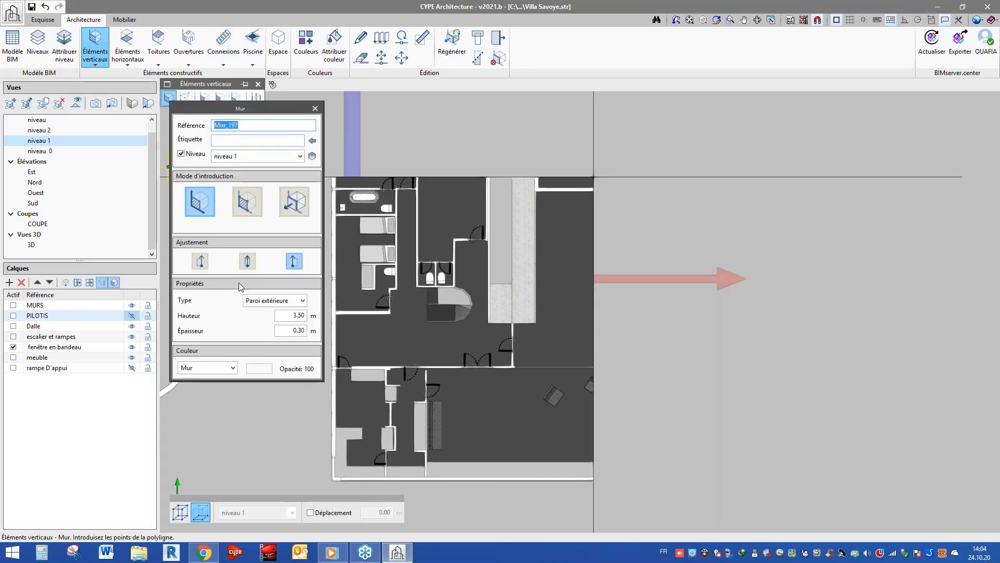
pyautogui.click(315, 109)
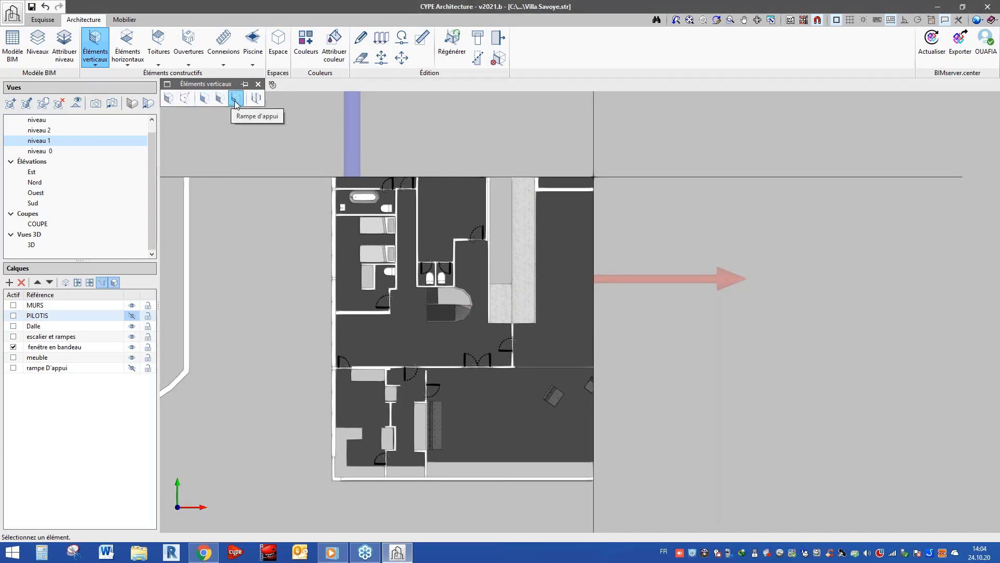
# Start a curtain wall (Mur rideau) on niveau 1 and give its Traverses an orange-red colour
pyautogui.click(203, 99)
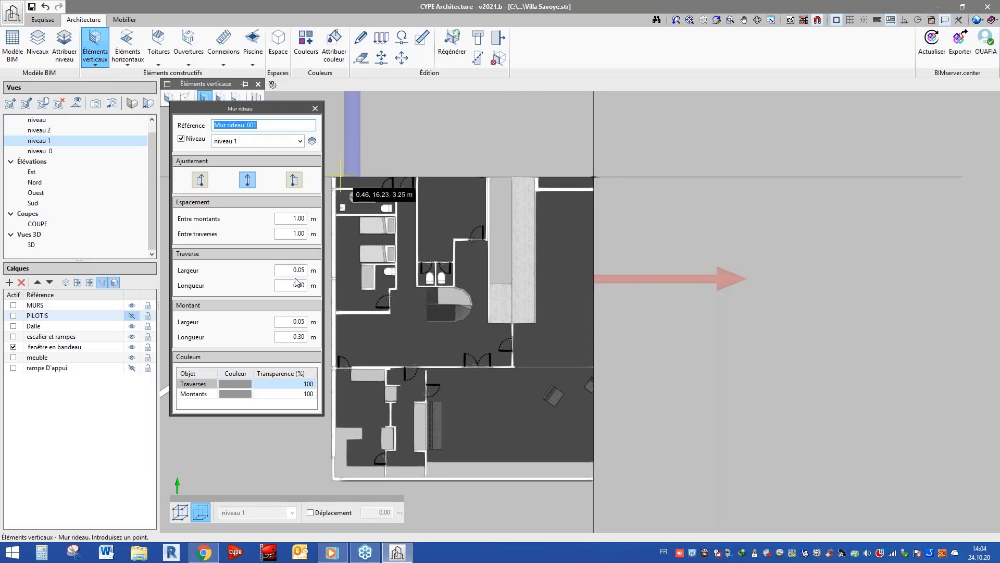
pyautogui.click(291, 219)
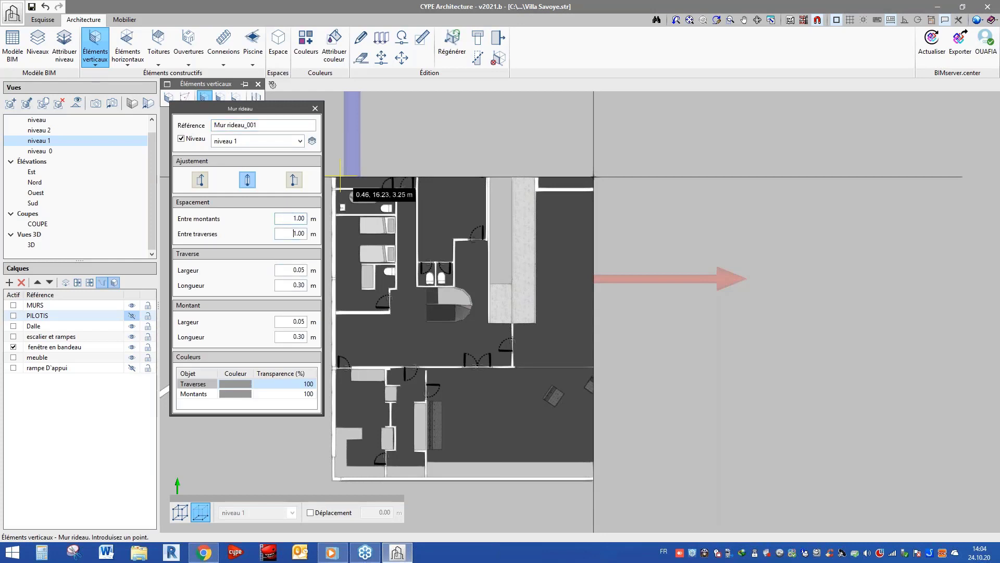
pyautogui.press('Tab')
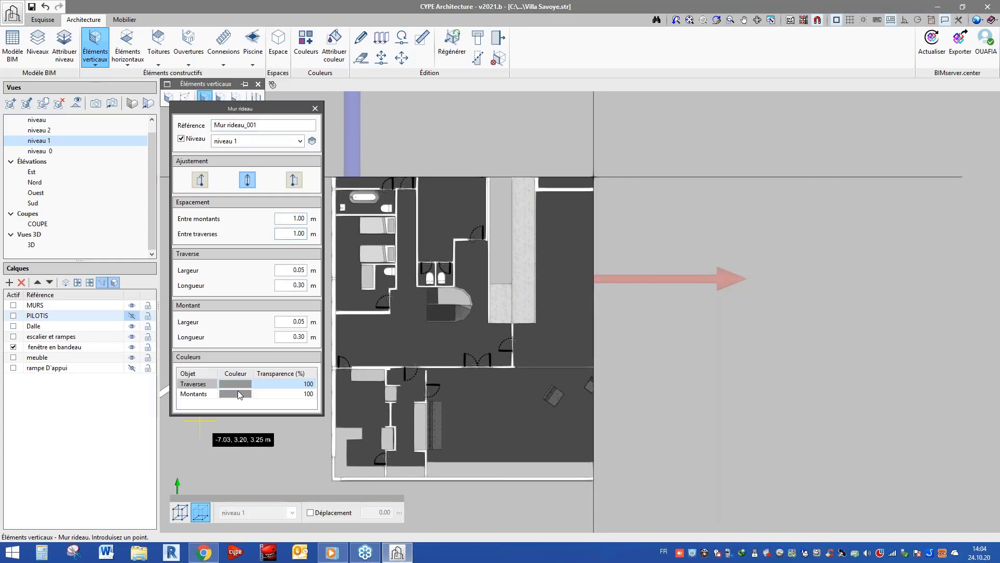
pyautogui.click(236, 387)
pyautogui.click(137, 256)
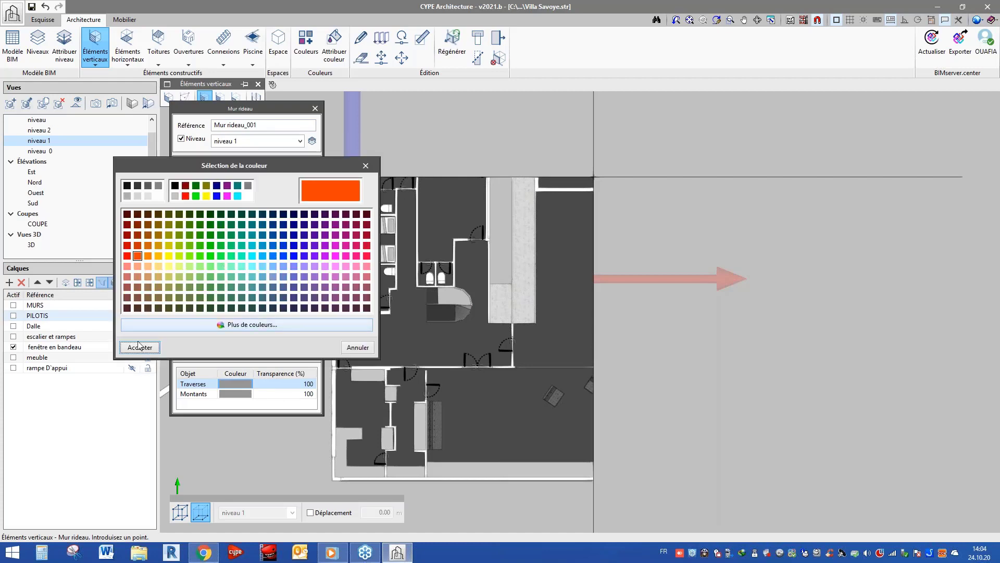
pyautogui.click(139, 352)
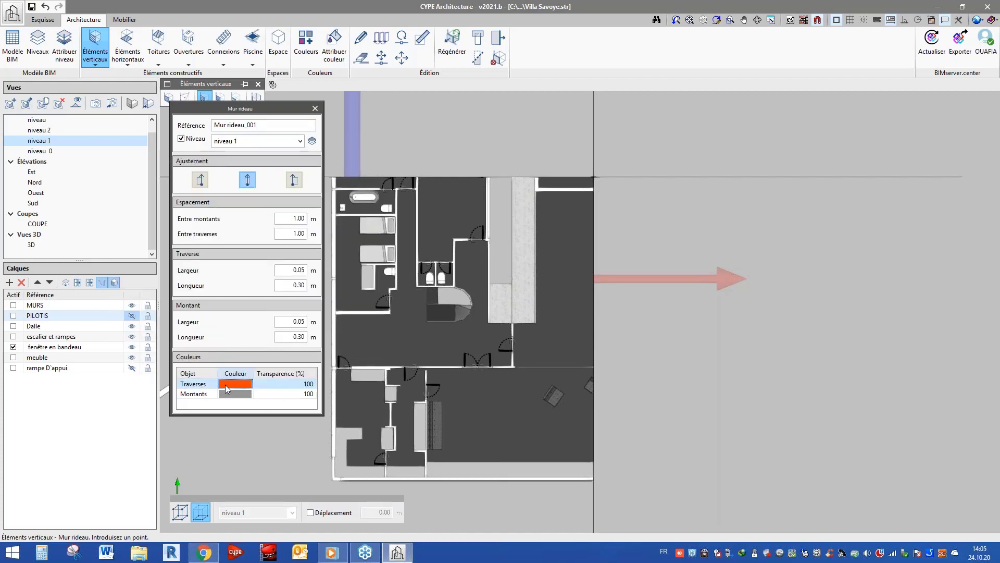
# Set the curtain wall's Traverses to light blue and its Montants to steel blue, closing the command without placing a wall
pyautogui.click(225, 384)
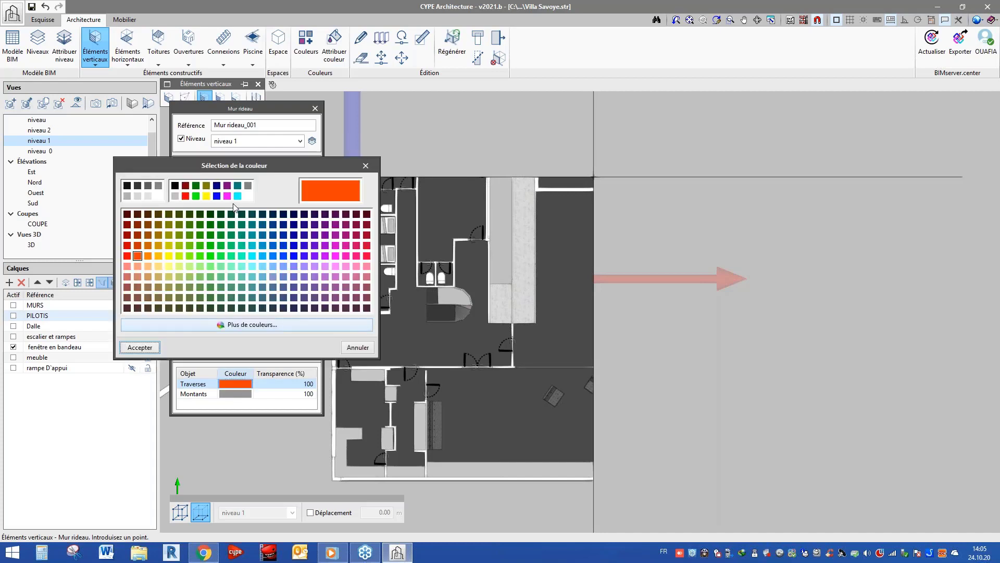
pyautogui.click(273, 265)
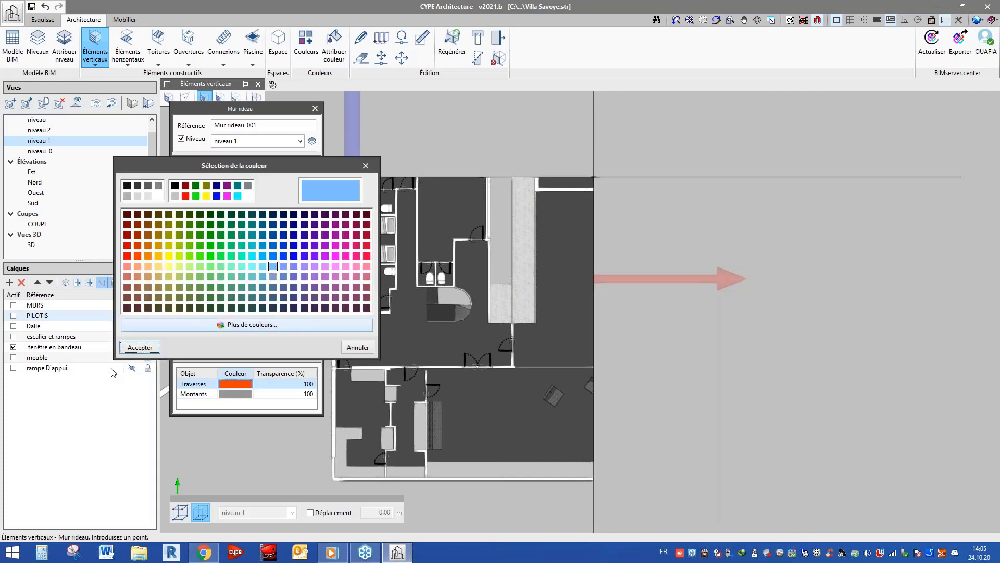
pyautogui.click(140, 348)
pyautogui.click(235, 394)
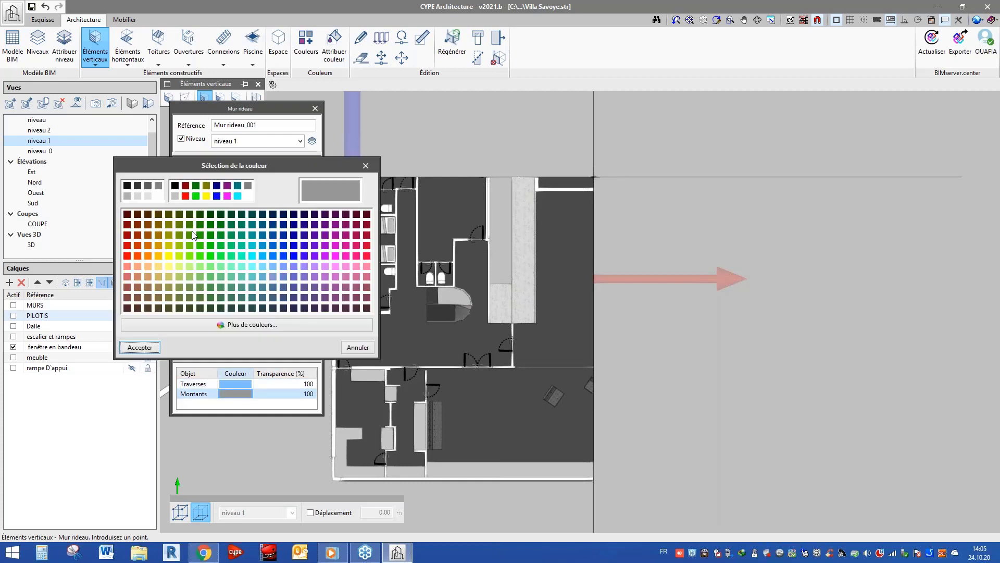
pyautogui.click(272, 287)
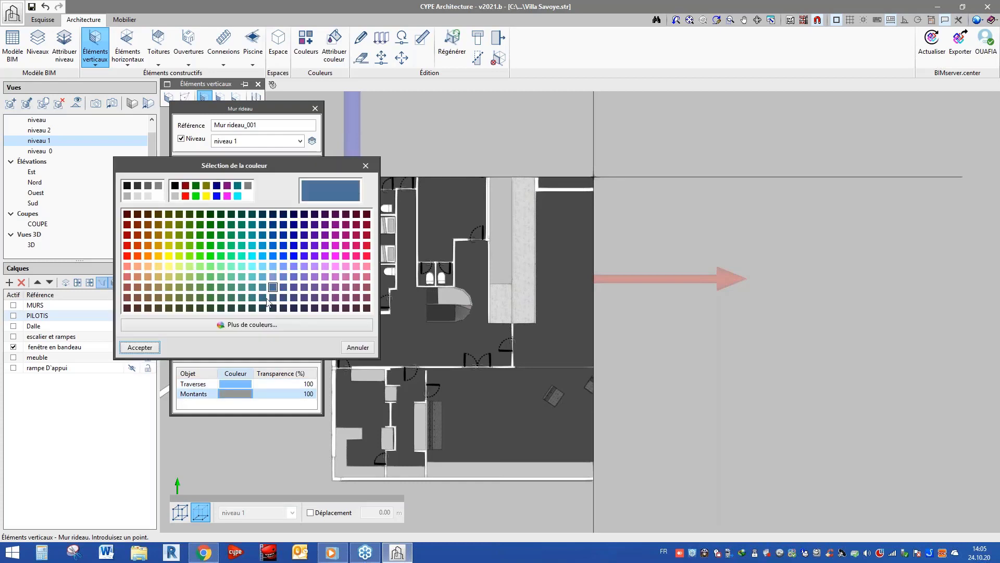
pyautogui.click(139, 347)
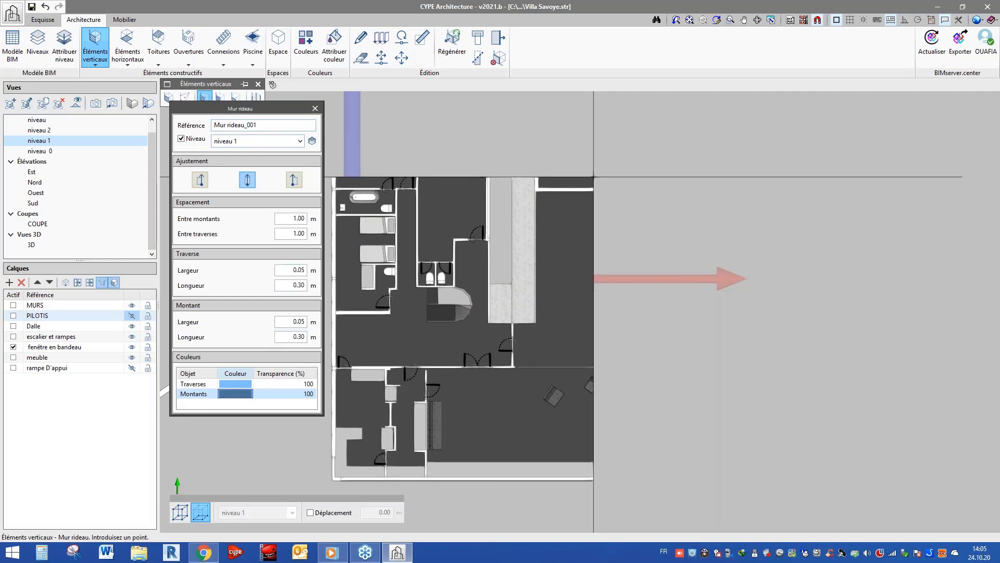
pyautogui.scroll(-2, 553, 365)
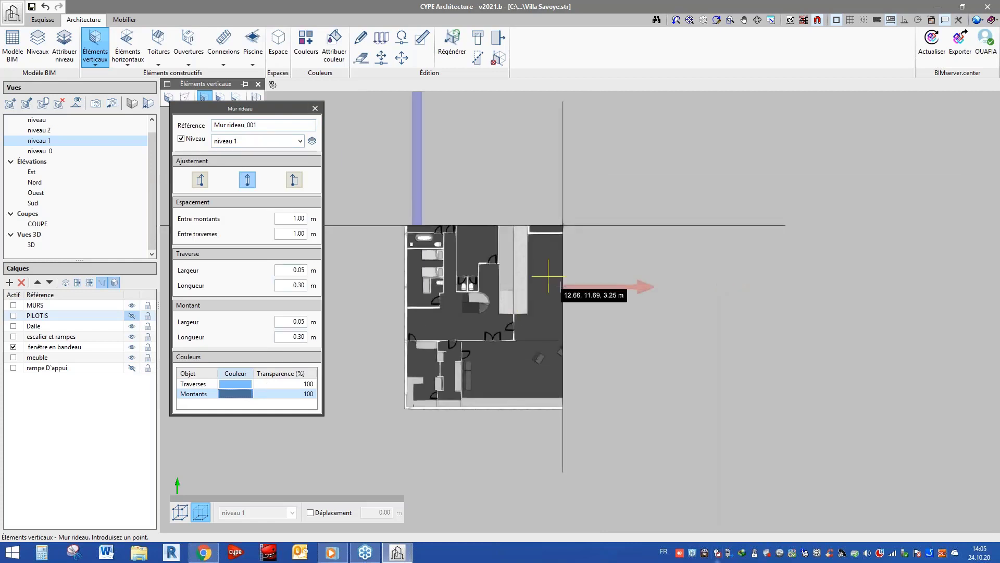
pyautogui.scroll(1, 437, 361)
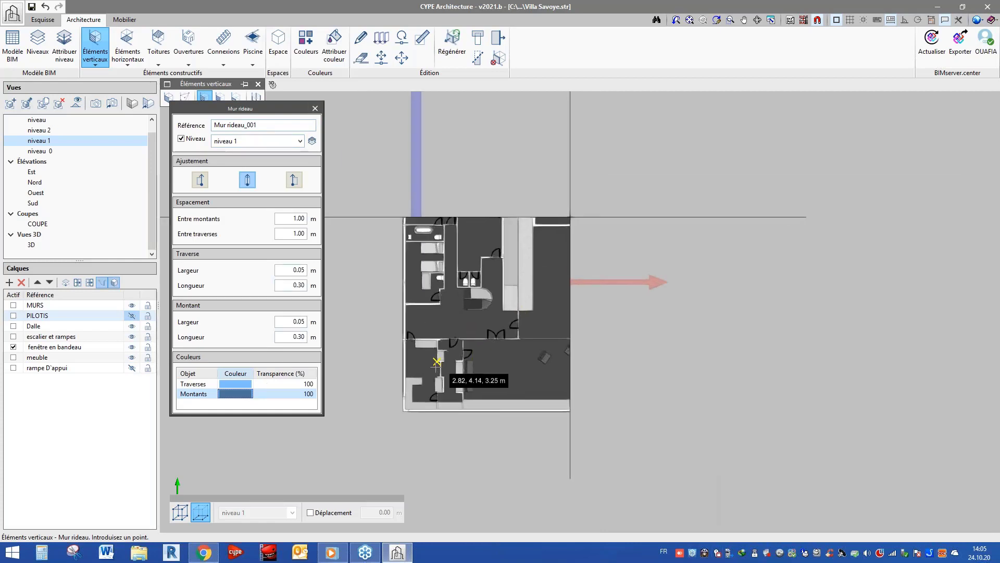
pyautogui.scroll(1, 436, 361)
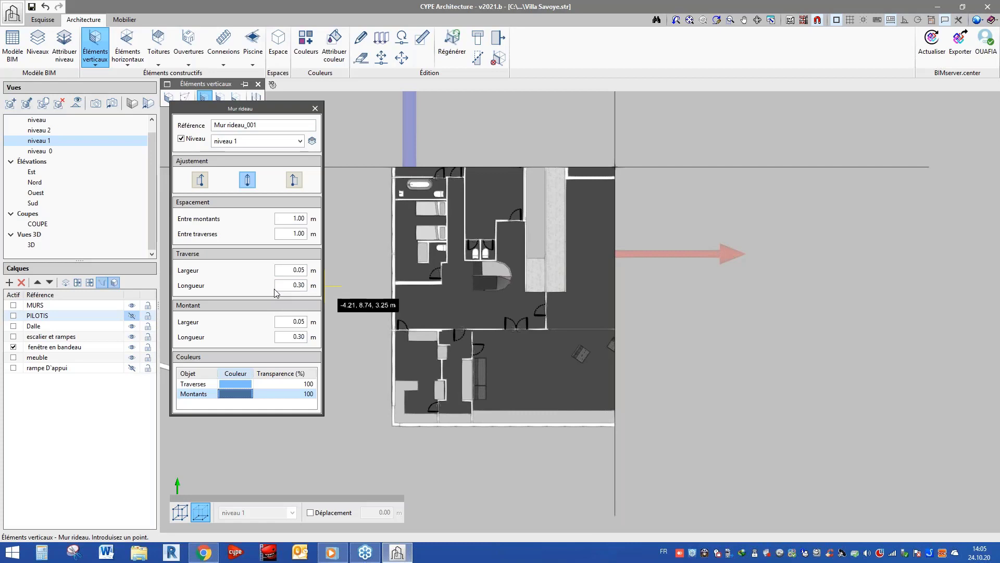
pyautogui.click(314, 108)
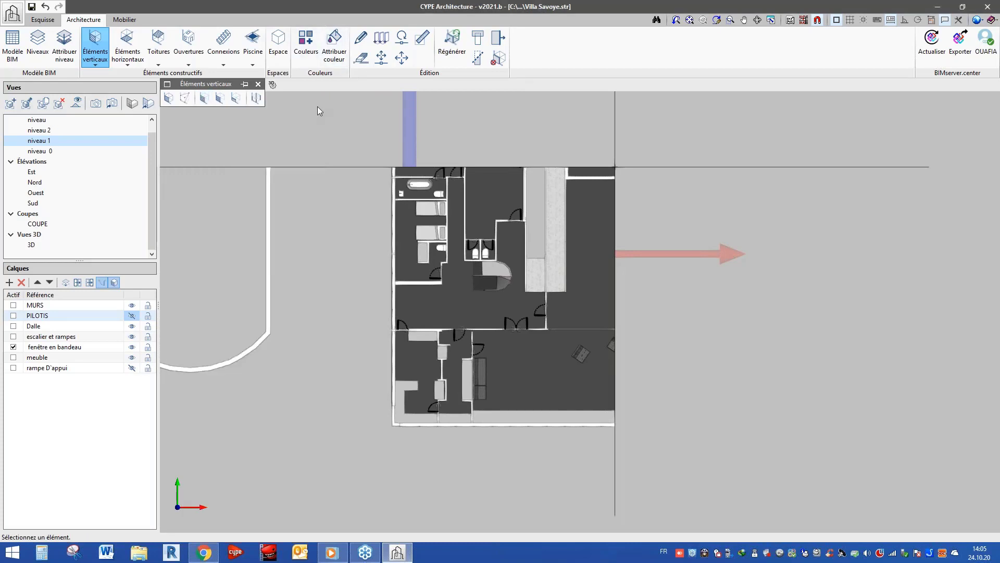
pyautogui.click(43, 19)
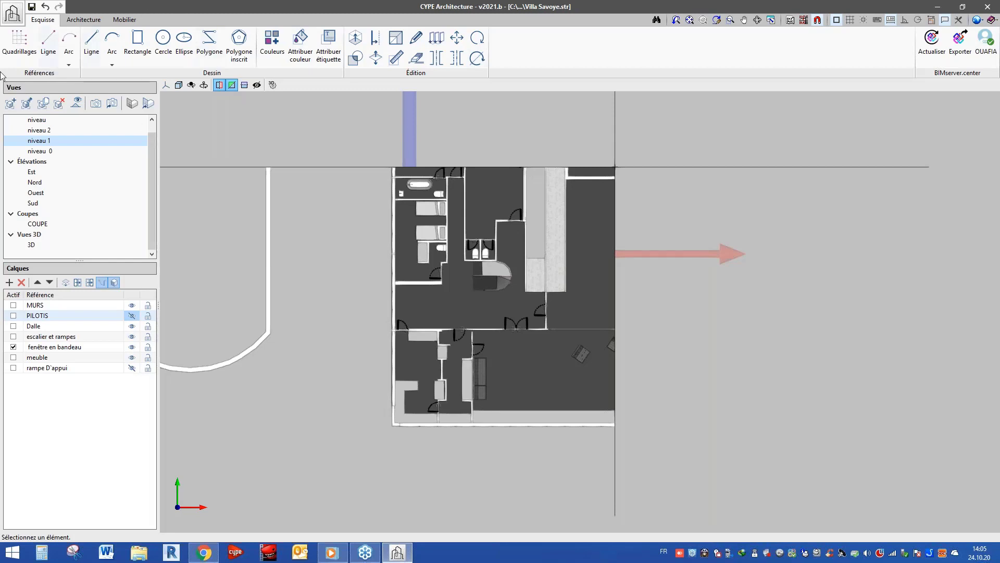
pyautogui.click(83, 20)
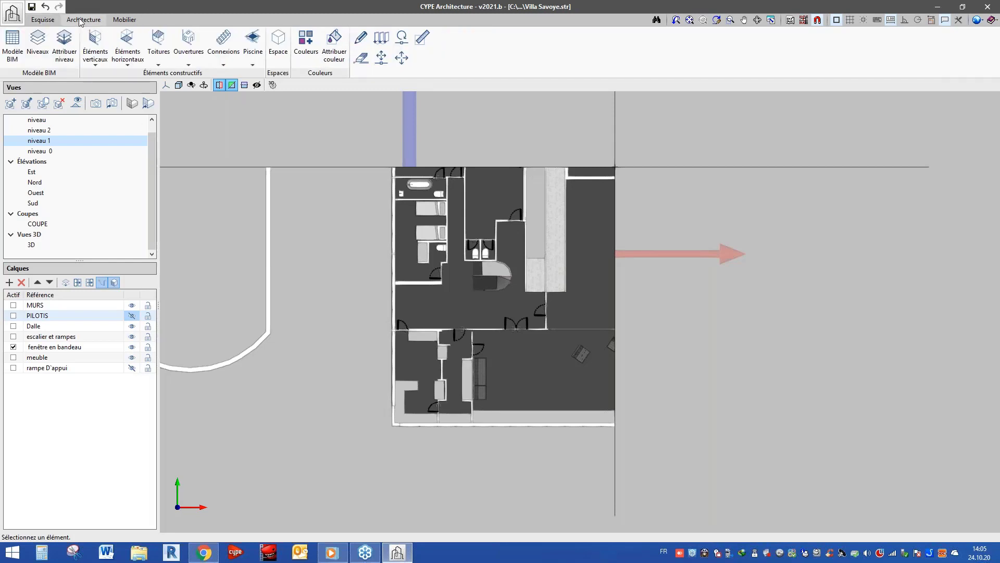
pyautogui.click(41, 21)
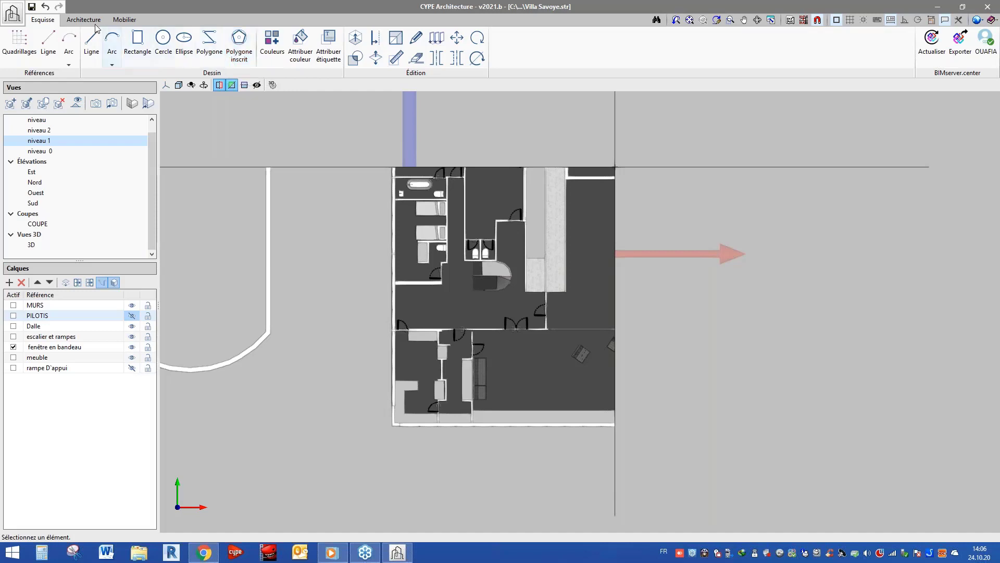
# Open the 3D view of the villa, leaving its view properties as they are
pyautogui.click(34, 245)
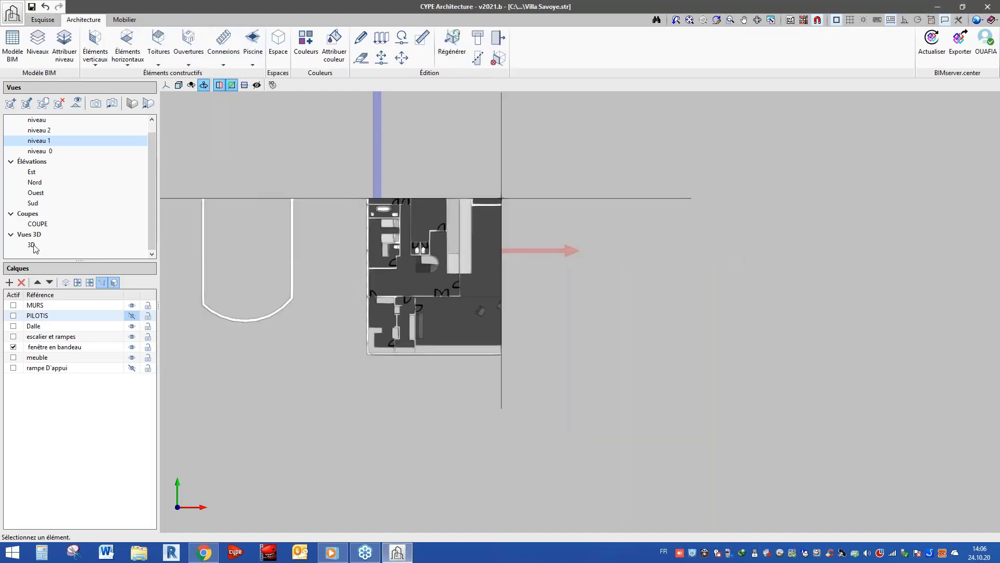
pyautogui.doubleClick(34, 245)
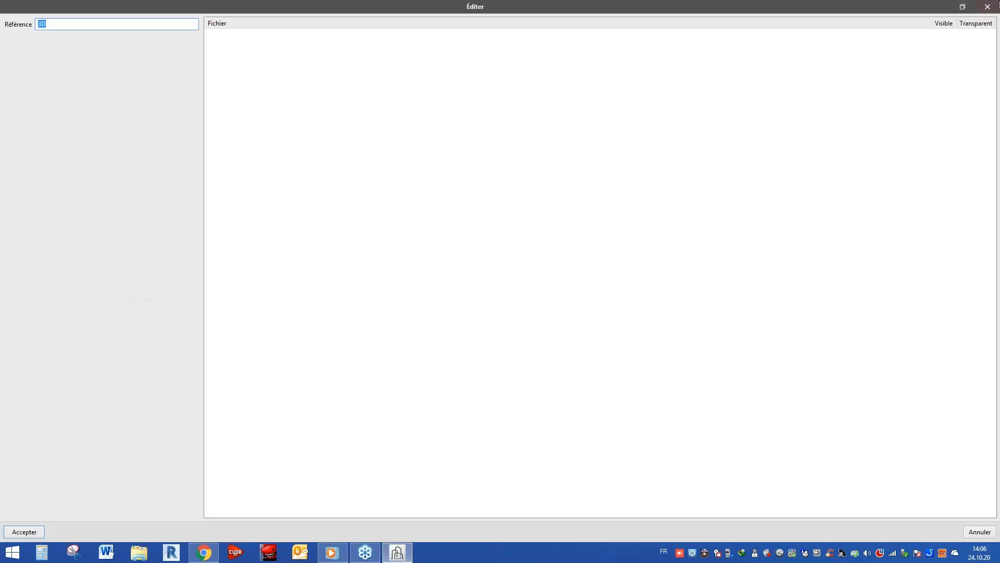
pyautogui.click(988, 7)
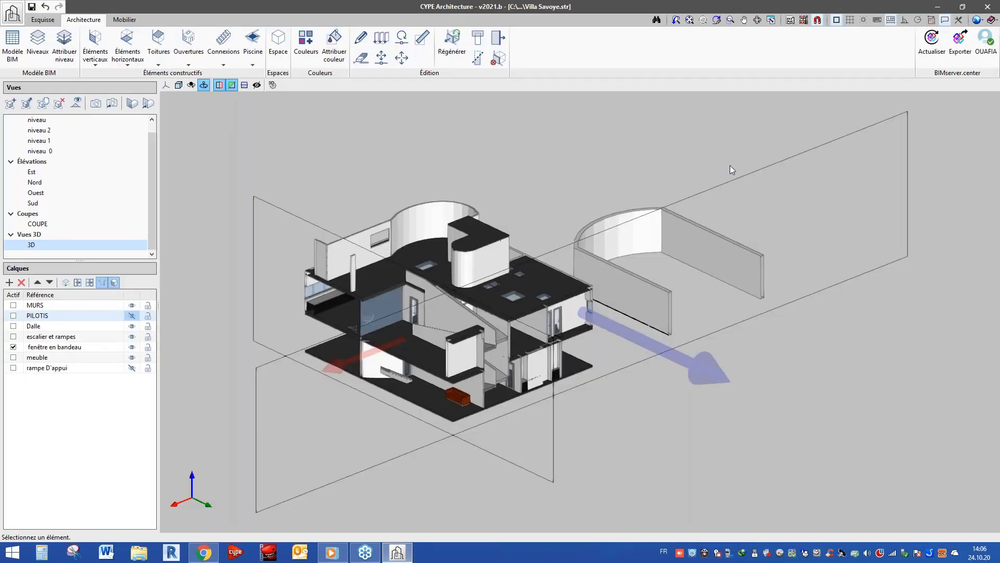
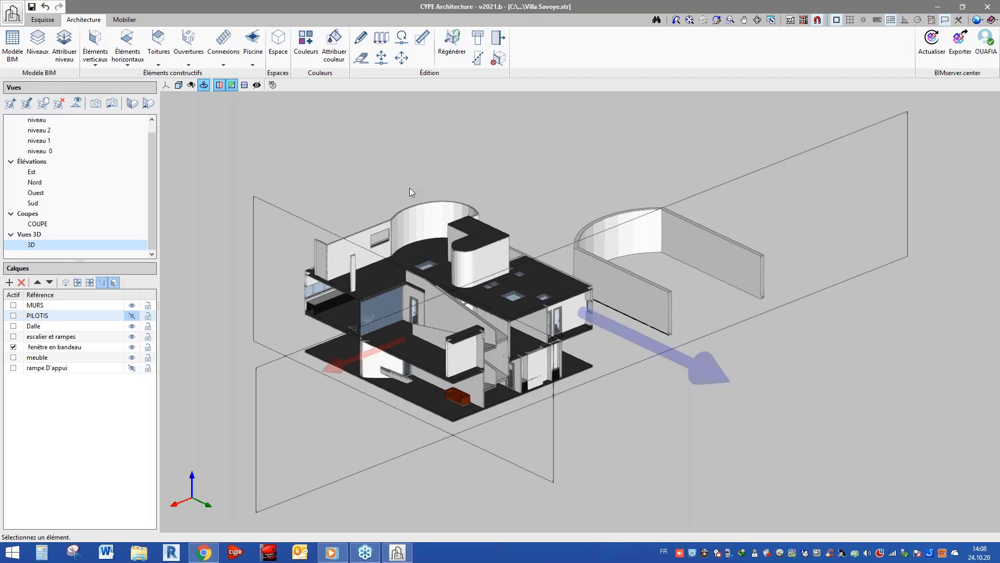
# Move both vertical section planes outward in the 3D view, clear of the whole villa
pyautogui.click(37, 22)
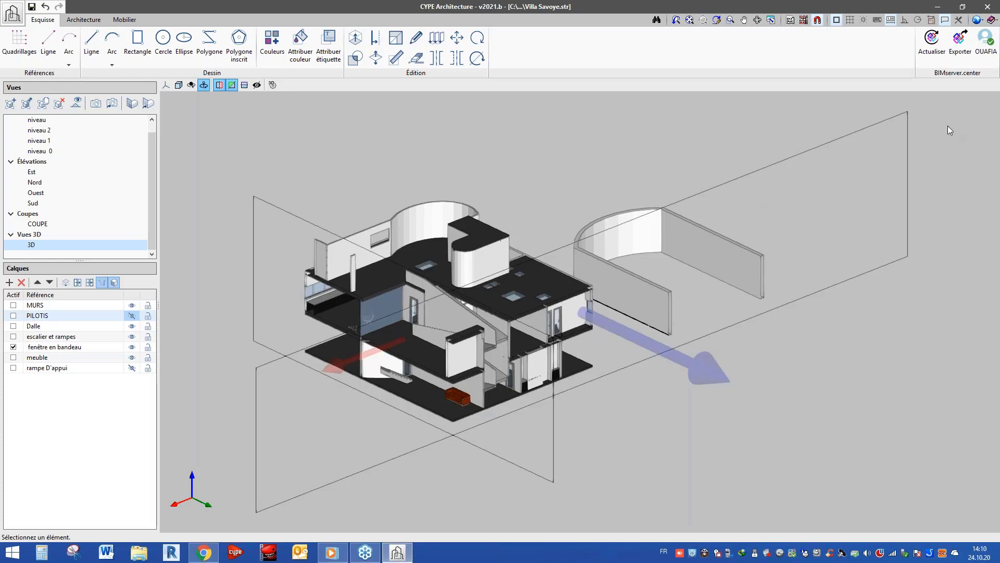
pyautogui.click(333, 370)
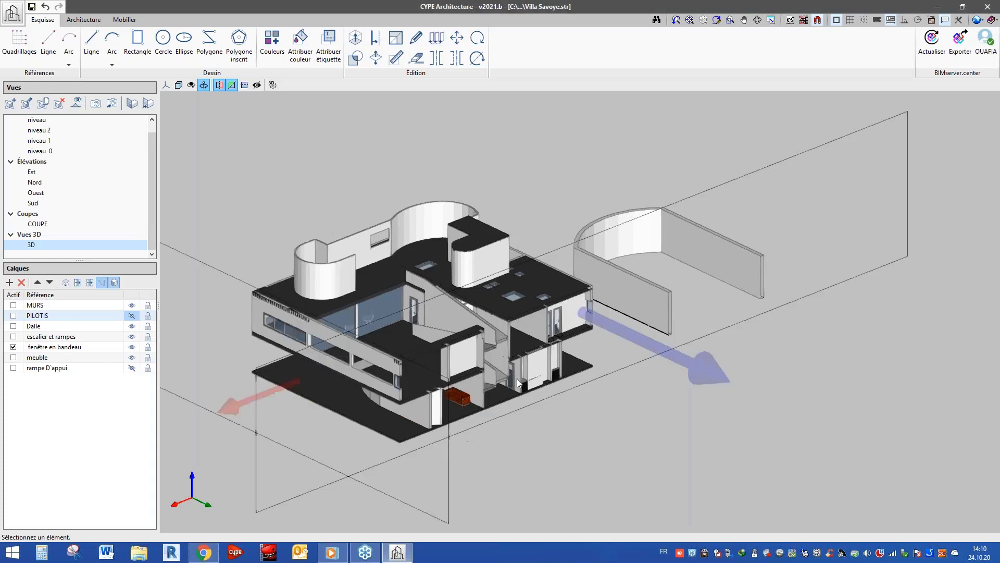
pyautogui.moveTo(568, 349); pyautogui.dragTo(600, 365)
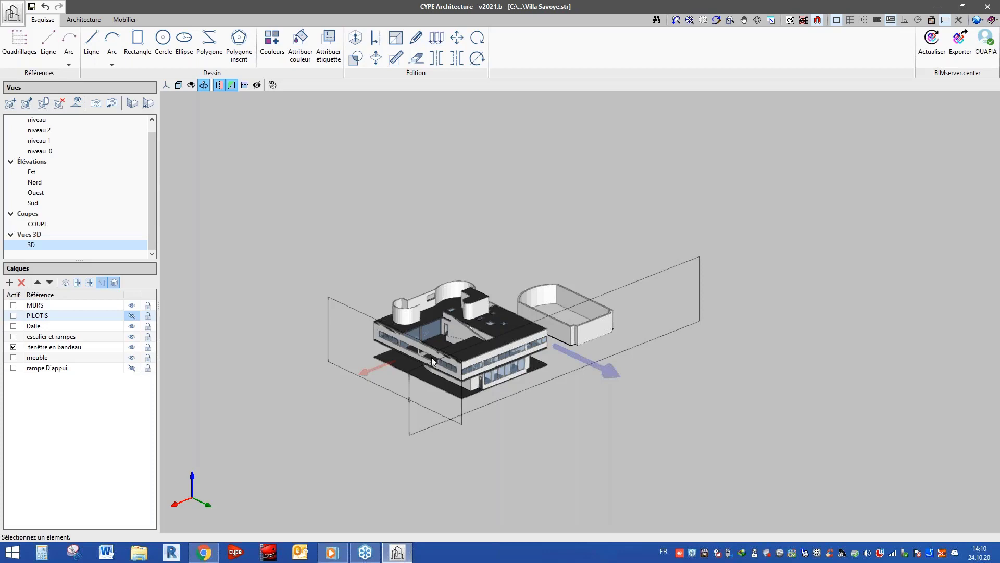
pyautogui.scroll(3, 432, 357)
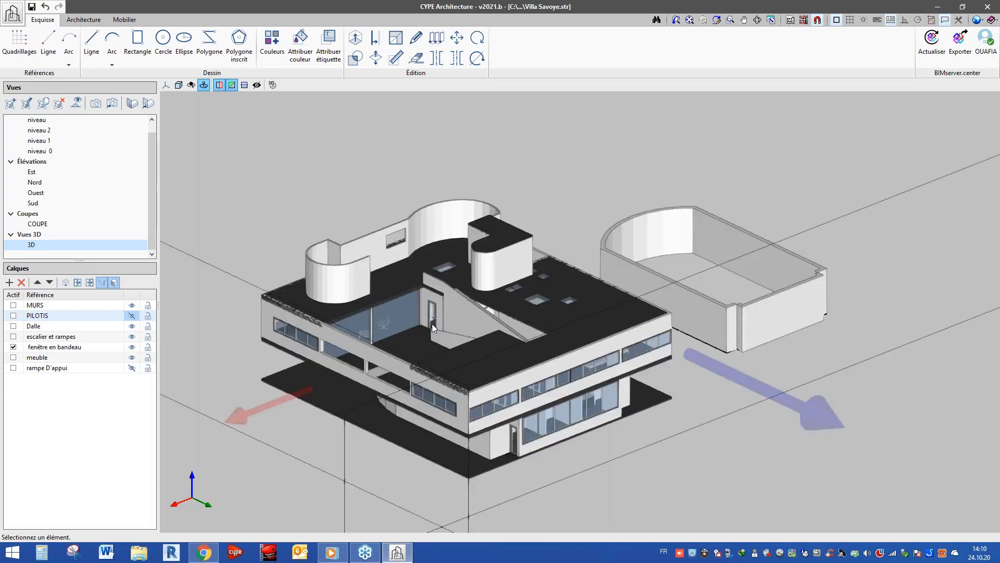
pyautogui.scroll(-5, 433, 323)
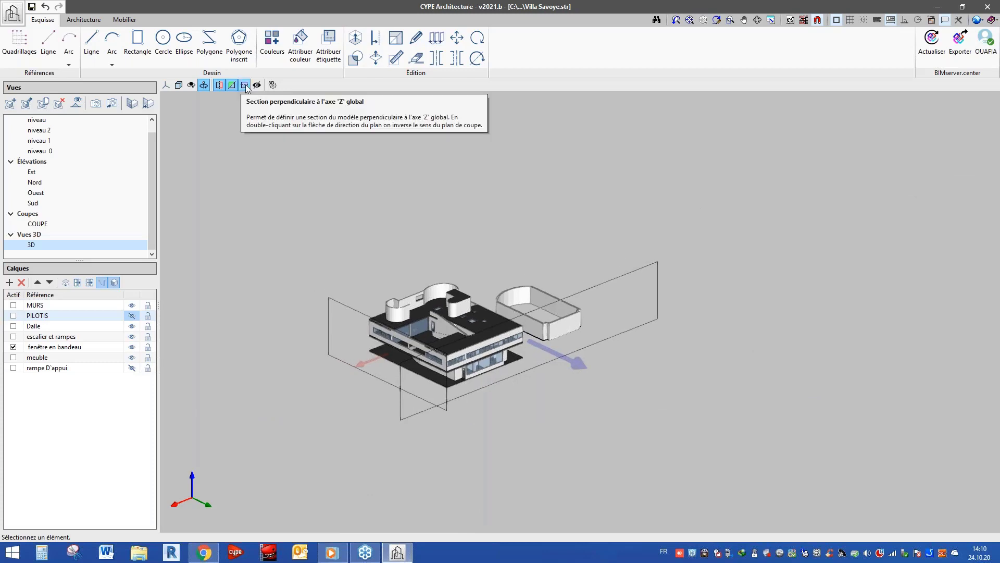
# Enable the section plane perpendicular to the global Z axis in the 3D view
pyautogui.click(245, 85)
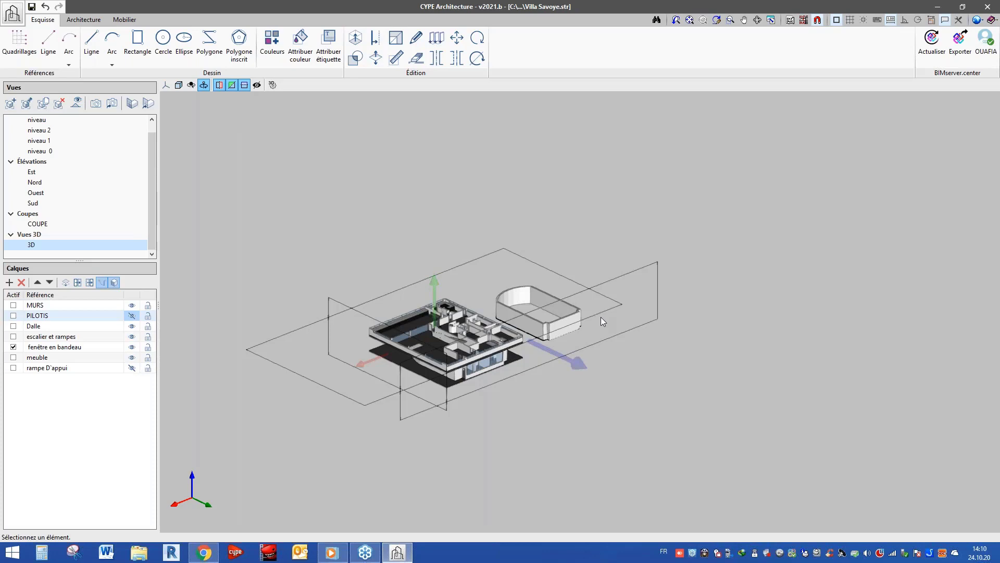
pyautogui.moveTo(601, 317); pyautogui.dragTo(580, 325, button='middle')
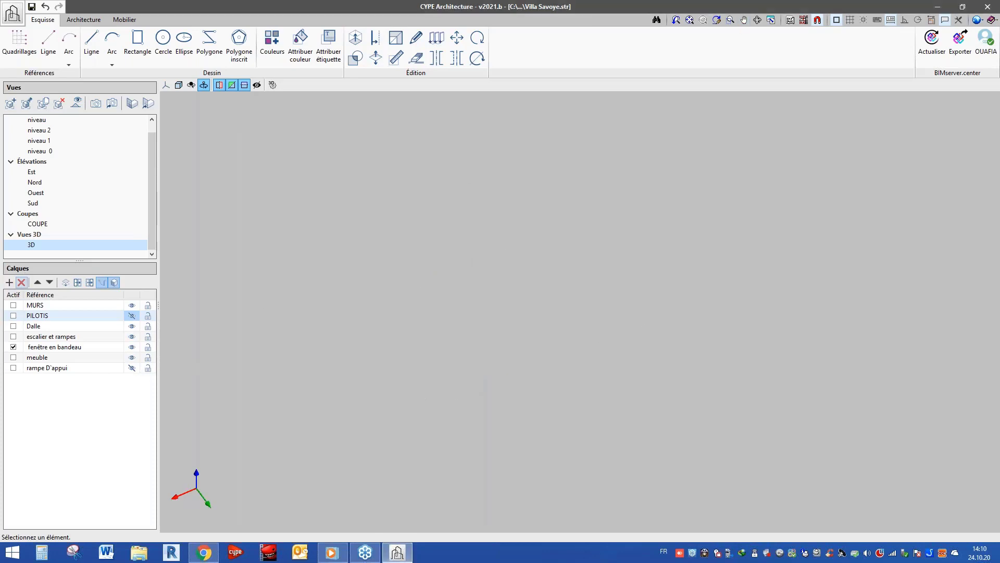
pyautogui.doubleClick(32, 245)
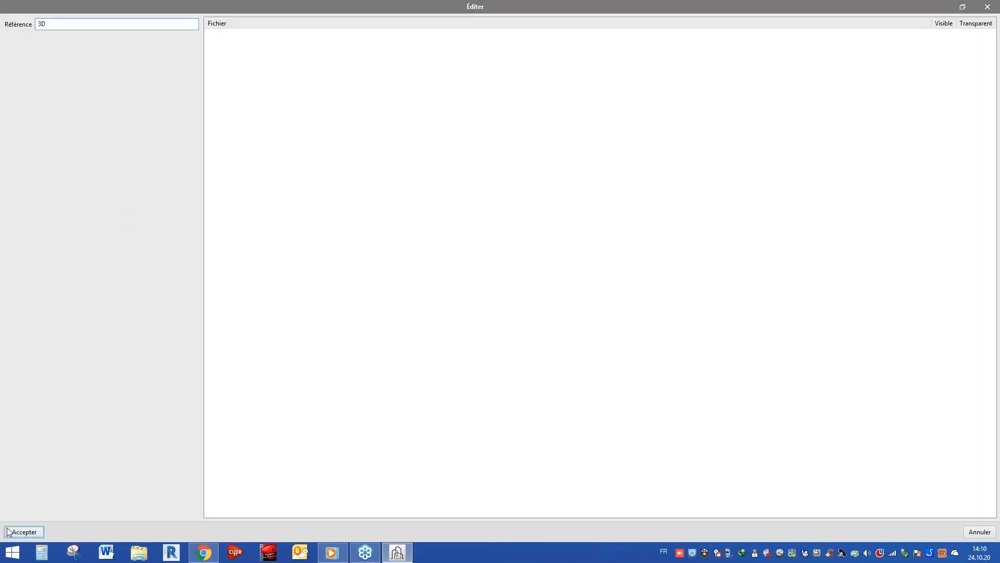
pyautogui.click(8, 531)
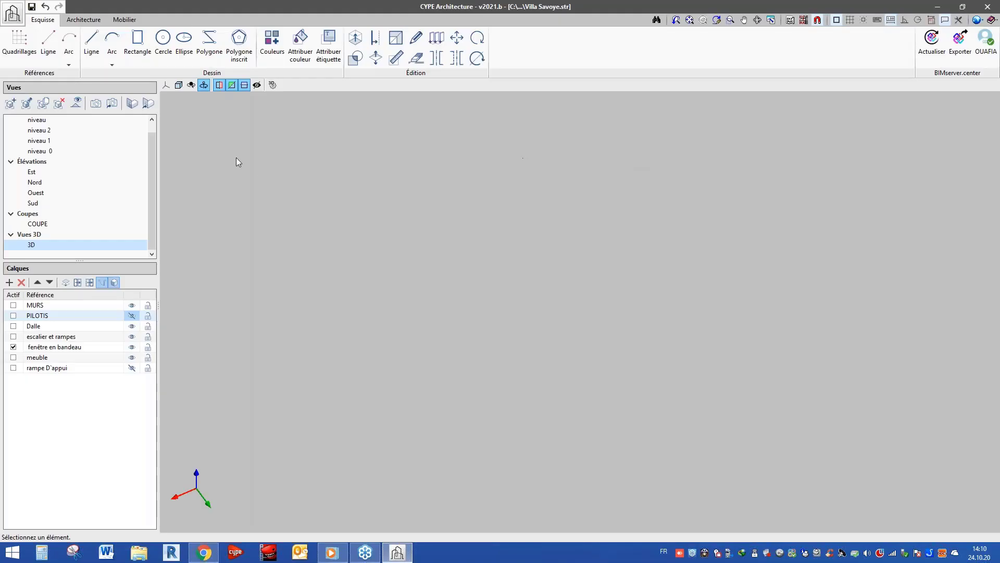
# Examine the niveau 0 floor plan alongside the horizontally cut 3D view of the villa
pyautogui.click(38, 151)
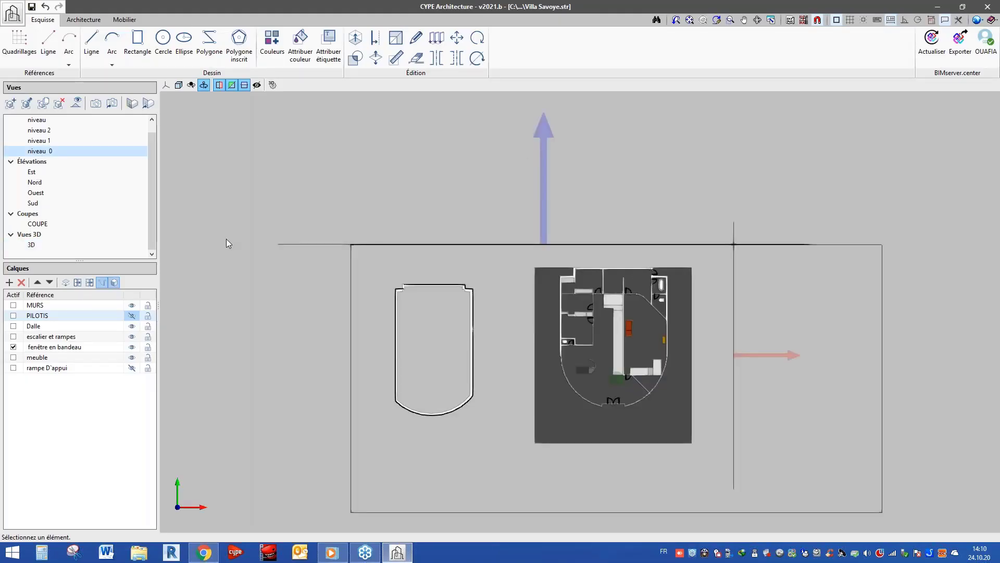
pyautogui.scroll(5, 436, 337)
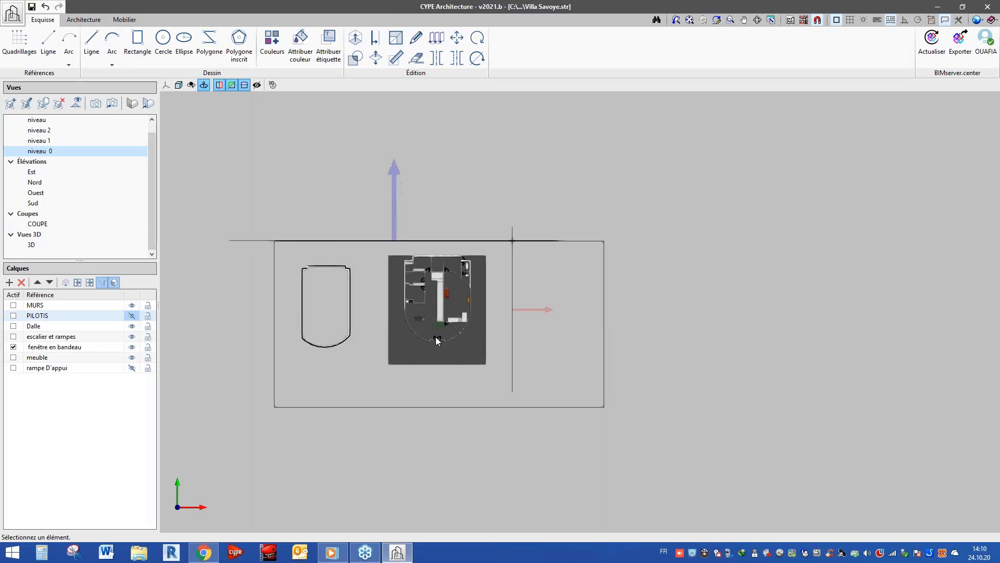
pyautogui.click(30, 245)
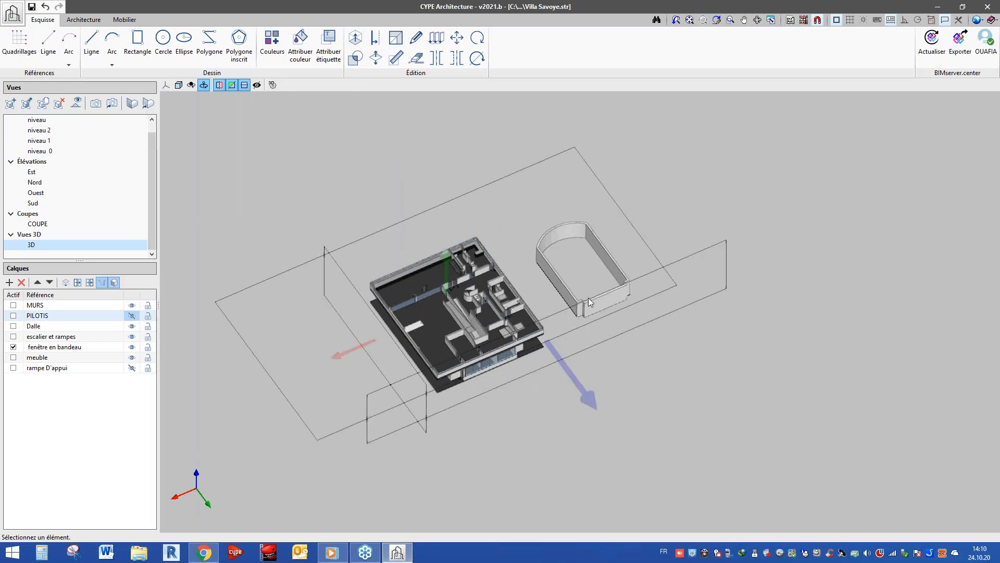
pyautogui.moveTo(589, 298); pyautogui.dragTo(526, 306, button='middle')
pyautogui.click(41, 151)
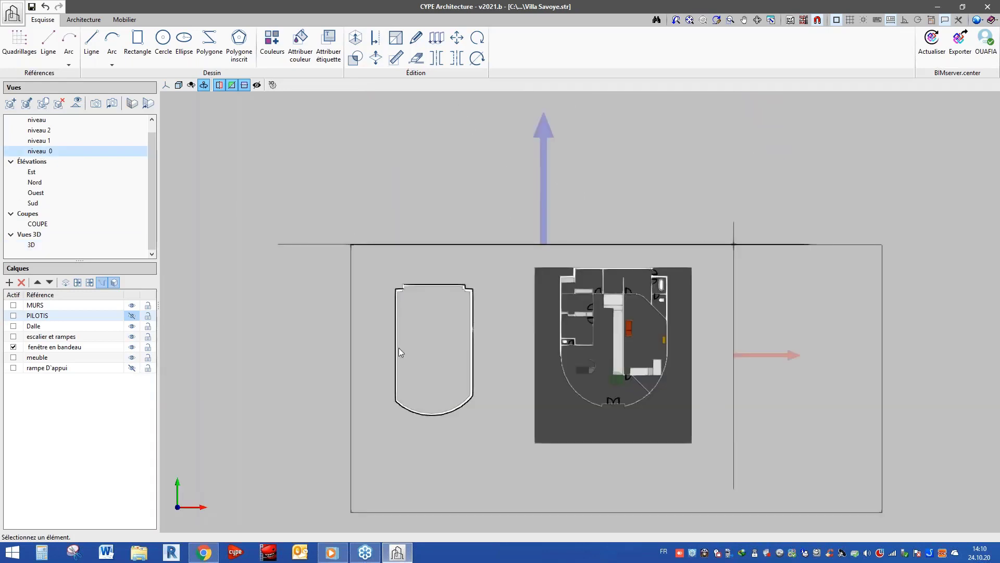
pyautogui.scroll(2, 529, 355)
pyautogui.scroll(-4, 399, 355)
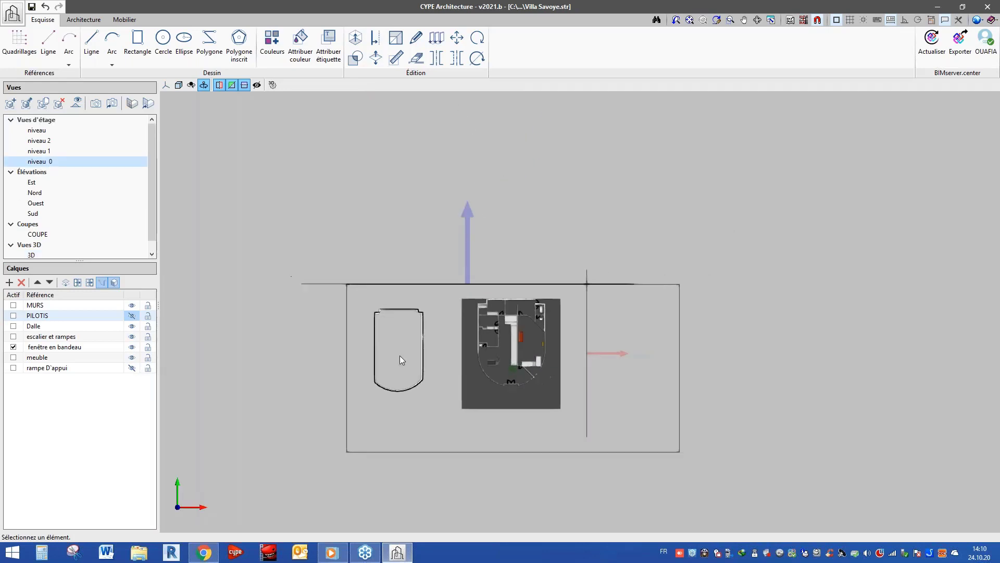
# Move both vertical section planes further away from the villa in the niveau 0 floor plan
pyautogui.scroll(6, 526, 366)
pyautogui.scroll(1, 418, 339)
pyautogui.scroll(1, 431, 412)
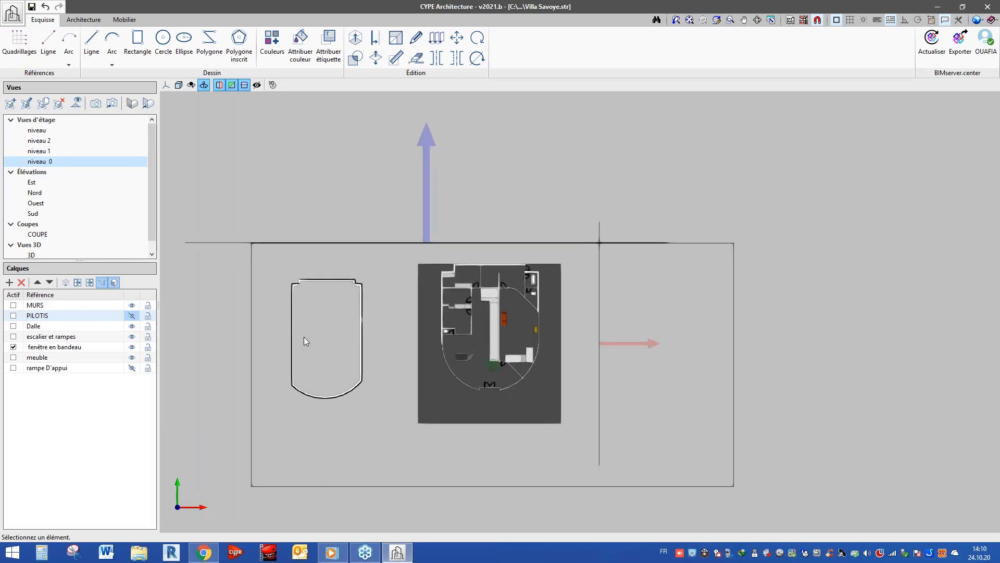
pyautogui.scroll(-3, 304, 337)
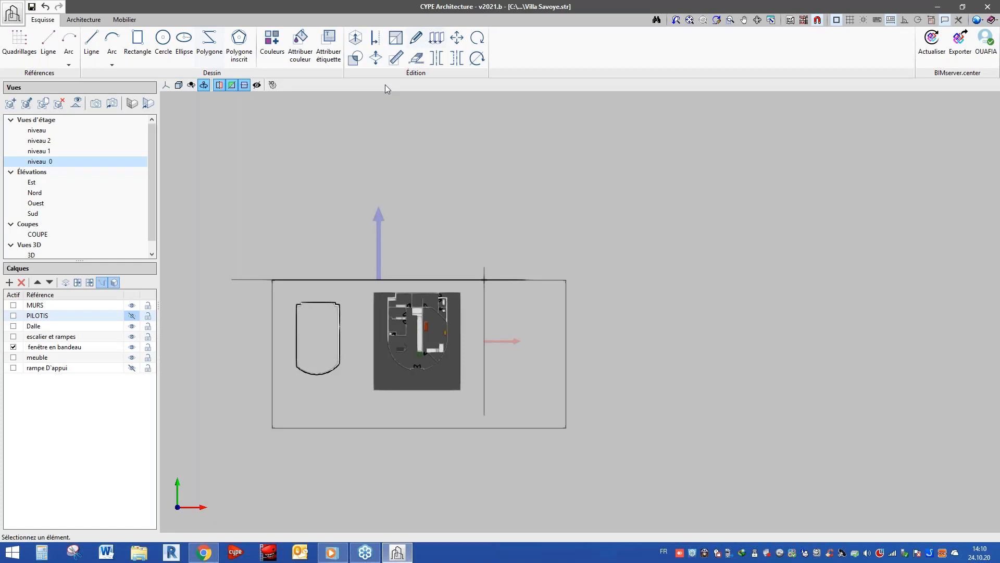
pyautogui.moveTo(378, 229); pyautogui.dragTo(378, 138)
pyautogui.moveTo(511, 343); pyautogui.dragTo(556, 342)
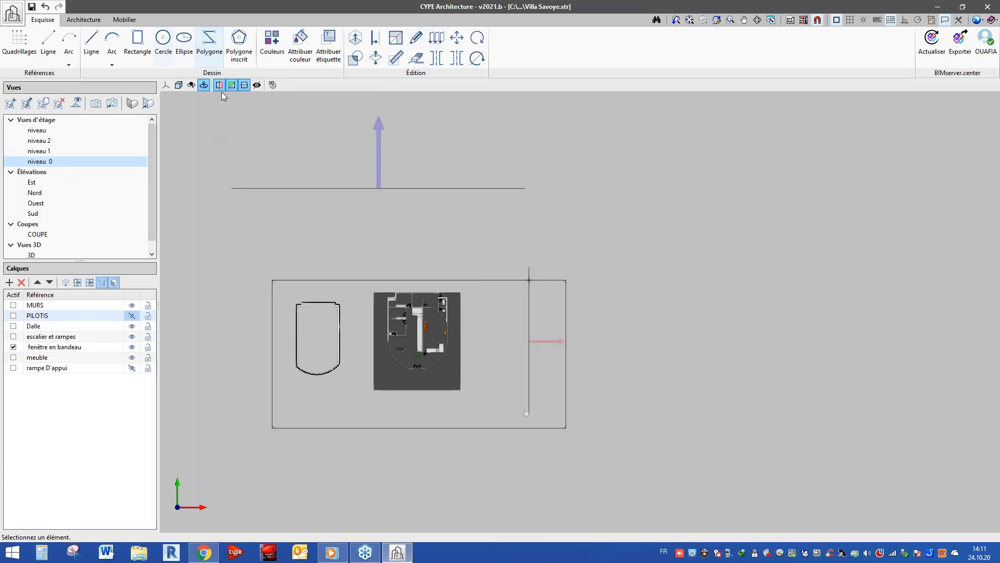
# Turn off all three section planes in the niveau 0 floor plan
pyautogui.click(221, 87)
pyautogui.click(232, 86)
pyautogui.click(243, 86)
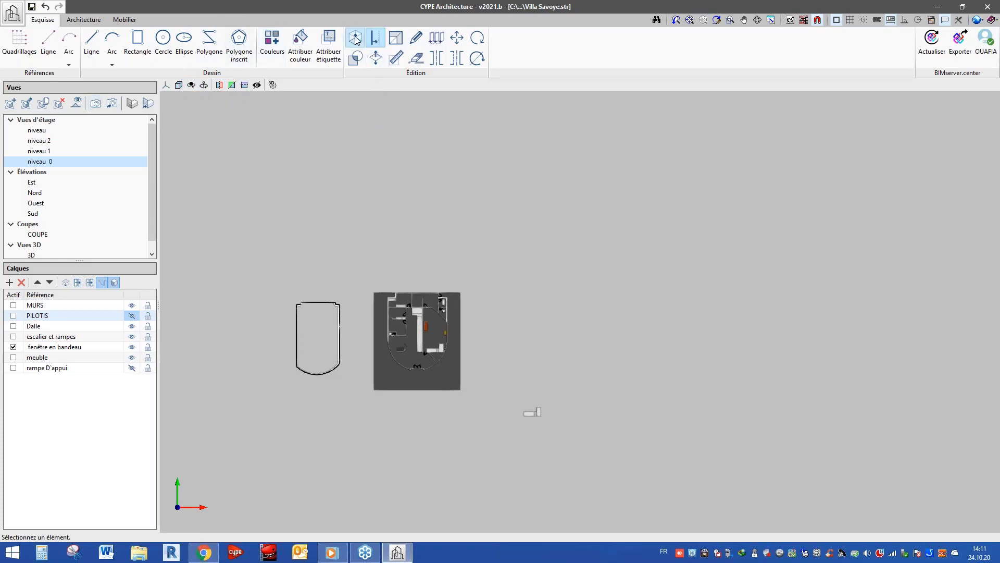
# Try out the label options with the text "sejour" and a text height of 5 m, without assigning the label
pyautogui.click(330, 56)
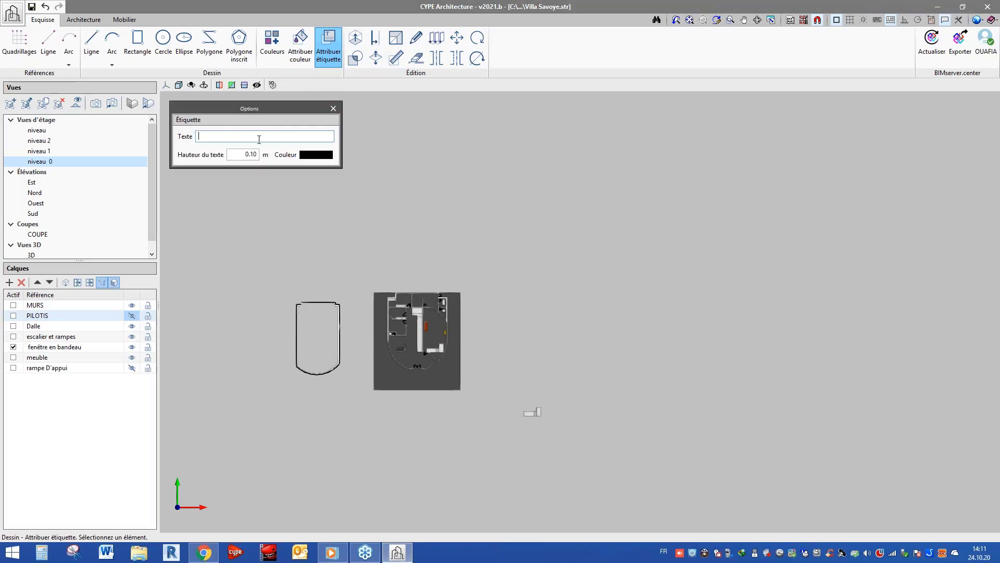
pyautogui.write('sejour')
pyautogui.scroll(5, 396, 338)
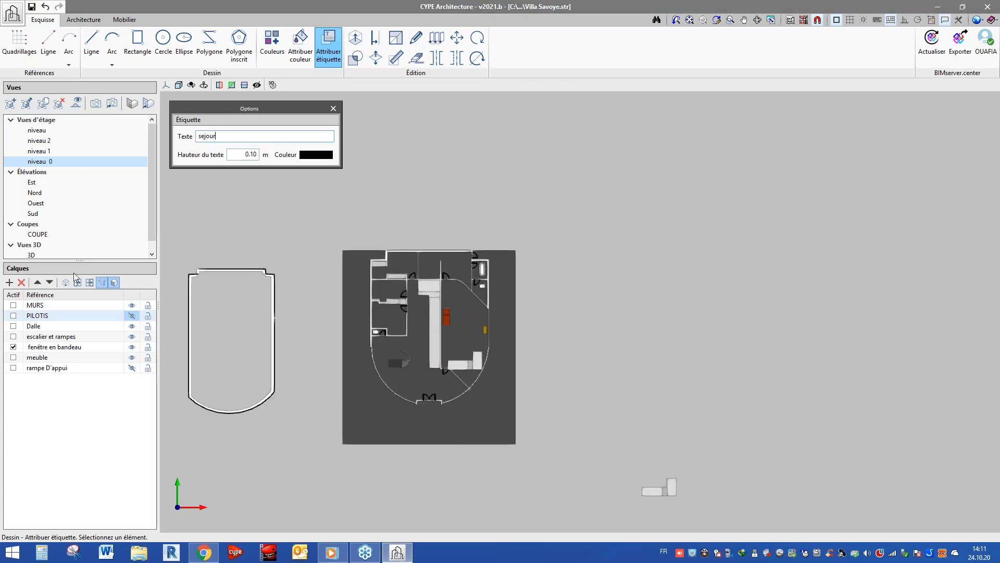
pyautogui.press('Tab')
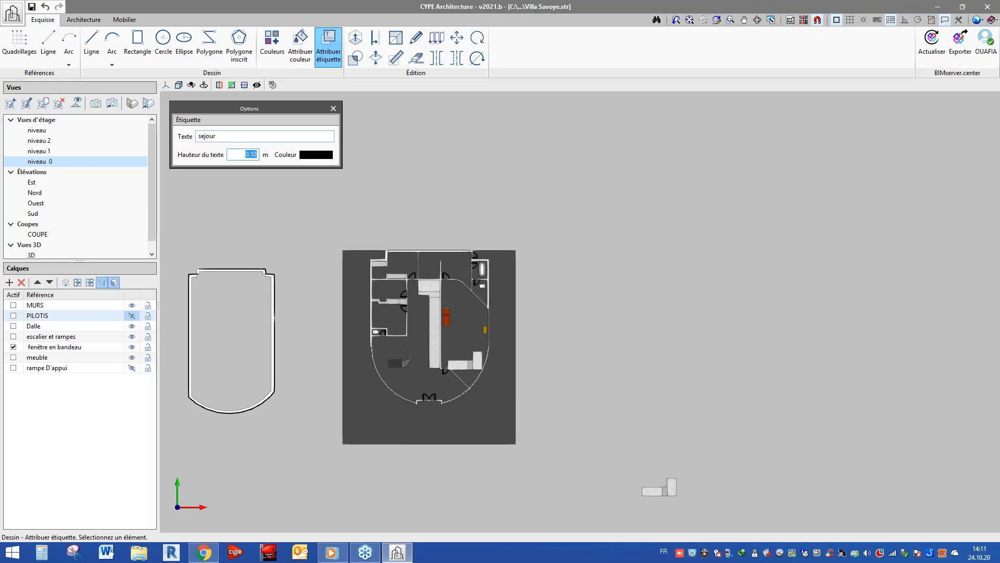
pyautogui.write('5')
pyautogui.press('Tab')
pyautogui.click(36, 338)
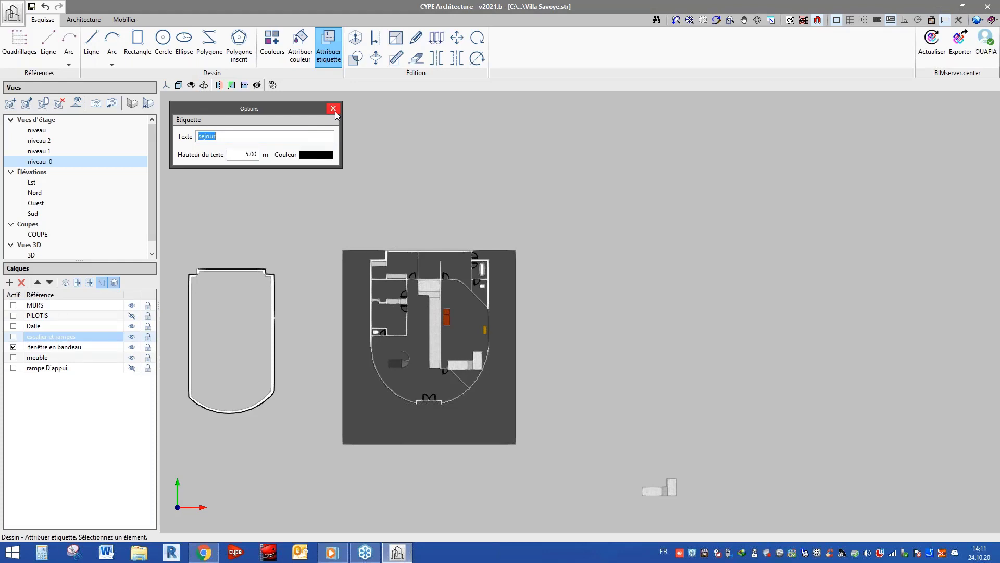
pyautogui.click(334, 110)
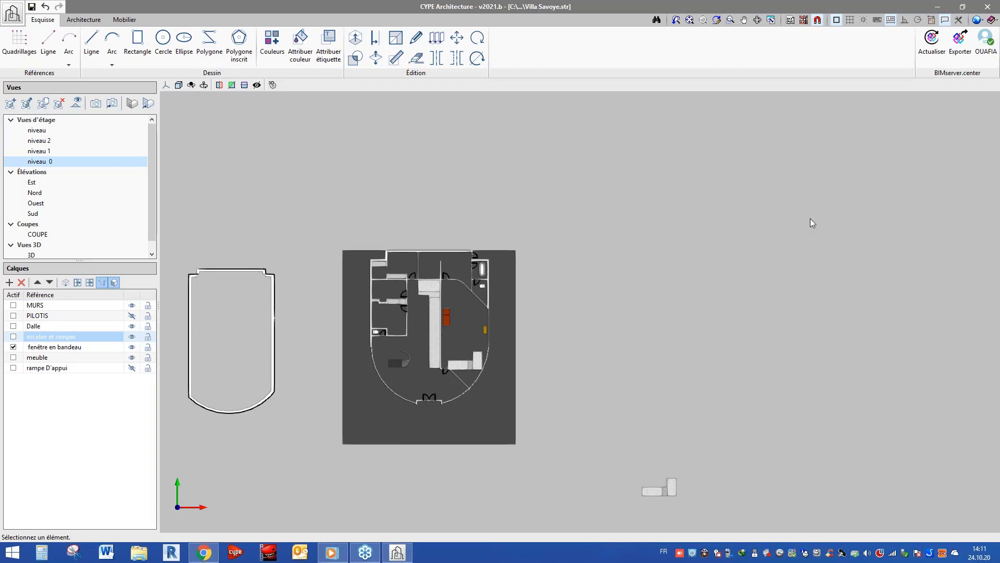
# Examine the Ouest, Sud, Nord and Est elevations of the villa, finishing with its 3D view
pyautogui.click(512, 337)
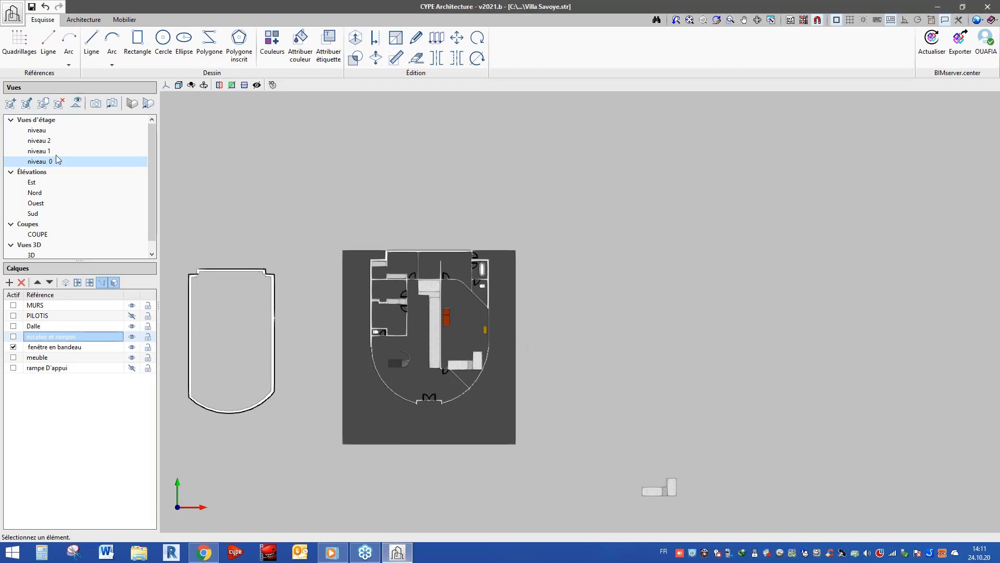
pyautogui.click(35, 203)
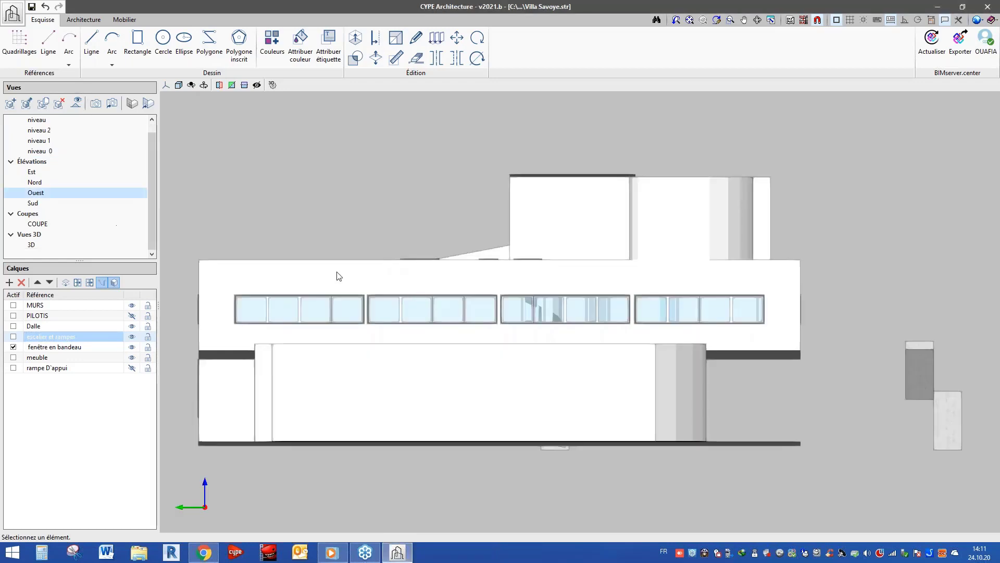
pyautogui.moveTo(376, 231)
pyautogui.mouseDown(button='middle')
pyautogui.moveTo(347, 245)
pyautogui.moveTo(381, 234)
pyautogui.mouseUp(button='middle')
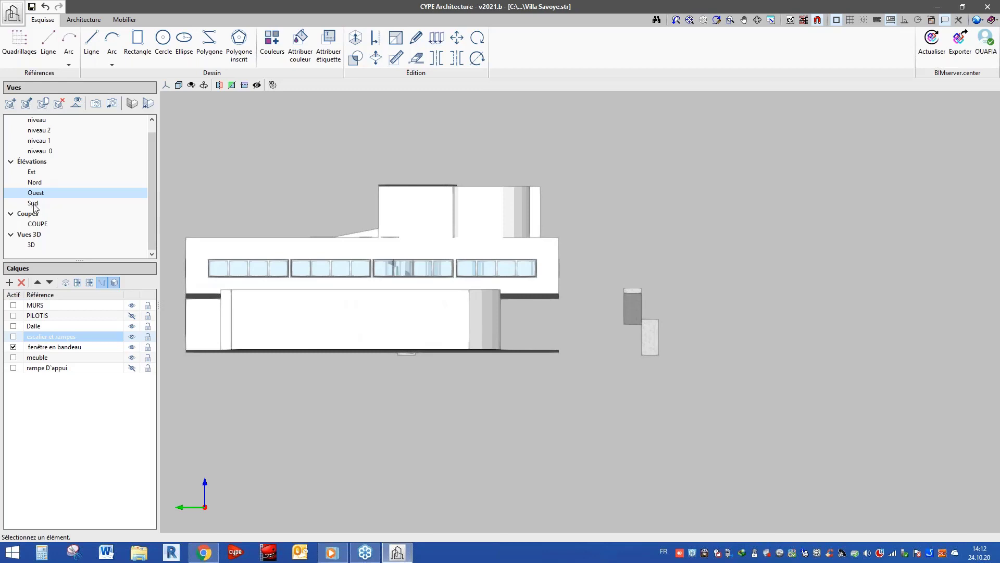
pyautogui.click(34, 204)
pyautogui.click(38, 193)
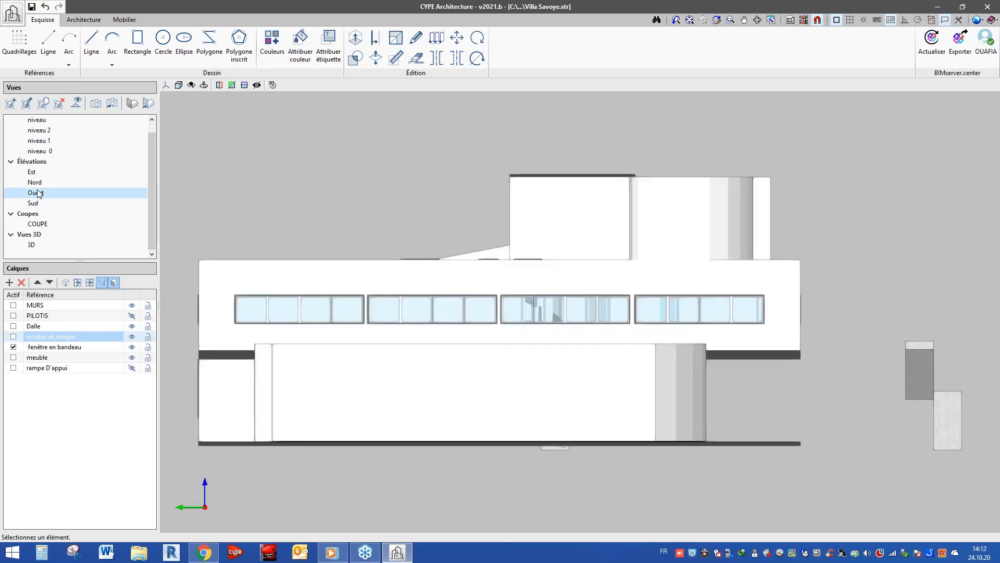
pyautogui.click(35, 182)
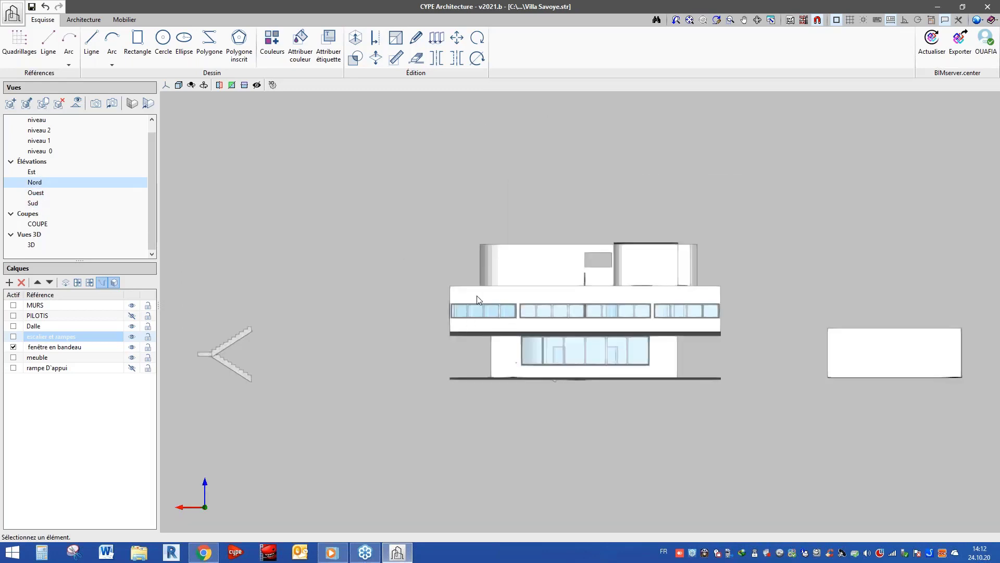
pyautogui.scroll(-3, 321, 286)
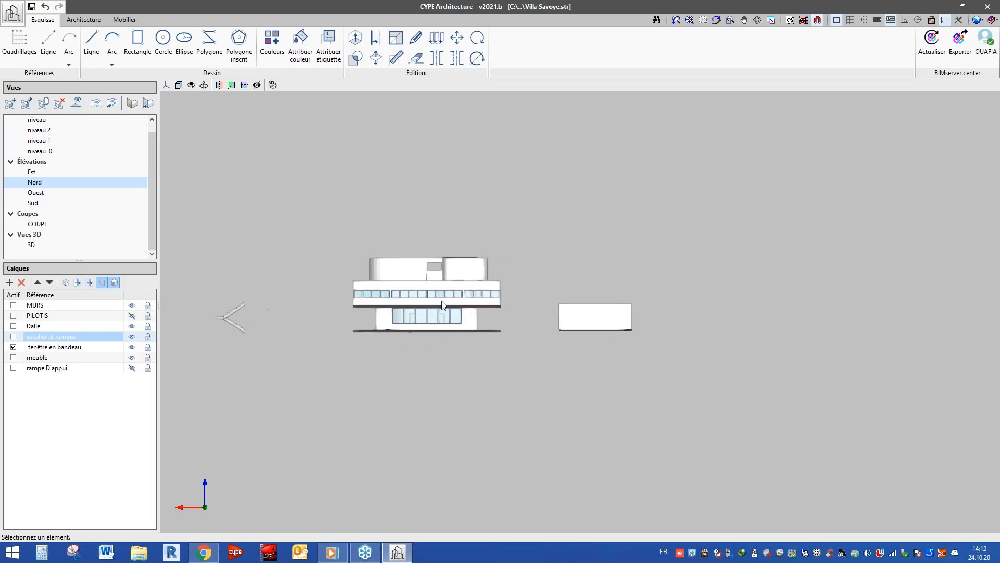
pyautogui.scroll(1, 452, 302)
pyautogui.scroll(2, 452, 305)
pyautogui.click(31, 172)
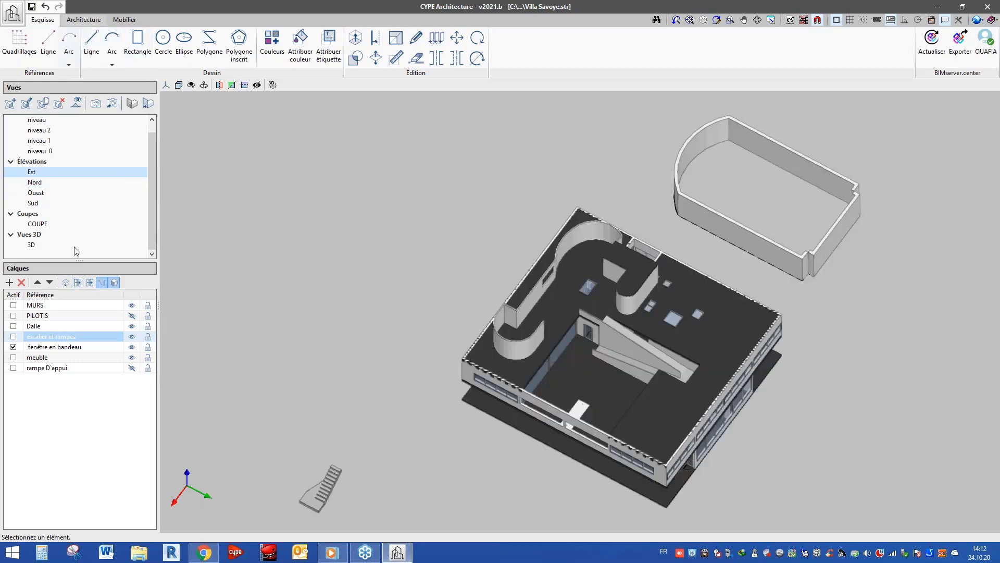
# Start a wall in the niveau 0 floor plan as an interior partition (Cloison intérieure) with a thickness of 0.1 m
pyautogui.click(50, 152)
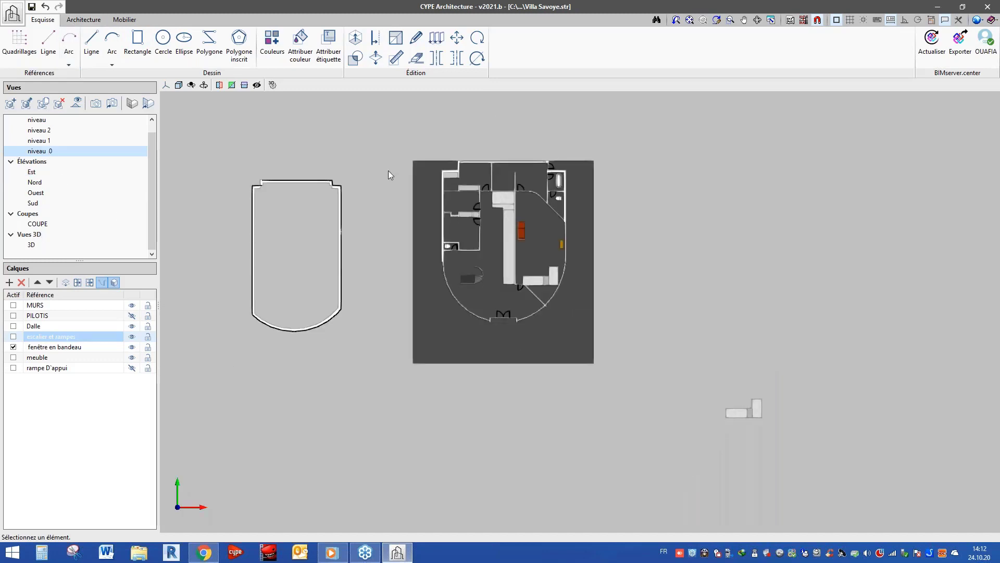
pyautogui.scroll(3, 333, 200)
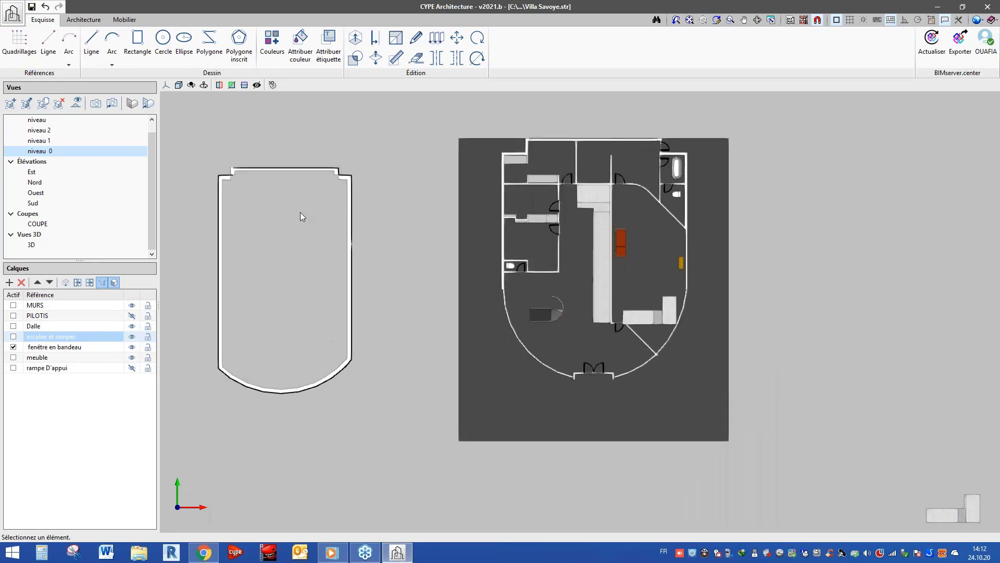
pyautogui.click(92, 49)
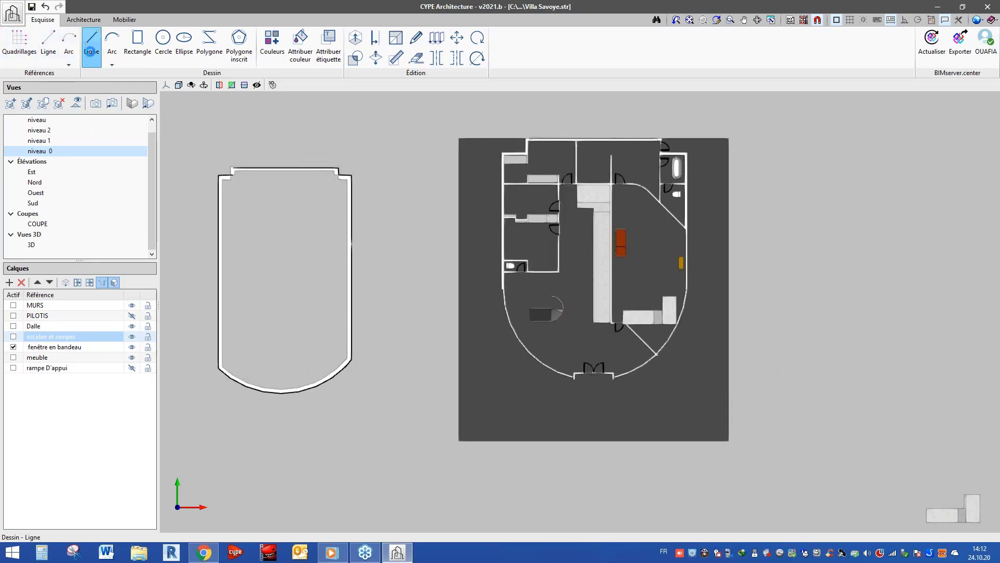
pyautogui.scroll(1, 184, 252)
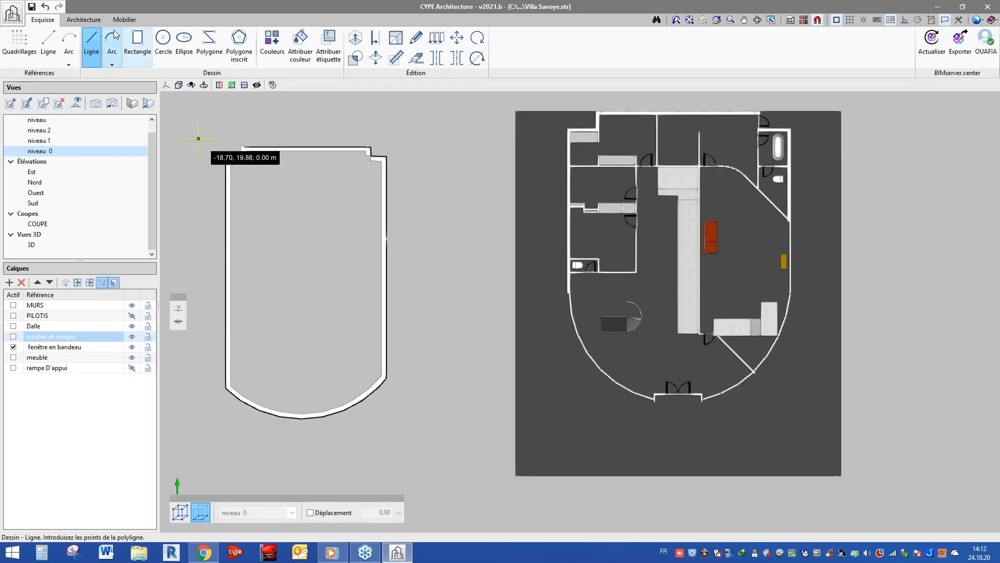
pyautogui.click(83, 19)
pyautogui.click(95, 48)
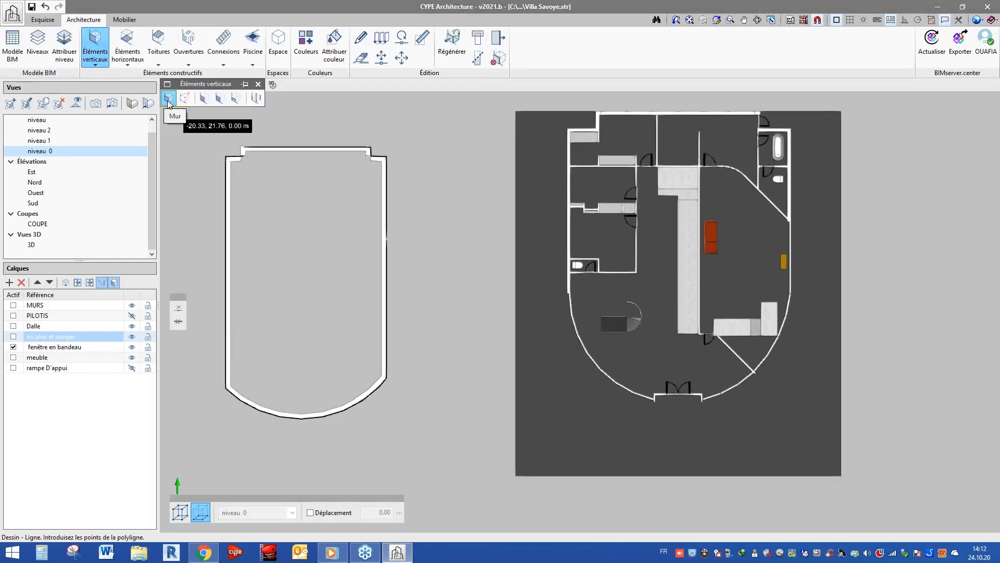
pyautogui.click(168, 100)
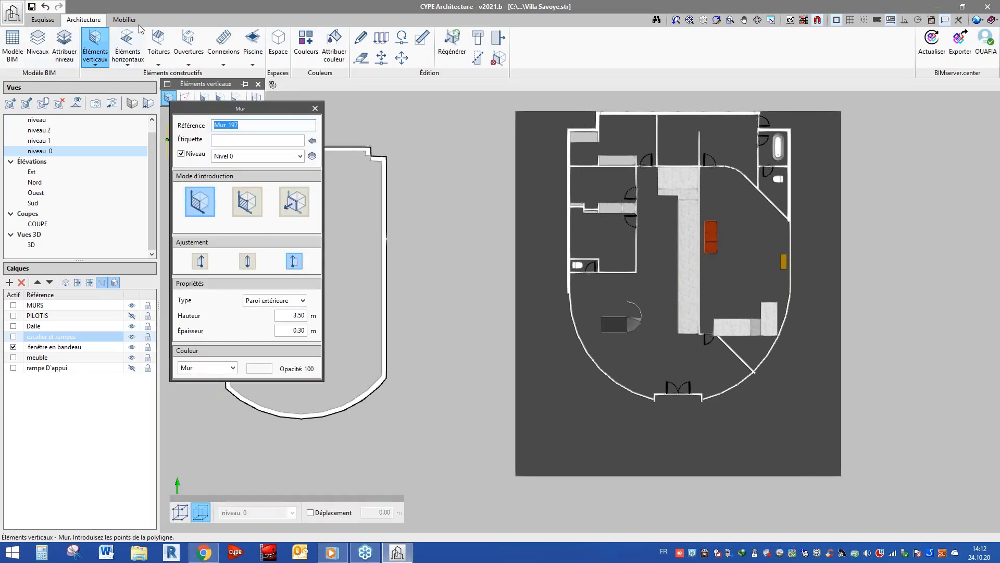
pyautogui.doubleClick(296, 332)
pyautogui.write('0.1')
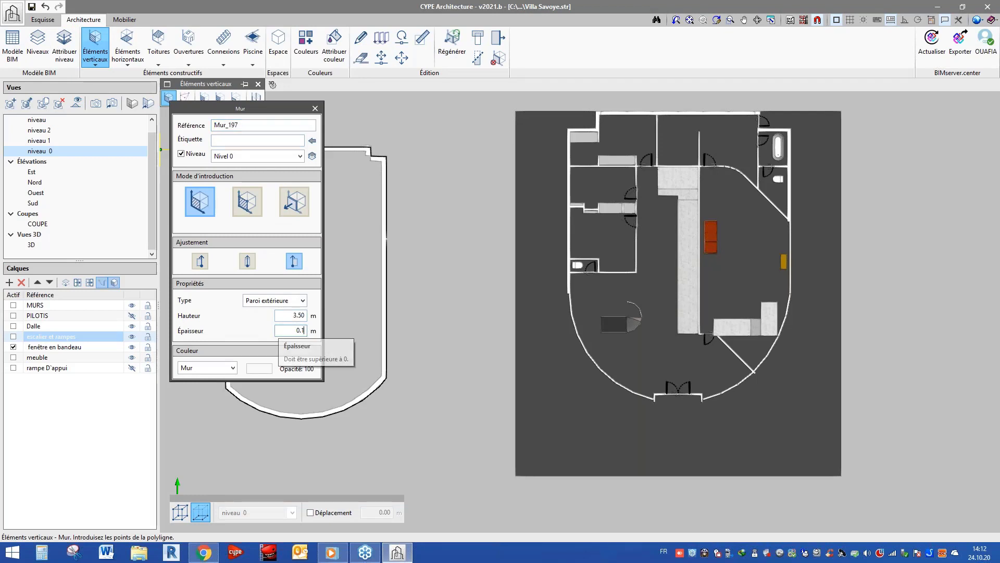
pyautogui.click(285, 301)
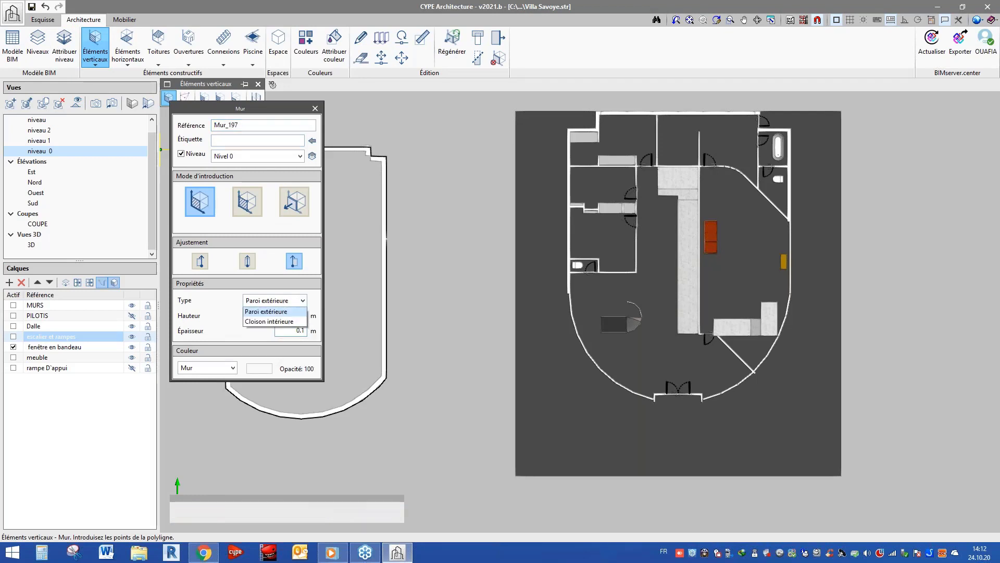
pyautogui.click(270, 320)
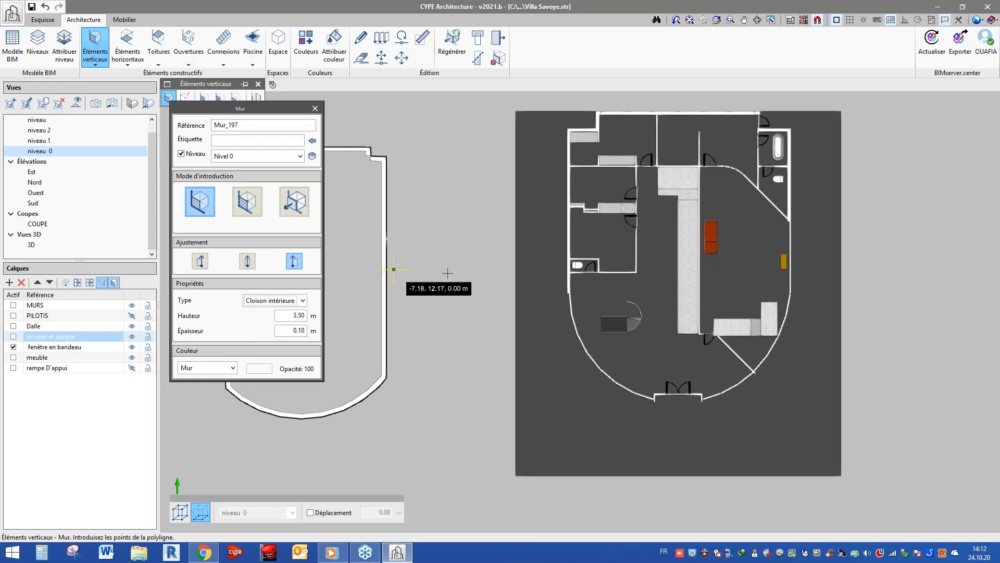
# Draw a 6.7 m horizontal partition from the west wall of the detached enclosure near its north end, and check it in the 3D view
pyautogui.scroll(-2, 447, 275)
pyautogui.scroll(-3, 447, 274)
pyautogui.scroll(3, 384, 233)
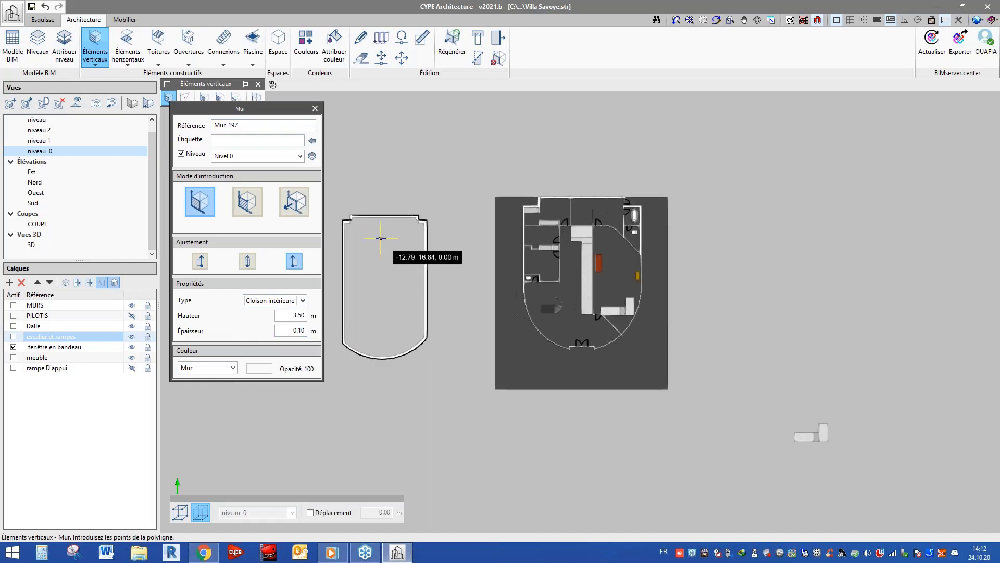
pyautogui.scroll(1, 328, 243)
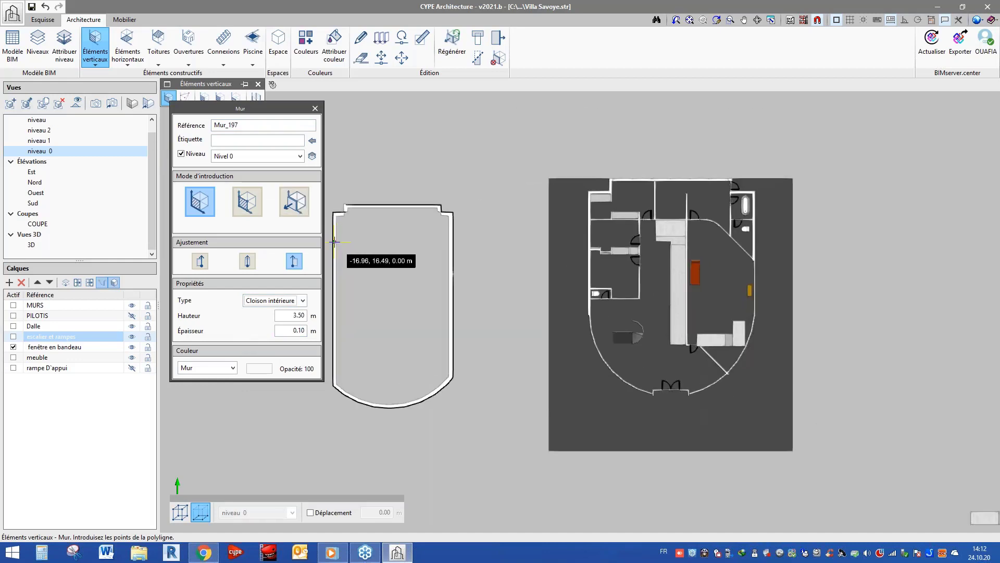
pyautogui.click(334, 242)
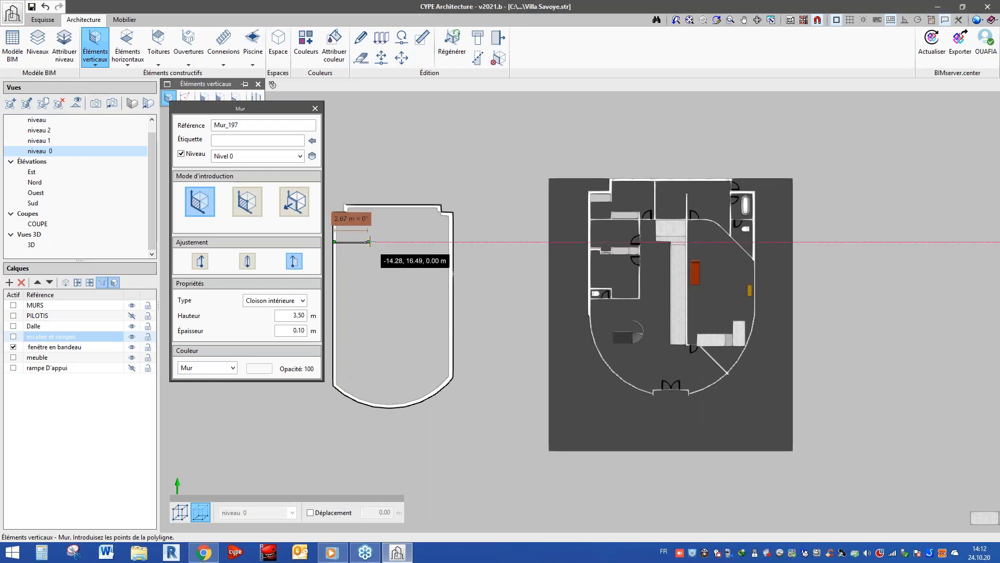
pyautogui.scroll(-2, 379, 242)
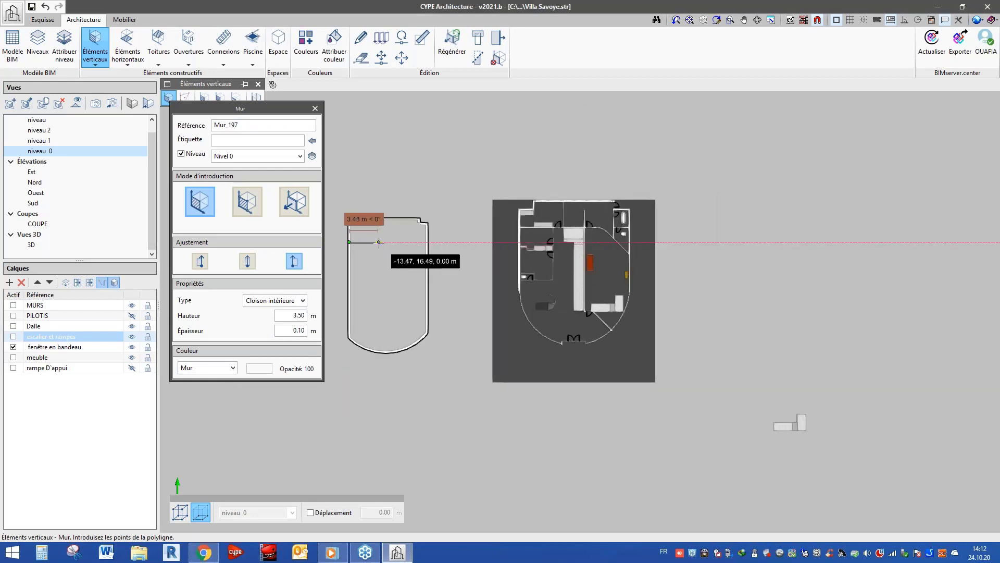
pyautogui.scroll(2, 386, 242)
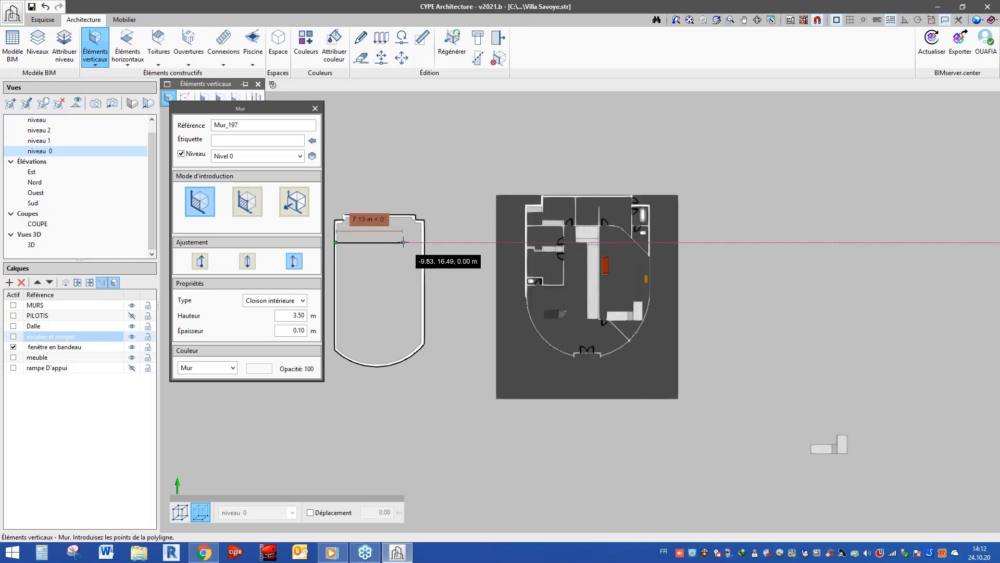
pyautogui.scroll(1, 401, 241)
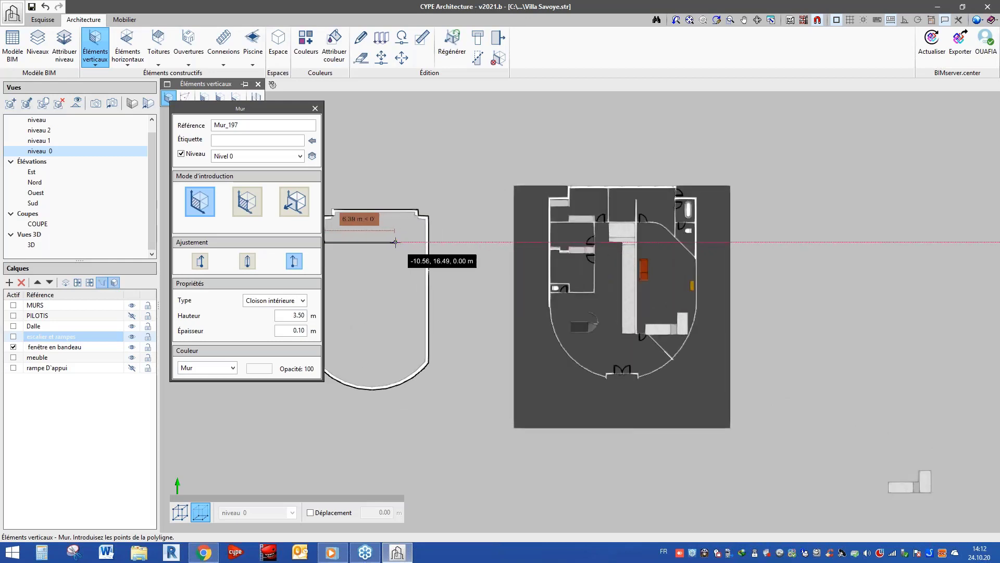
pyautogui.write('6.7')
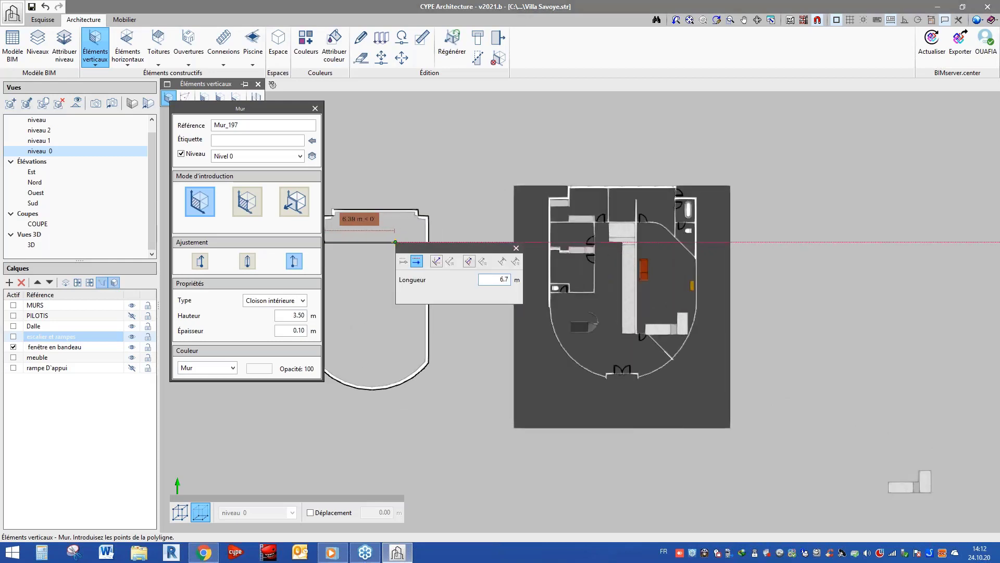
pyautogui.press('Return')
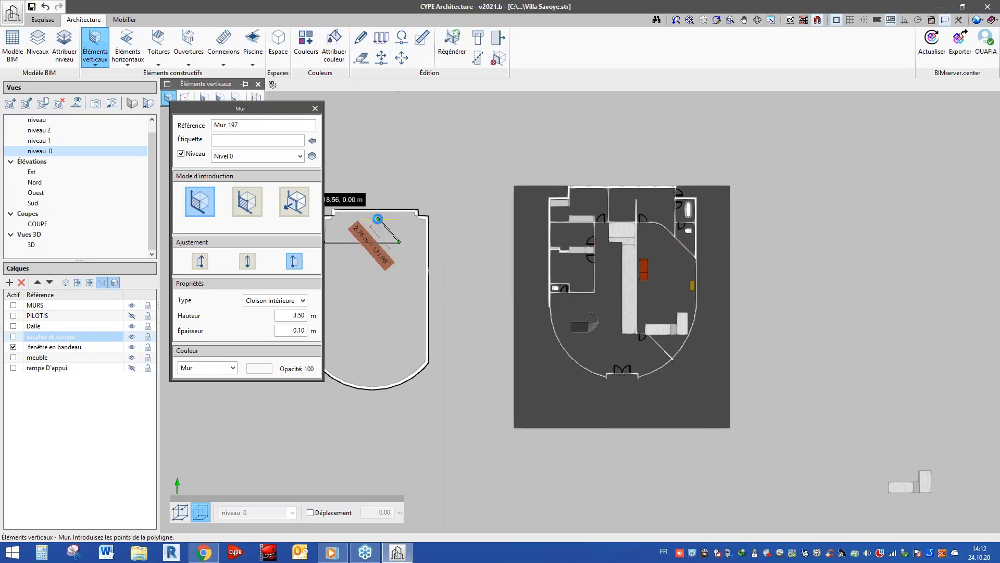
pyautogui.click(32, 245)
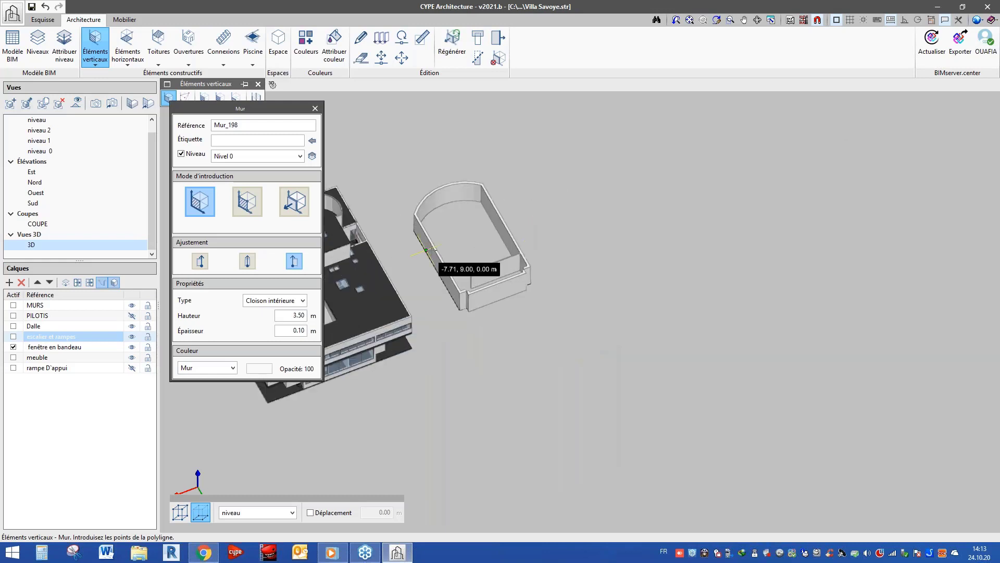
pyautogui.scroll(2, 453, 263)
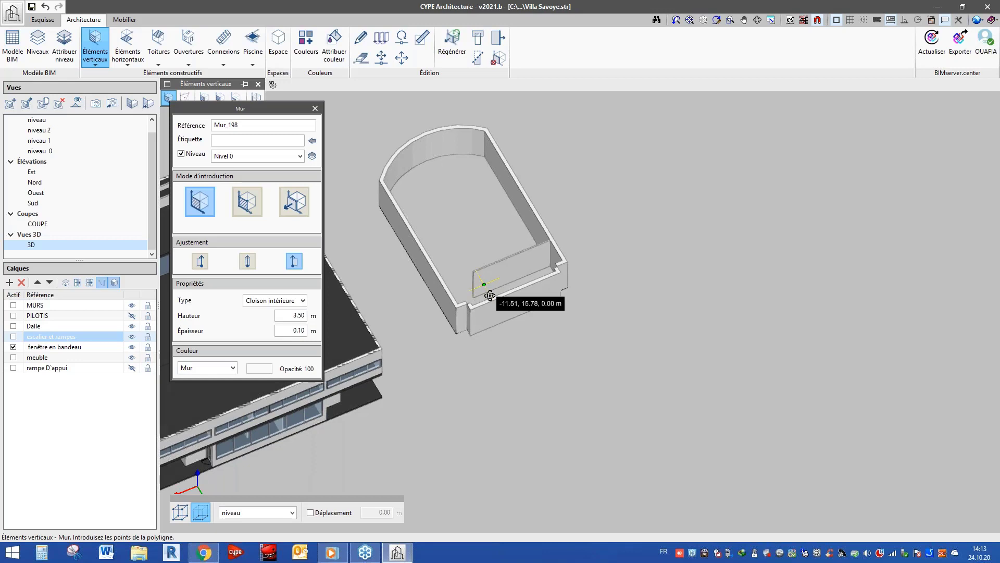
# In the niveau 0 plan, draw a vertical interior partition about 2.5 m long from the horizontal partition up to the enclosure's north wall
pyautogui.scroll(2, 479, 271)
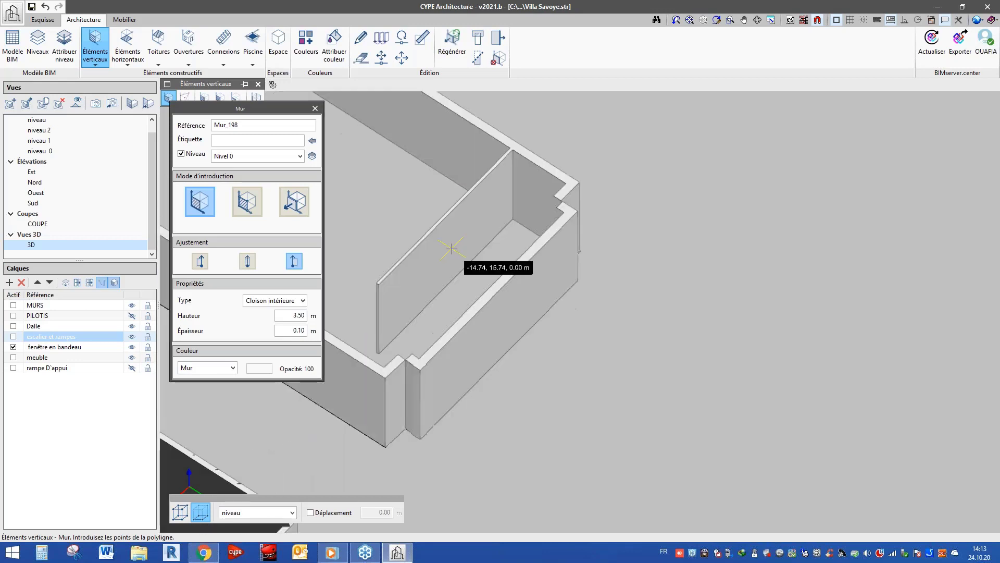
pyautogui.scroll(2, 453, 248)
pyautogui.click(39, 150)
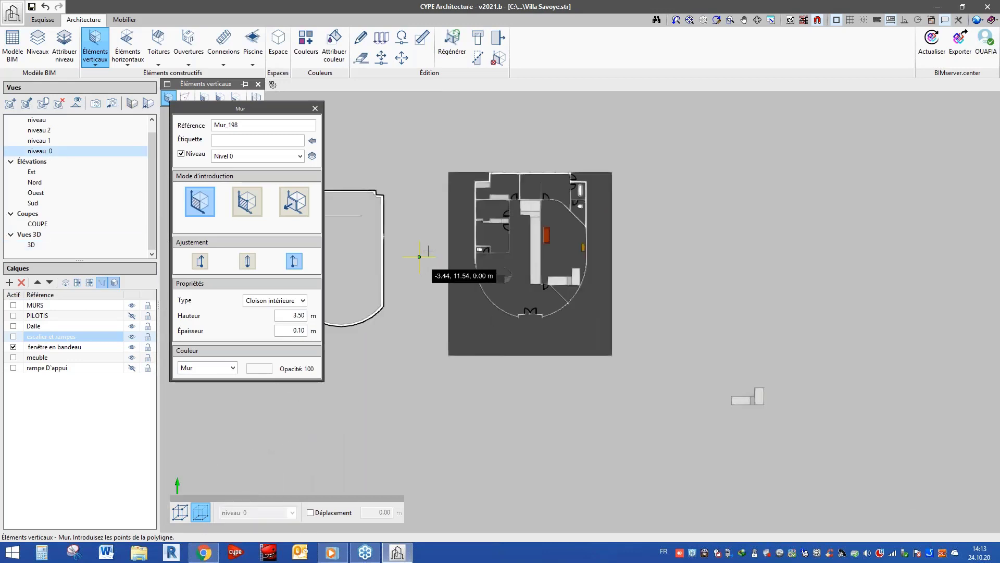
pyautogui.scroll(-3, 432, 250)
pyautogui.scroll(1, 388, 245)
pyautogui.scroll(3, 390, 225)
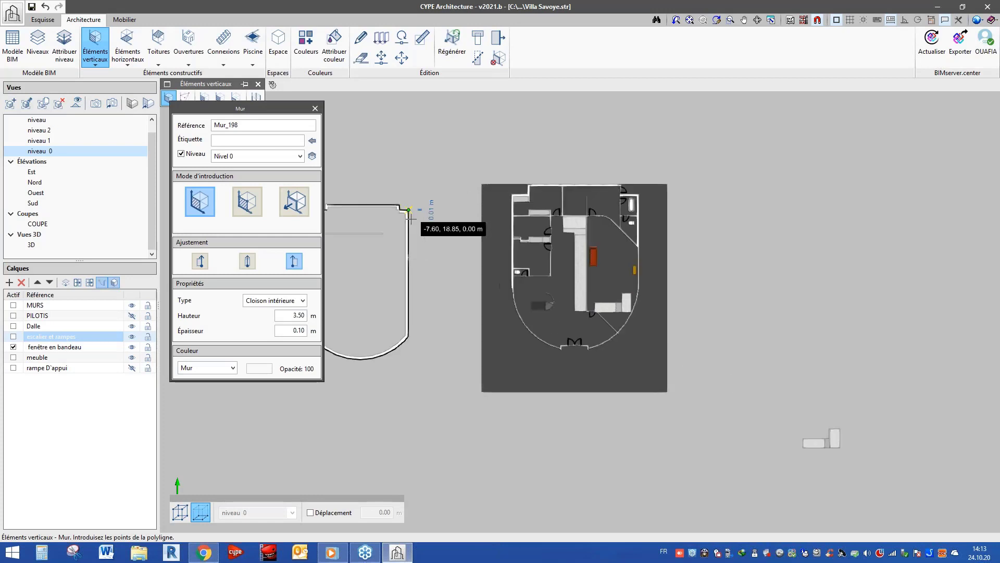
pyautogui.scroll(-1, 365, 229)
pyautogui.scroll(2, 367, 224)
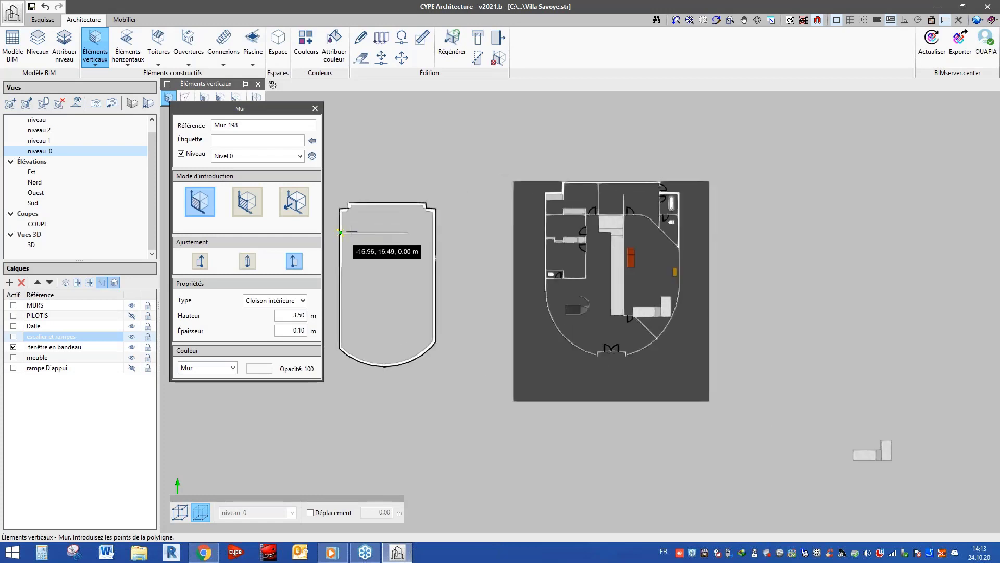
pyautogui.scroll(1, 375, 227)
pyautogui.click(372, 236)
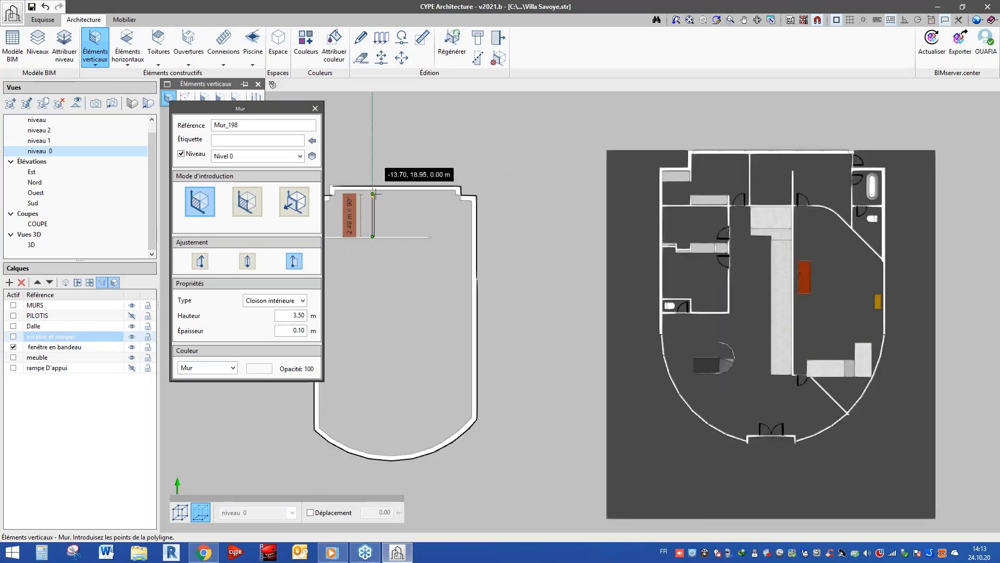
pyautogui.rightClick(363, 194)
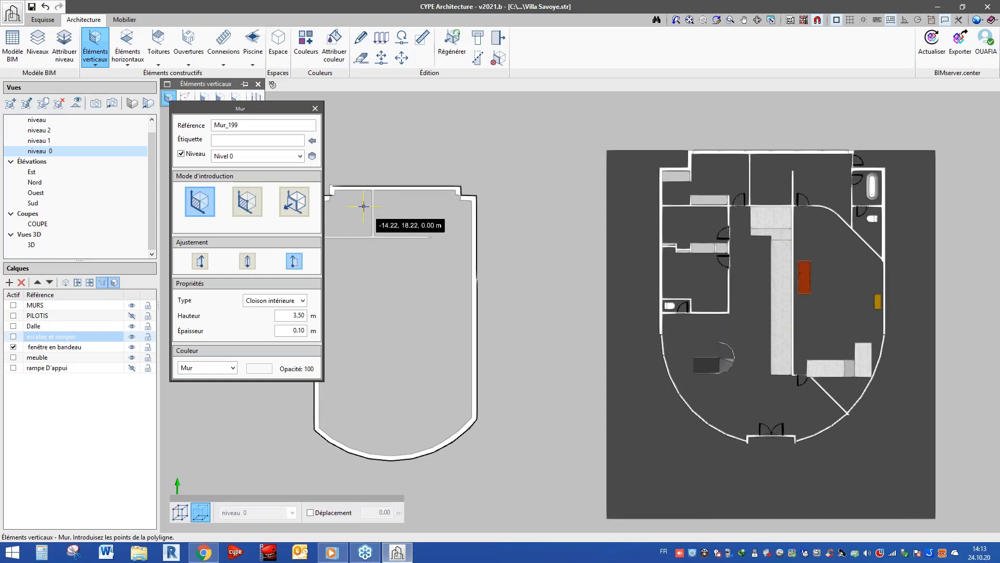
# Draw a second vertical partition 1.7 m long, going north from the horizontal partition, east of the first one
pyautogui.scroll(-2, 363, 206)
pyautogui.scroll(1, 416, 220)
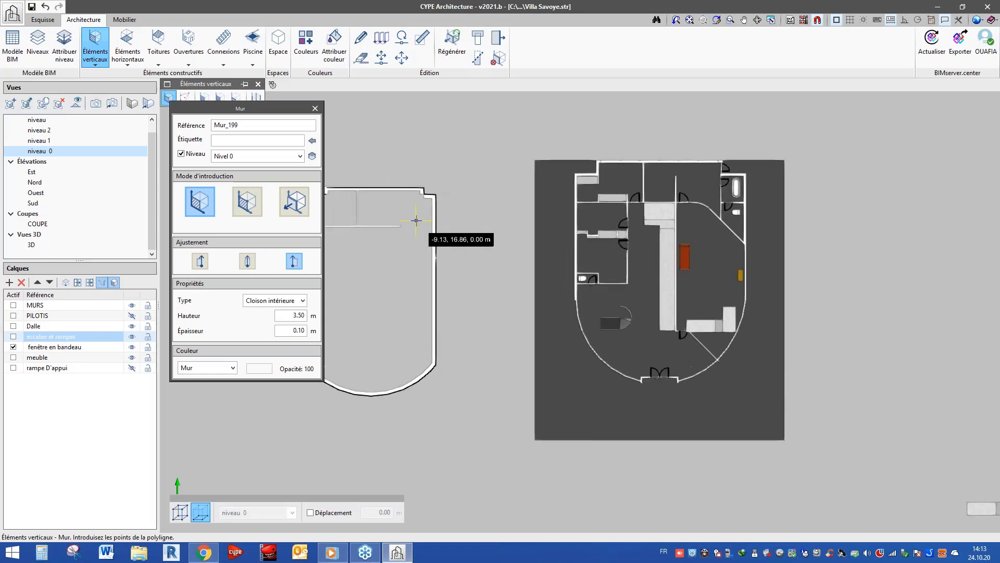
pyautogui.scroll(1, 402, 224)
pyautogui.scroll(1, 399, 225)
pyautogui.click(377, 226)
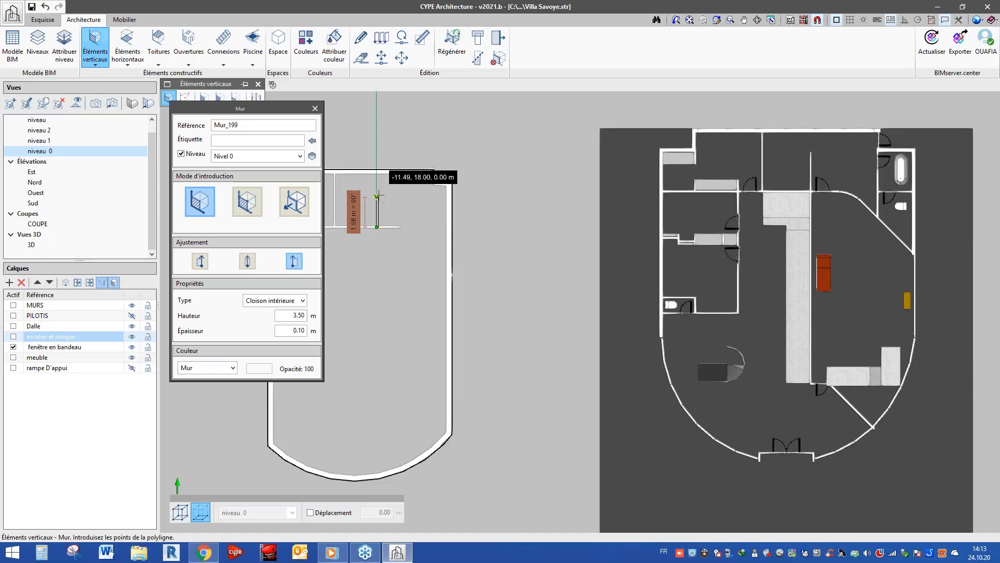
pyautogui.write('1.7')
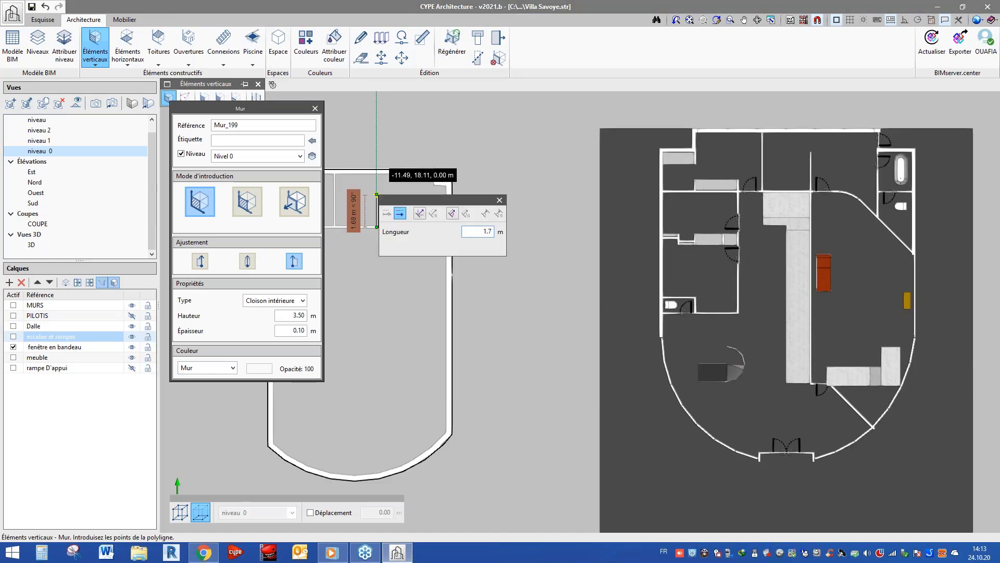
pyautogui.press('Return')
# Place a worktop (Plan de travail) 1.8 m long horizontally in the enclosure, just south of the horizontal partition
pyautogui.scroll(-1, 355, 222)
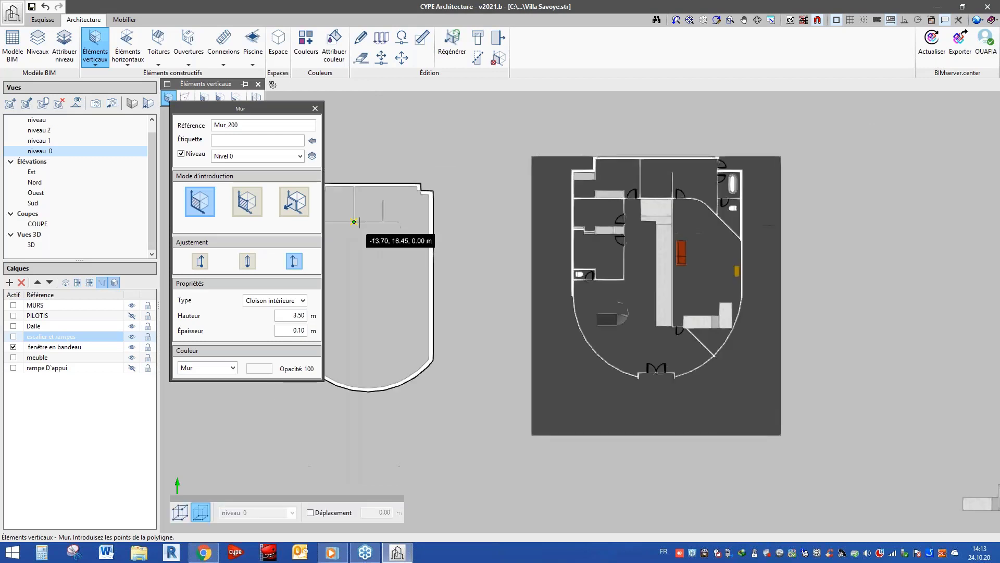
pyautogui.scroll(-1, 446, 235)
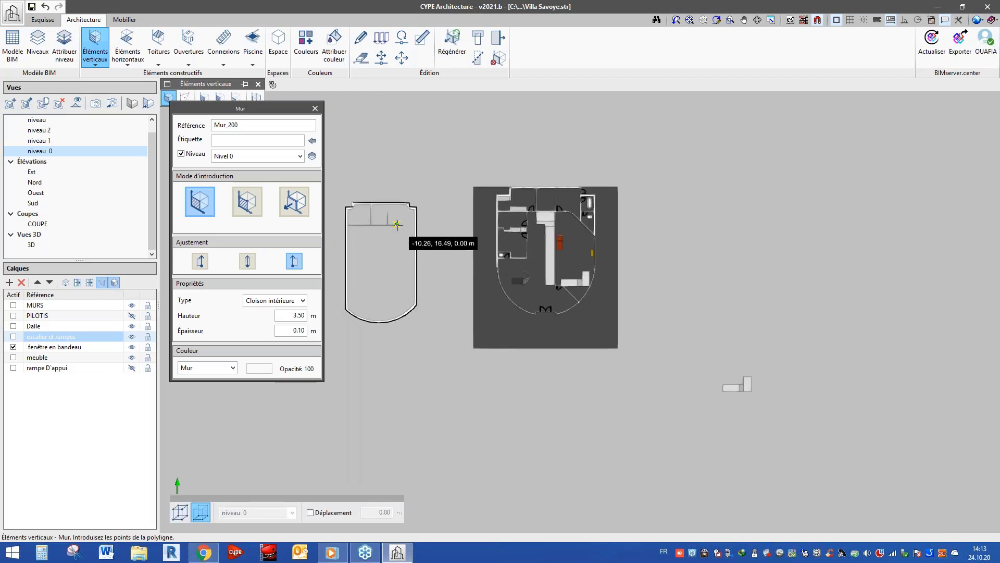
pyautogui.scroll(1, 388, 229)
pyautogui.scroll(1, 379, 237)
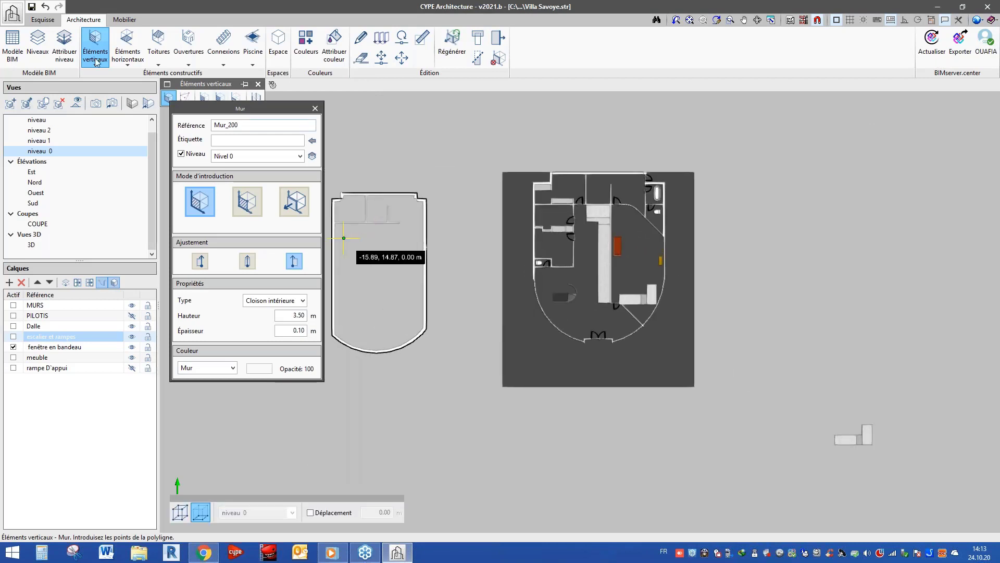
pyautogui.click(130, 19)
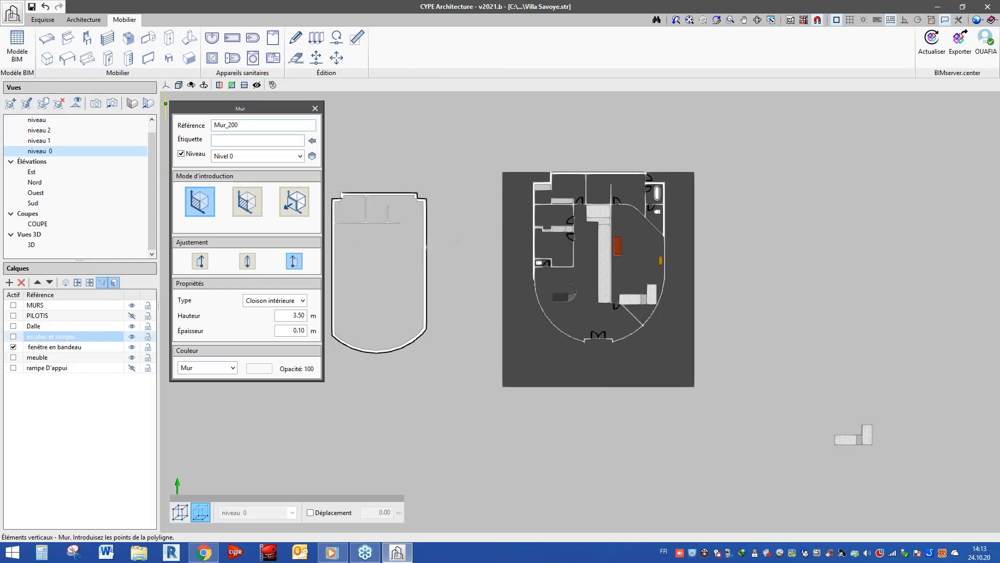
pyautogui.click(47, 59)
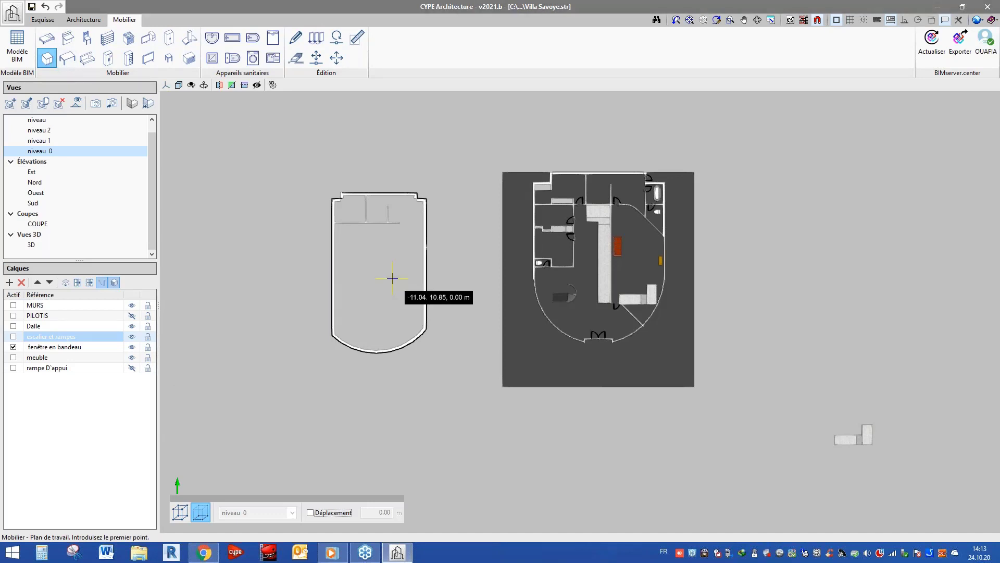
pyautogui.scroll(1, 402, 276)
pyautogui.scroll(1, 364, 202)
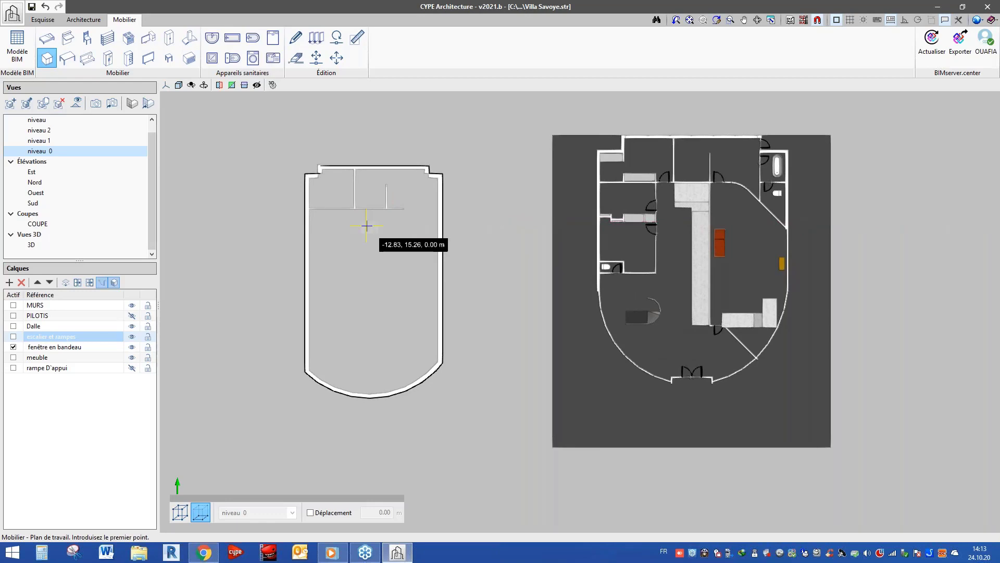
pyautogui.scroll(6, 368, 224)
pyautogui.click(336, 58)
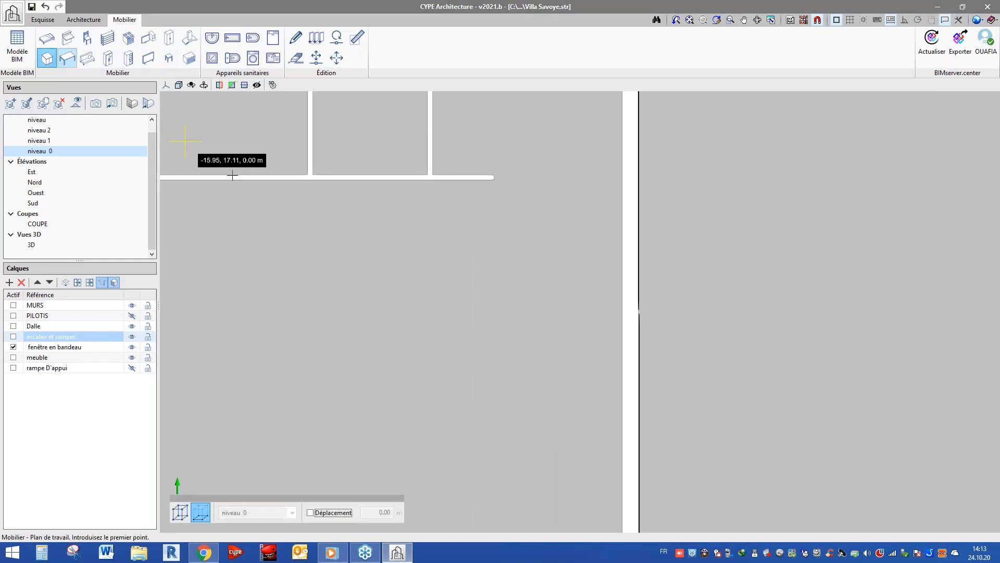
pyautogui.click(343, 188)
pyautogui.write('1.8')
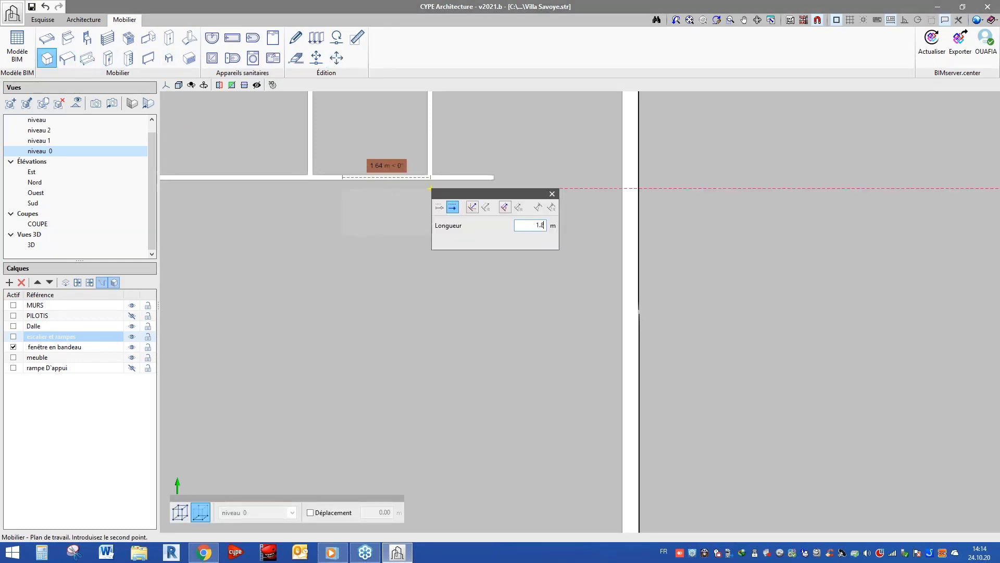
pyautogui.press('Return')
pyautogui.click(431, 188)
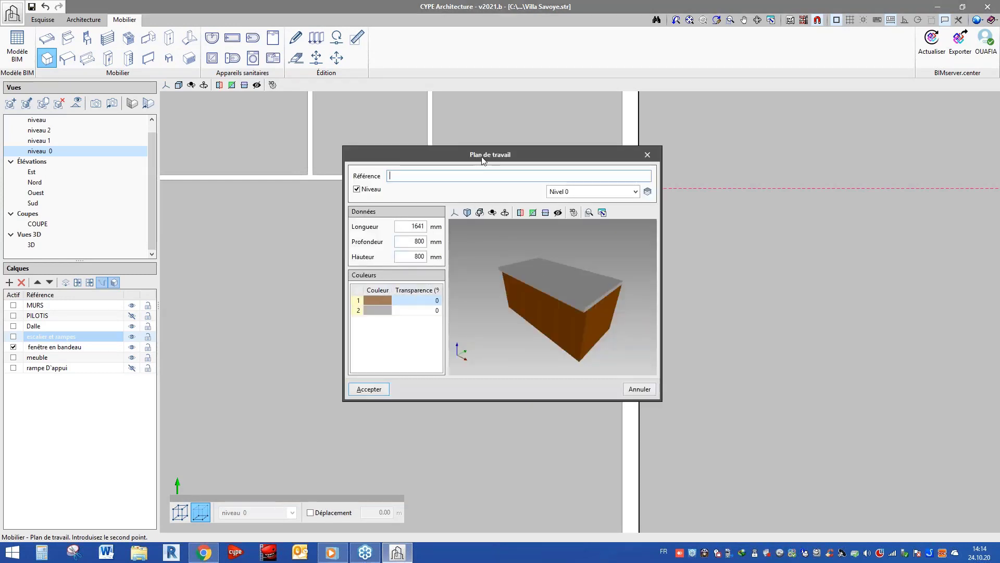
# Set the worktop's base colour to dark orange-brown and its top colour to black
pyautogui.moveTo(471, 153); pyautogui.dragTo(393, 83)
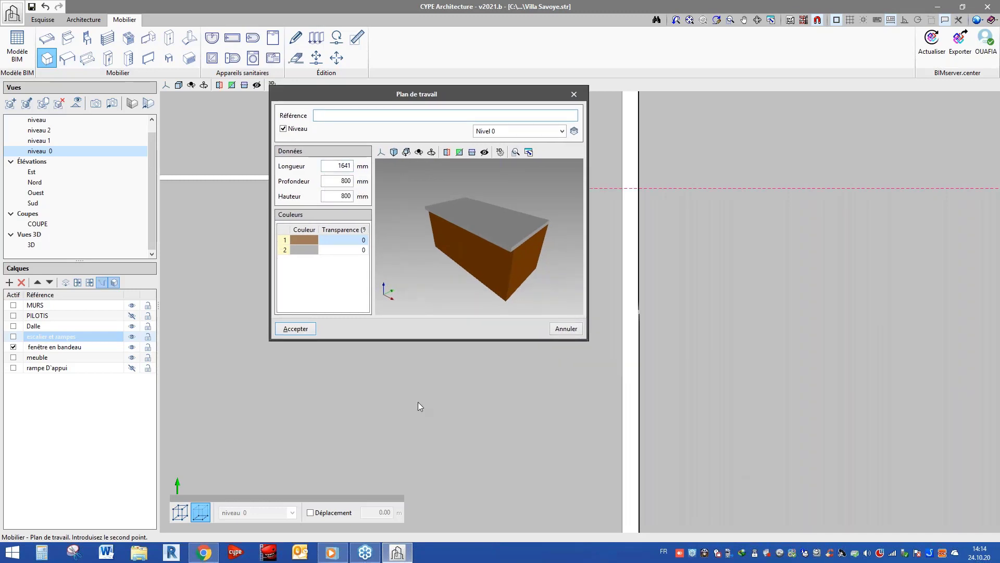
pyautogui.click(304, 239)
pyautogui.click(320, 191)
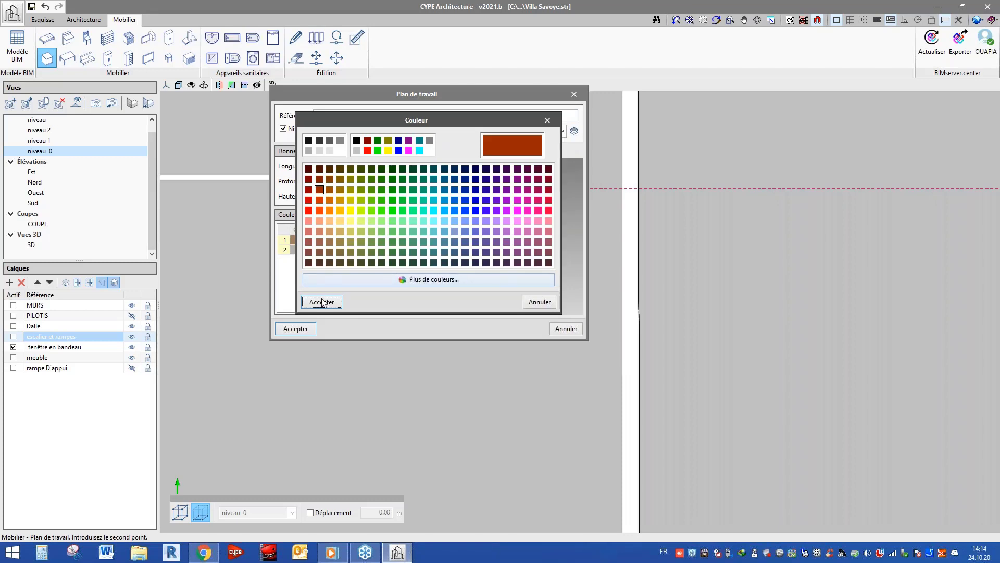
pyautogui.click(324, 297)
pyautogui.click(307, 250)
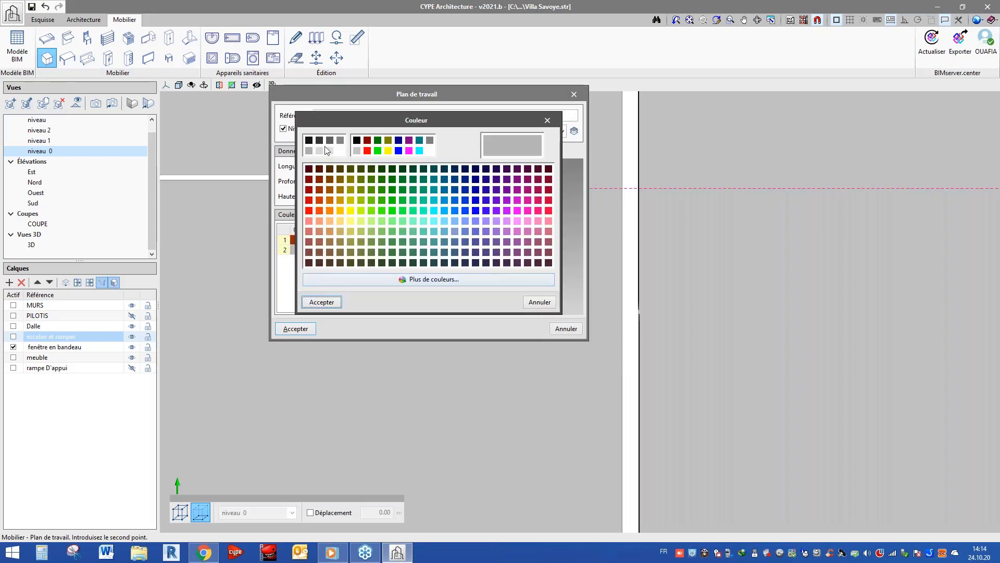
pyautogui.click(308, 140)
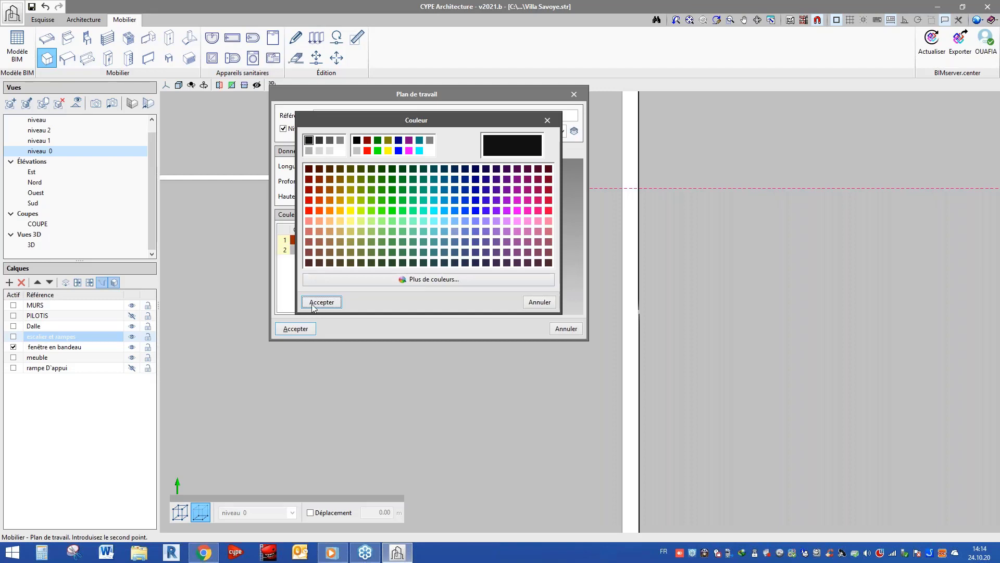
pyautogui.click(313, 302)
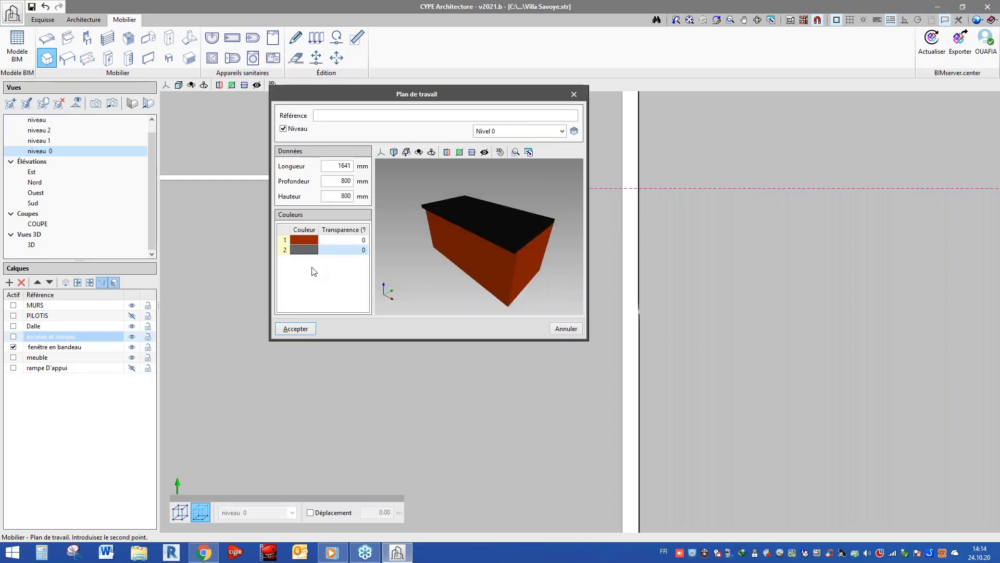
# Give the worktop the reference "plan de travail" and accept its settings
pyautogui.click(351, 115)
pyautogui.write('plan')
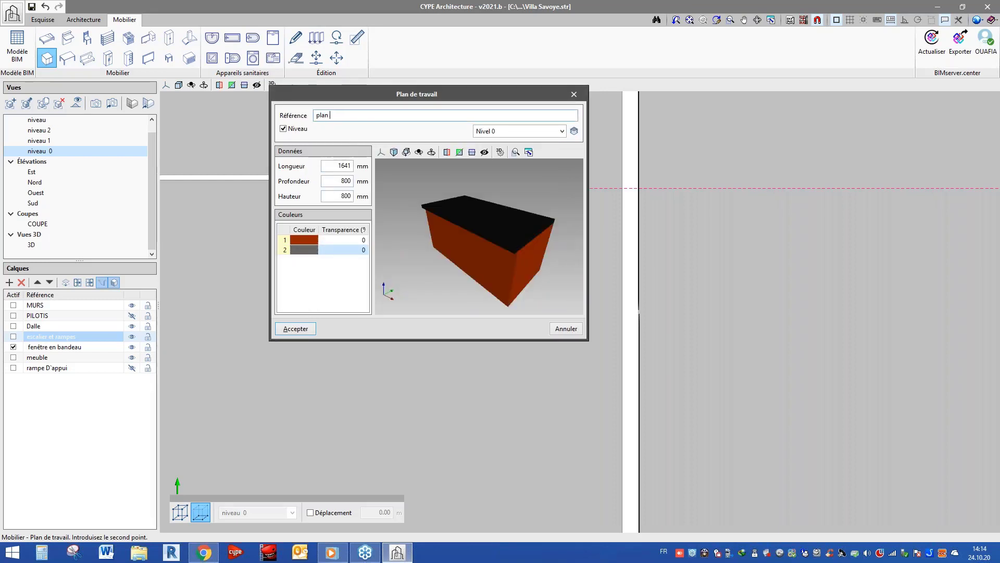
pyautogui.write(' de travail')
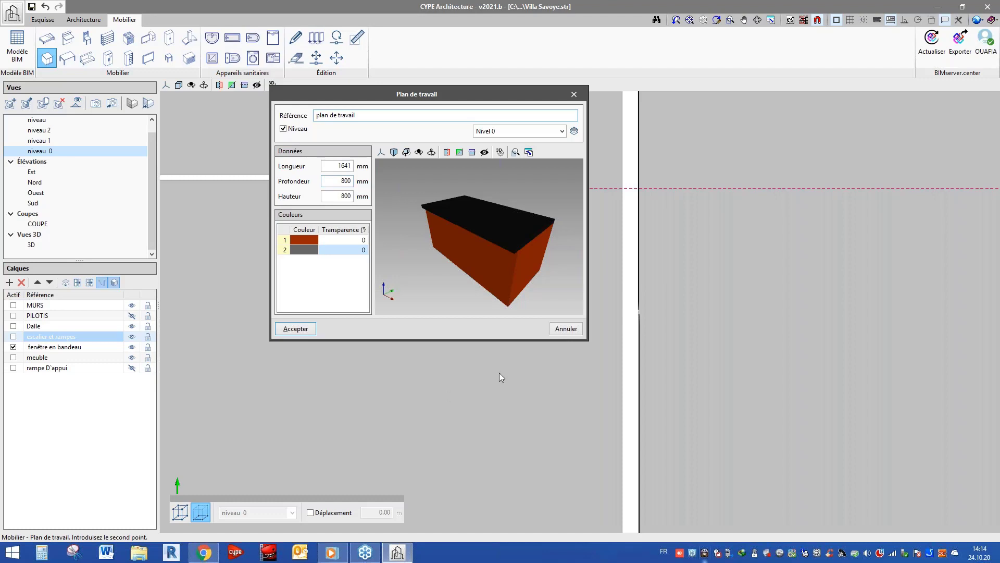
pyautogui.click(283, 331)
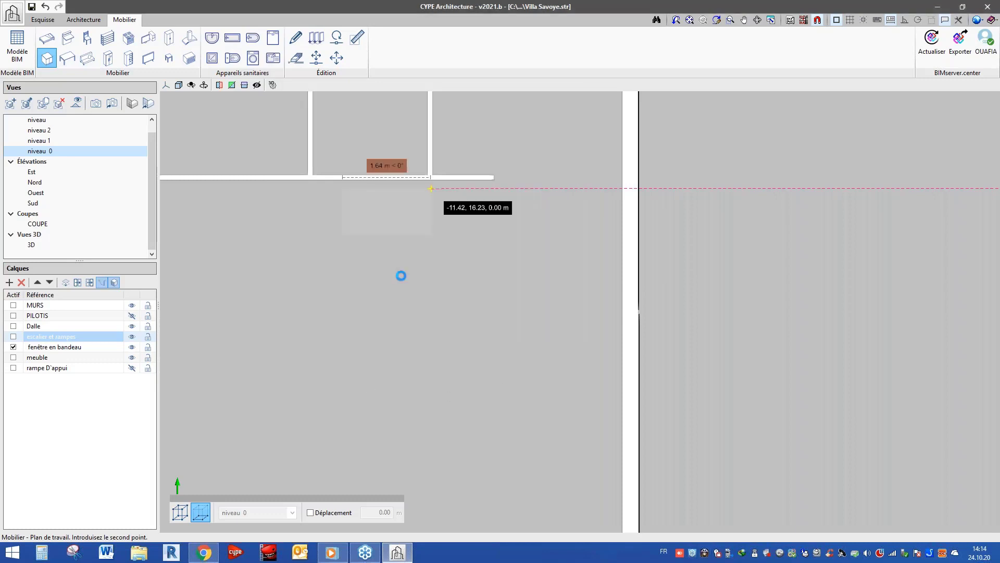
# Add a second worktop 5 m long, going vertically south from the east end of the first to form an L
pyautogui.click(455, 202)
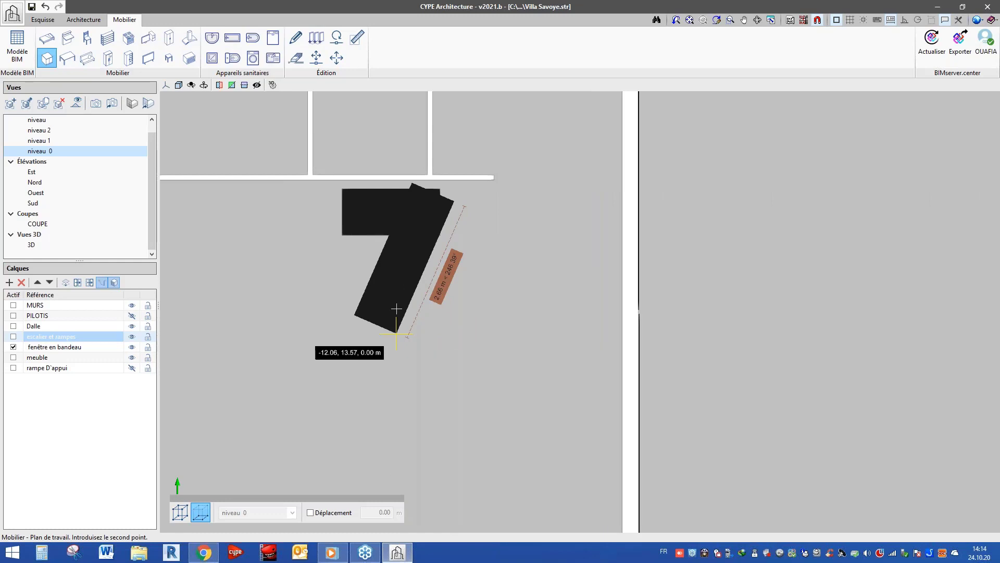
pyautogui.scroll(-2, 389, 260)
pyautogui.write('55')
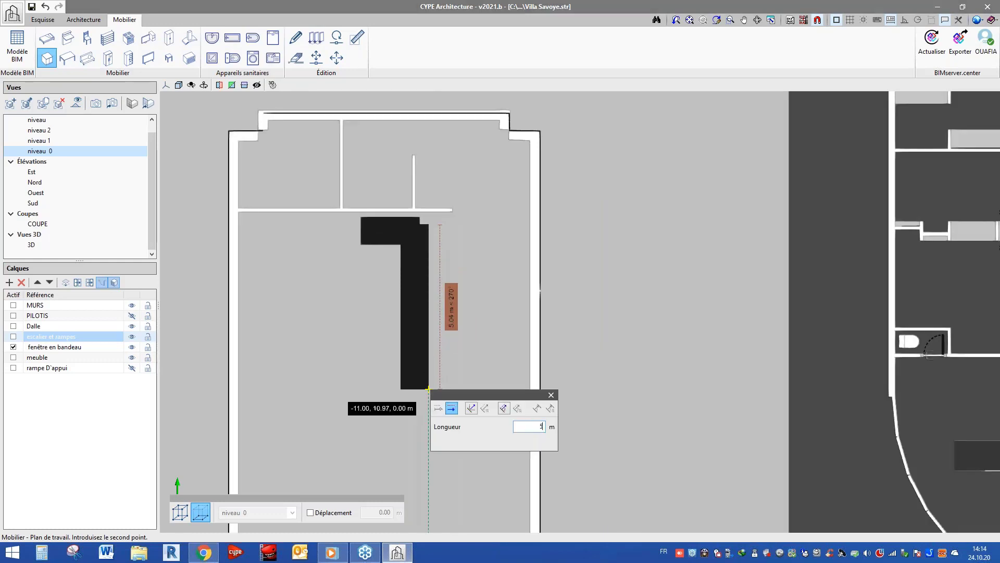
pyautogui.click(428, 389)
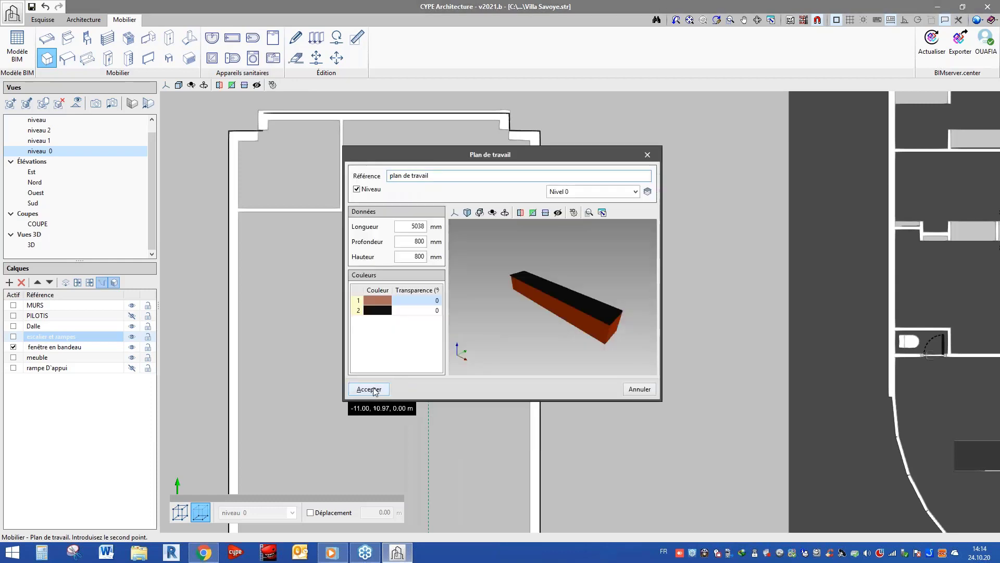
pyautogui.click(370, 389)
# Examine the L-shaped worktop and the new partitions of the detached enclosure in the 3D view from several sides
pyautogui.scroll(-2, 306, 262)
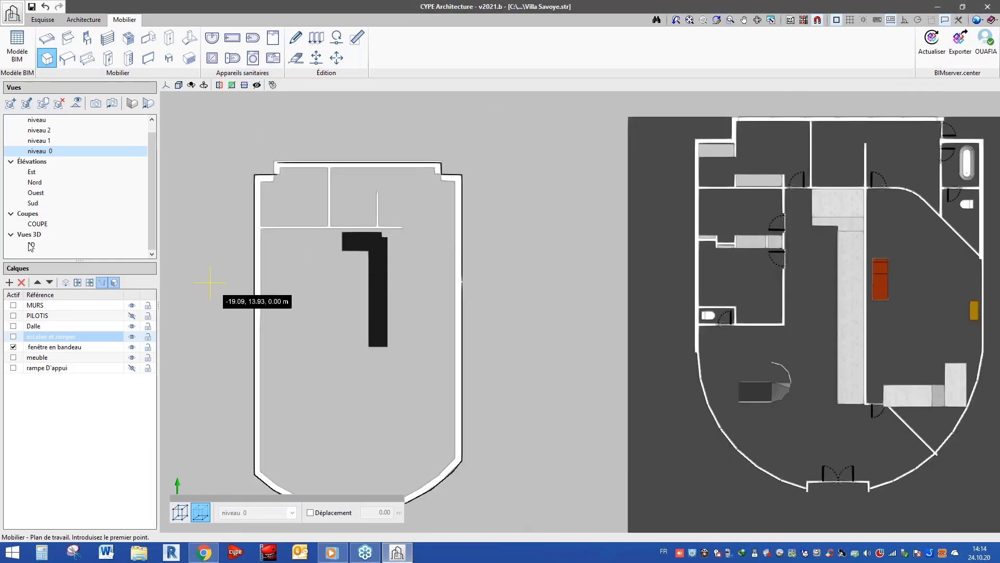
pyautogui.click(31, 245)
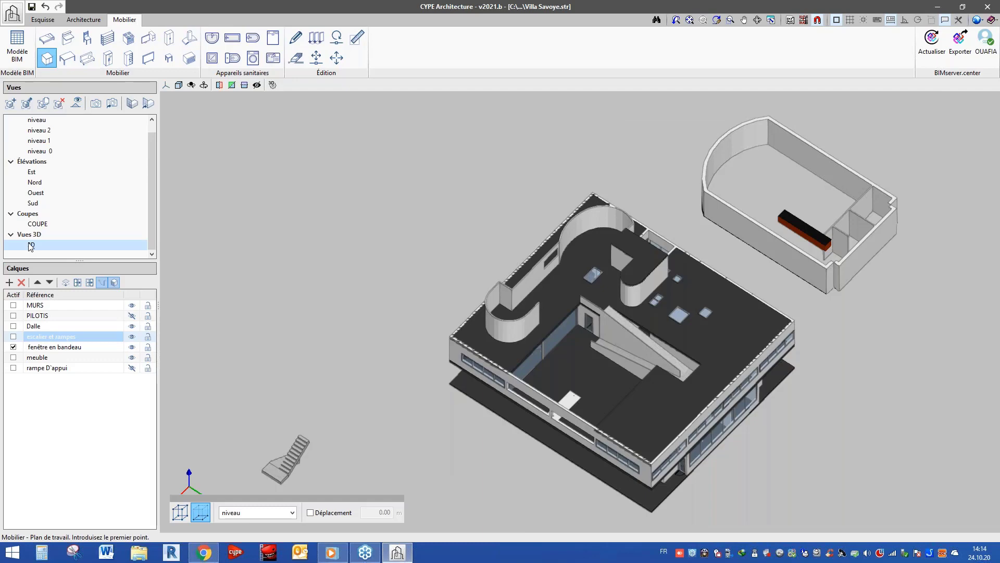
pyautogui.scroll(-5, 259, 314)
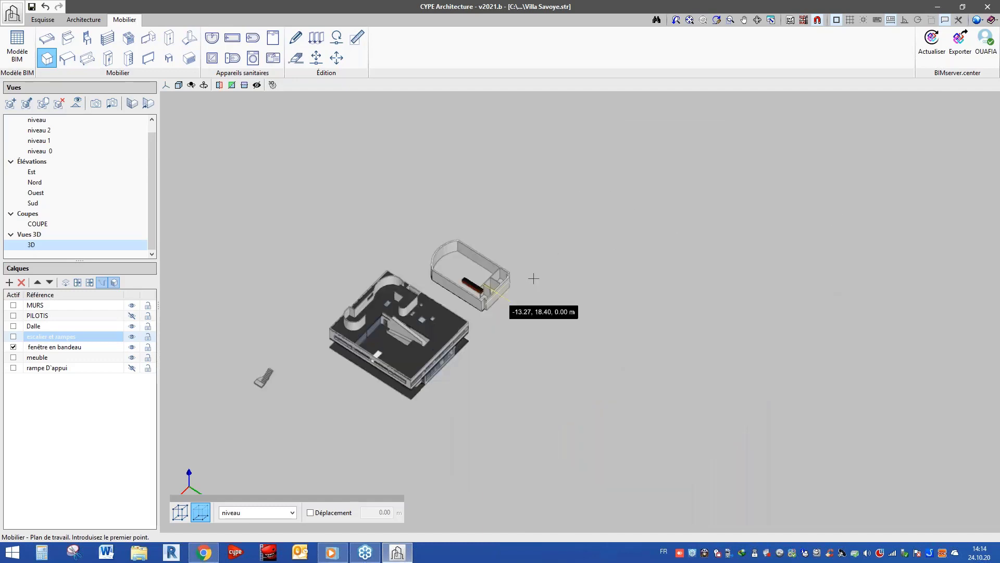
pyautogui.scroll(4, 534, 279)
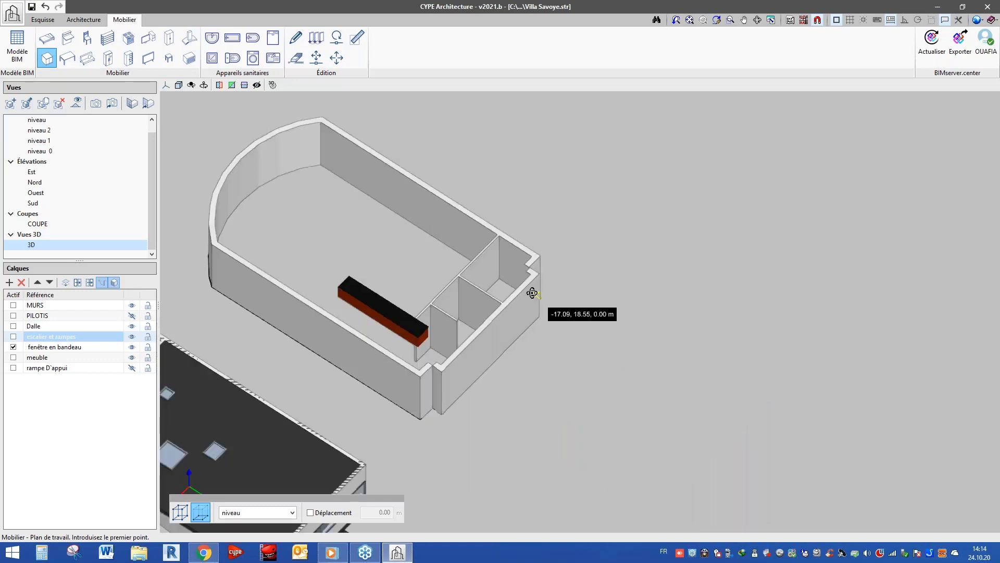
pyautogui.scroll(-5, 532, 293)
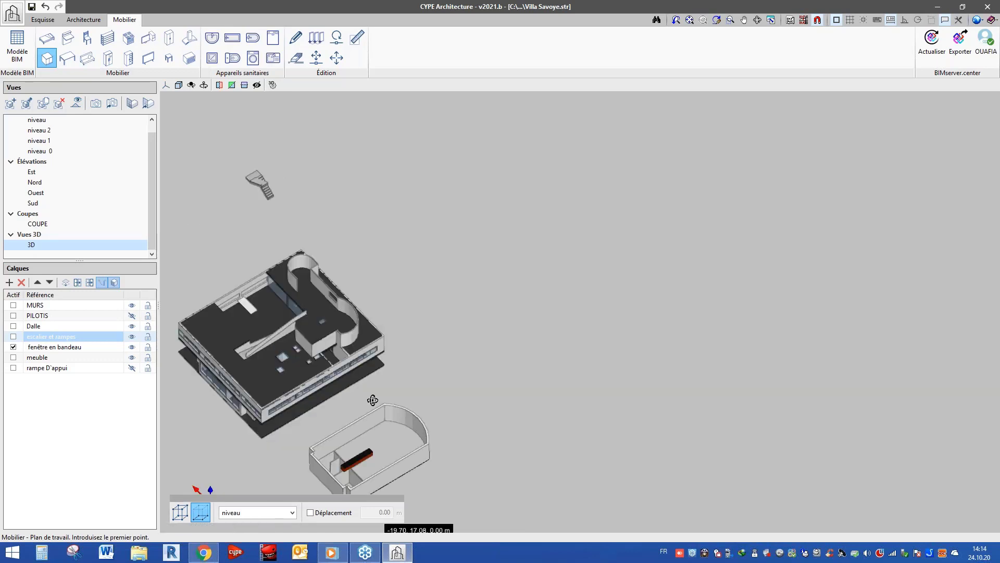
pyautogui.scroll(2, 369, 466)
pyautogui.scroll(-1, 365, 443)
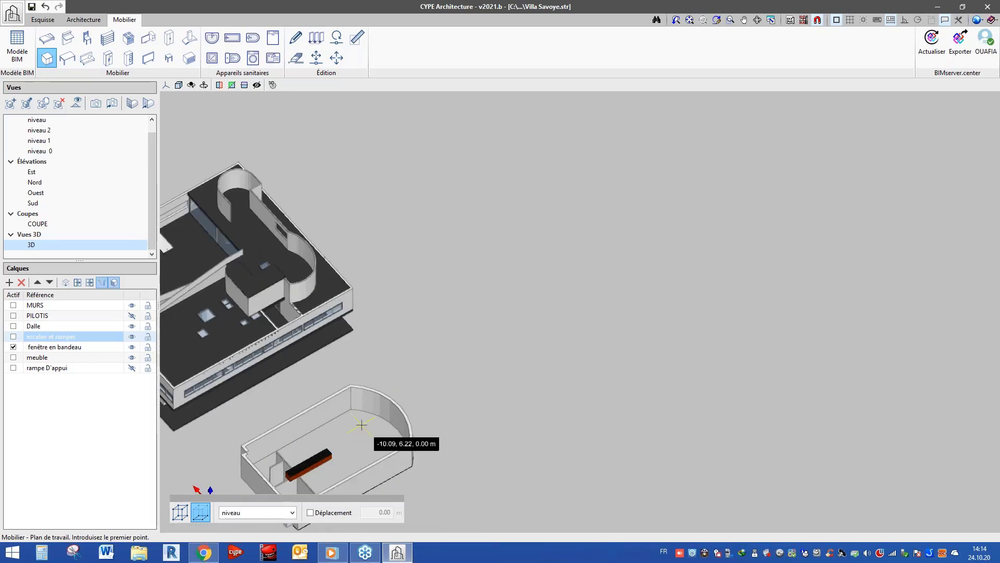
# Inspect the villa's roof and facades together with the furnished detached enclosure in the 3D view from several angles
pyautogui.scroll(-2, 362, 425)
pyautogui.keyDown('shift'); pyautogui.moveTo(362, 424); pyautogui.dragTo(307, 490, button='middle'); pyautogui.keyUp('shift')
pyautogui.scroll(3, 307, 489)
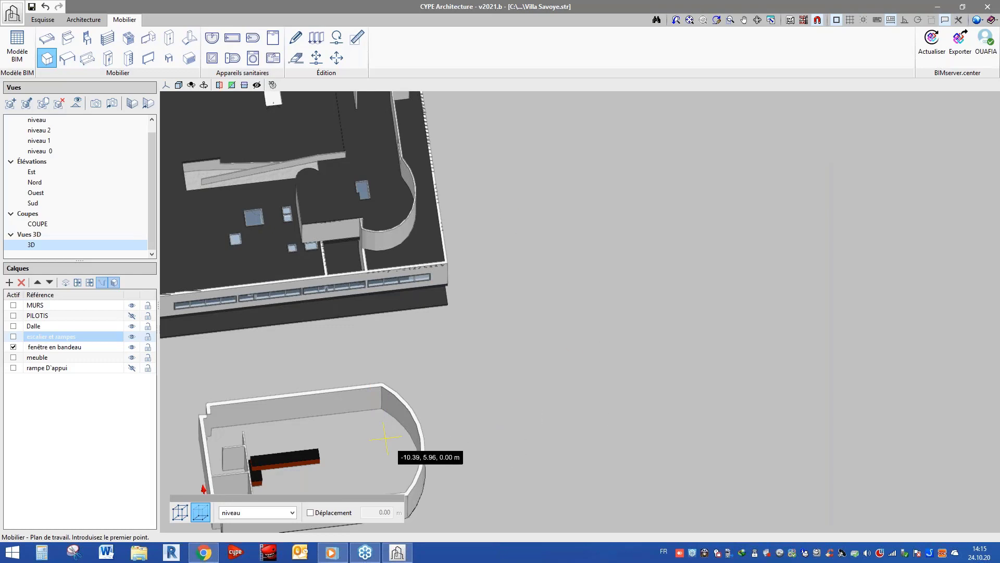
pyautogui.keyDown('shift'); pyautogui.moveTo(363, 442); pyautogui.dragTo(810, 274, button='middle'); pyautogui.keyUp('shift')
pyautogui.scroll(-3, 811, 274)
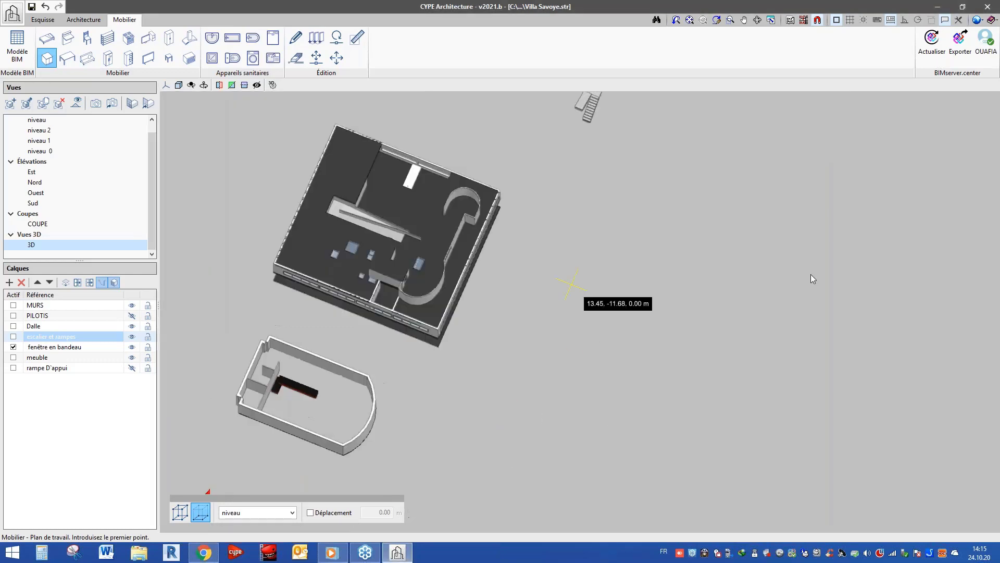
pyautogui.scroll(3, 272, 385)
pyautogui.scroll(2, 271, 385)
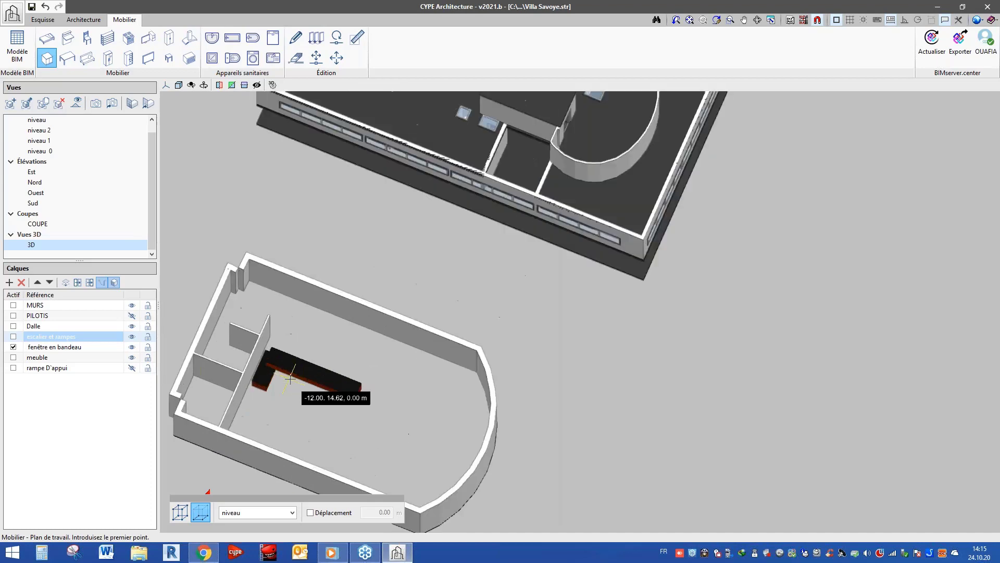
pyautogui.scroll(-4, 391, 224)
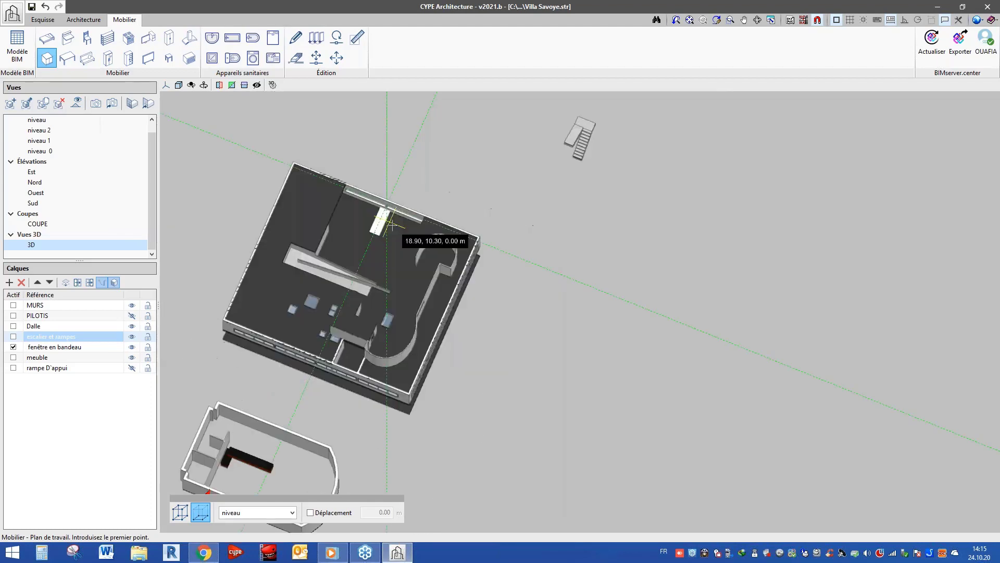
pyautogui.scroll(1, 352, 290)
pyautogui.keyDown('shift'); pyautogui.moveTo(352, 291); pyautogui.dragTo(470, 236, button='middle'); pyautogui.keyUp('shift')
pyautogui.scroll(-3, 471, 236)
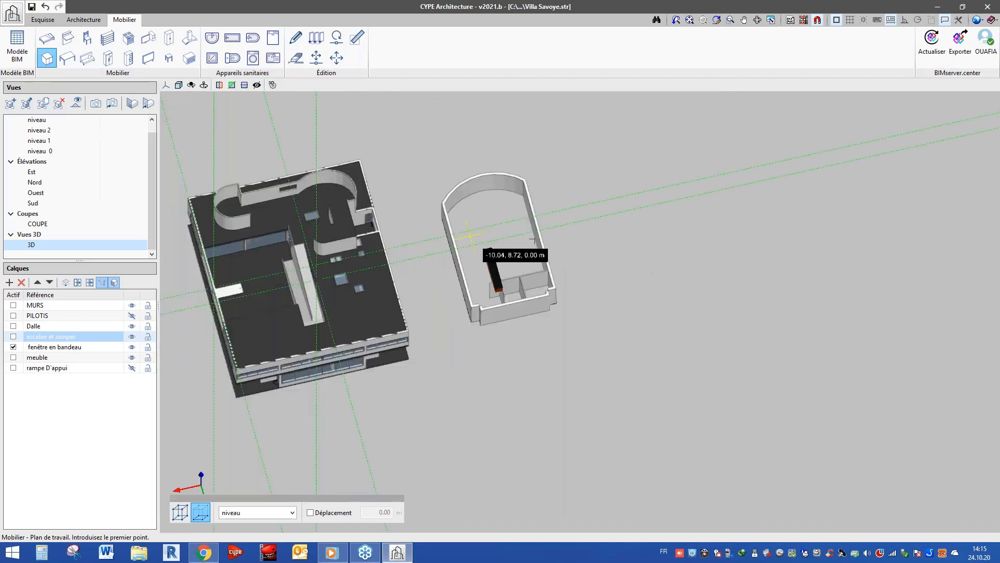
pyautogui.scroll(2, 215, 302)
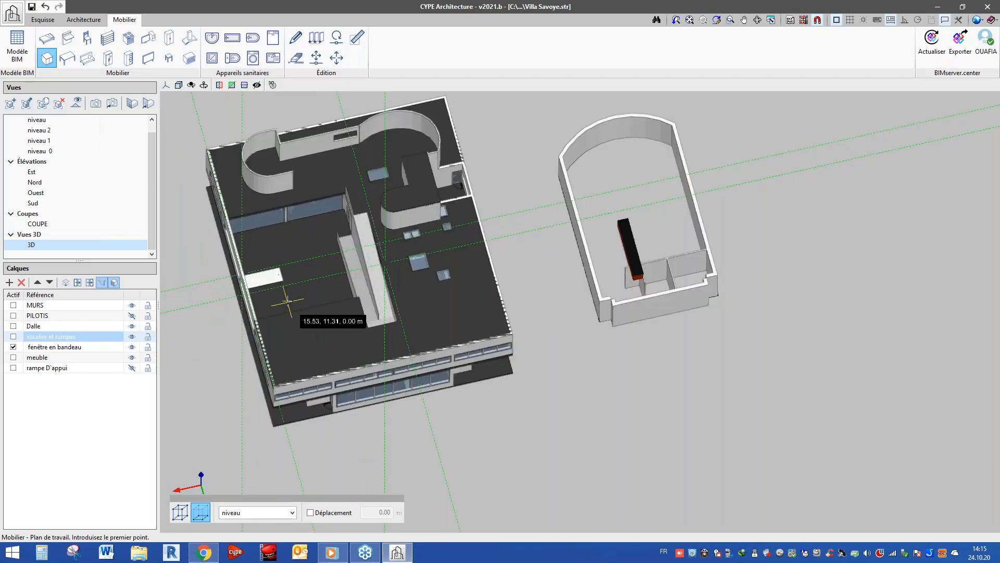
pyautogui.scroll(1, 287, 301)
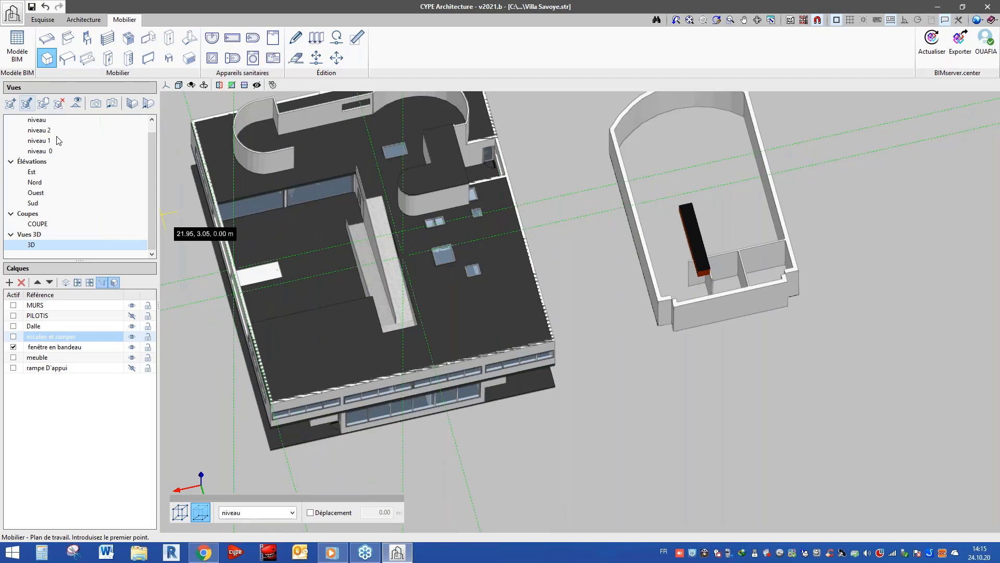